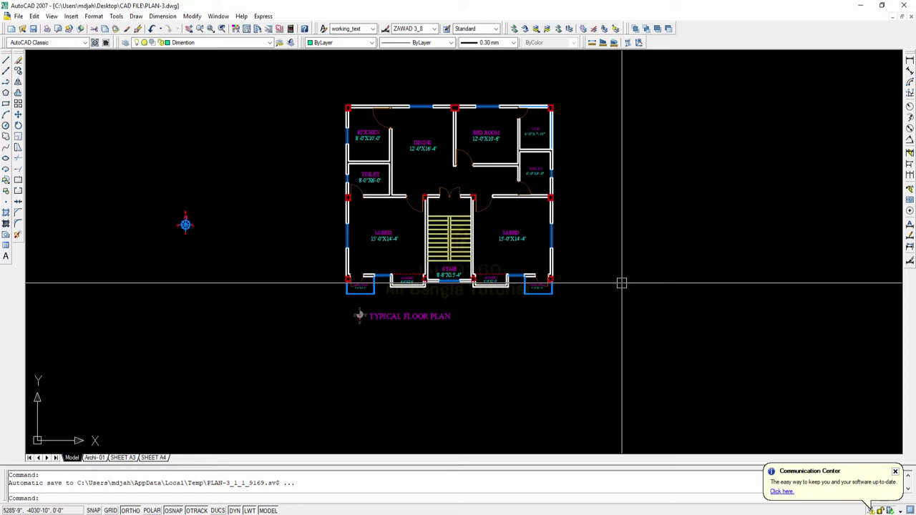
Step: Examine the floor plan and the compass symbol beside the TYPICAL FLOOR PLAN title
{"action": "scroll", "coordinate": [464, 266], "scroll_direction": "up", "scroll_amount": 4}
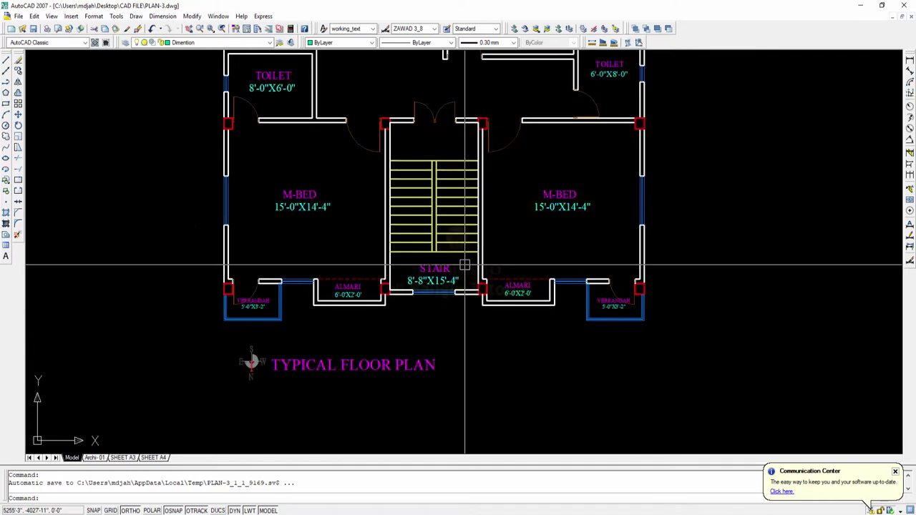
{"action": "middle_click_drag", "start_coordinate": [433, 305], "coordinate": [391, 362]}
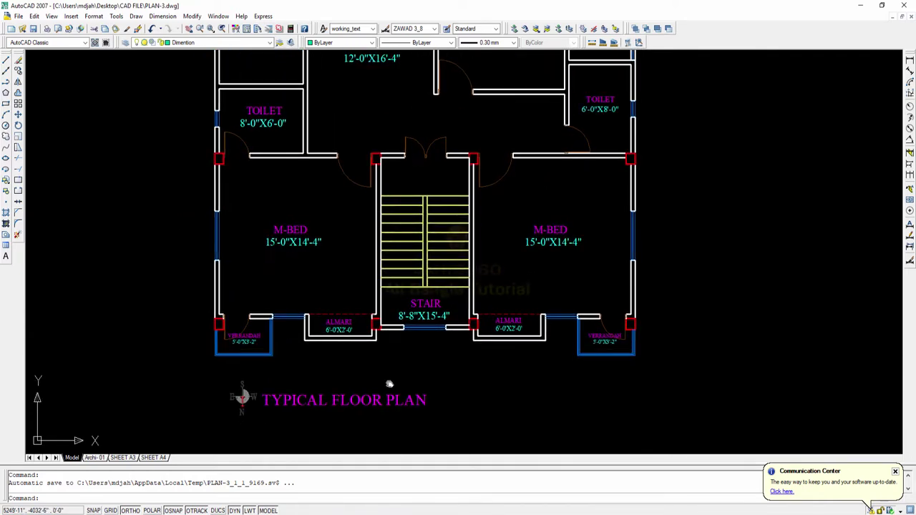
{"action": "scroll", "coordinate": [389, 381], "scroll_direction": "down", "scroll_amount": 2}
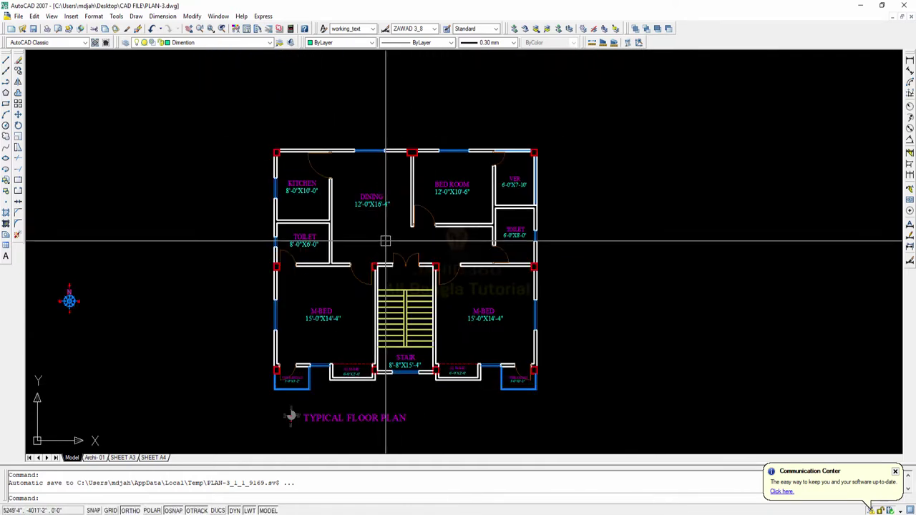
{"action": "middle_click_drag", "start_coordinate": [385, 241], "coordinate": [385, 159]}
{"action": "scroll", "coordinate": [290, 292], "scroll_direction": "up", "scroll_amount": 5}
{"action": "scroll", "coordinate": [287, 289], "scroll_direction": "down", "scroll_amount": 4}
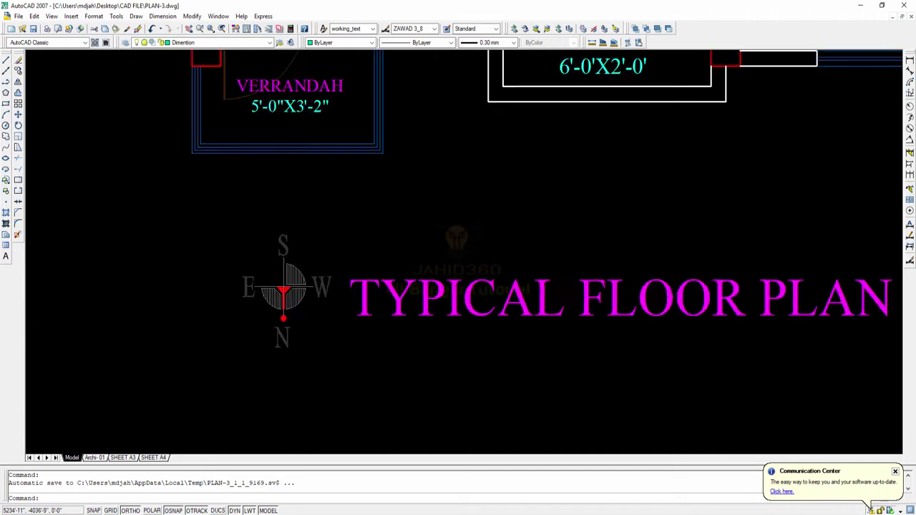
{"action": "scroll", "coordinate": [280, 280], "scroll_direction": "up", "scroll_amount": 3}
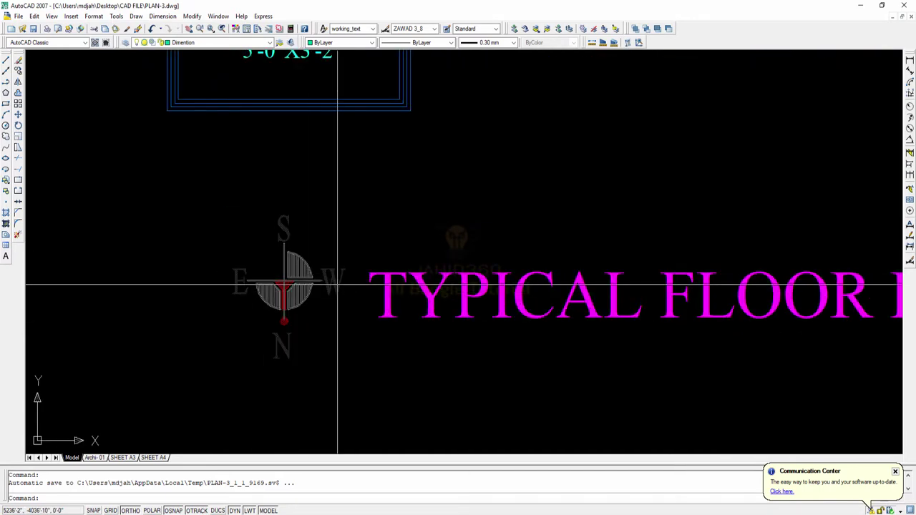
{"action": "scroll", "coordinate": [300, 313], "scroll_direction": "down", "scroll_amount": 3}
{"action": "mouse_move", "coordinate": [317, 312]}
{"action": "middle_mouse_down"}
{"action": "mouse_move", "coordinate": [315, 275]}
{"action": "mouse_move", "coordinate": [315, 325]}
{"action": "middle_mouse_up"}
{"action": "scroll", "coordinate": [317, 288], "scroll_direction": "down", "scroll_amount": 4}
{"action": "scroll", "coordinate": [283, 303], "scroll_direction": "up", "scroll_amount": 5}
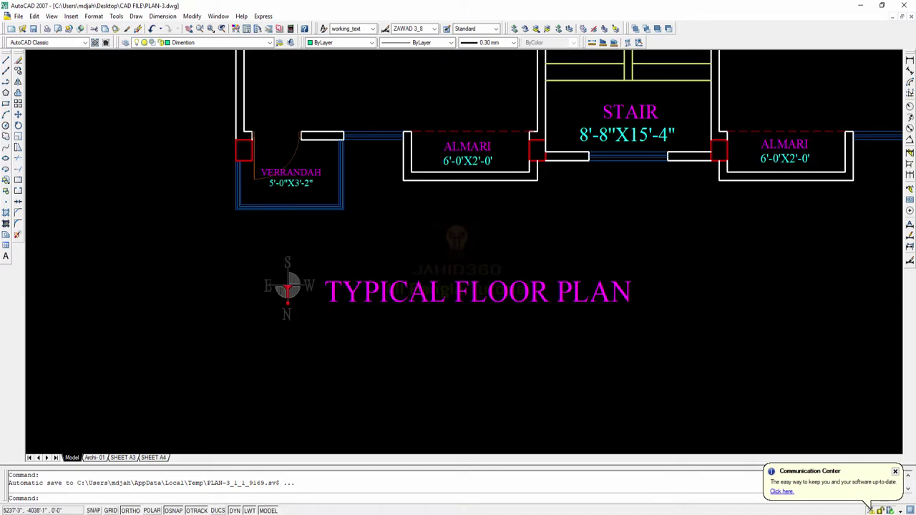
{"action": "scroll", "coordinate": [335, 313], "scroll_direction": "down", "scroll_amount": 2}
{"action": "scroll", "coordinate": [298, 321], "scroll_direction": "up", "scroll_amount": 3}
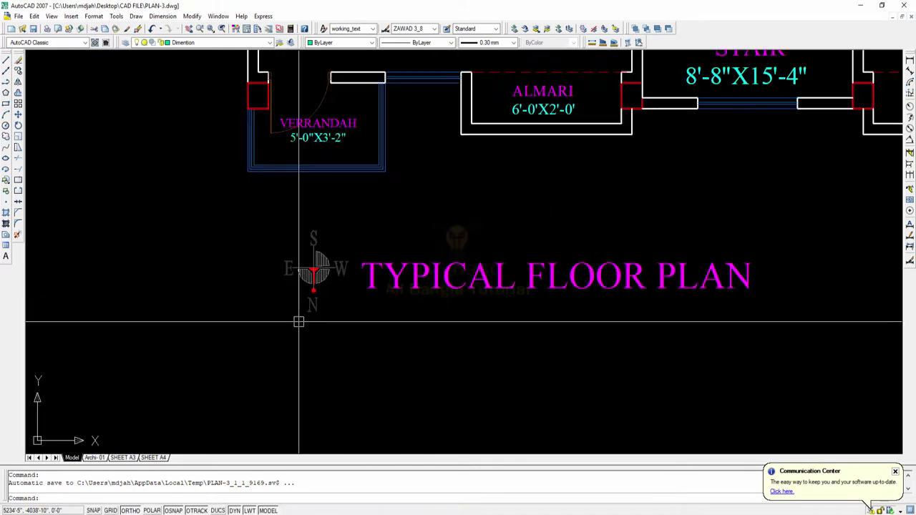
{"action": "scroll", "coordinate": [394, 315], "scroll_direction": "down", "scroll_amount": 3}
{"action": "scroll", "coordinate": [456, 283], "scroll_direction": "down", "scroll_amount": 3}
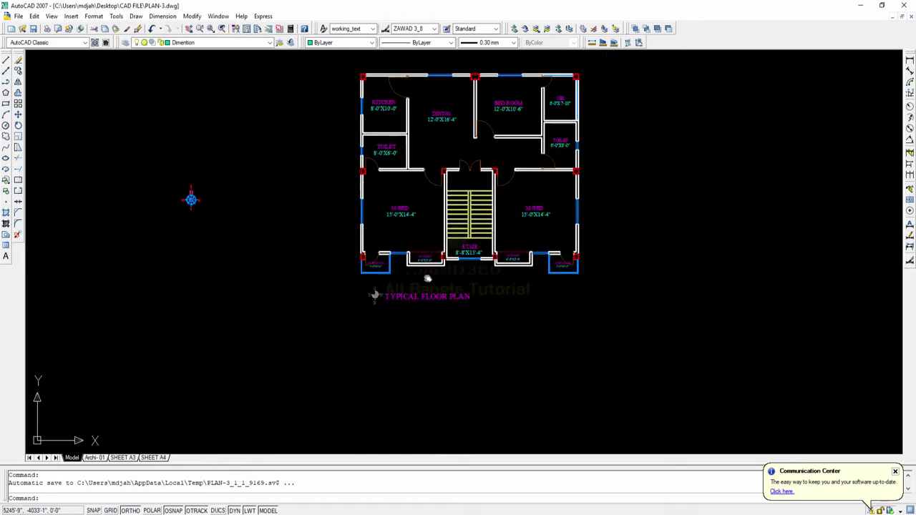
{"action": "scroll", "coordinate": [388, 311], "scroll_direction": "up", "scroll_amount": 4}
{"action": "scroll", "coordinate": [387, 311], "scroll_direction": "up", "scroll_amount": 4}
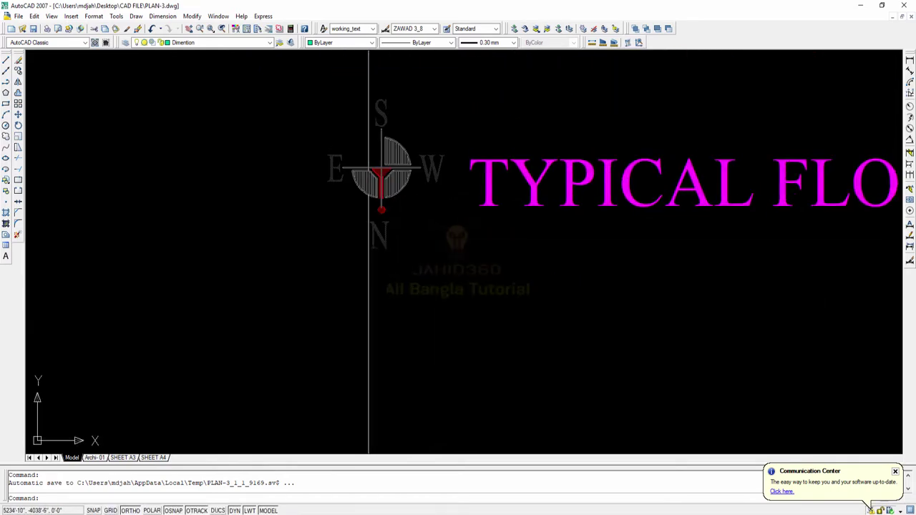
{"action": "scroll", "coordinate": [424, 266], "scroll_direction": "down", "scroll_amount": 2}
{"action": "middle_click_drag", "start_coordinate": [424, 266], "coordinate": [386, 268]}
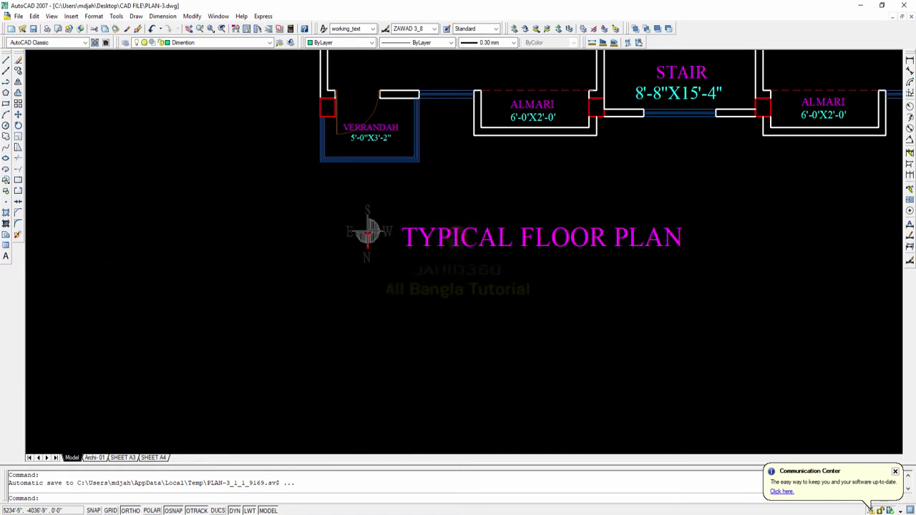
Step: Draw a vertical axis line in the empty space beside the east side of the existing compass symbol
{"action": "scroll", "coordinate": [368, 236], "scroll_direction": "up", "scroll_amount": 5}
{"action": "middle_click_drag", "start_coordinate": [388, 253], "coordinate": [566, 259]}
{"action": "middle_click_drag", "start_coordinate": [479, 274], "coordinate": [564, 276]}
{"action": "key", "text": "Escape"}
{"action": "type", "text": "l"}
{"action": "key", "text": "Return"}
{"action": "left_click", "coordinate": [388, 189]}
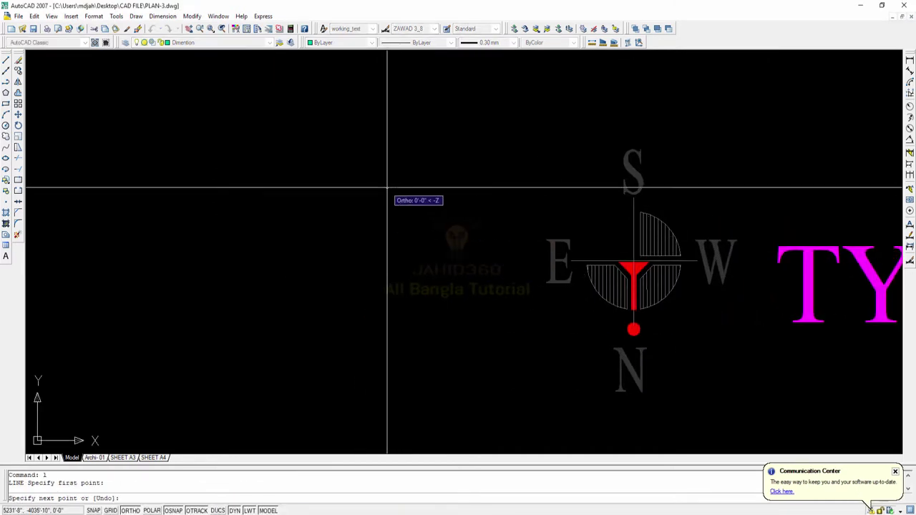
{"action": "left_click", "coordinate": [406, 321]}
{"action": "key", "text": "Return"}
Step: Draw a short horizontal line from the vertical line's midpoint toward the existing compass symbol
{"action": "key", "text": "Return"}
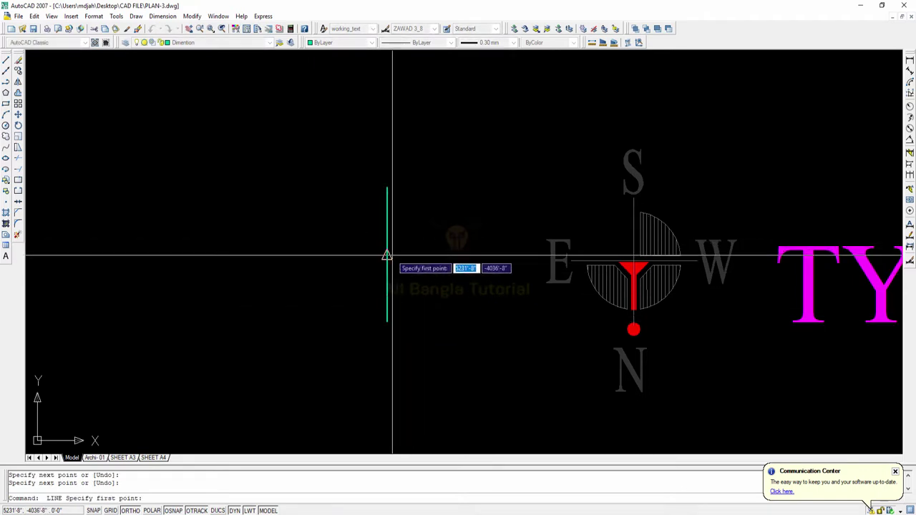
{"action": "left_click", "coordinate": [387, 258]}
{"action": "left_click", "coordinate": [445, 260]}
{"action": "key", "text": "Return"}
Step: Mirror the short horizontal line across the vertical line, keeping the original, to complete the cross
{"action": "left_click", "coordinate": [411, 254]}
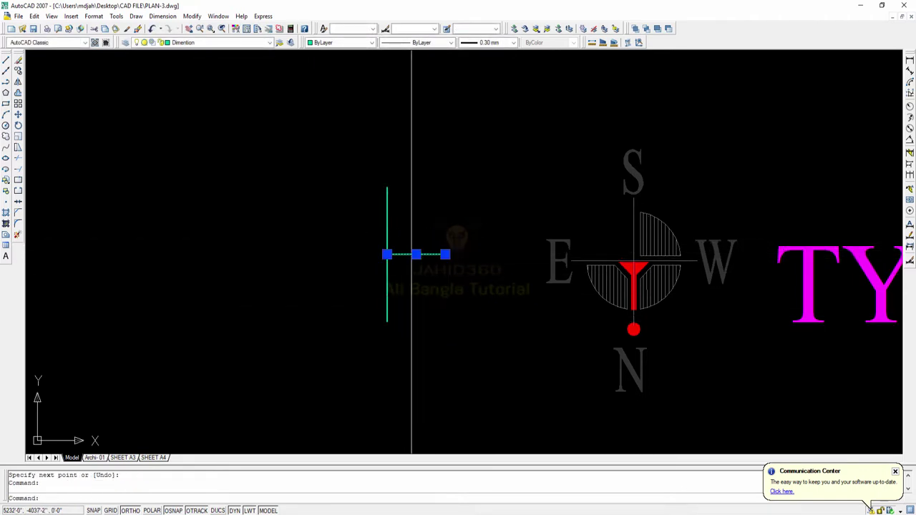
{"action": "left_click", "coordinate": [18, 81]}
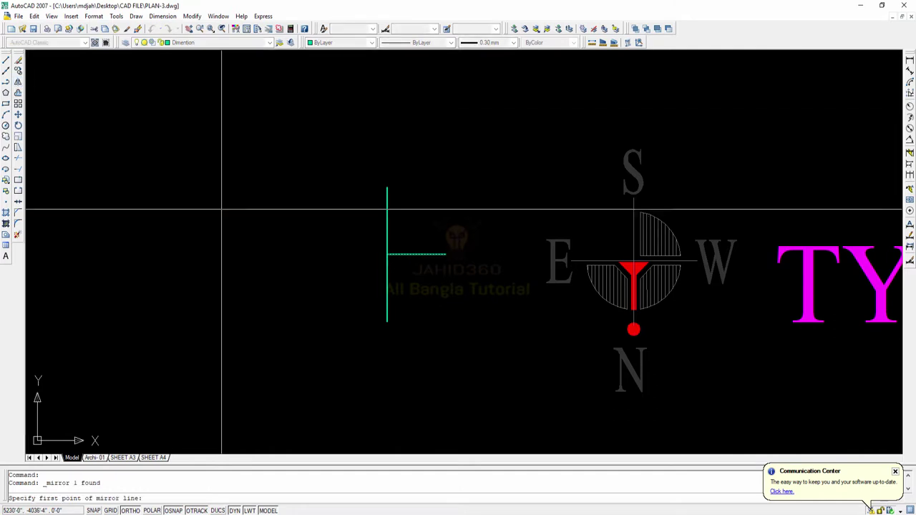
{"action": "left_click", "coordinate": [386, 322]}
{"action": "left_click", "coordinate": [387, 344]}
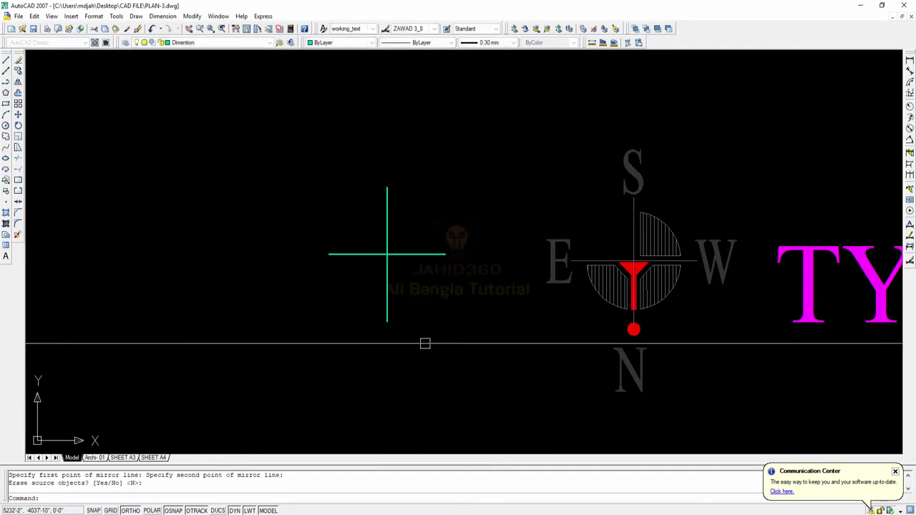
{"action": "key", "text": "Return"}
{"action": "middle_click_drag", "start_coordinate": [502, 279], "coordinate": [514, 274]}
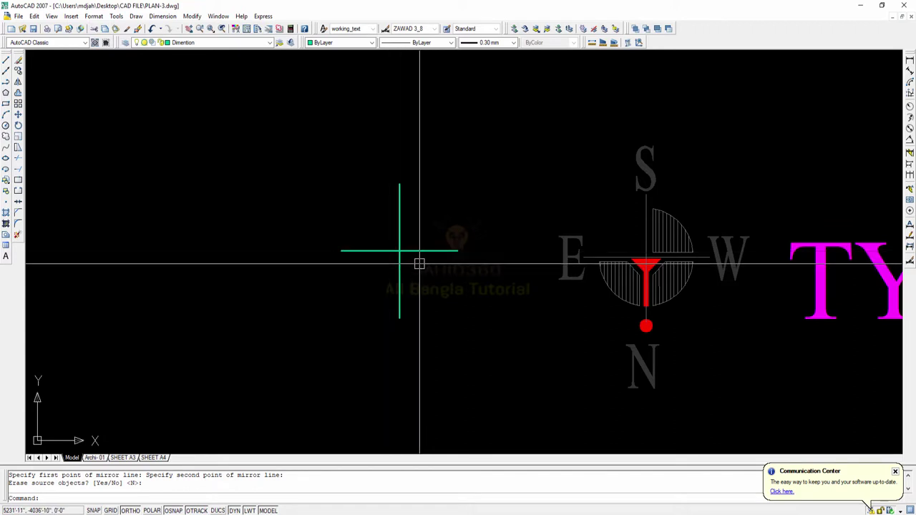
Step: Draw a circle centred on the cross's intersection, smaller than the cross arms
{"action": "key", "text": "Escape"}
{"action": "left_click", "coordinate": [5, 125]}
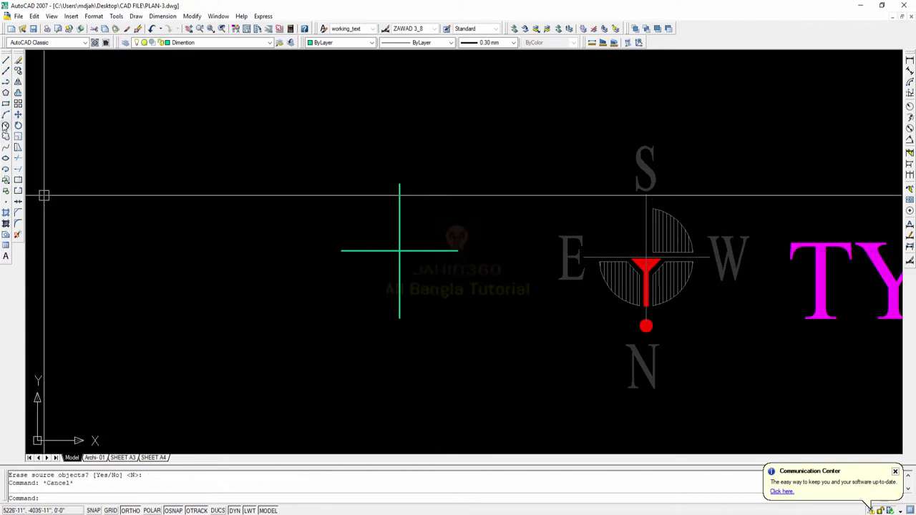
{"action": "left_click", "coordinate": [400, 251]}
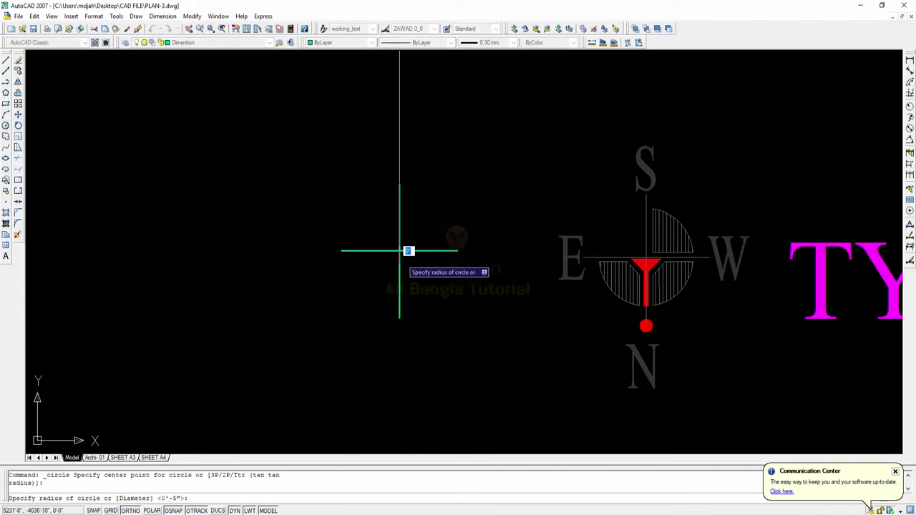
{"action": "left_click", "coordinate": [422, 289]}
{"action": "scroll", "coordinate": [392, 269], "scroll_direction": "up", "scroll_amount": 2}
Step: Draw a horizontal line just below the horizontal axis, from the circle's left edge to past the vertical axis
{"action": "key", "text": "Escape"}
{"action": "type", "text": "l"}
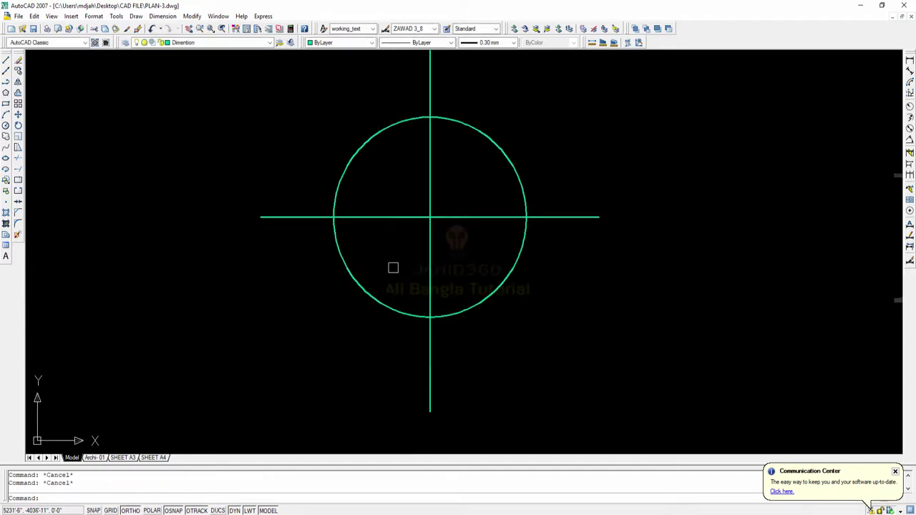
{"action": "key", "text": "Return"}
{"action": "left_click", "coordinate": [335, 235]}
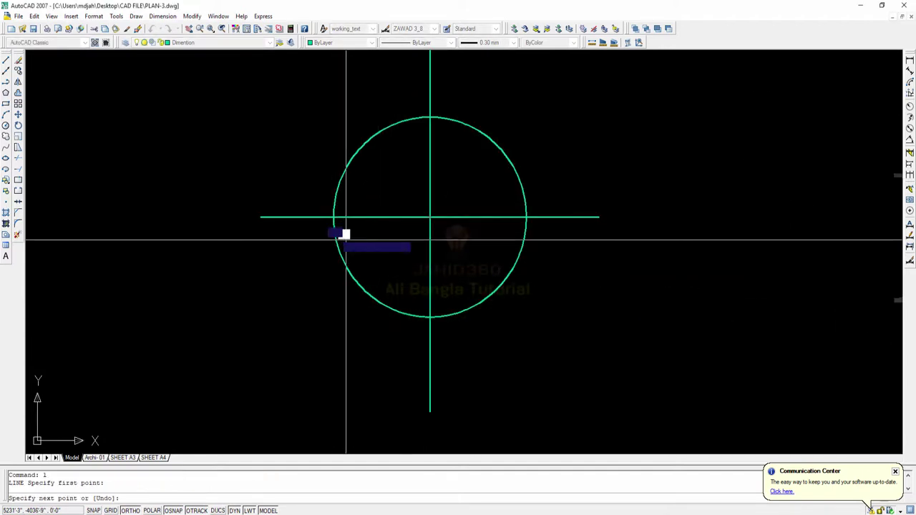
{"action": "left_click", "coordinate": [474, 236]}
{"action": "key", "text": "Return"}
Step: Draw a vertical line about 5 inches long from the new horizontal line down past the circle, just left of the vertical axis
{"action": "key", "text": "Return"}
{"action": "left_click", "coordinate": [411, 235]}
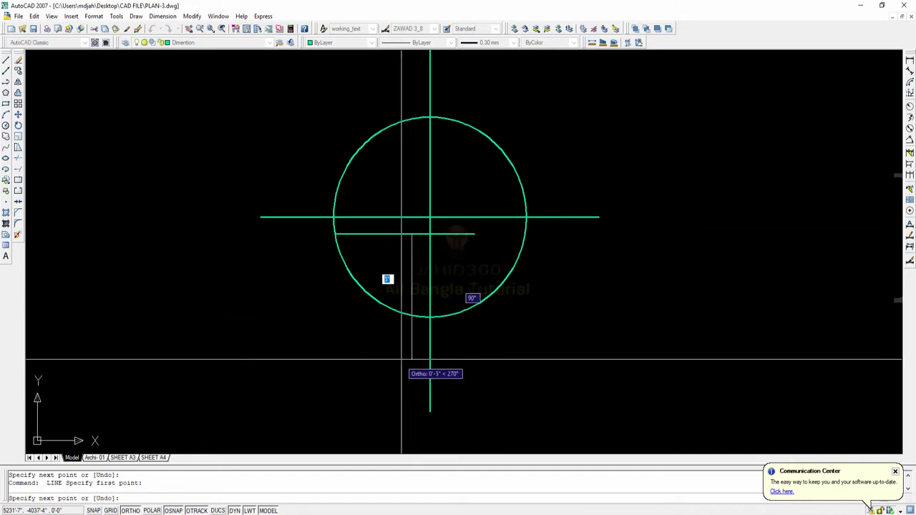
{"action": "left_click", "coordinate": [408, 363]}
{"action": "key", "text": "Escape"}
Step: Trim the circle against the two offset lines, leaving only its lower-left arc
{"action": "type", "text": "tr"}
{"action": "key", "text": "Return"}
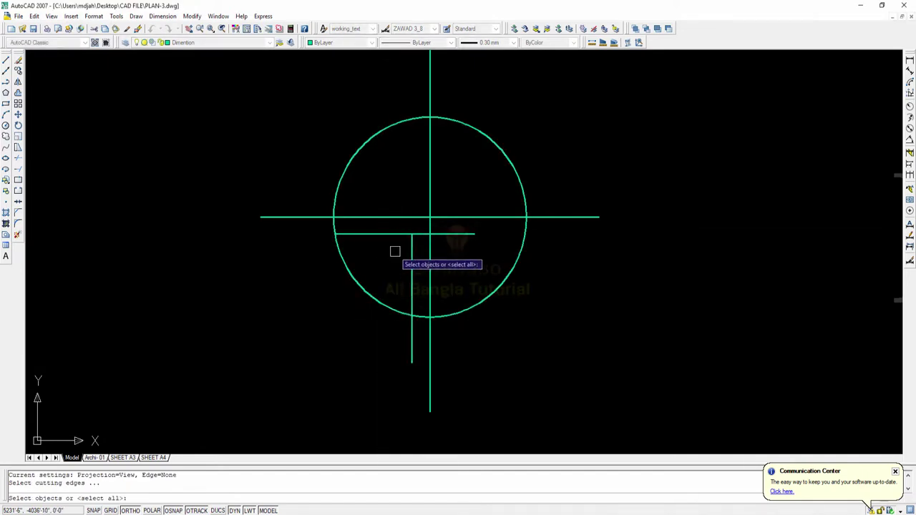
{"action": "left_click", "coordinate": [396, 235]}
{"action": "left_click", "coordinate": [415, 276]}
{"action": "key", "text": "Return"}
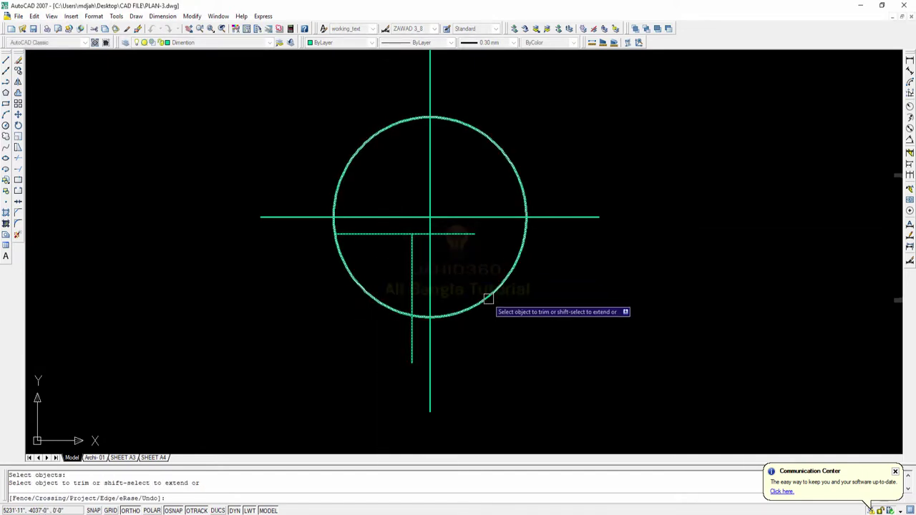
{"action": "left_click", "coordinate": [487, 299]}
Step: Trim the overhanging ends of the two offset lines to close the lower-left quarter sector
{"action": "key", "text": "Escape"}
{"action": "key", "text": "Escape"}
{"action": "type", "text": "tr"}
{"action": "key", "text": "Return"}
{"action": "key", "text": "Return"}
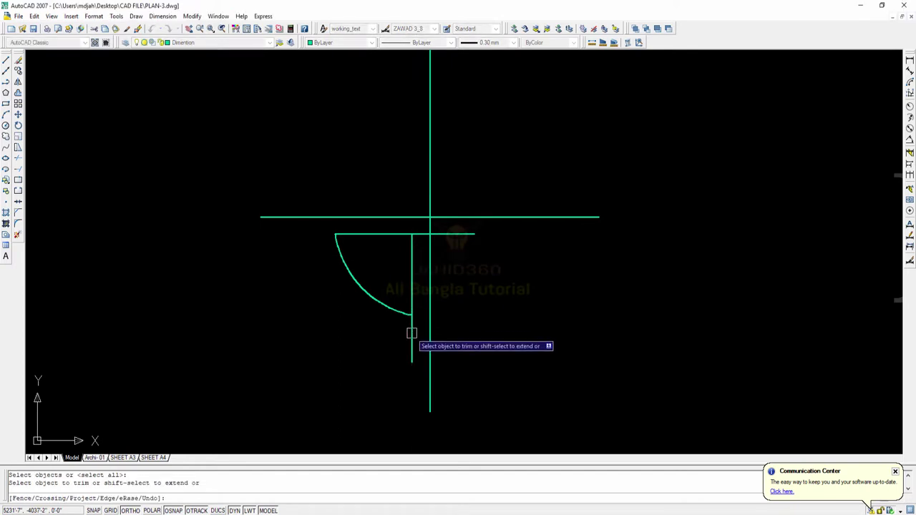
{"action": "left_click", "coordinate": [411, 335]}
{"action": "left_click", "coordinate": [475, 236]}
{"action": "scroll", "coordinate": [383, 243], "scroll_direction": "up", "scroll_amount": 4}
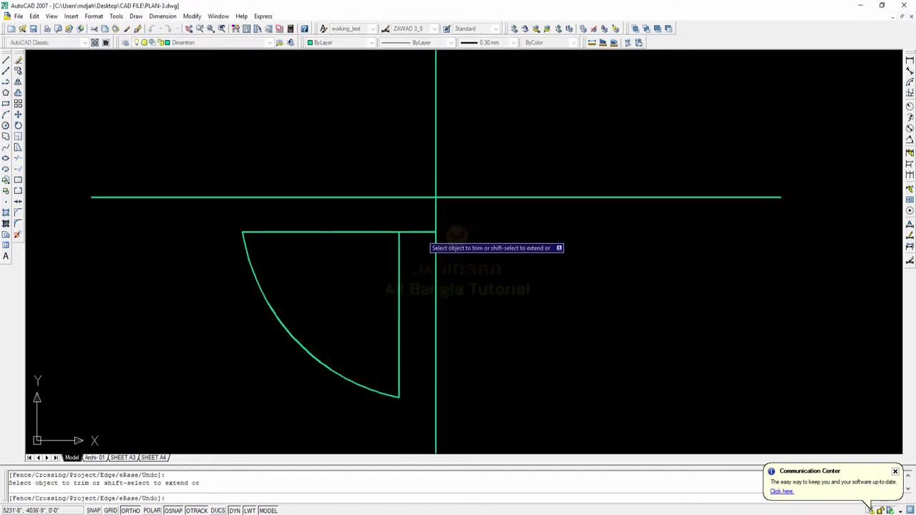
{"action": "key", "text": "Escape"}
Step: Mirror the lower-left quarter sector across the vertical axis, keeping the original
{"action": "left_click", "coordinate": [265, 210]}
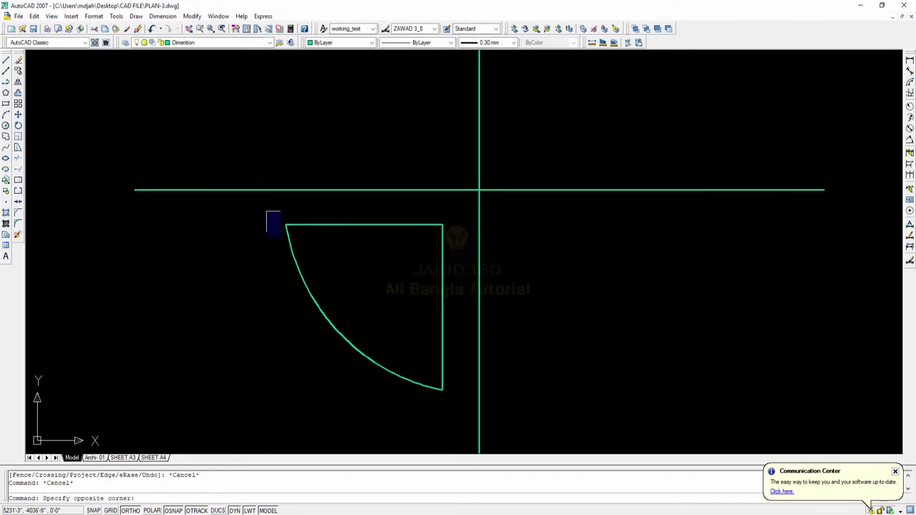
{"action": "left_click", "coordinate": [472, 419]}
{"action": "scroll", "coordinate": [515, 385], "scroll_direction": "down", "scroll_amount": 3}
{"action": "type", "text": "mi"}
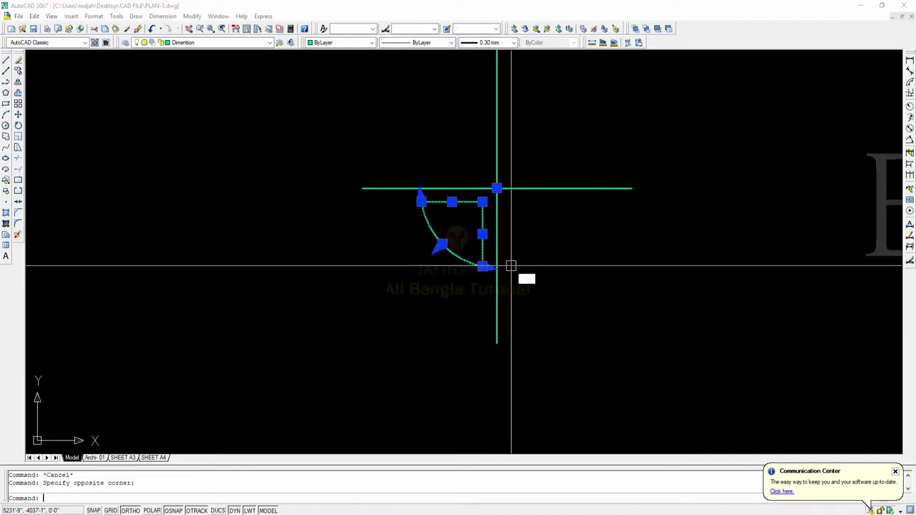
{"action": "key", "text": "Return"}
{"action": "left_click", "coordinate": [497, 344]}
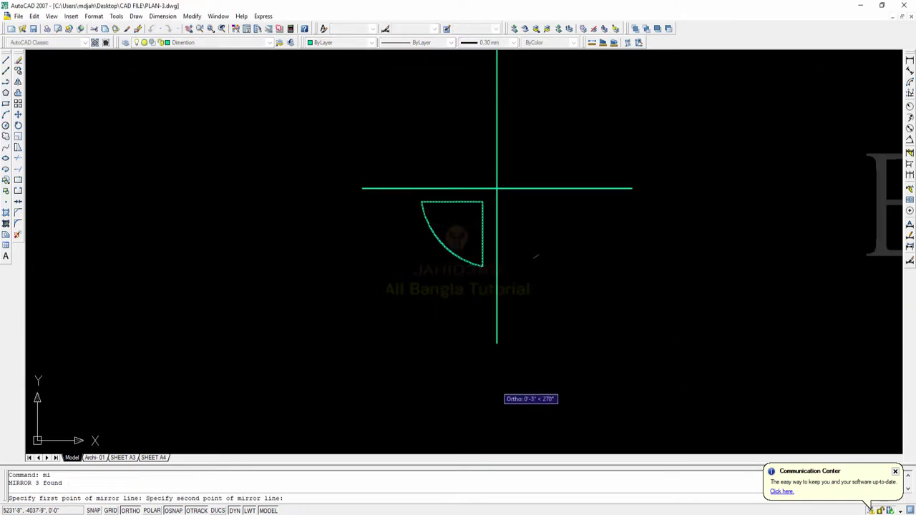
{"action": "left_click", "coordinate": [536, 256]}
{"action": "key", "text": "Return"}
Step: Mirror the lower-right quarter sector upward across the horizontal axis, keeping the original
{"action": "scroll", "coordinate": [524, 347], "scroll_direction": "up", "scroll_amount": 2}
{"action": "left_click", "coordinate": [556, 363]}
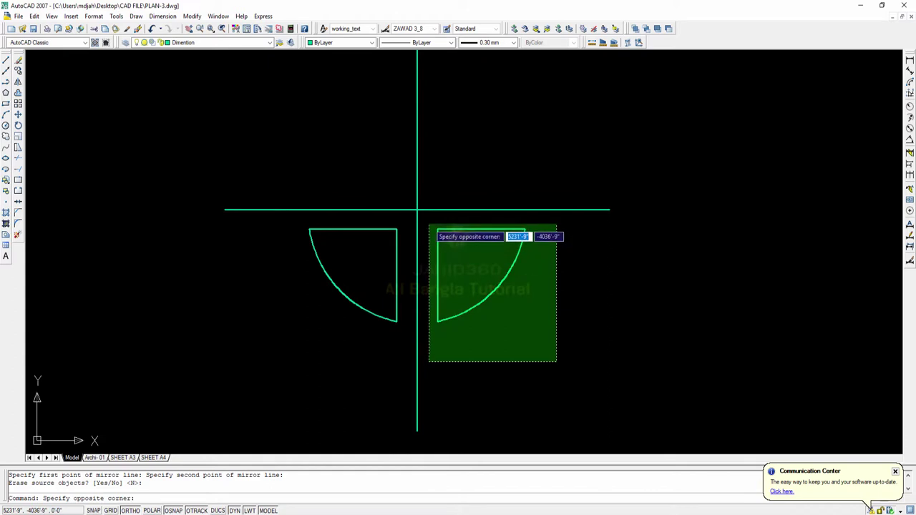
{"action": "left_click", "coordinate": [434, 228]}
{"action": "type", "text": "mi"}
{"action": "key", "text": "Return"}
{"action": "left_click", "coordinate": [610, 210]}
{"action": "left_click", "coordinate": [663, 221]}
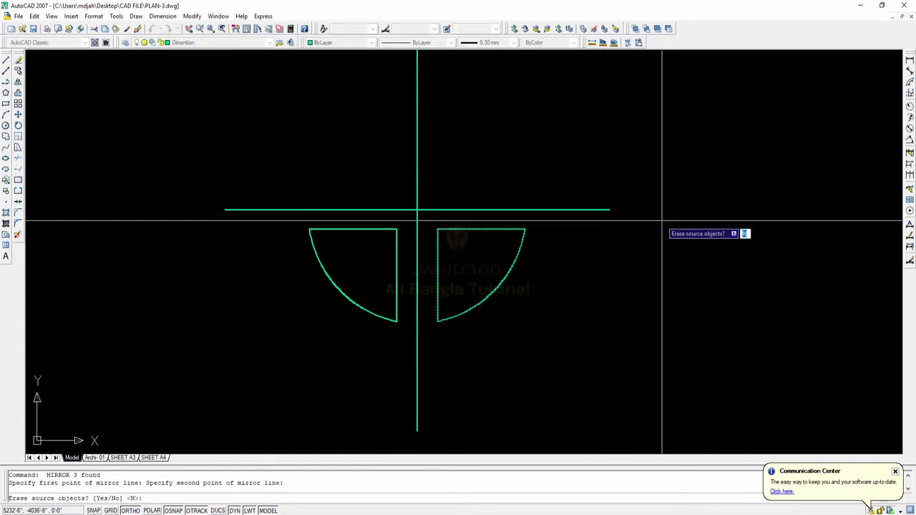
{"action": "key", "text": "Return"}
{"action": "scroll", "coordinate": [517, 268], "scroll_direction": "down", "scroll_amount": 2}
{"action": "middle_click_drag", "start_coordinate": [824, 267], "coordinate": [699, 259]}
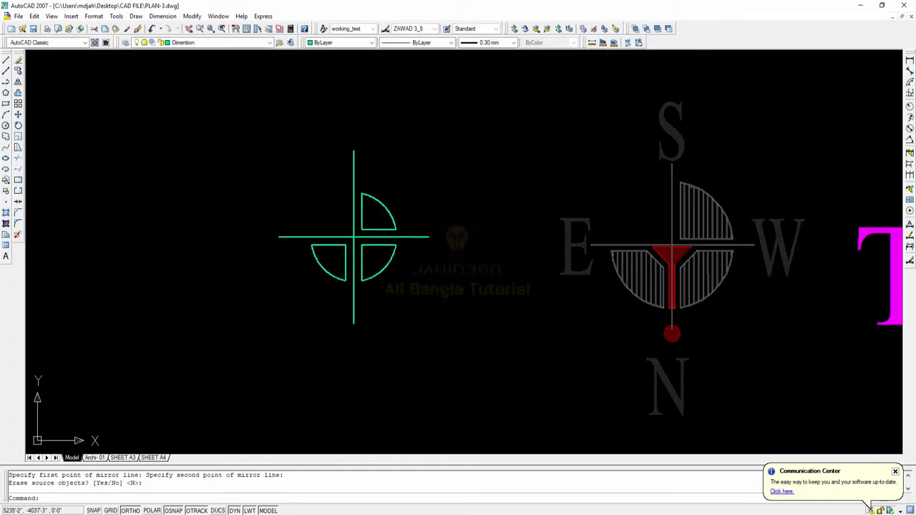
Step: Draw a diagonal line across the inner upper corner of the lower-left quarter sector
{"action": "scroll", "coordinate": [339, 262], "scroll_direction": "up", "scroll_amount": 4}
{"action": "scroll", "coordinate": [339, 262], "scroll_direction": "up", "scroll_amount": 2}
{"action": "type", "text": "l"}
{"action": "key", "text": "Return"}
{"action": "left_click", "coordinate": [331, 247]}
{"action": "left_click", "coordinate": [380, 292]}
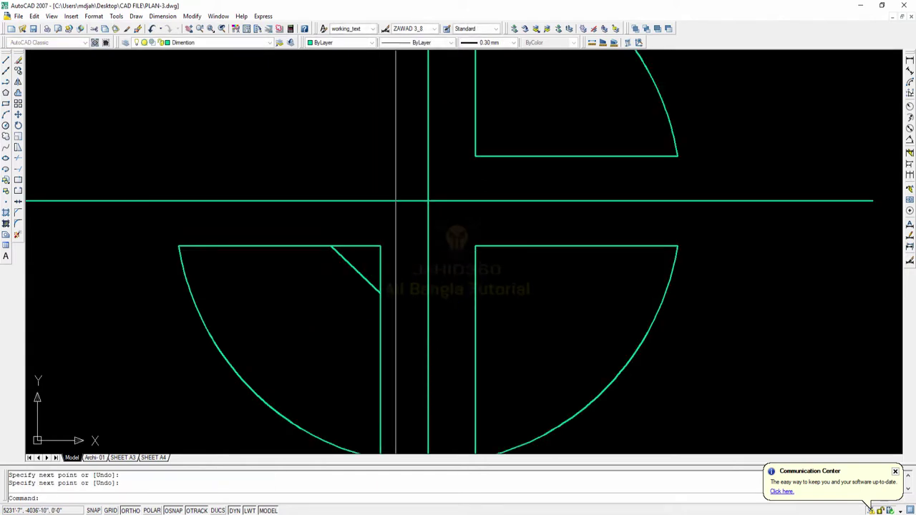
{"action": "key", "text": "Return"}
Step: Trim away the lower-left sector's inner corner beyond the diagonal line to form a chamfered corner
{"action": "type", "text": "tr"}
{"action": "key", "text": "Return"}
{"action": "left_click", "coordinate": [358, 270]}
{"action": "key", "text": "Return"}
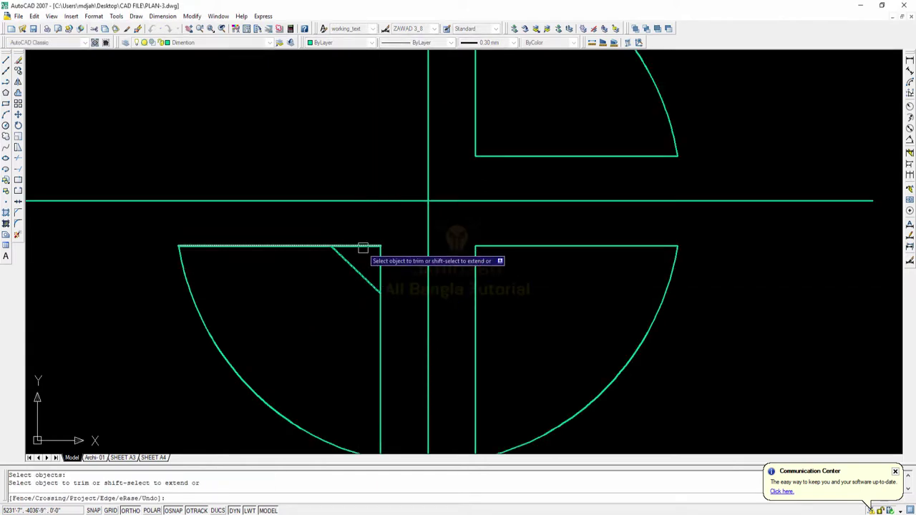
{"action": "left_click", "coordinate": [362, 247]}
{"action": "left_click", "coordinate": [380, 269]}
{"action": "scroll", "coordinate": [396, 278], "scroll_direction": "down", "scroll_amount": 3}
{"action": "scroll", "coordinate": [392, 276], "scroll_direction": "up", "scroll_amount": 3}
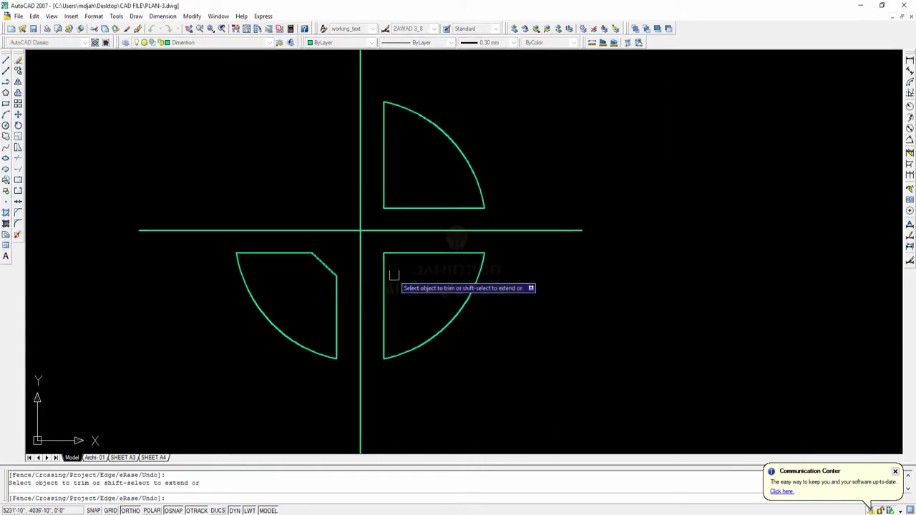
{"action": "key", "text": "Escape"}
Step: Erase the unchamfered lower-right and upper-right quarter sectors
{"action": "left_click", "coordinate": [506, 367]}
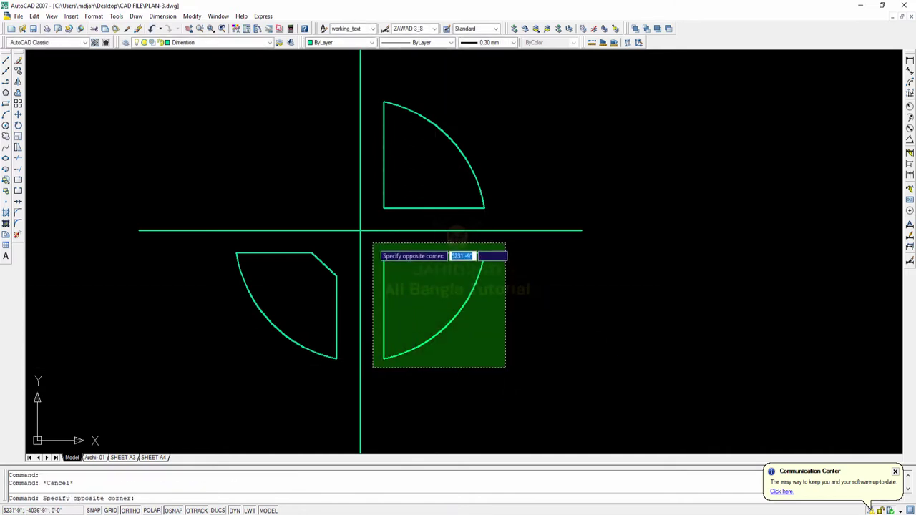
{"action": "left_click", "coordinate": [373, 248]}
{"action": "type", "text": "e"}
{"action": "key", "text": "Return"}
{"action": "left_click", "coordinate": [520, 209]}
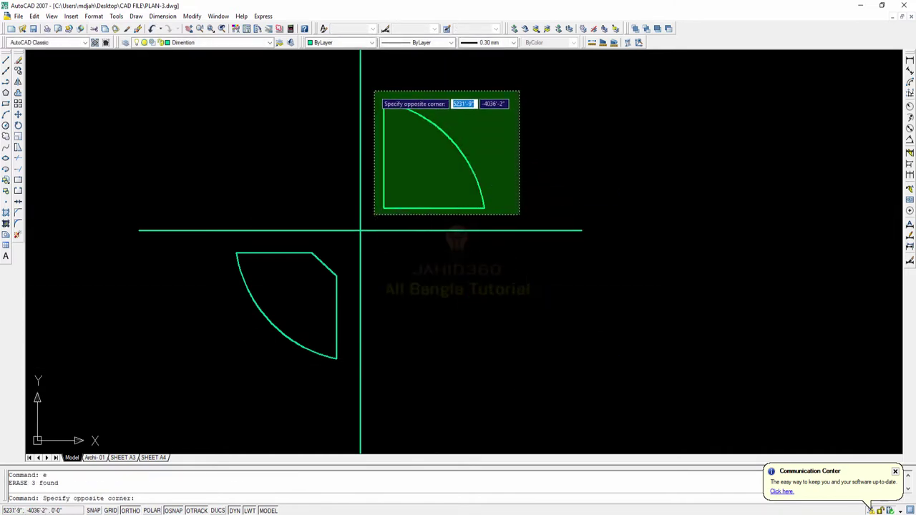
{"action": "left_click", "coordinate": [375, 90]}
{"action": "key", "text": "Delete"}
Step: Mirror the chamfered lower-left sector across the vertical axis, keeping the original
{"action": "left_click", "coordinate": [344, 374]}
{"action": "left_click", "coordinate": [233, 248]}
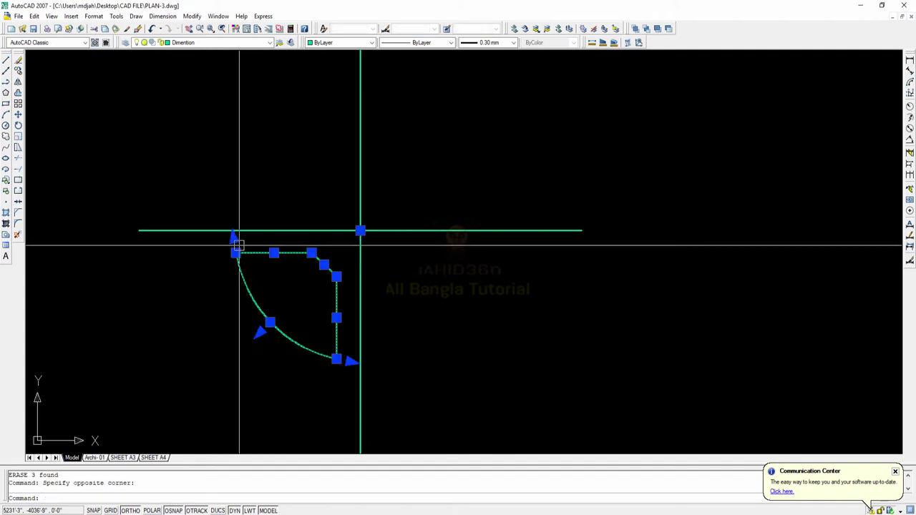
{"action": "type", "text": "mi"}
{"action": "key", "text": "Return"}
{"action": "middle_click_drag", "start_coordinate": [346, 268], "coordinate": [375, 139]}
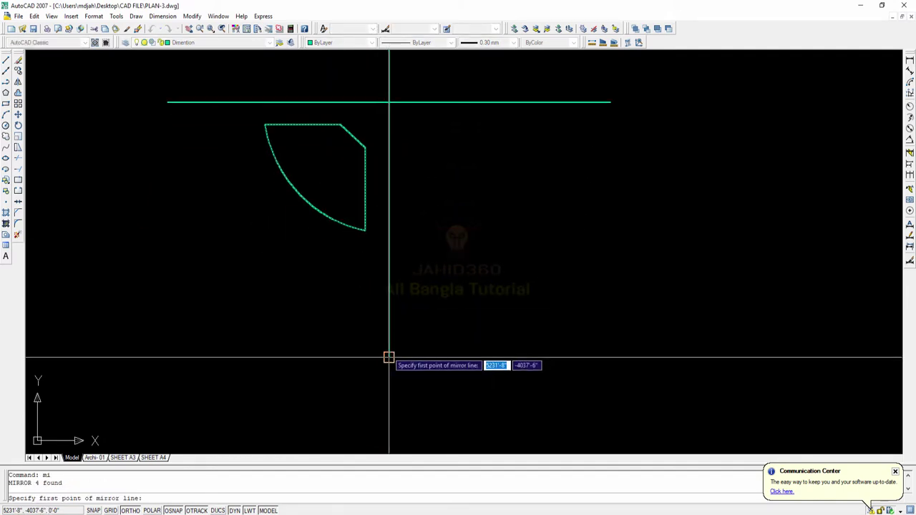
{"action": "left_click", "coordinate": [388, 358]}
{"action": "left_click", "coordinate": [395, 393]}
{"action": "key", "text": "Return"}
Step: Mirror the chamfered lower-right sector upward across the horizontal axis, keeping the original
{"action": "middle_click_drag", "start_coordinate": [468, 313], "coordinate": [441, 419]}
{"action": "left_click", "coordinate": [548, 363]}
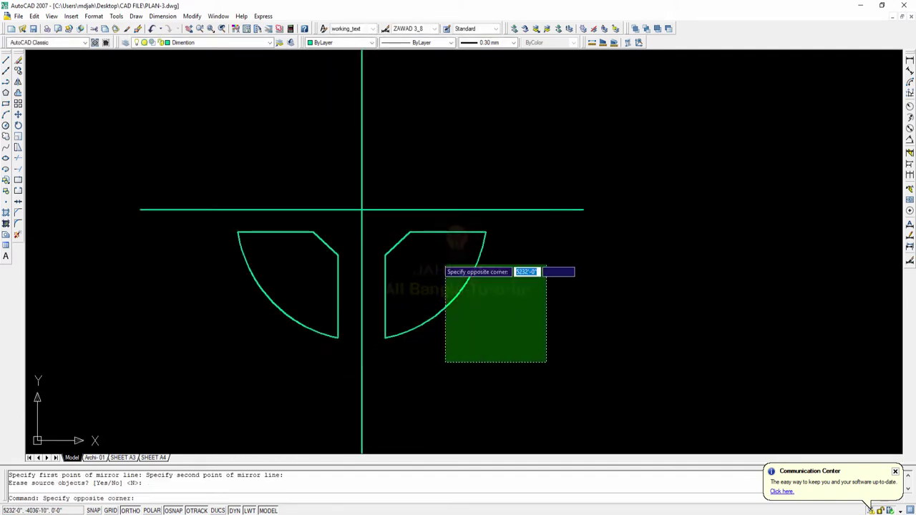
{"action": "left_click", "coordinate": [365, 224]}
{"action": "type", "text": "mi"}
{"action": "key", "text": "Return"}
{"action": "left_click", "coordinate": [583, 210]}
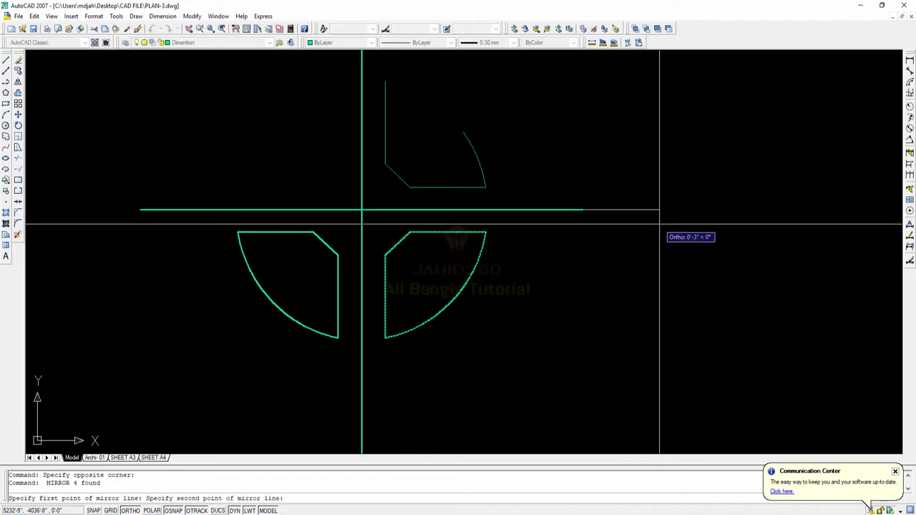
{"action": "left_click", "coordinate": [658, 227]}
{"action": "key", "text": "Return"}
{"action": "middle_click_drag", "start_coordinate": [536, 254], "coordinate": [507, 339]}
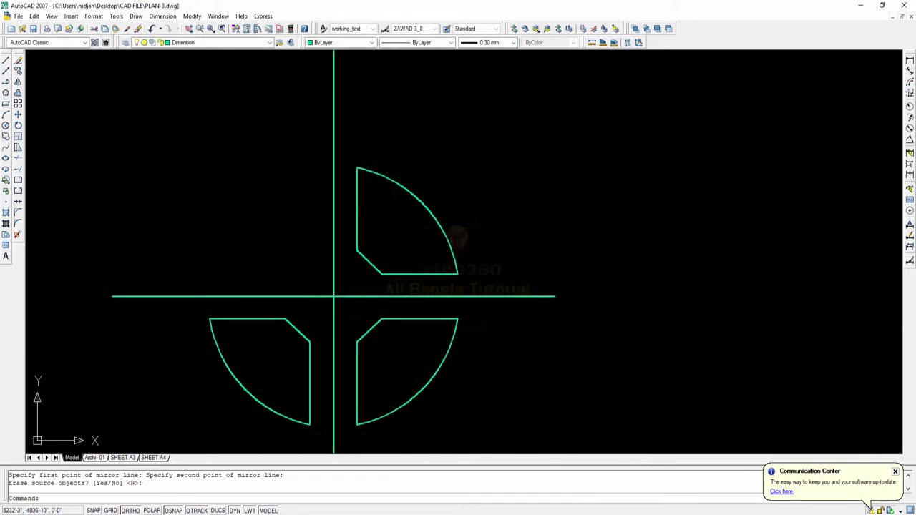
{"action": "mouse_move", "coordinate": [442, 304]}
{"action": "middle_mouse_down"}
{"action": "mouse_move", "coordinate": [449, 278]}
{"action": "mouse_move", "coordinate": [431, 267]}
{"action": "middle_mouse_up"}
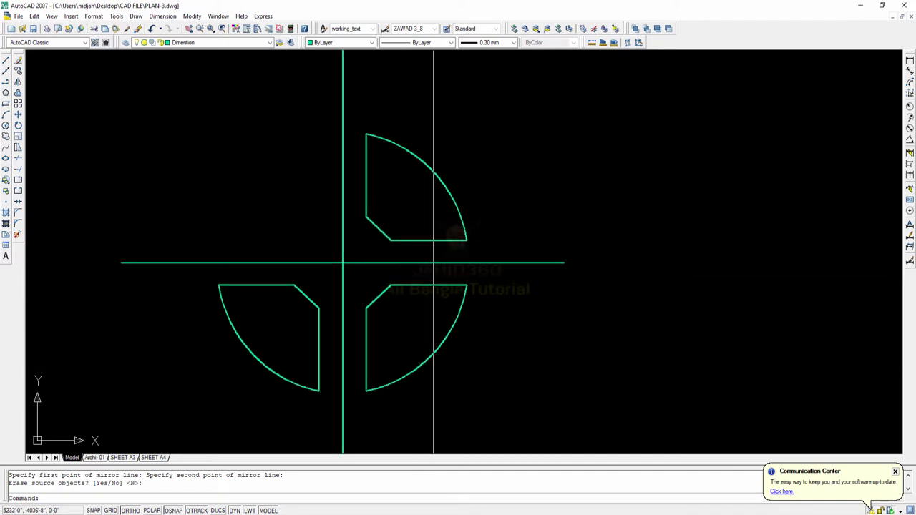
{"action": "middle_click_drag", "start_coordinate": [409, 281], "coordinate": [413, 274]}
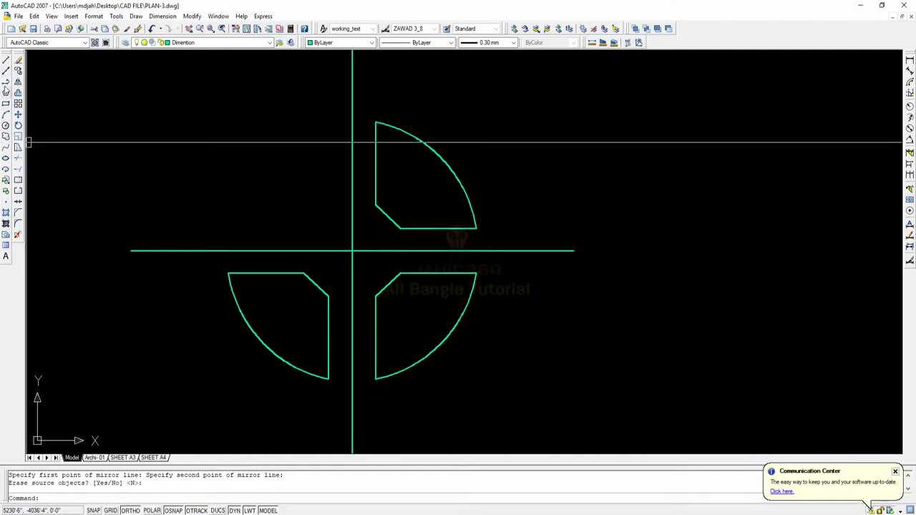
{"action": "middle_click_drag", "start_coordinate": [304, 233], "coordinate": [304, 254]}
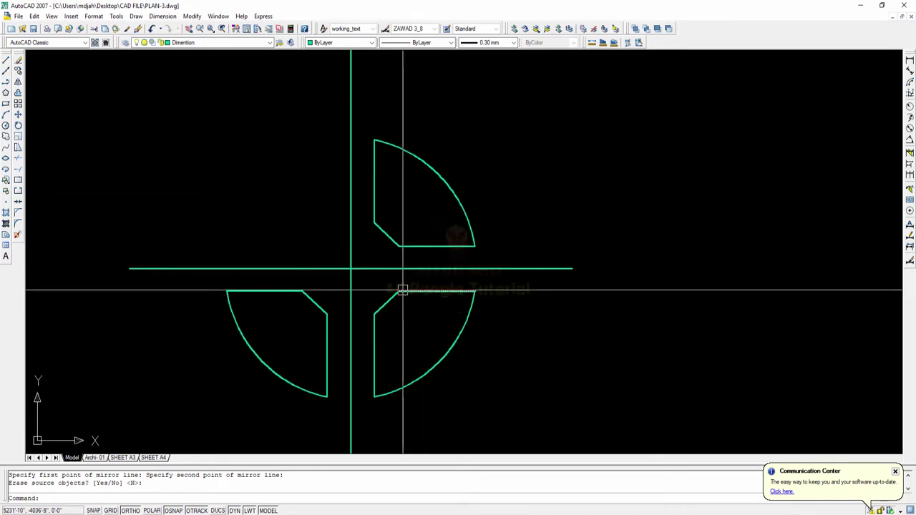
{"action": "middle_click_drag", "start_coordinate": [402, 290], "coordinate": [406, 261]}
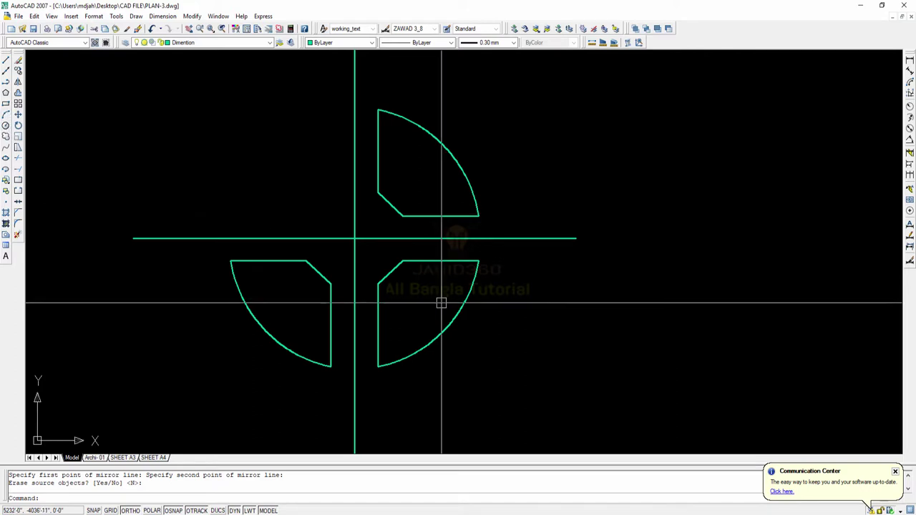
Step: Add the multiline text "S" over the upper end of the new symbol's vertical axis in the working_text style
{"action": "scroll", "coordinate": [482, 309], "scroll_direction": "down", "scroll_amount": 2}
{"action": "middle_click_drag", "start_coordinate": [509, 319], "coordinate": [394, 298]}
{"action": "scroll", "coordinate": [475, 332], "scroll_direction": "down", "scroll_amount": 2}
{"action": "scroll", "coordinate": [426, 306], "scroll_direction": "up", "scroll_amount": 3}
{"action": "scroll", "coordinate": [705, 292], "scroll_direction": "down", "scroll_amount": 2}
{"action": "middle_click_drag", "start_coordinate": [699, 294], "coordinate": [629, 287]}
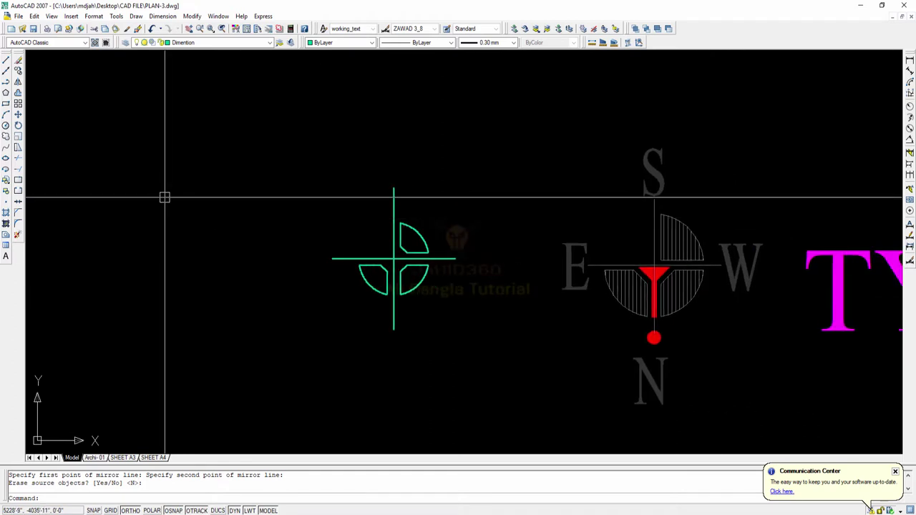
{"action": "left_click", "coordinate": [6, 258]}
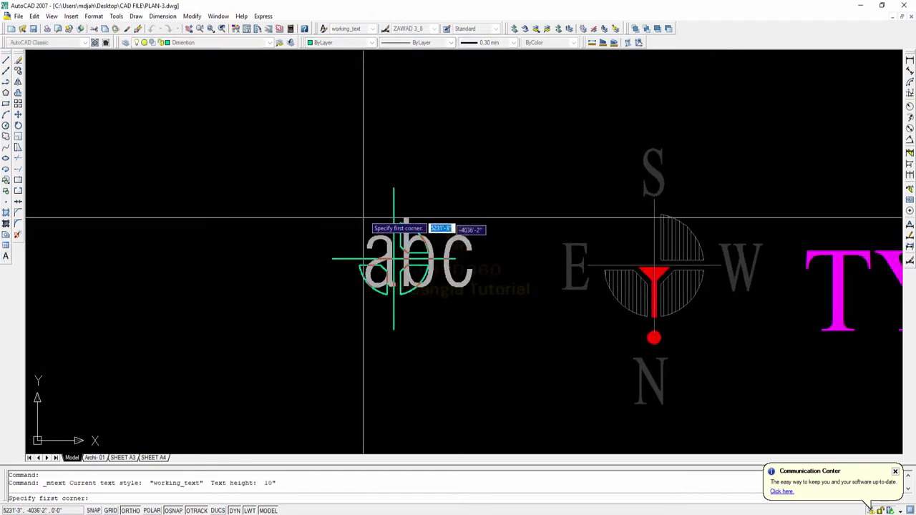
{"action": "left_click", "coordinate": [378, 159]}
{"action": "left_click", "coordinate": [417, 226]}
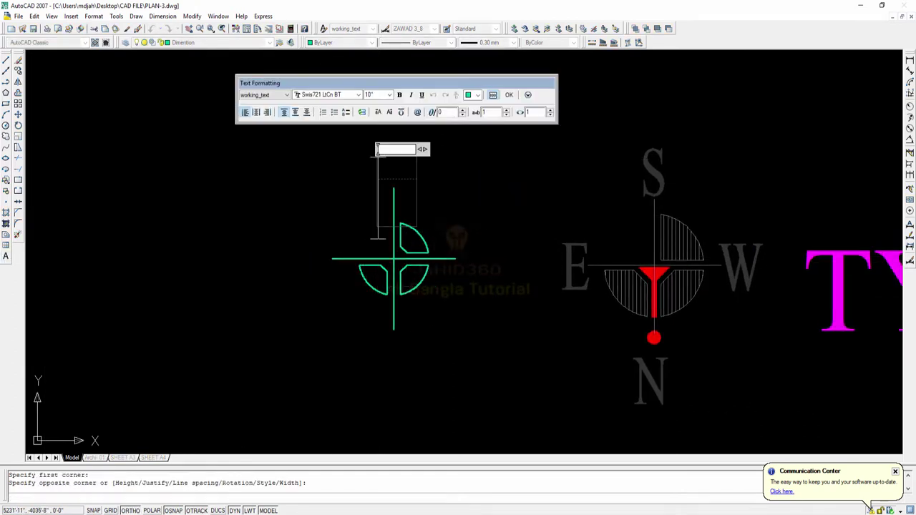
{"action": "left_click", "coordinate": [454, 192]}
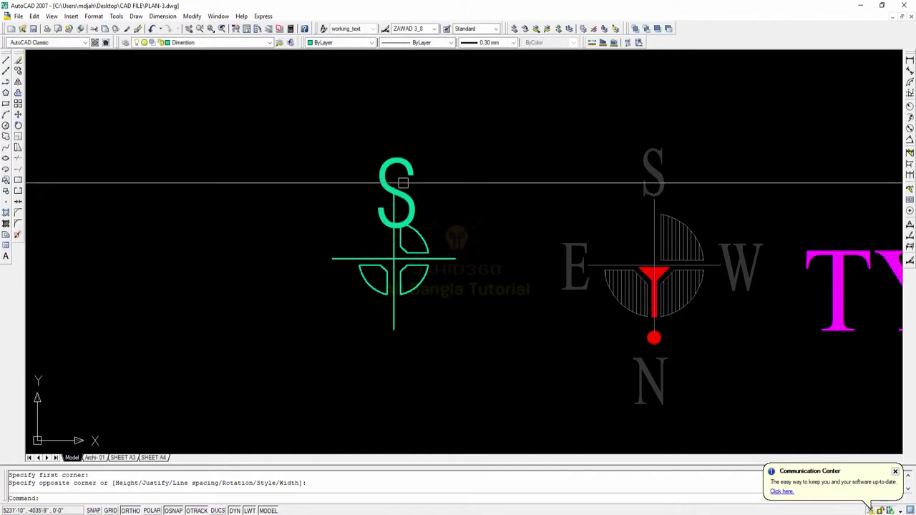
Step: Move the letter S straight up by about 7" so it sits above the vertical axis
{"action": "left_click", "coordinate": [399, 168]}
{"action": "type", "text": "m"}
{"action": "key", "text": "Return"}
{"action": "left_click", "coordinate": [462, 196]}
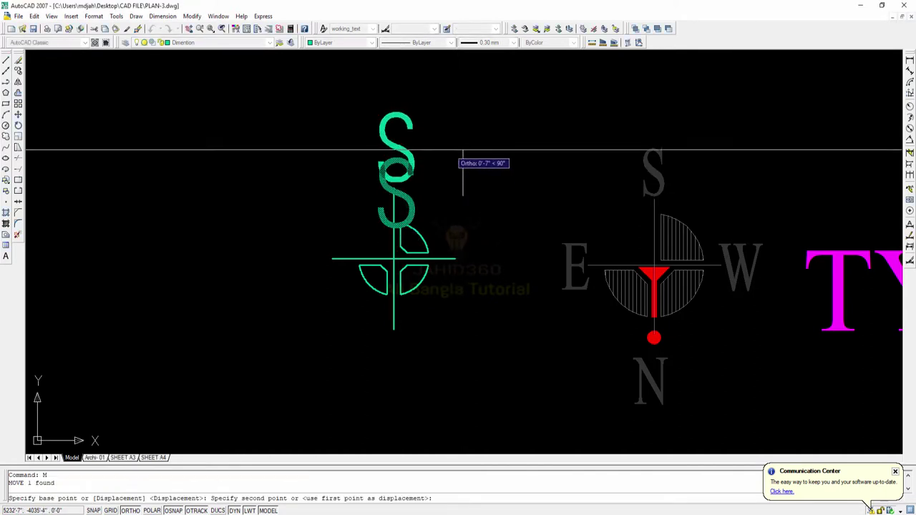
{"action": "left_click", "coordinate": [441, 151]}
Step: Scale the letter S by a factor of .5 about the vertical axis's upper endpoint
{"action": "left_click", "coordinate": [408, 159]}
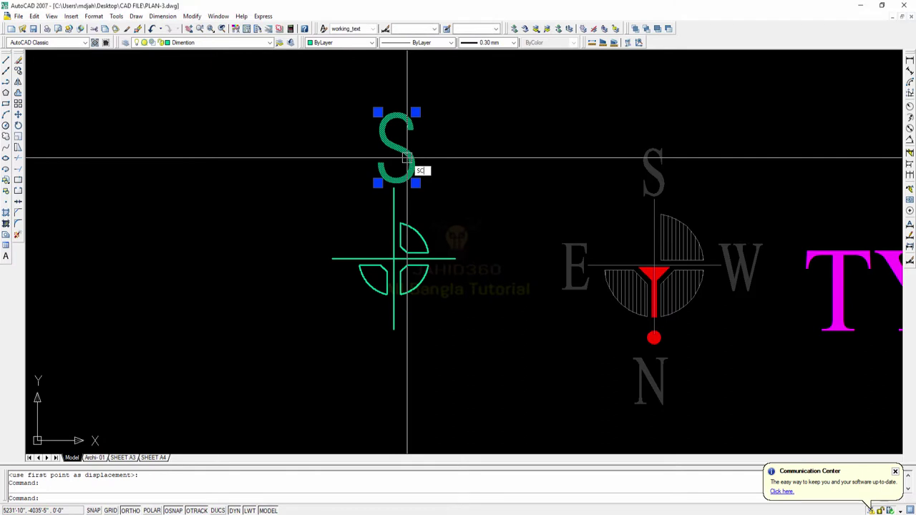
{"action": "type", "text": "sc"}
{"action": "key", "text": "Return"}
{"action": "left_click", "coordinate": [394, 189]}
{"action": "type", "text": ".5"}
{"action": "key", "text": "Return"}
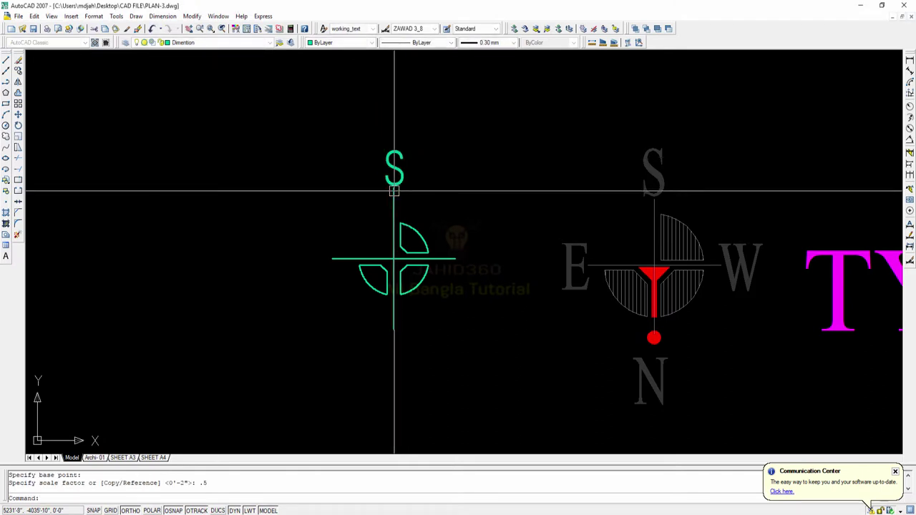
Step: Copy the letter S to the left and right ends of the horizontal axis and below the vertical axis, with Ortho off
{"action": "scroll", "coordinate": [408, 169], "scroll_direction": "up", "scroll_amount": 3}
{"action": "left_click", "coordinate": [412, 167]}
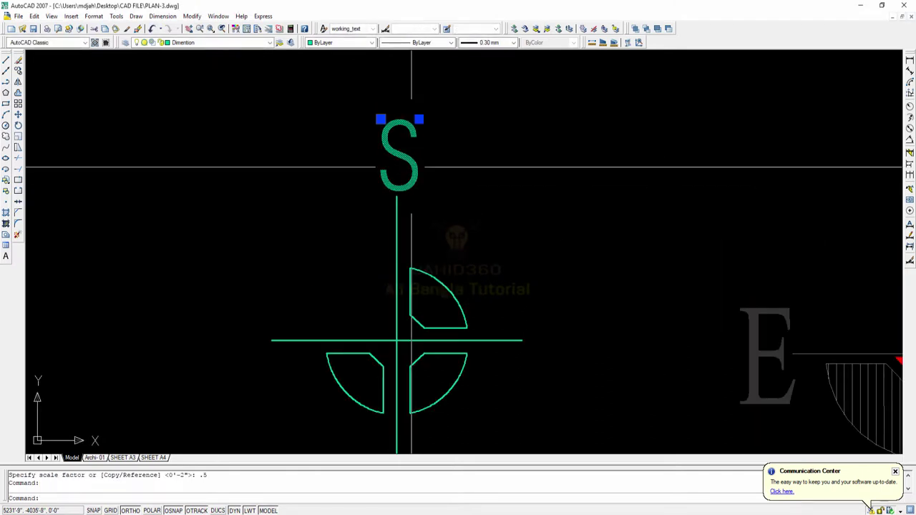
{"action": "left_click", "coordinate": [18, 70]}
{"action": "left_click", "coordinate": [397, 155]}
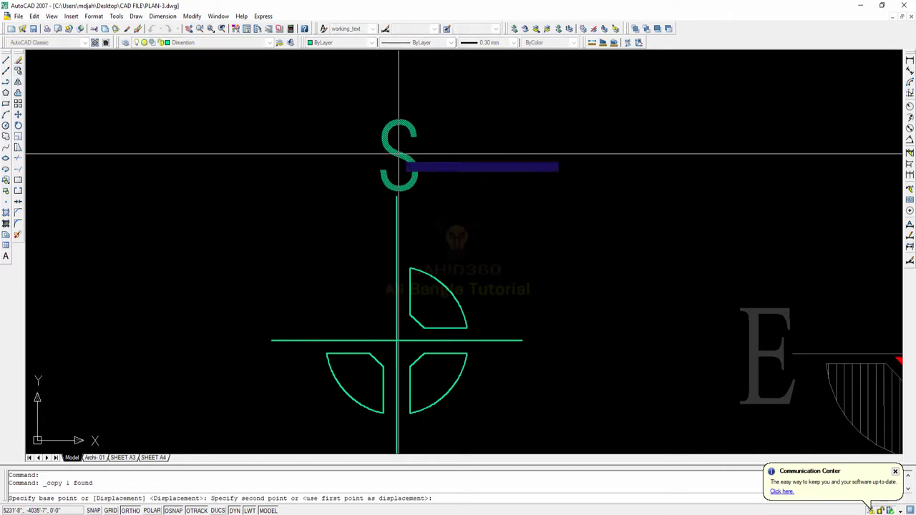
{"action": "key", "text": "F8"}
{"action": "middle_click_drag", "start_coordinate": [219, 363], "coordinate": [296, 280]}
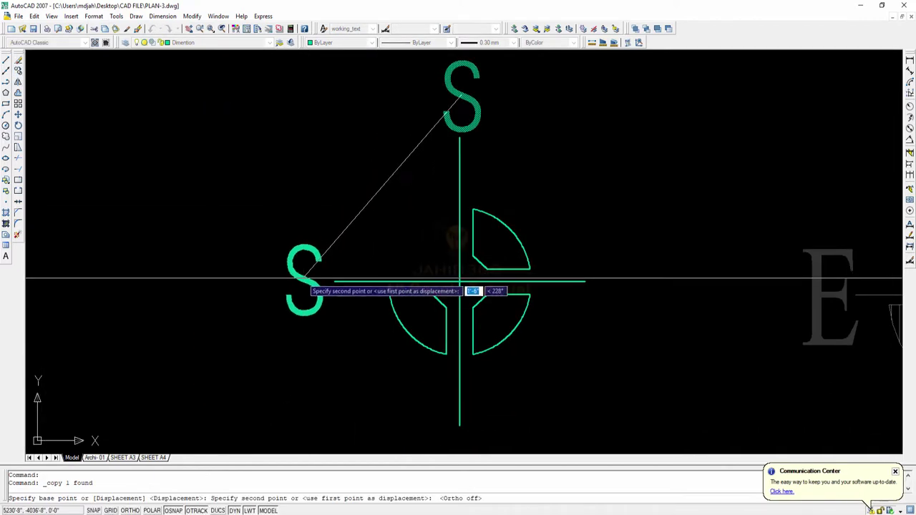
{"action": "left_click", "coordinate": [308, 293]}
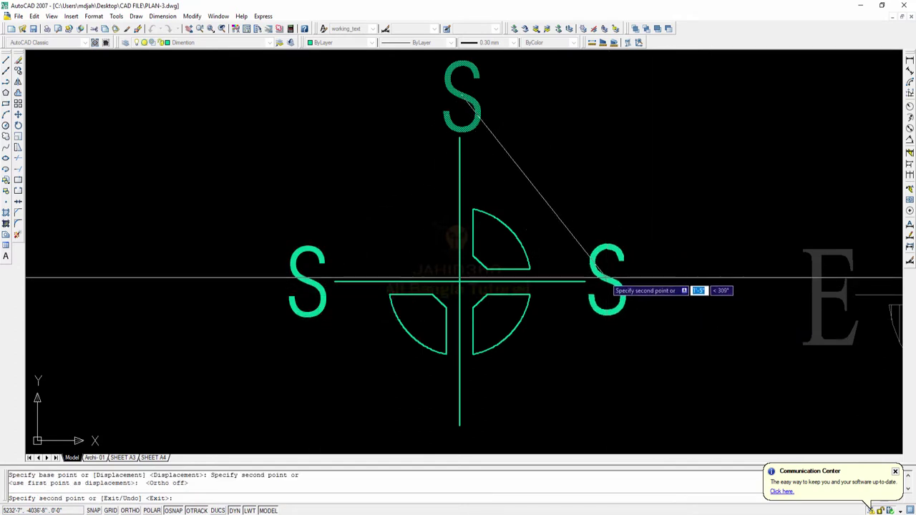
{"action": "left_click", "coordinate": [605, 288]}
{"action": "middle_click_drag", "start_coordinate": [600, 294], "coordinate": [591, 122]}
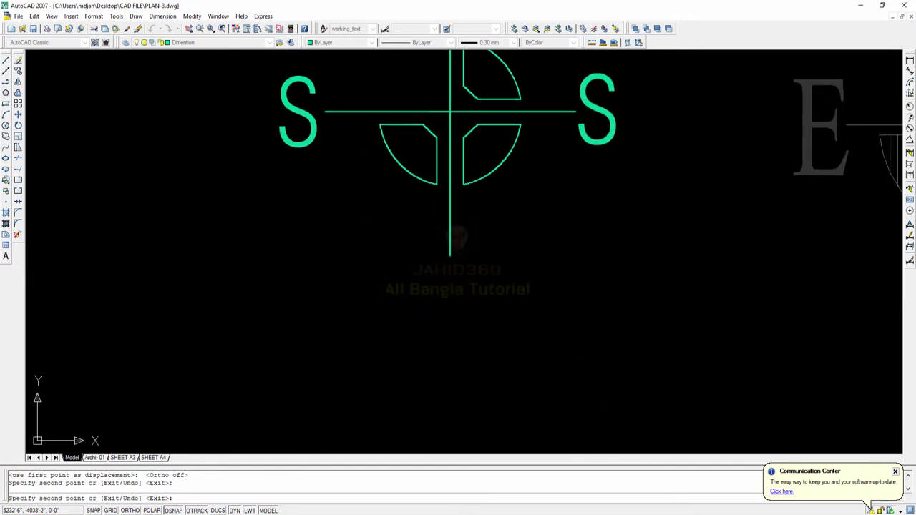
{"action": "left_click", "coordinate": [450, 301]}
{"action": "key", "text": "Escape"}
{"action": "scroll", "coordinate": [494, 307], "scroll_direction": "down", "scroll_amount": 3}
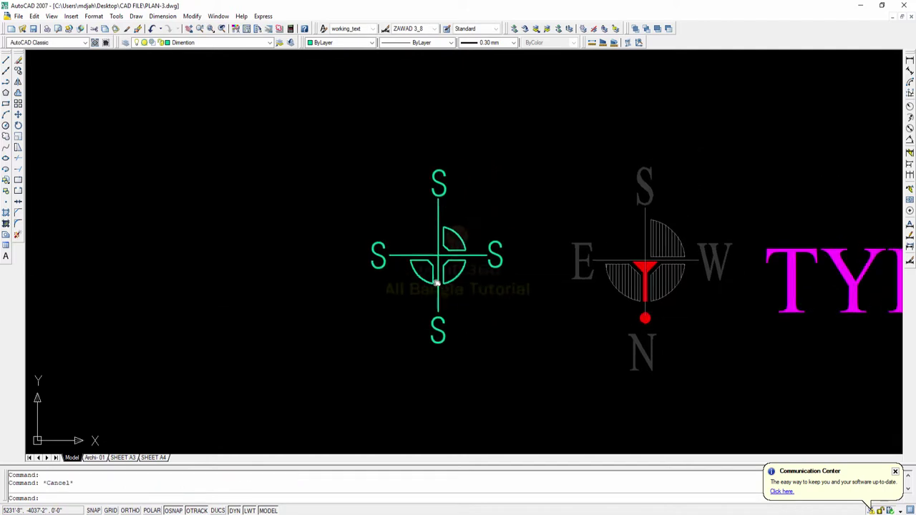
Step: Change the letter at the horizontal axis's left end to E and the one at its right end to W
{"action": "scroll", "coordinate": [410, 223], "scroll_direction": "up", "scroll_amount": 4}
{"action": "double_click", "coordinate": [377, 254]}
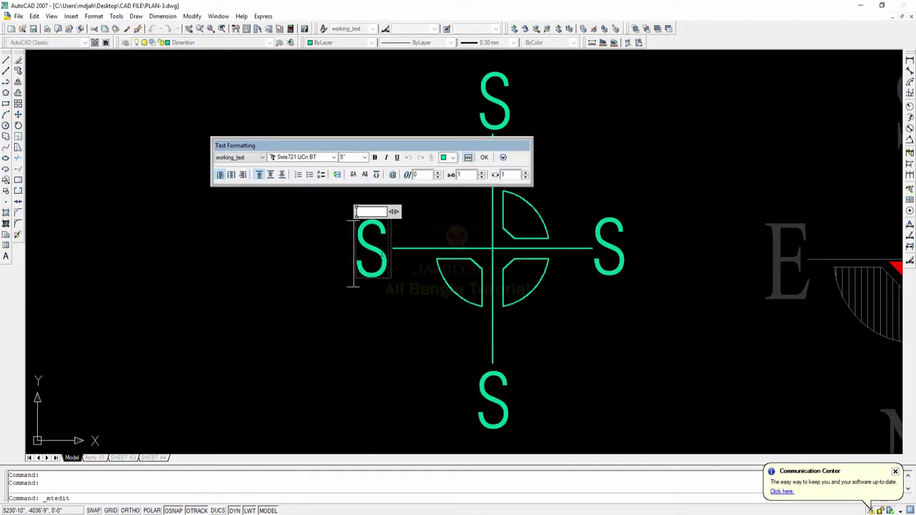
{"action": "left_click", "coordinate": [405, 330]}
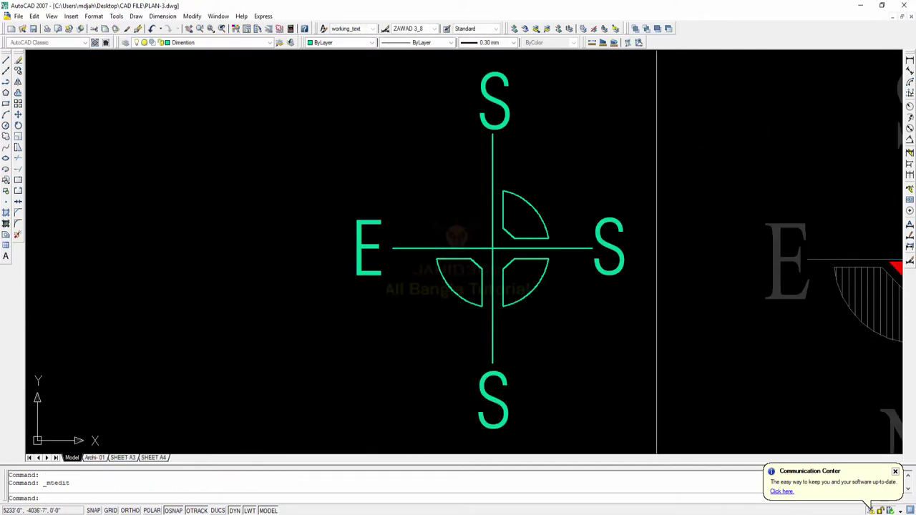
{"action": "double_click", "coordinate": [607, 245]}
{"action": "left_click_drag", "start_coordinate": [624, 250], "coordinate": [587, 252]}
{"action": "type", "text": "W"}
{"action": "left_click", "coordinate": [604, 298]}
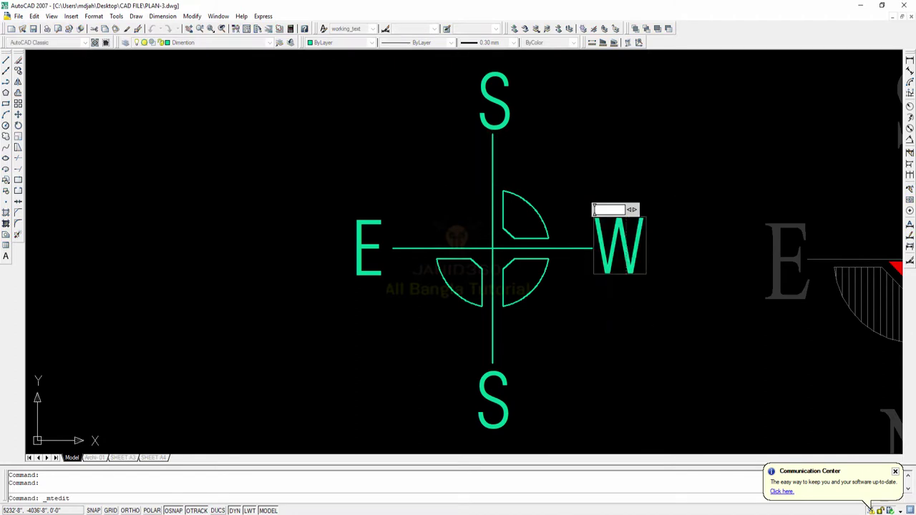
Step: Change the letter below the vertical axis to N
{"action": "scroll", "coordinate": [600, 320], "scroll_direction": "down", "scroll_amount": 2}
{"action": "middle_click_drag", "start_coordinate": [599, 320], "coordinate": [592, 323]}
{"action": "scroll", "coordinate": [593, 323], "scroll_direction": "up", "scroll_amount": 2}
{"action": "double_click", "coordinate": [409, 304]}
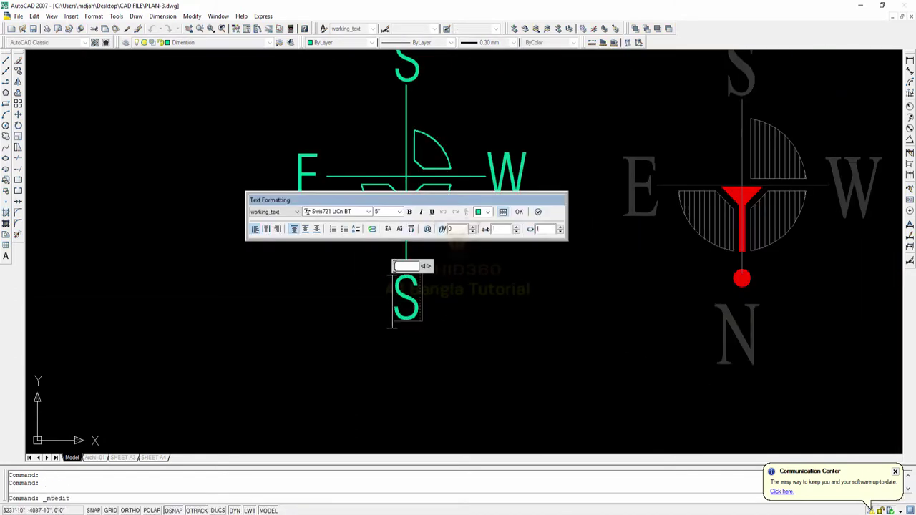
{"action": "type", "text": "N"}
{"action": "left_click", "coordinate": [565, 321]}
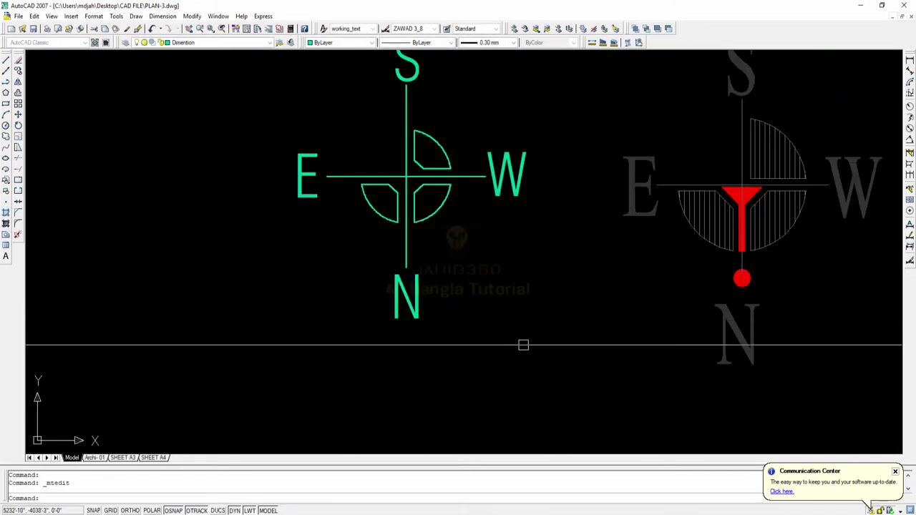
Step: Draw a polyline half arrowhead from the vertical axis's lower endpoint diagonally up to the right and horizontally back to the axis
{"action": "middle_click_drag", "start_coordinate": [523, 346], "coordinate": [497, 340]}
{"action": "scroll", "coordinate": [502, 341], "scroll_direction": "down", "scroll_amount": 2}
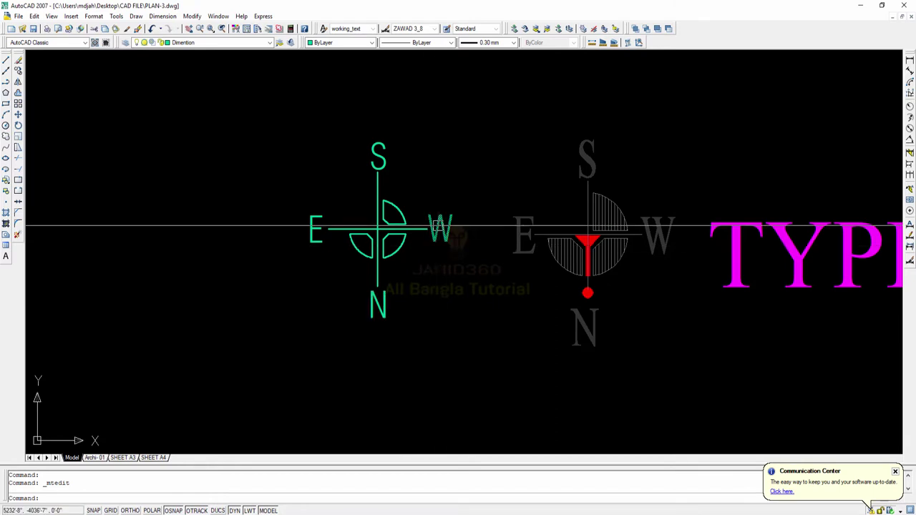
{"action": "scroll", "coordinate": [374, 240], "scroll_direction": "up", "scroll_amount": 2}
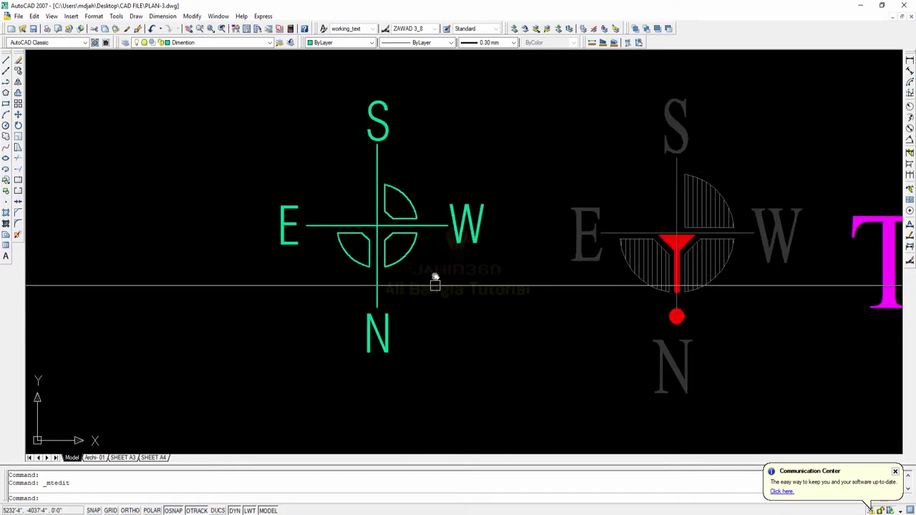
{"action": "middle_click_drag", "start_coordinate": [434, 276], "coordinate": [427, 262]}
{"action": "scroll", "coordinate": [380, 289], "scroll_direction": "up", "scroll_amount": 3}
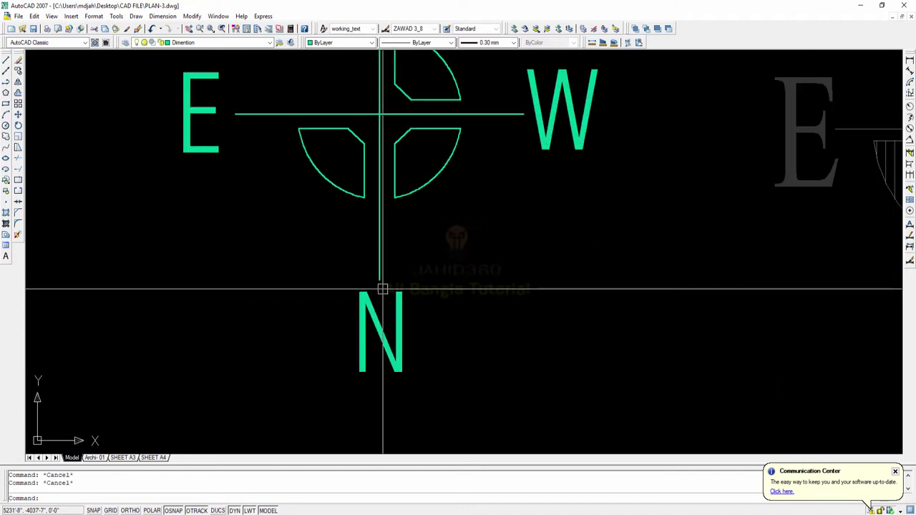
{"action": "type", "text": "pl"}
{"action": "key", "text": "Return"}
{"action": "left_click", "coordinate": [379, 279]}
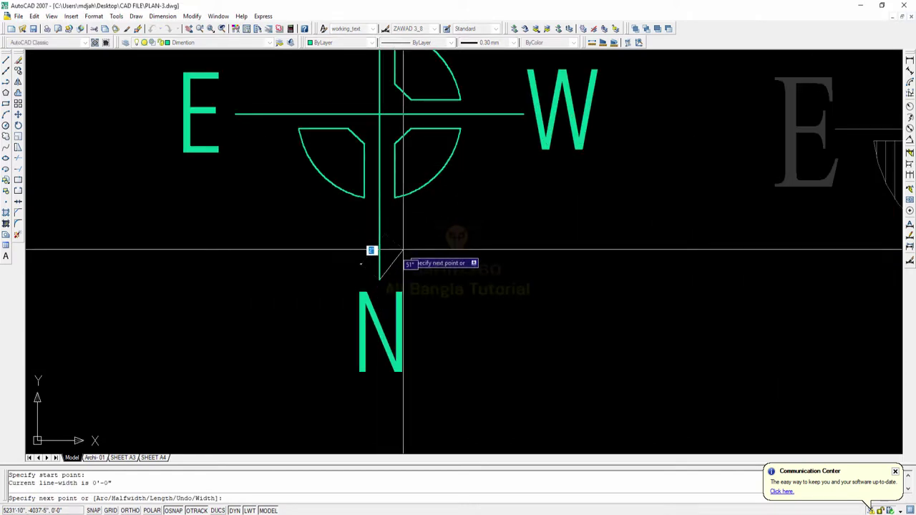
{"action": "left_click", "coordinate": [411, 227]}
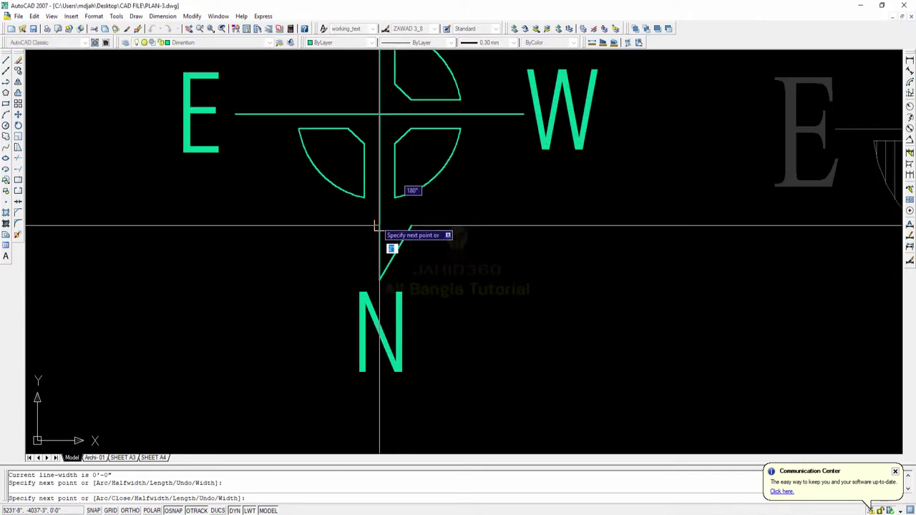
{"action": "left_click", "coordinate": [380, 226]}
{"action": "key", "text": "Escape"}
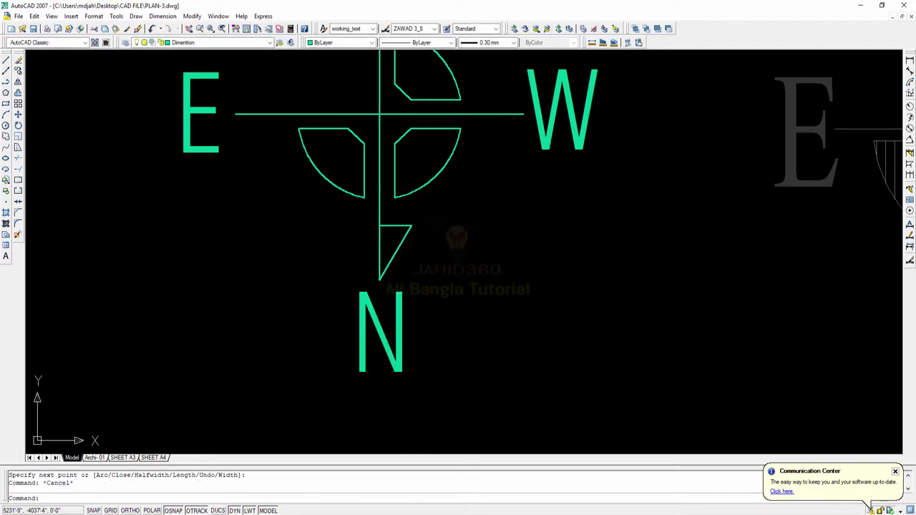
Step: Mirror the half arrowhead about the vertical axis at its lower end, keeping the original half
{"action": "type", "text": "MI"}
{"action": "key", "text": "Return"}
{"action": "scroll", "coordinate": [397, 274], "scroll_direction": "up", "scroll_amount": 3}
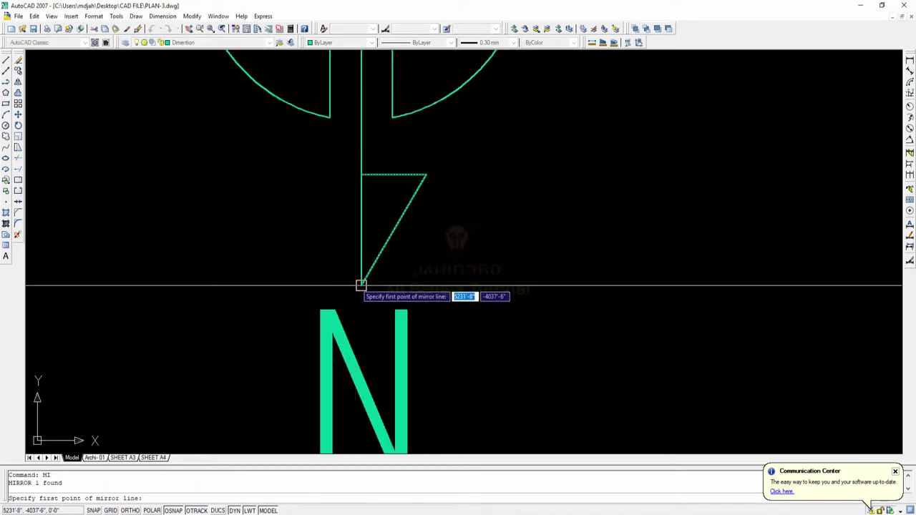
{"action": "left_click", "coordinate": [362, 285]}
{"action": "left_click", "coordinate": [361, 304]}
{"action": "key", "text": "Return"}
{"action": "scroll", "coordinate": [494, 317], "scroll_direction": "down", "scroll_amount": 5}
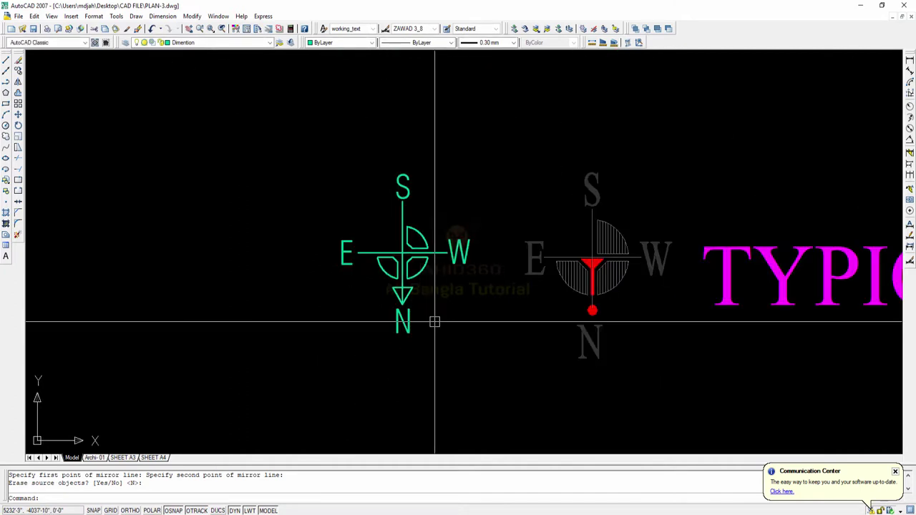
Step: Move the letters N, E, S and W of the new compass symbol to the TEXT layer
{"action": "middle_click_drag", "start_coordinate": [451, 317], "coordinate": [428, 324]}
{"action": "scroll", "coordinate": [428, 325], "scroll_direction": "up", "scroll_amount": 2}
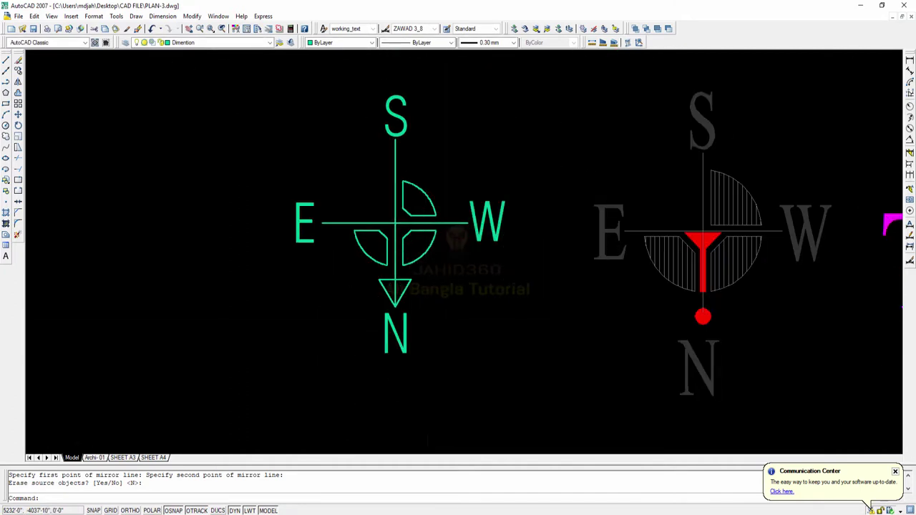
{"action": "scroll", "coordinate": [430, 342], "scroll_direction": "down", "scroll_amount": 4}
{"action": "scroll", "coordinate": [424, 332], "scroll_direction": "up", "scroll_amount": 5}
{"action": "mouse_move", "coordinate": [430, 336]}
{"action": "middle_mouse_down"}
{"action": "mouse_move", "coordinate": [411, 341]}
{"action": "mouse_move", "coordinate": [407, 325]}
{"action": "middle_mouse_up"}
{"action": "left_click", "coordinate": [378, 337]}
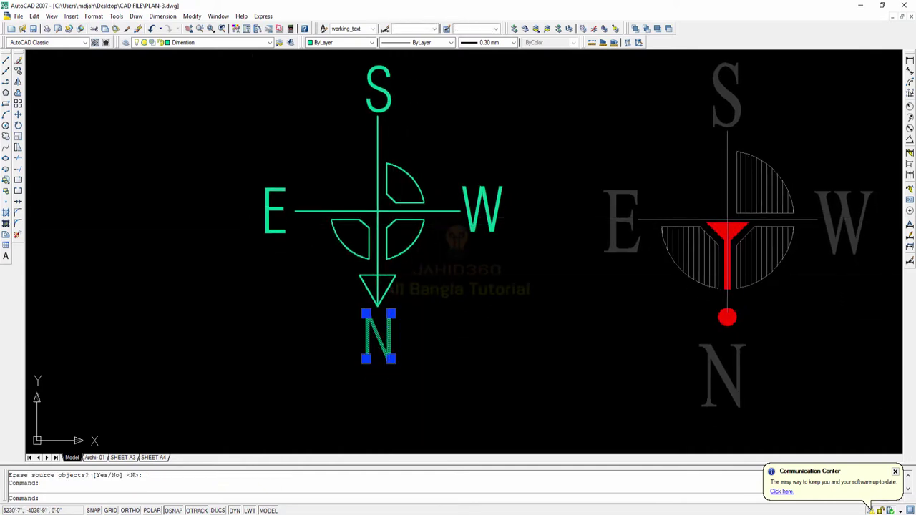
{"action": "middle_click_drag", "start_coordinate": [381, 82], "coordinate": [327, 147]}
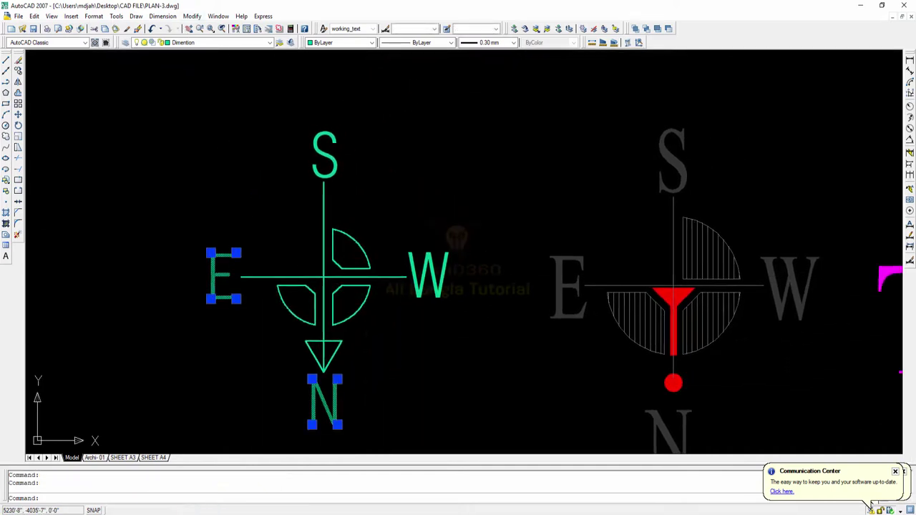
{"action": "left_click", "coordinate": [327, 146]}
{"action": "left_click", "coordinate": [424, 270]}
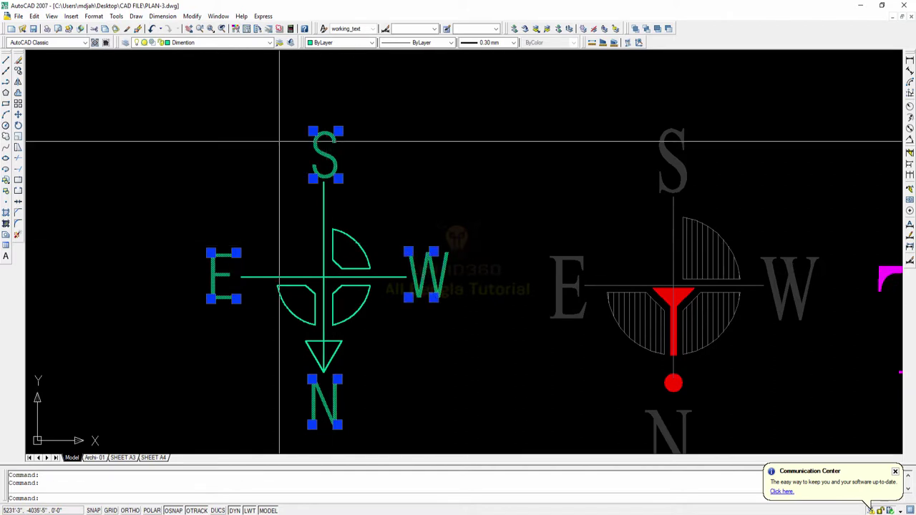
{"action": "left_click", "coordinate": [224, 43]}
{"action": "key", "text": "t"}
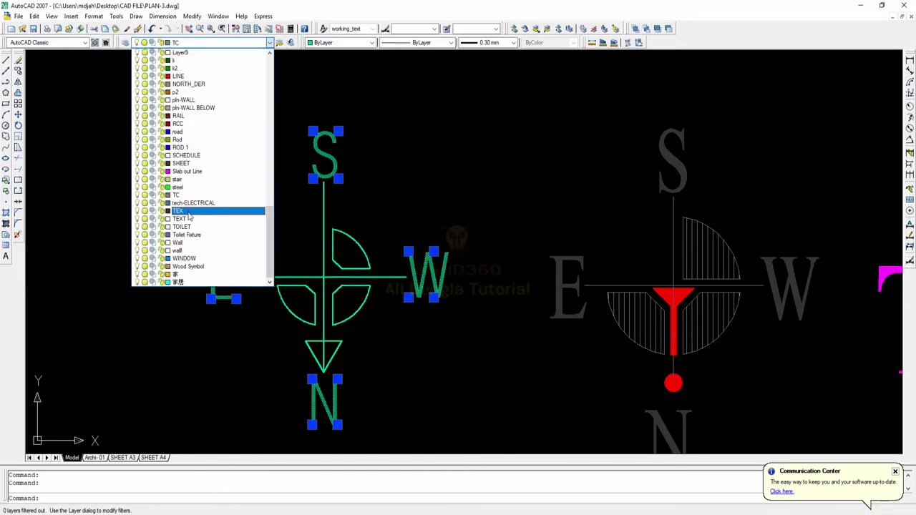
{"action": "left_click", "coordinate": [188, 212]}
{"action": "key", "text": "Escape"}
Step: Move the new symbol's axes, chamfered sectors and arrowhead to the LINE layer
{"action": "middle_click_drag", "start_coordinate": [319, 227], "coordinate": [315, 176]}
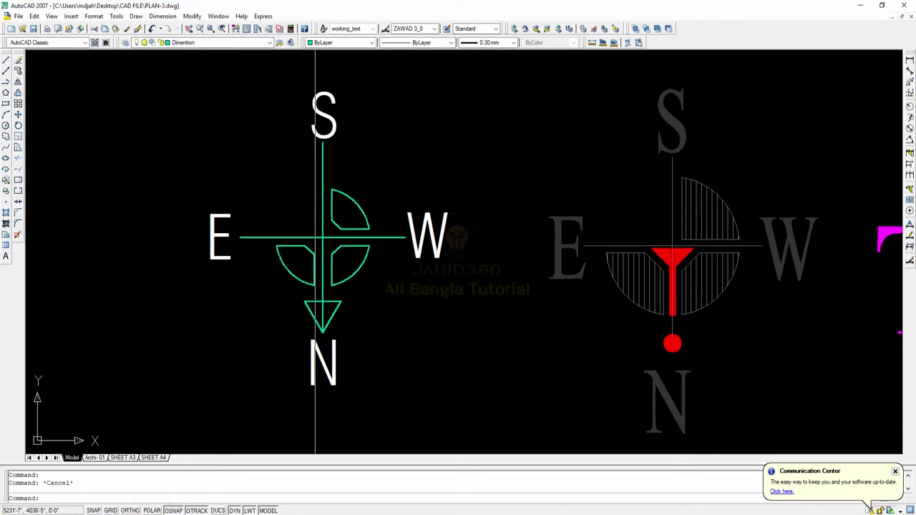
{"action": "middle_click_drag", "start_coordinate": [323, 236], "coordinate": [323, 225]}
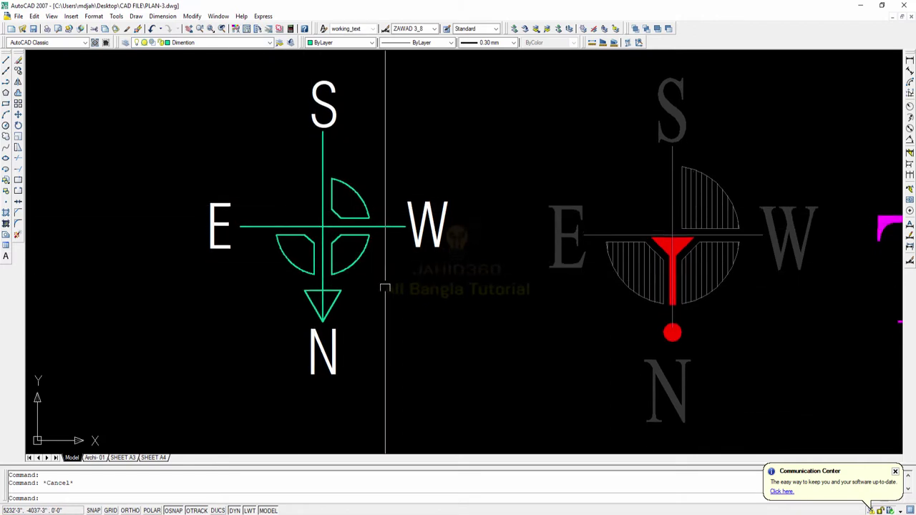
{"action": "left_click", "coordinate": [384, 311]}
{"action": "left_click", "coordinate": [260, 155]}
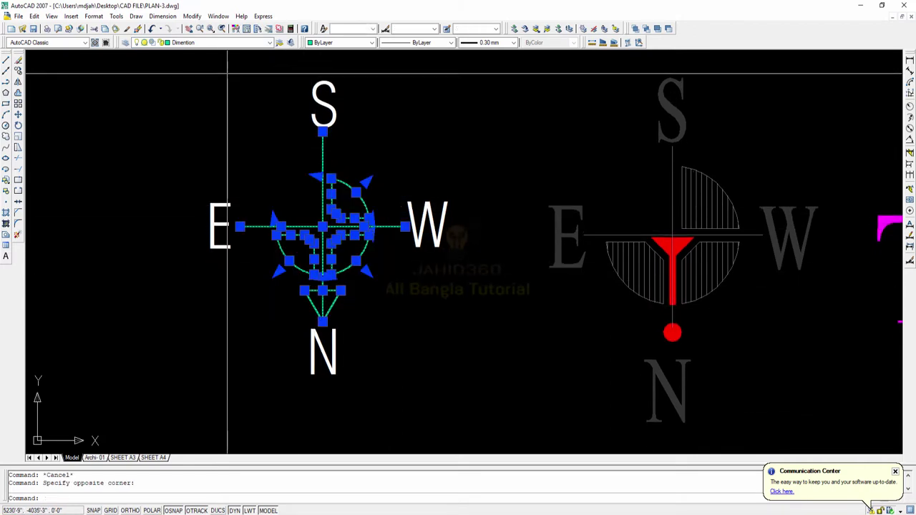
{"action": "left_click", "coordinate": [236, 42]}
{"action": "scroll", "coordinate": [236, 143], "scroll_direction": "down", "scroll_amount": 5}
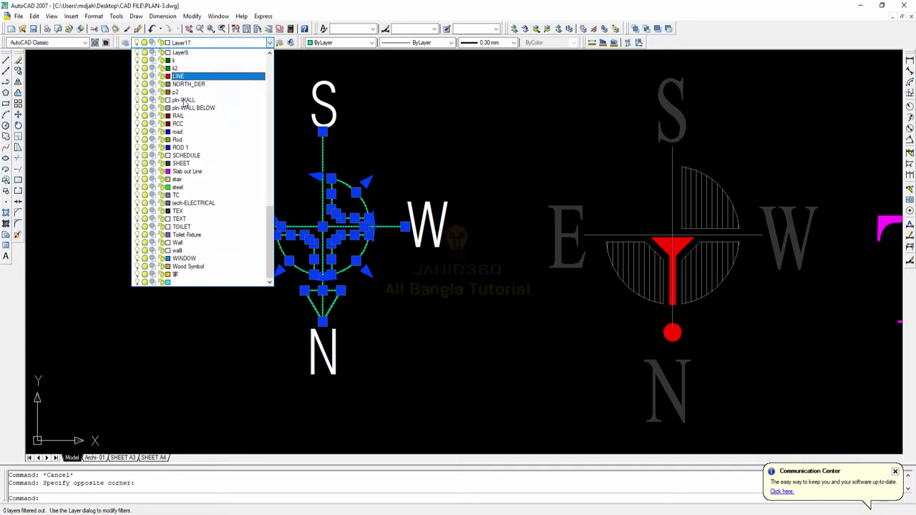
{"action": "left_click", "coordinate": [184, 101]}
{"action": "key", "text": "Escape"}
Step: Erase the entire newly drawn compass symbol, including its letters, beside the existing one
{"action": "scroll", "coordinate": [372, 273], "scroll_direction": "down", "scroll_amount": 5}
{"action": "scroll", "coordinate": [399, 291], "scroll_direction": "up", "scroll_amount": 2}
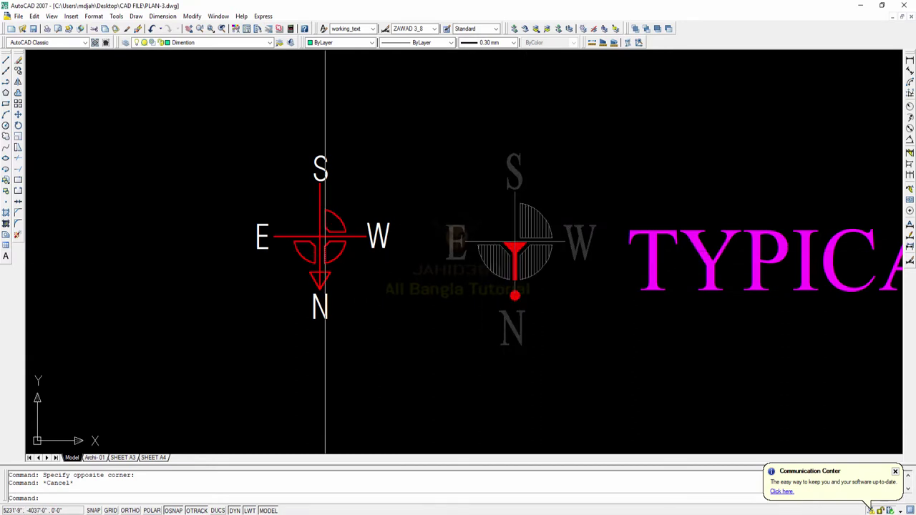
{"action": "scroll", "coordinate": [414, 284], "scroll_direction": "down", "scroll_amount": 2}
{"action": "scroll", "coordinate": [391, 286], "scroll_direction": "up", "scroll_amount": 2}
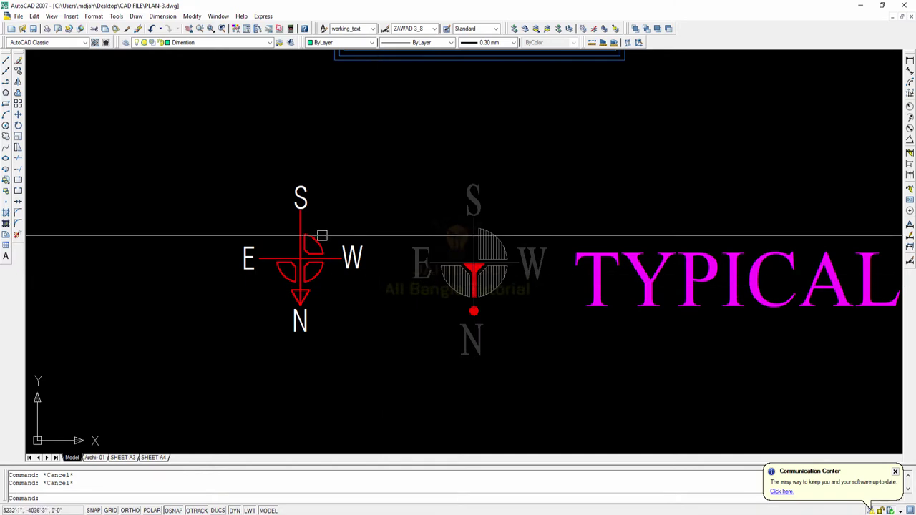
{"action": "scroll", "coordinate": [377, 264], "scroll_direction": "down", "scroll_amount": 2}
{"action": "scroll", "coordinate": [263, 275], "scroll_direction": "down", "scroll_amount": 2}
{"action": "scroll", "coordinate": [344, 268], "scroll_direction": "up", "scroll_amount": 2}
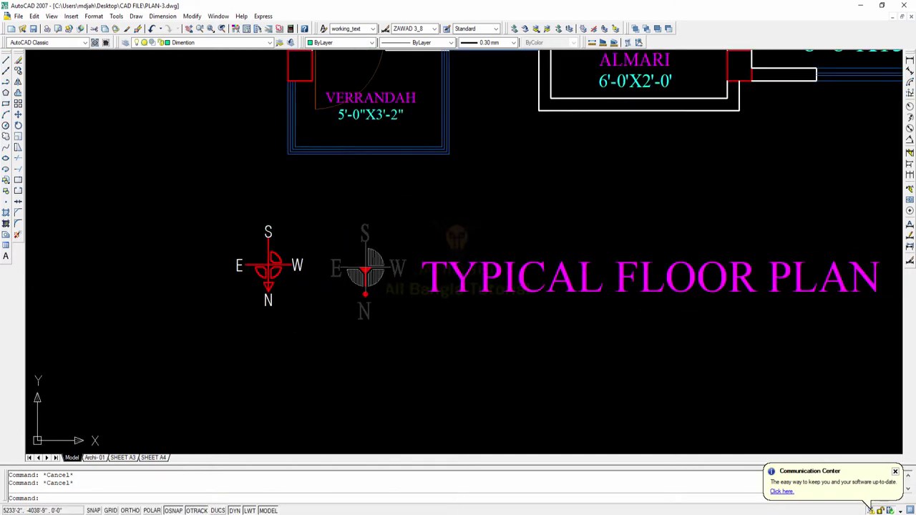
{"action": "left_click", "coordinate": [313, 328]}
{"action": "left_click", "coordinate": [219, 195]}
{"action": "type", "text": "e"}
{"action": "key", "text": "Return"}
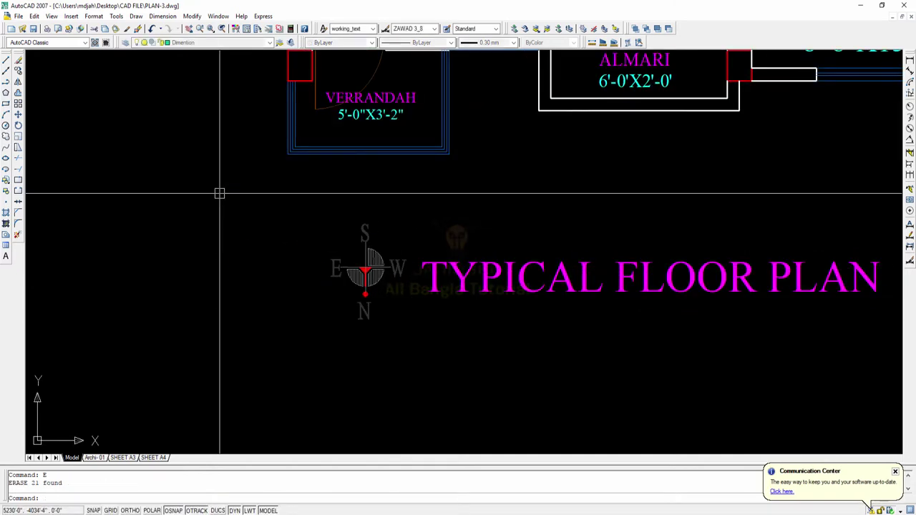
Step: Examine the round blue and red compass symbol that stands apart from the floor plan
{"action": "scroll", "coordinate": [234, 276], "scroll_direction": "down", "scroll_amount": 2}
{"action": "scroll", "coordinate": [229, 210], "scroll_direction": "down", "scroll_amount": 2}
{"action": "scroll", "coordinate": [276, 244], "scroll_direction": "up", "scroll_amount": 5}
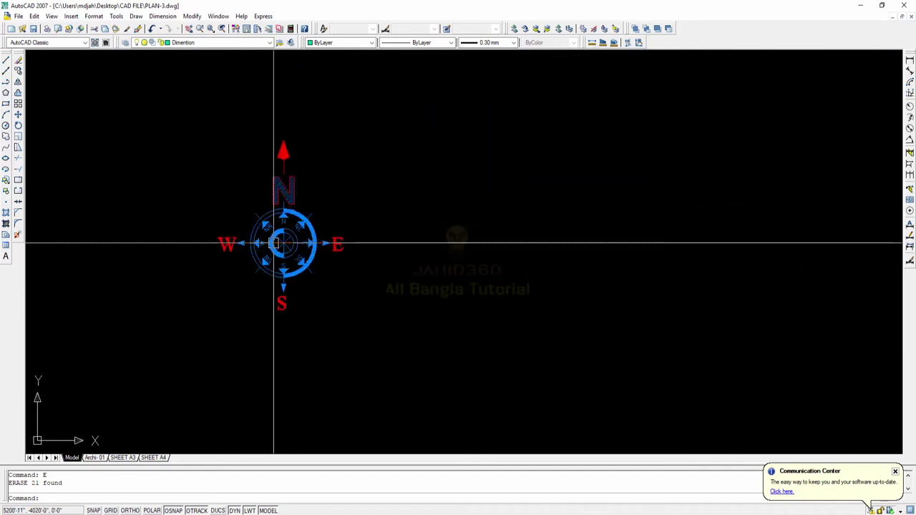
{"action": "scroll", "coordinate": [350, 252], "scroll_direction": "down", "scroll_amount": 2}
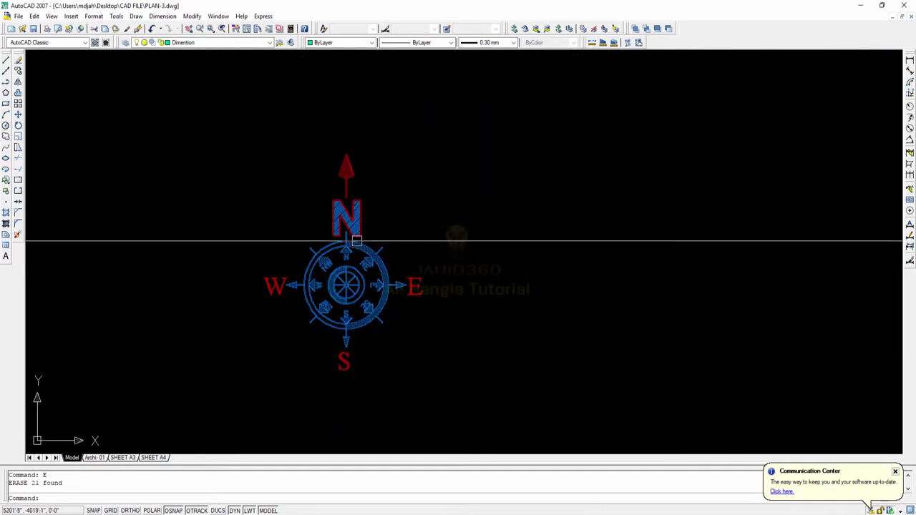
{"action": "scroll", "coordinate": [360, 247], "scroll_direction": "down", "scroll_amount": 2}
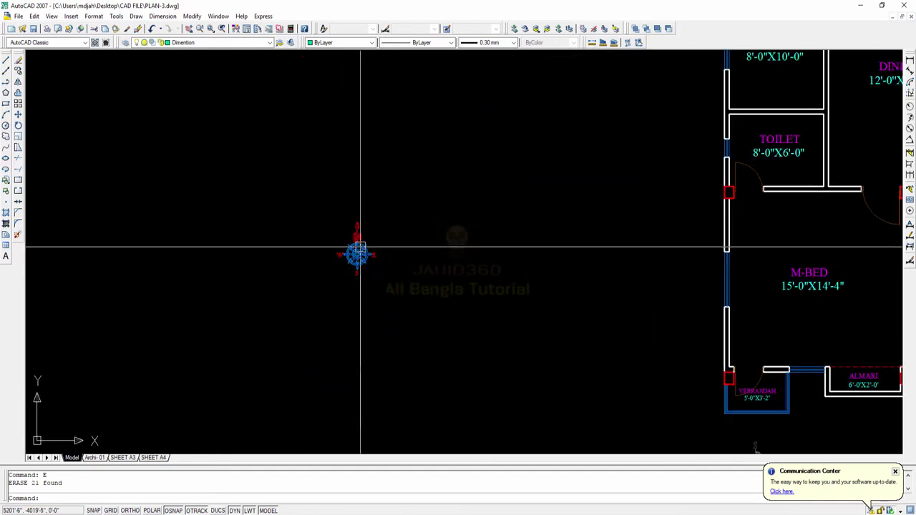
{"action": "scroll", "coordinate": [358, 251], "scroll_direction": "up", "scroll_amount": 4}
{"action": "scroll", "coordinate": [333, 248], "scroll_direction": "down", "scroll_amount": 2}
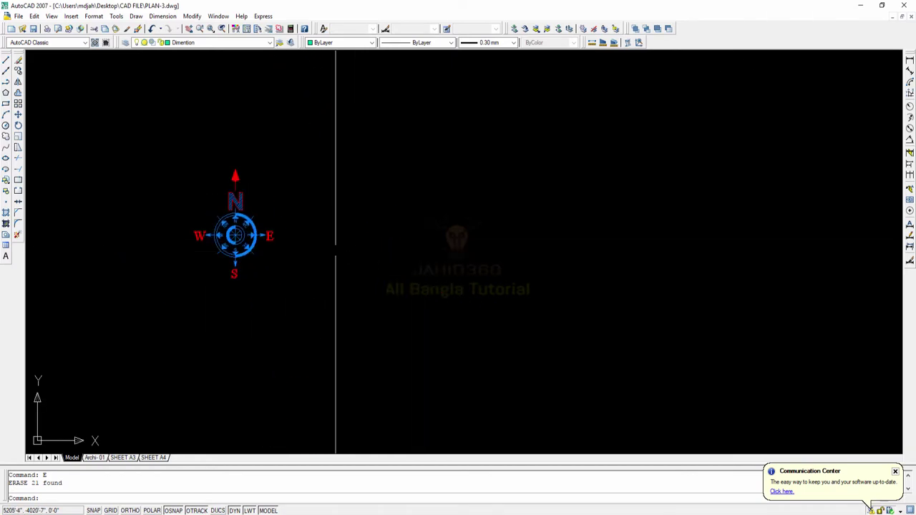
{"action": "scroll", "coordinate": [322, 247], "scroll_direction": "down", "scroll_amount": 2}
{"action": "middle_click_drag", "start_coordinate": [310, 245], "coordinate": [221, 184]}
Step: Examine the existing hatched direction symbol beside the TYPICAL FLOOR PLAN title
{"action": "scroll", "coordinate": [419, 282], "scroll_direction": "up", "scroll_amount": 5}
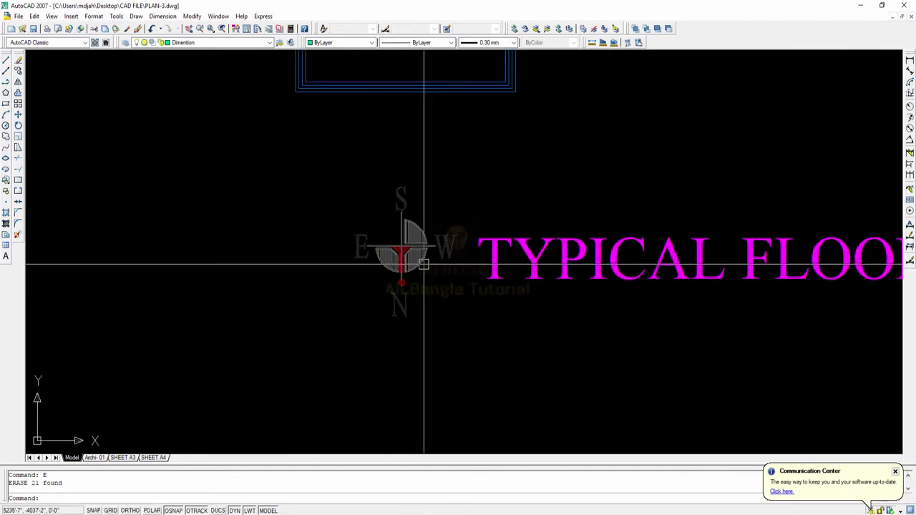
{"action": "left_click", "coordinate": [424, 250]}
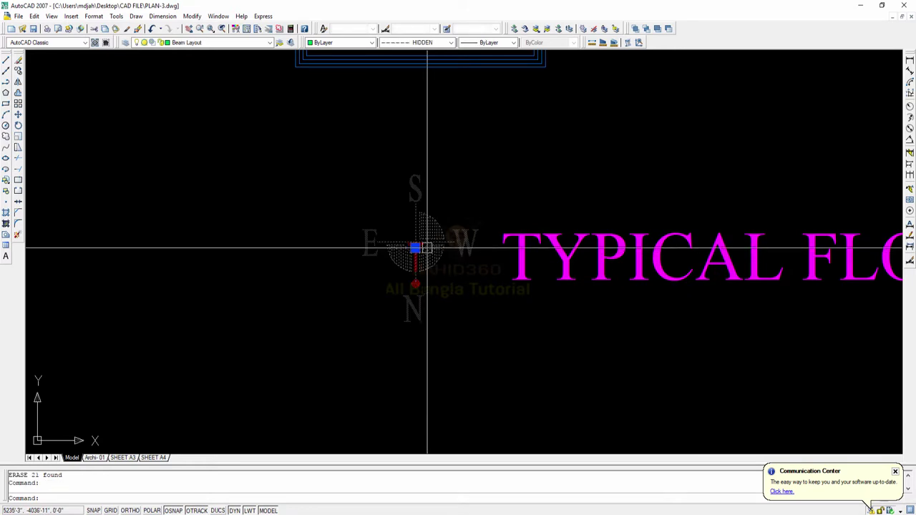
{"action": "scroll", "coordinate": [435, 268], "scroll_direction": "up", "scroll_amount": 3}
{"action": "key", "text": "Escape"}
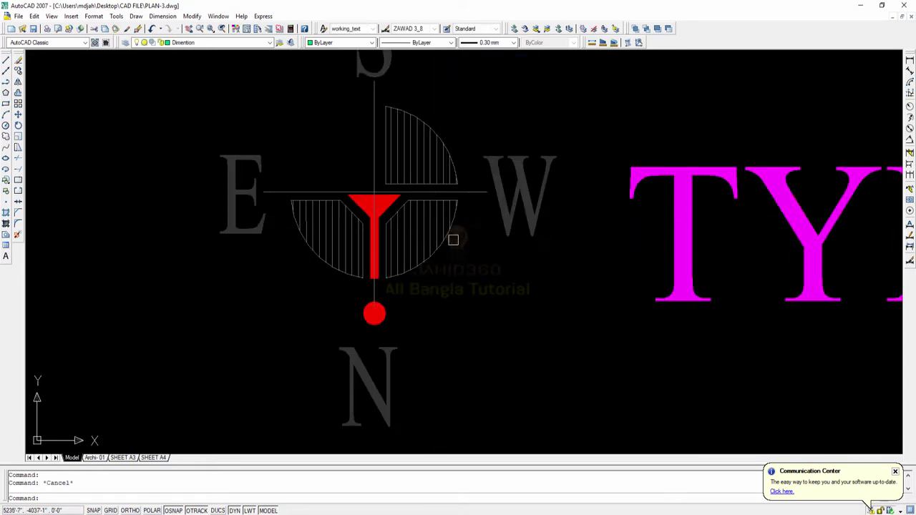
{"action": "scroll", "coordinate": [470, 253], "scroll_direction": "down", "scroll_amount": 4}
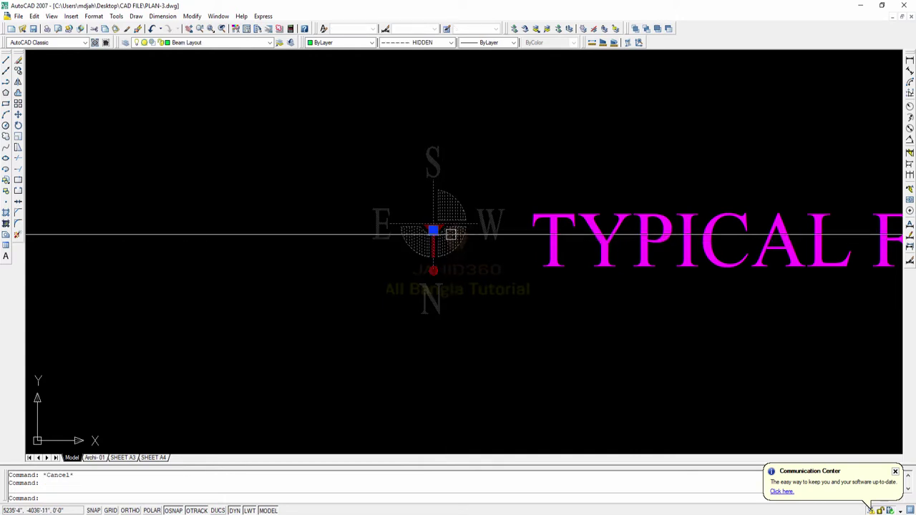
{"action": "scroll", "coordinate": [434, 232], "scroll_direction": "down", "scroll_amount": 2}
{"action": "scroll", "coordinate": [440, 250], "scroll_direction": "up", "scroll_amount": 3}
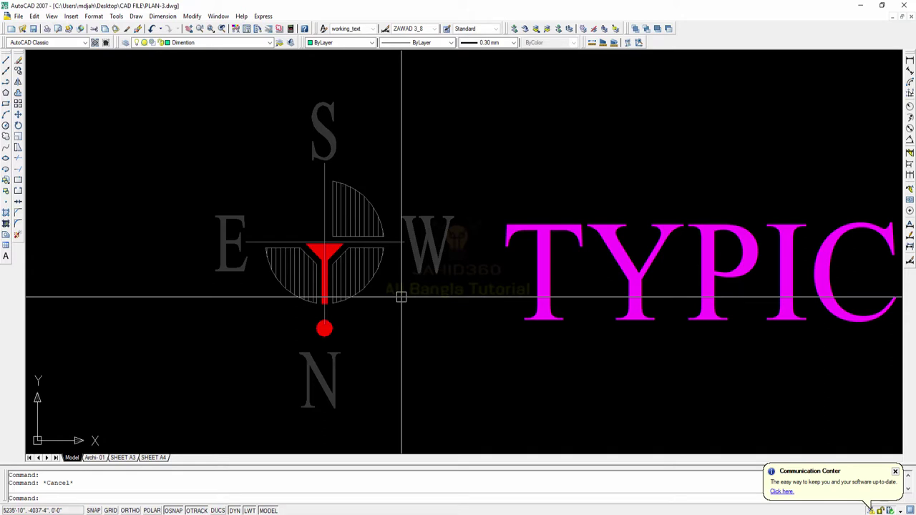
{"action": "scroll", "coordinate": [401, 297], "scroll_direction": "up", "scroll_amount": 2}
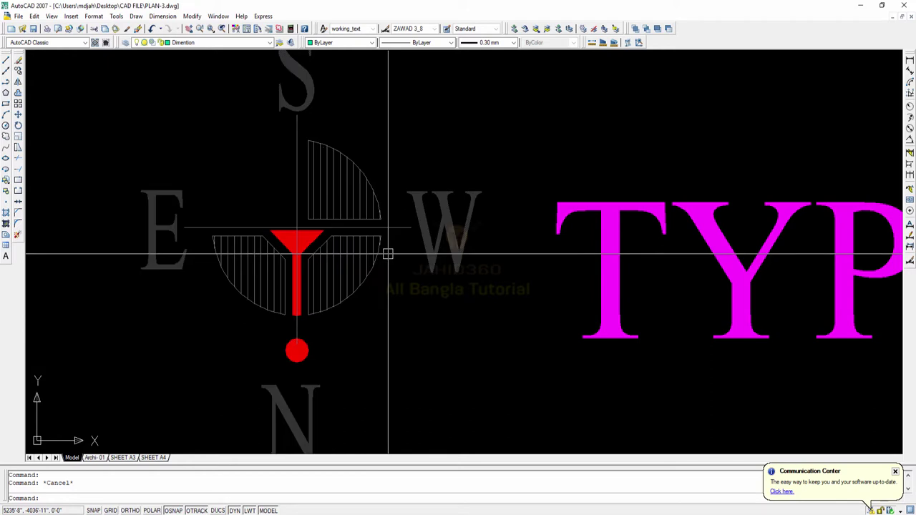
{"action": "scroll", "coordinate": [388, 262], "scroll_direction": "down", "scroll_amount": 5}
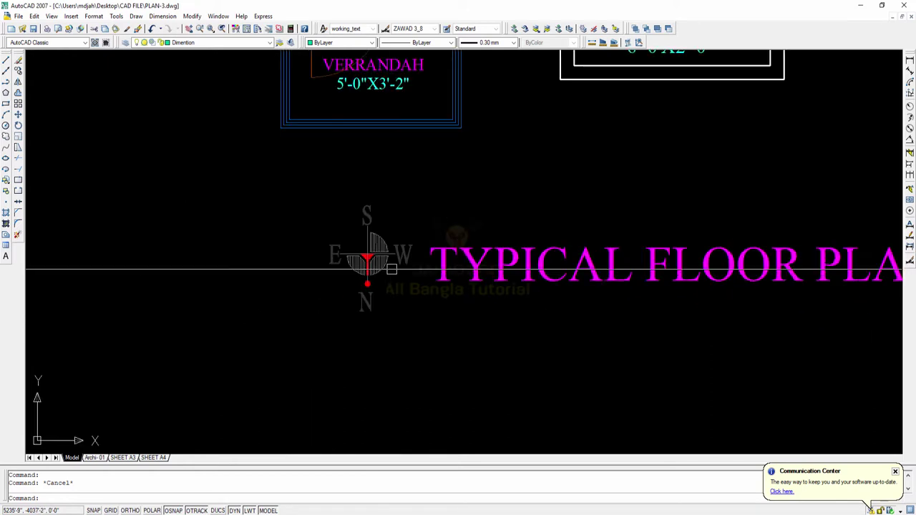
{"action": "scroll", "coordinate": [401, 272], "scroll_direction": "up", "scroll_amount": 3}
{"action": "middle_click_drag", "start_coordinate": [365, 272], "coordinate": [428, 265]}
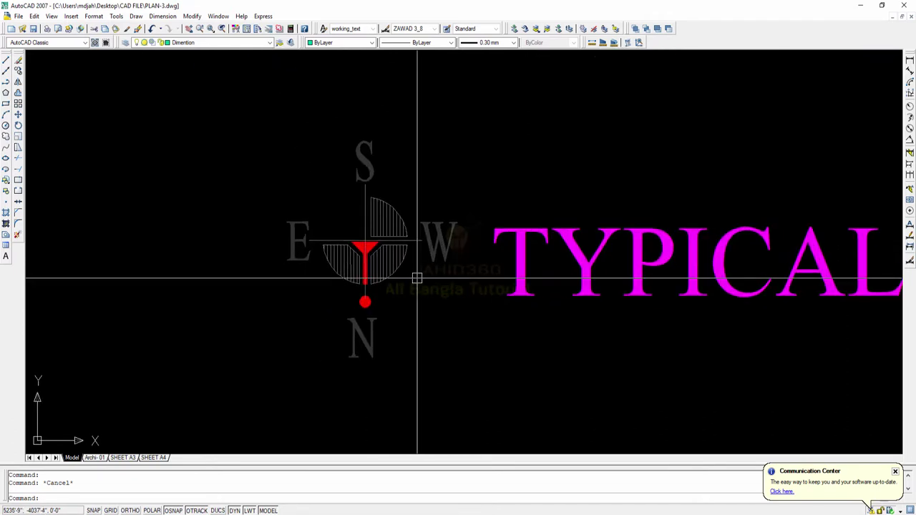
{"action": "scroll", "coordinate": [418, 280], "scroll_direction": "down", "scroll_amount": 4}
{"action": "scroll", "coordinate": [427, 288], "scroll_direction": "up", "scroll_amount": 3}
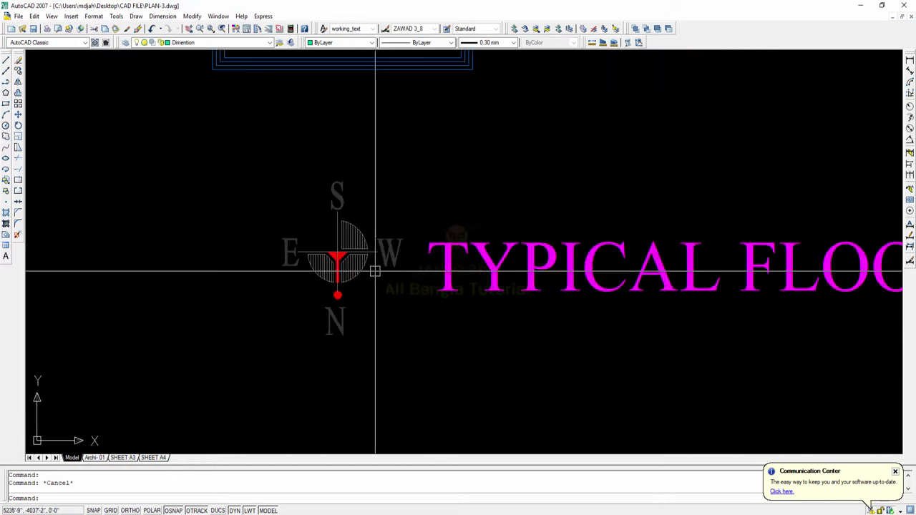
{"action": "middle_click_drag", "start_coordinate": [375, 270], "coordinate": [360, 277]}
{"action": "scroll", "coordinate": [344, 299], "scroll_direction": "down", "scroll_amount": 3}
{"action": "scroll", "coordinate": [387, 301], "scroll_direction": "up", "scroll_amount": 2}
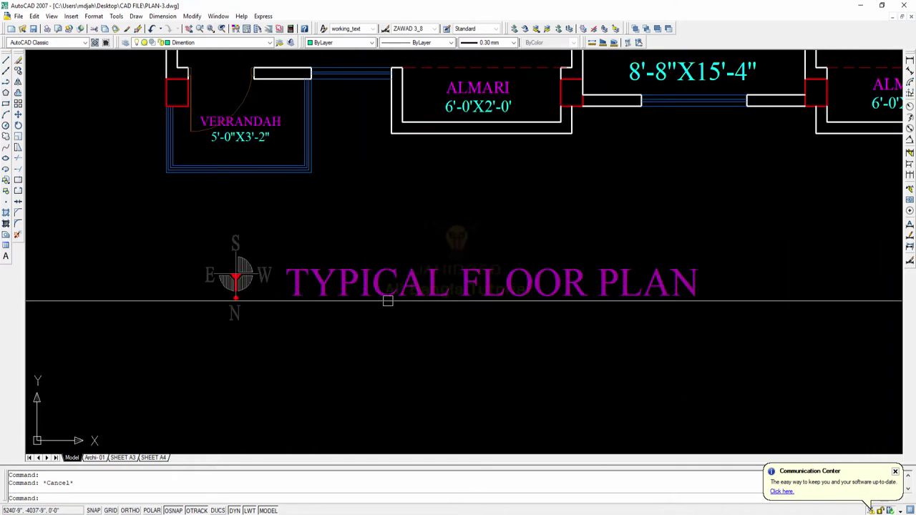
{"action": "middle_click_drag", "start_coordinate": [426, 298], "coordinate": [385, 304]}
{"action": "scroll", "coordinate": [385, 304], "scroll_direction": "down", "scroll_amount": 3}
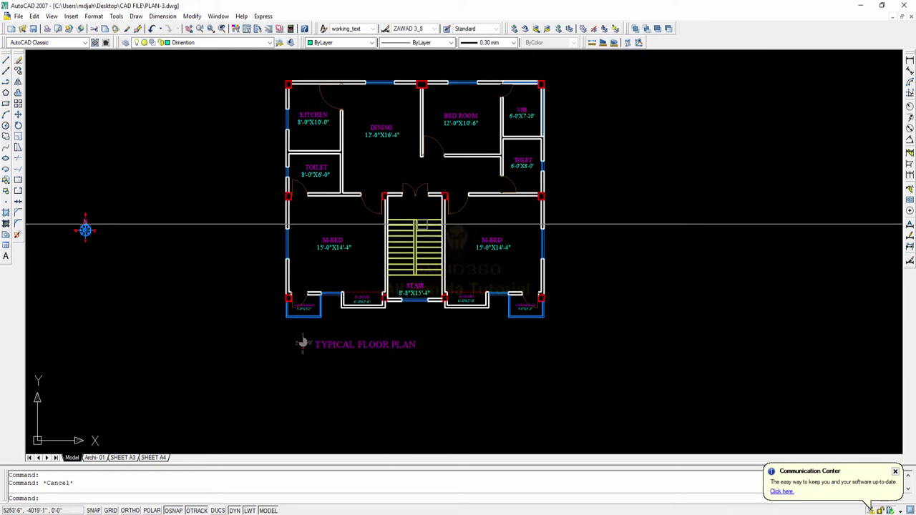
{"action": "scroll", "coordinate": [385, 330], "scroll_direction": "up", "scroll_amount": 2}
{"action": "scroll", "coordinate": [396, 322], "scroll_direction": "down", "scroll_amount": 2}
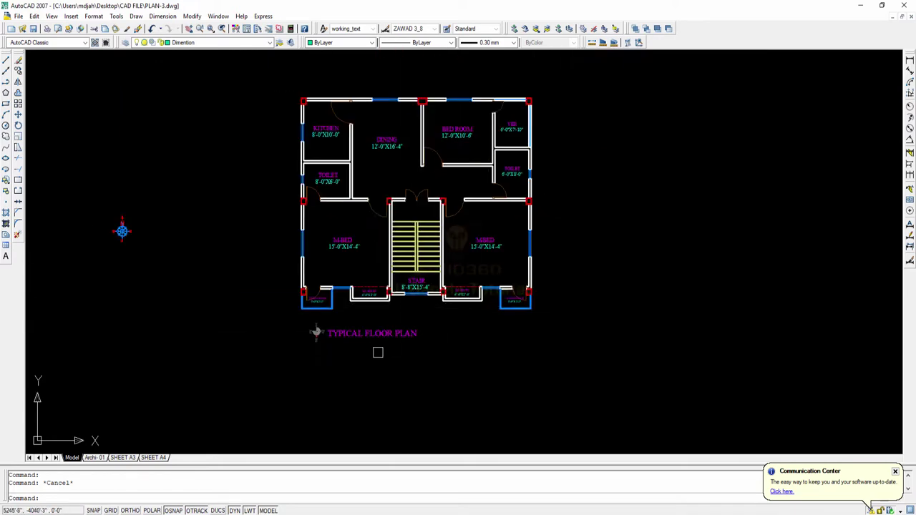
{"action": "scroll", "coordinate": [377, 352], "scroll_direction": "up", "scroll_amount": 3}
{"action": "scroll", "coordinate": [323, 338], "scroll_direction": "up", "scroll_amount": 3}
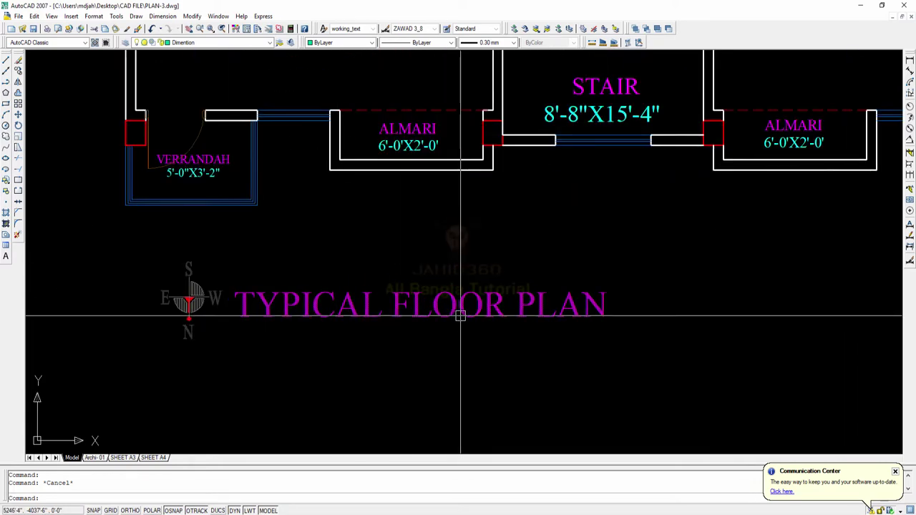
{"action": "scroll", "coordinate": [414, 322], "scroll_direction": "down", "scroll_amount": 5}
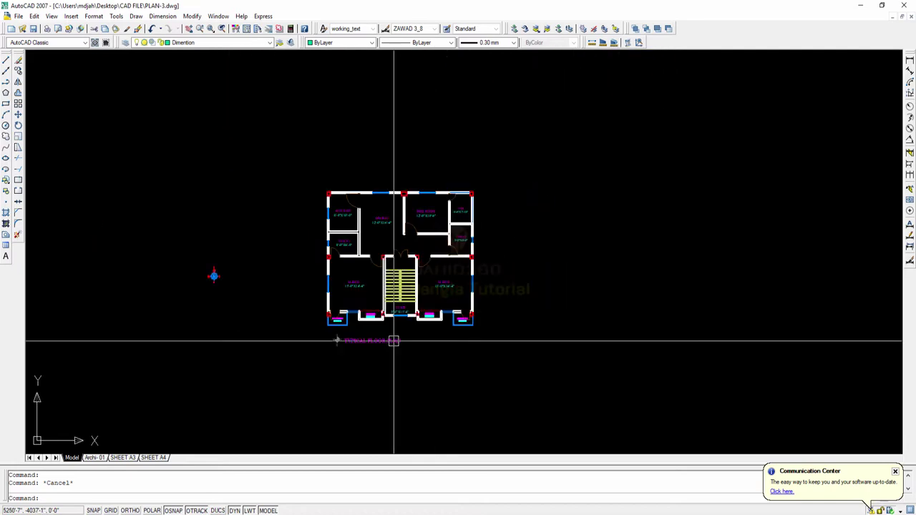
{"action": "scroll", "coordinate": [351, 327], "scroll_direction": "up", "scroll_amount": 5}
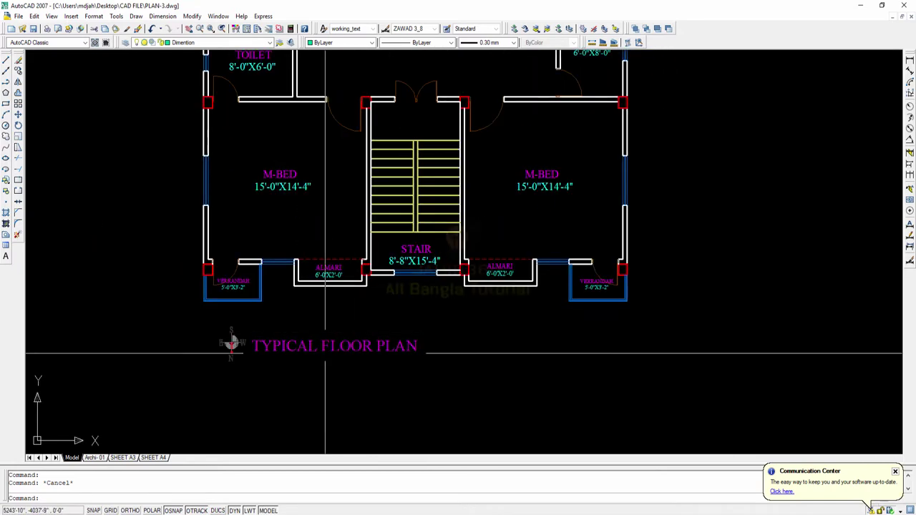
{"action": "scroll", "coordinate": [371, 301], "scroll_direction": "up", "scroll_amount": 2}
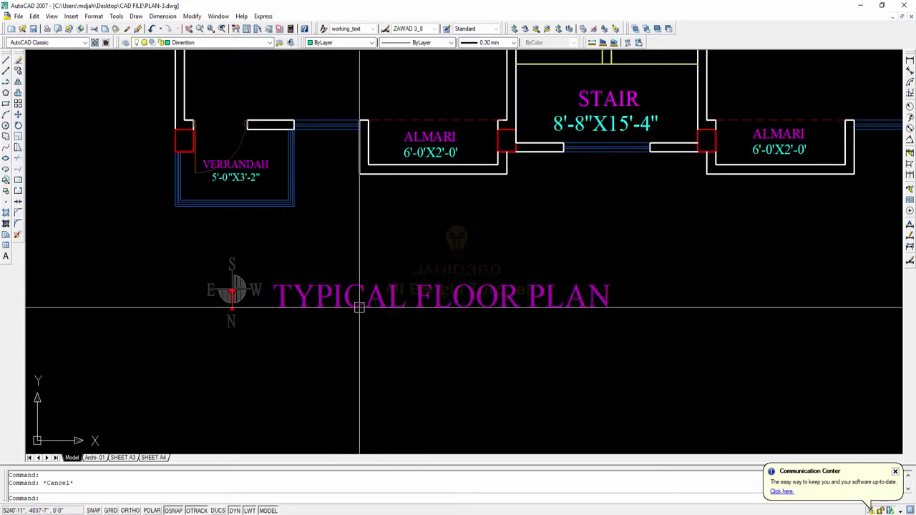
Step: Copy the whole floor plan with its title and direction symbol twice, placing both copies beside the original
{"action": "scroll", "coordinate": [480, 302], "scroll_direction": "down", "scroll_amount": 3}
{"action": "scroll", "coordinate": [471, 344], "scroll_direction": "down", "scroll_amount": 1}
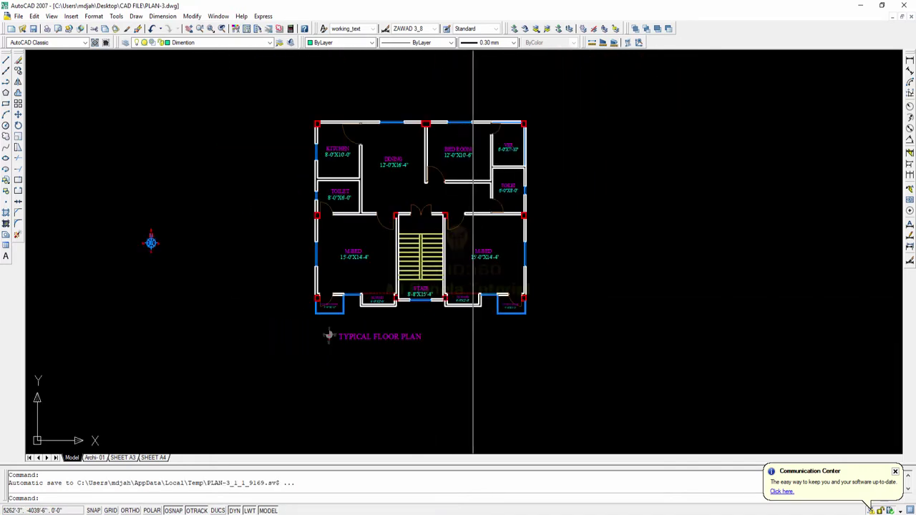
{"action": "left_click", "coordinate": [570, 388]}
{"action": "left_click", "coordinate": [270, 103]}
{"action": "left_click", "coordinate": [18, 70]}
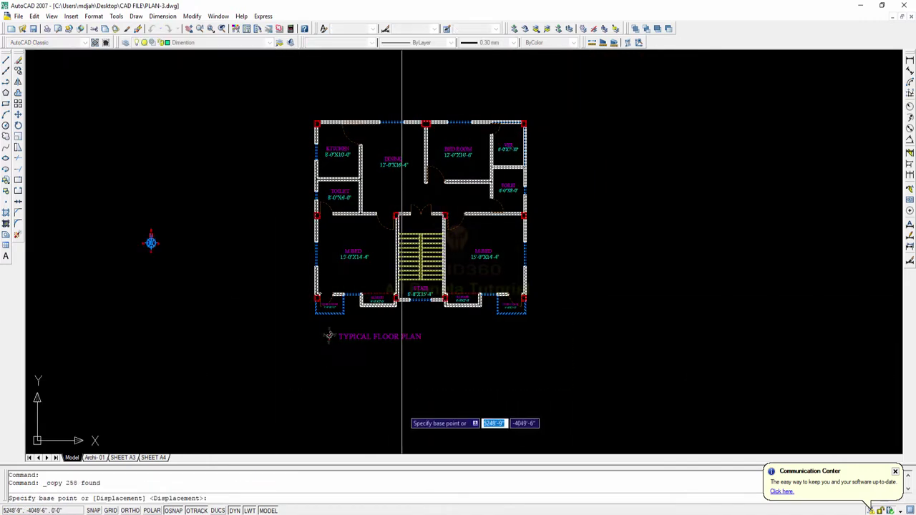
{"action": "left_click", "coordinate": [366, 388]}
{"action": "mouse_move", "coordinate": [531, 374]}
{"action": "middle_mouse_down"}
{"action": "mouse_move", "coordinate": [346, 360]}
{"action": "mouse_move", "coordinate": [372, 342]}
{"action": "middle_mouse_up"}
{"action": "scroll", "coordinate": [538, 394], "scroll_direction": "down", "scroll_amount": 3}
{"action": "key", "text": "Escape"}
{"action": "key", "text": "Escape"}
Step: Examine the direction symbols and TYPICAL FLOOR PLAN titles beneath the original plan and its two copies
{"action": "scroll", "coordinate": [243, 333], "scroll_direction": "up", "scroll_amount": 8}
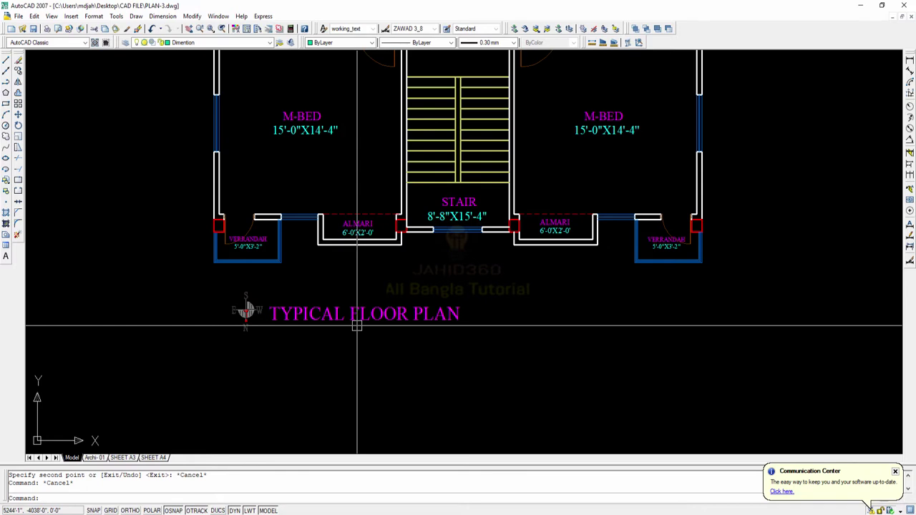
{"action": "scroll", "coordinate": [357, 326], "scroll_direction": "down", "scroll_amount": 6}
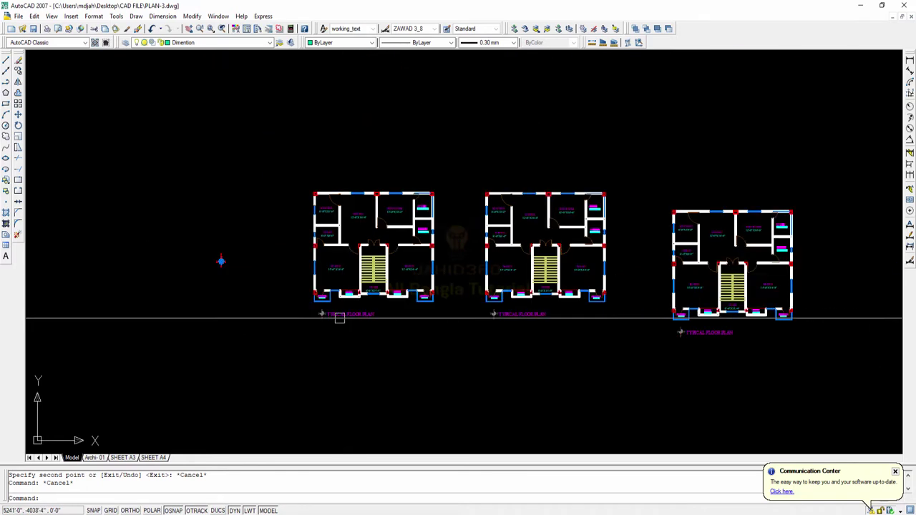
{"action": "middle_click_drag", "start_coordinate": [459, 344], "coordinate": [413, 350]}
{"action": "scroll", "coordinate": [467, 315], "scroll_direction": "up", "scroll_amount": 5}
{"action": "scroll", "coordinate": [469, 325], "scroll_direction": "up", "scroll_amount": 2}
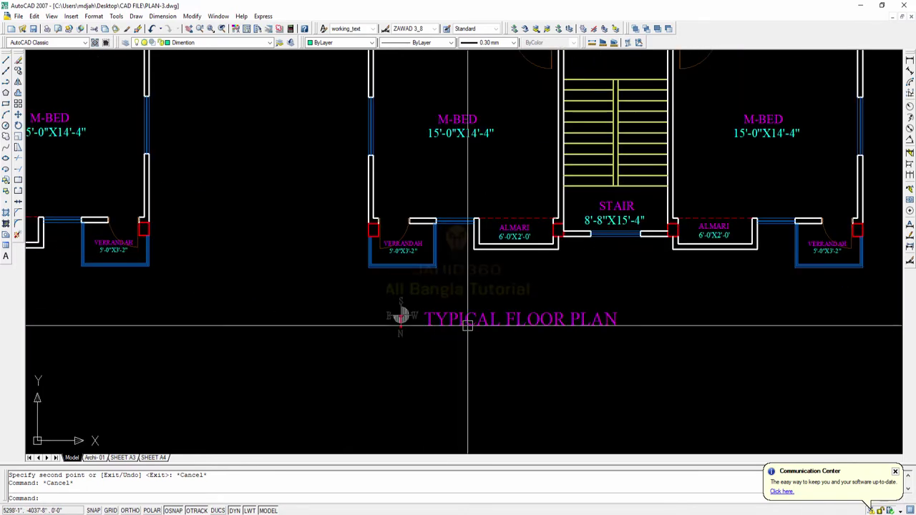
{"action": "scroll", "coordinate": [466, 326], "scroll_direction": "down", "scroll_amount": 6}
{"action": "scroll", "coordinate": [565, 351], "scroll_direction": "up", "scroll_amount": 5}
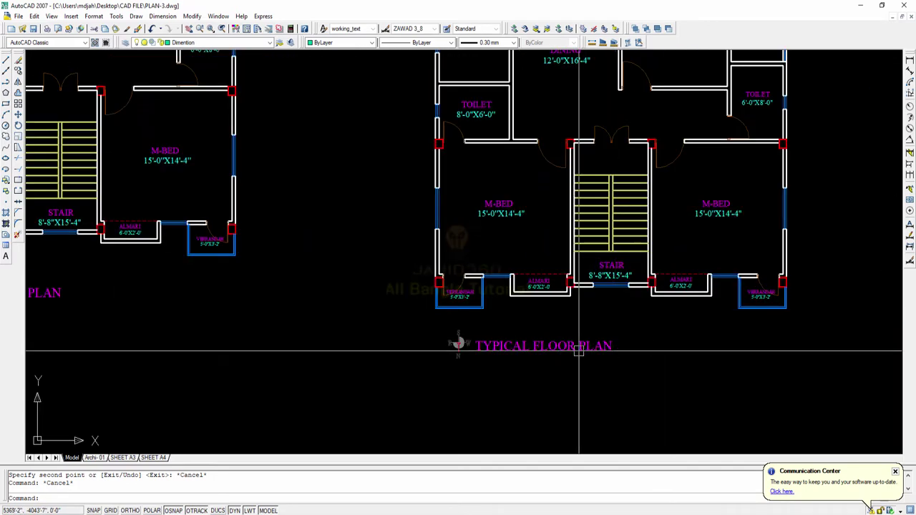
{"action": "scroll", "coordinate": [518, 351], "scroll_direction": "up", "scroll_amount": 3}
{"action": "scroll", "coordinate": [520, 352], "scroll_direction": "down", "scroll_amount": 6}
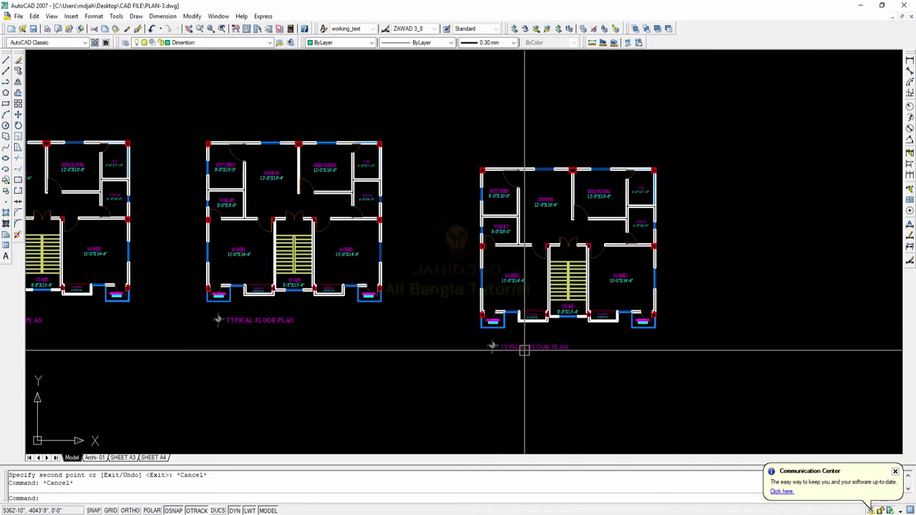
{"action": "middle_click_drag", "start_coordinate": [476, 332], "coordinate": [568, 318]}
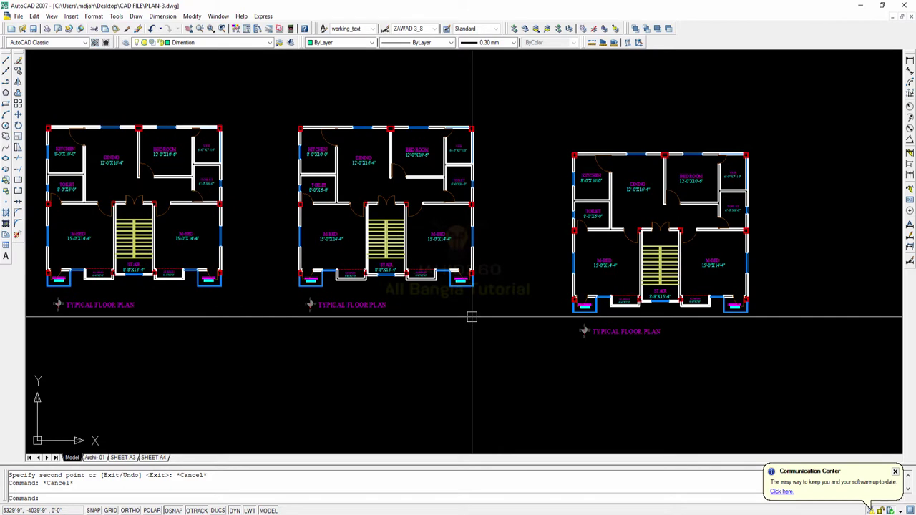
{"action": "mouse_move", "coordinate": [193, 313]}
{"action": "middle_mouse_down"}
{"action": "mouse_move", "coordinate": [399, 348]}
{"action": "mouse_move", "coordinate": [379, 362]}
{"action": "middle_mouse_up"}
{"action": "scroll", "coordinate": [285, 341], "scroll_direction": "up", "scroll_amount": 8}
{"action": "scroll", "coordinate": [324, 332], "scroll_direction": "down", "scroll_amount": 5}
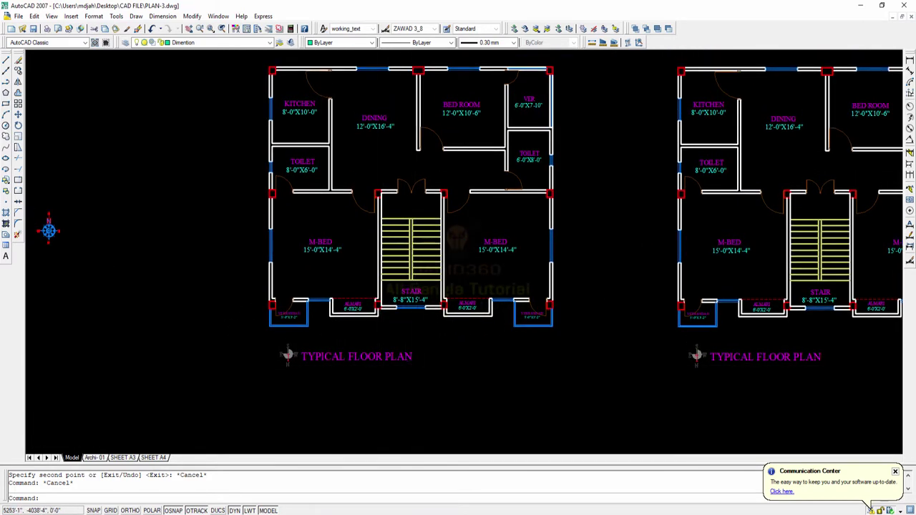
{"action": "scroll", "coordinate": [415, 361], "scroll_direction": "down", "scroll_amount": 2}
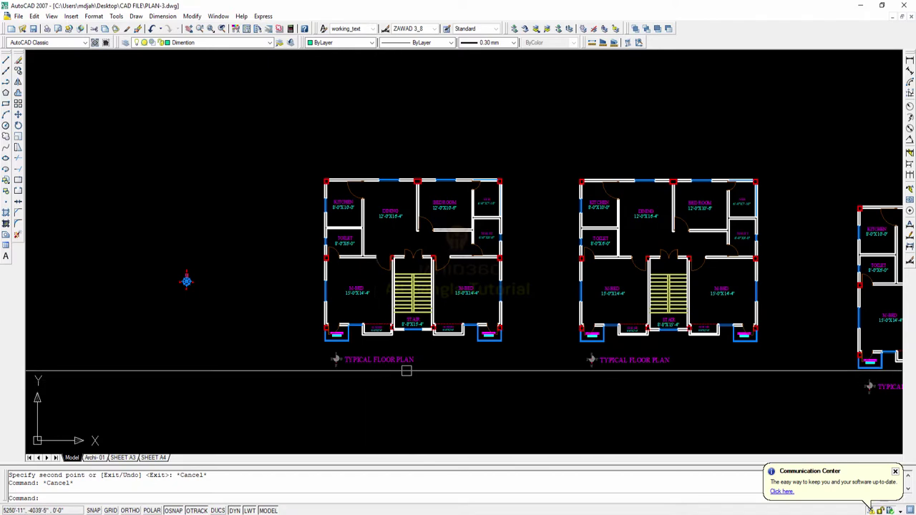
{"action": "scroll", "coordinate": [417, 302], "scroll_direction": "up", "scroll_amount": 3}
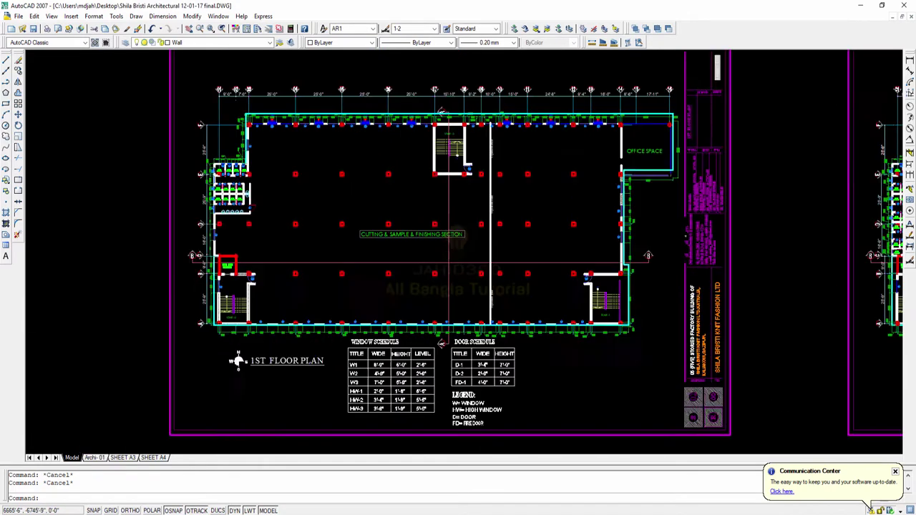
Step: Examine the column grid lines, grid bubbles and dimensions around the 1ST FLOOR PLAN in the Shila Bristi Architectural drawing
{"action": "scroll", "coordinate": [458, 272], "scroll_direction": "up", "scroll_amount": 2}
{"action": "middle_click_drag", "start_coordinate": [501, 215], "coordinate": [482, 259]}
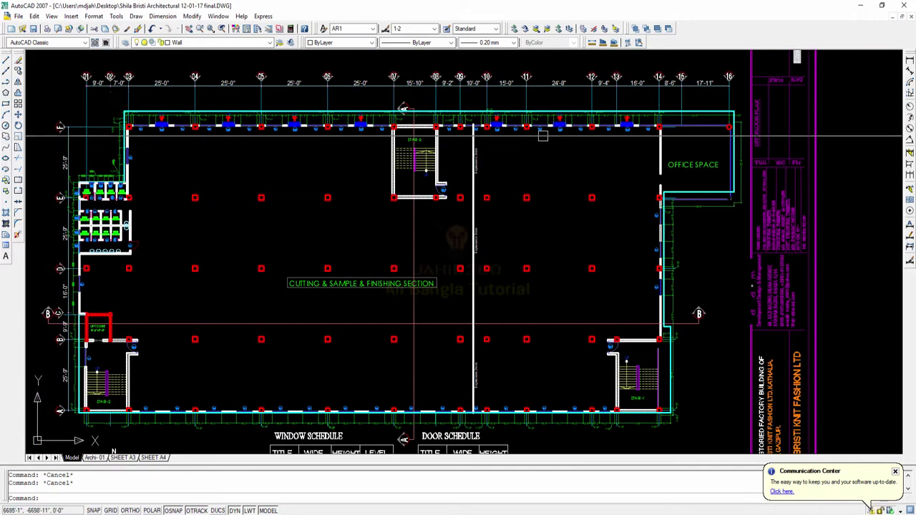
{"action": "scroll", "coordinate": [439, 129], "scroll_direction": "up", "scroll_amount": 7}
{"action": "middle_click_drag", "start_coordinate": [439, 126], "coordinate": [469, 161]}
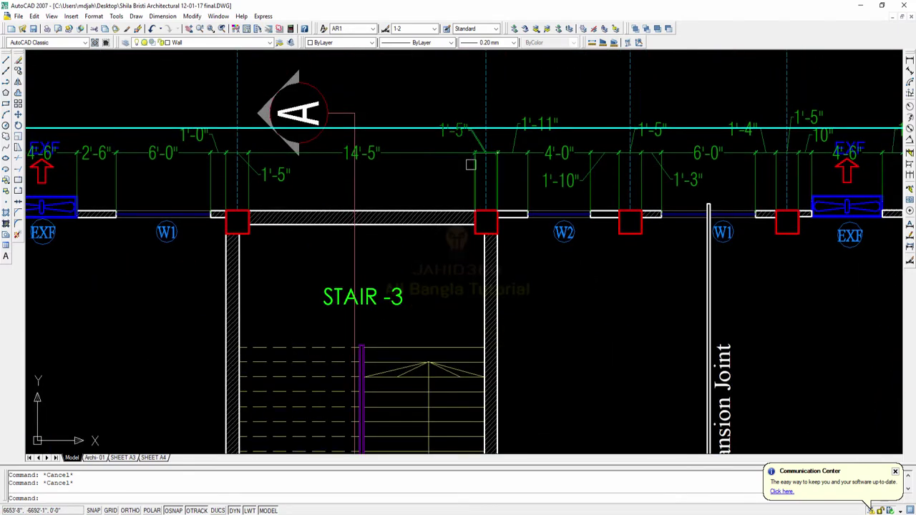
{"action": "scroll", "coordinate": [458, 200], "scroll_direction": "down", "scroll_amount": 4}
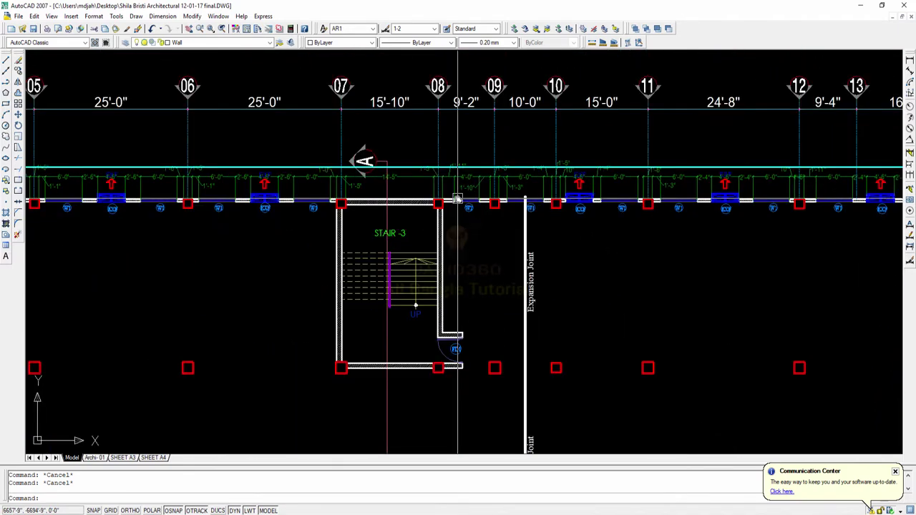
{"action": "scroll", "coordinate": [458, 199], "scroll_direction": "down", "scroll_amount": 6}
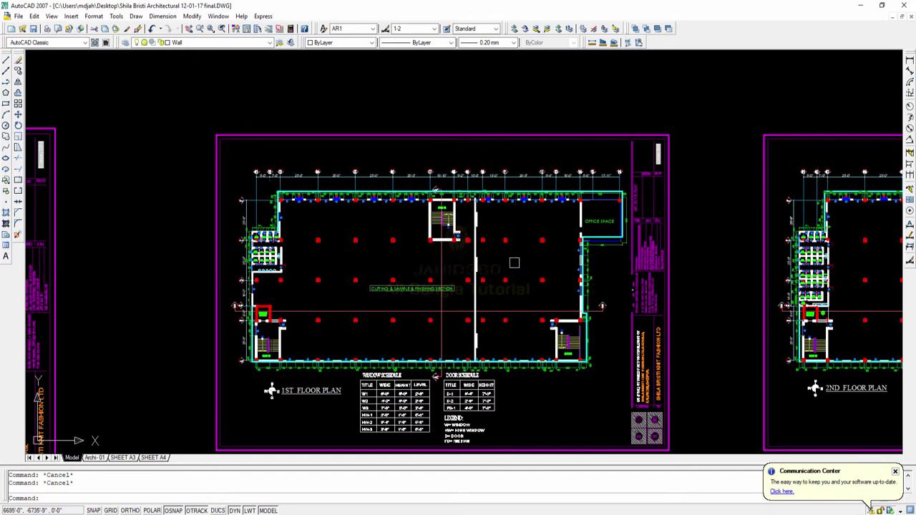
{"action": "middle_click_drag", "start_coordinate": [524, 309], "coordinate": [521, 292]}
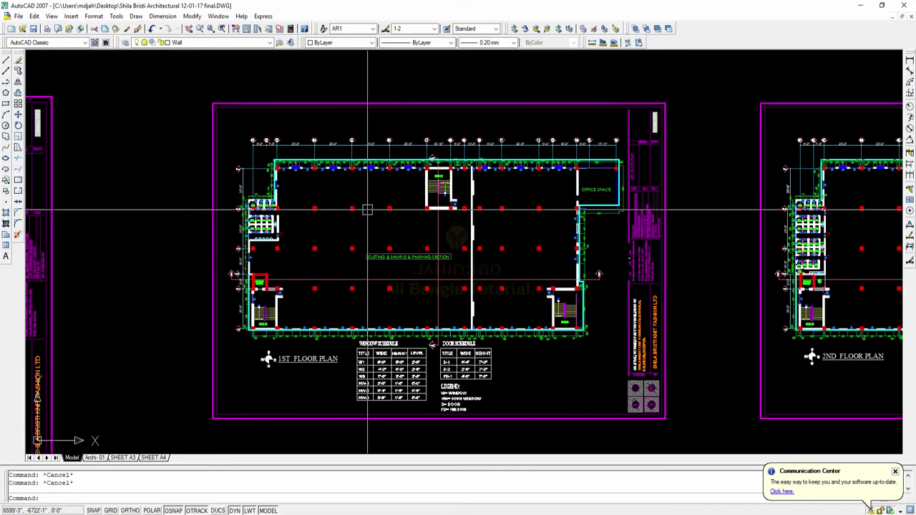
{"action": "middle_click_drag", "start_coordinate": [325, 162], "coordinate": [400, 162]}
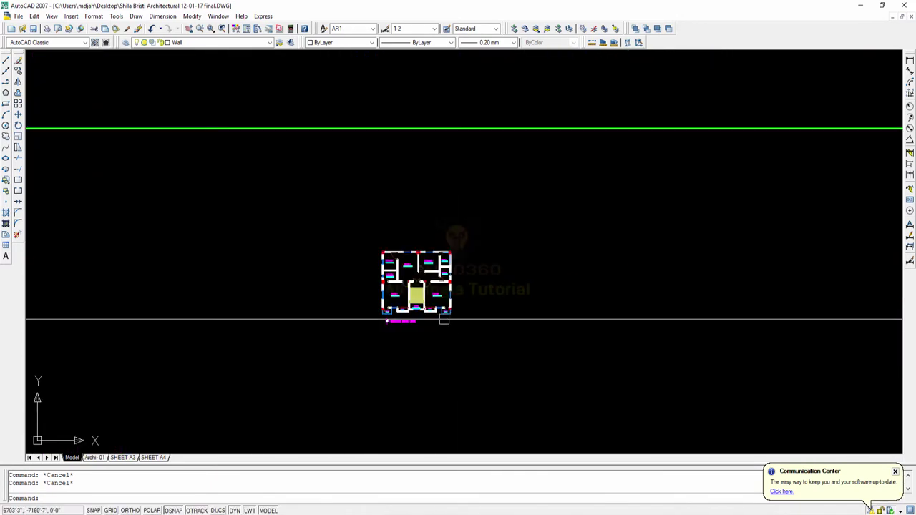
Step: Examine the columns along the upper wall of the TYPICAL FLOOR PLAN in the Shila Bristi Architectural drawing
{"action": "scroll", "coordinate": [408, 273], "scroll_direction": "up", "scroll_amount": 4}
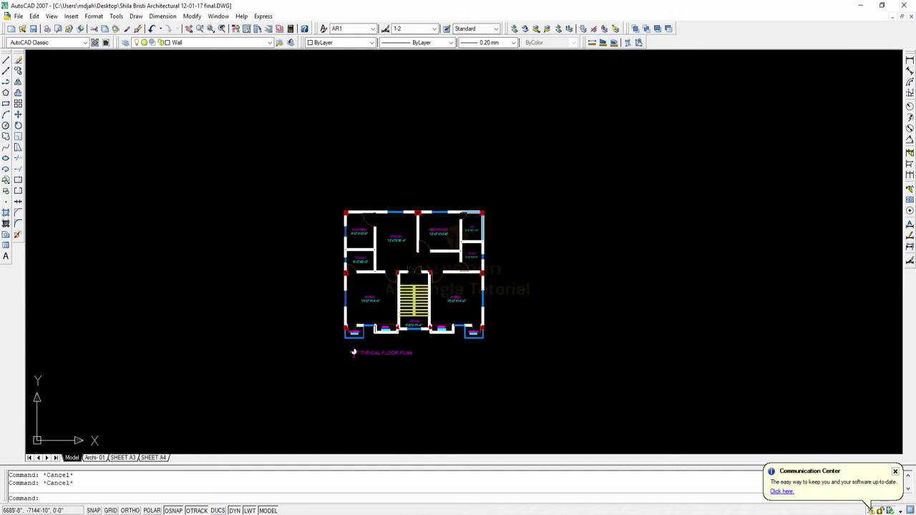
{"action": "scroll", "coordinate": [376, 281], "scroll_direction": "up", "scroll_amount": 3}
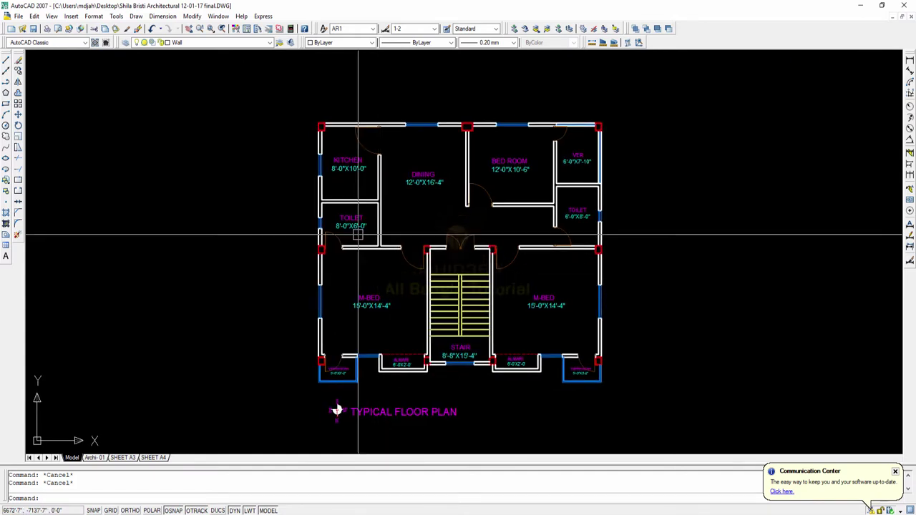
{"action": "scroll", "coordinate": [325, 122], "scroll_direction": "up", "scroll_amount": 4}
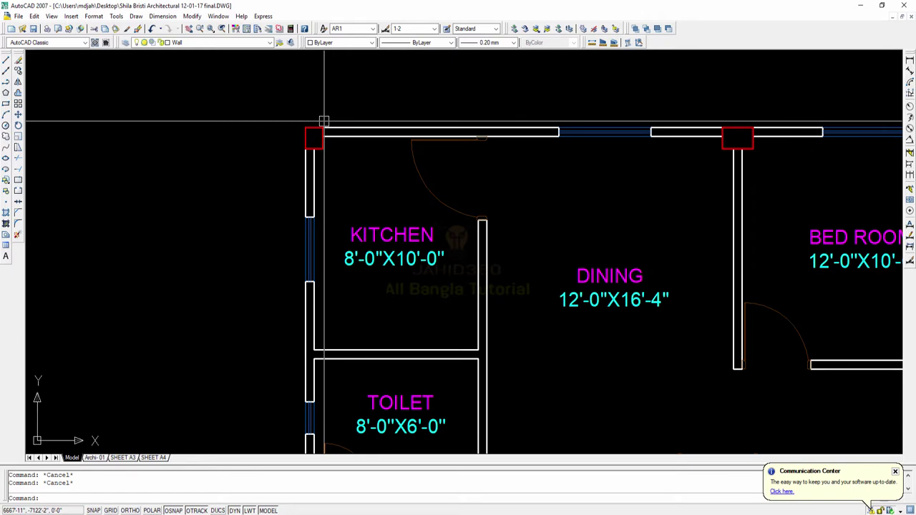
{"action": "scroll", "coordinate": [324, 122], "scroll_direction": "down", "scroll_amount": 2}
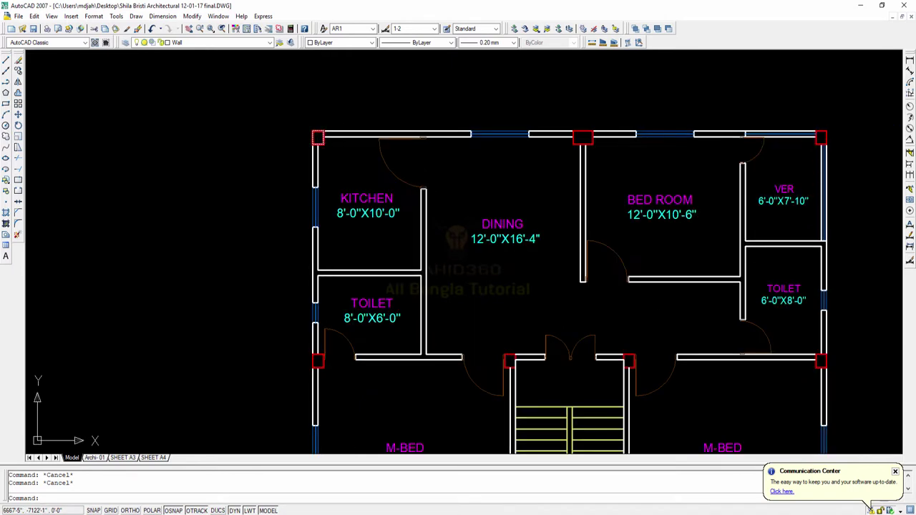
{"action": "middle_click_drag", "start_coordinate": [842, 128], "coordinate": [767, 143]}
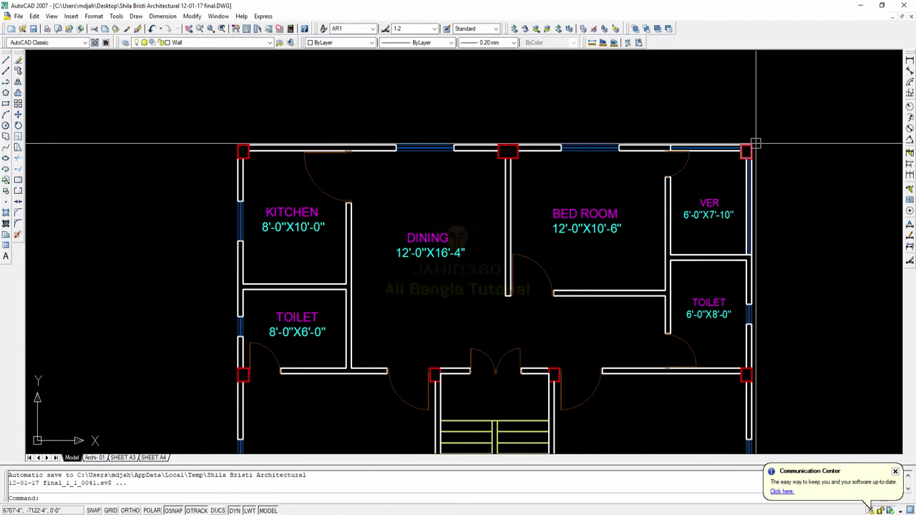
{"action": "scroll", "coordinate": [500, 160], "scroll_direction": "up", "scroll_amount": 3}
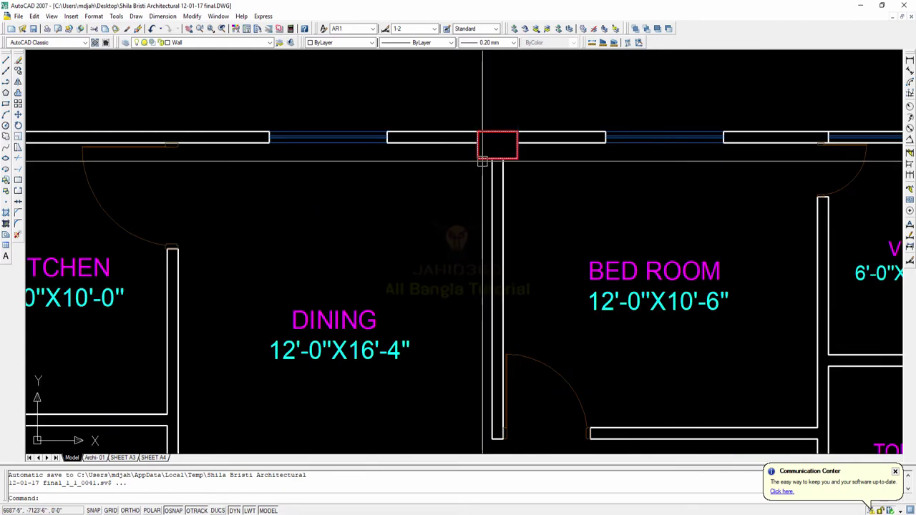
{"action": "scroll", "coordinate": [482, 161], "scroll_direction": "up", "scroll_amount": 2}
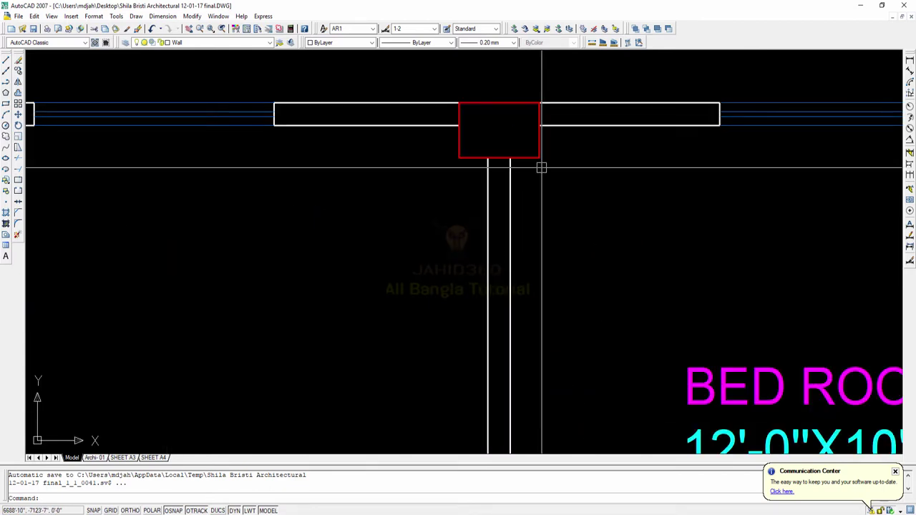
{"action": "key", "text": "Escape"}
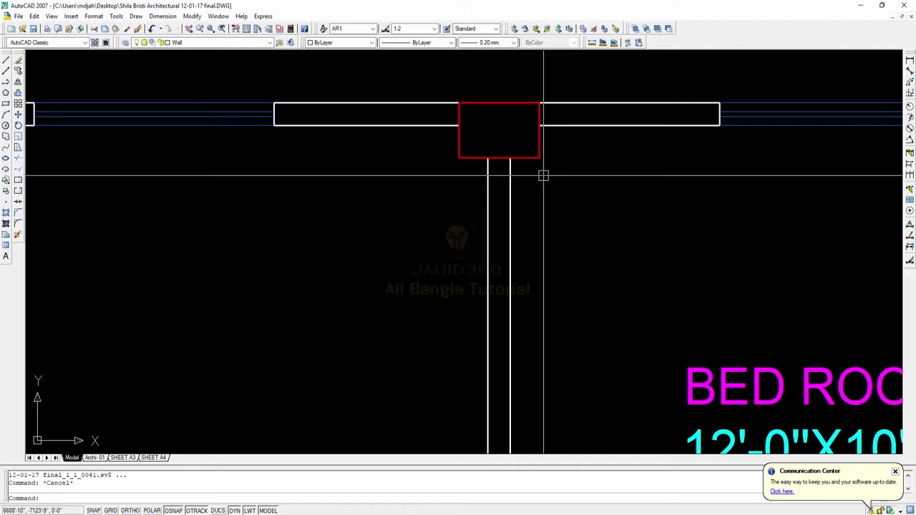
{"action": "scroll", "coordinate": [545, 170], "scroll_direction": "down", "scroll_amount": 9}
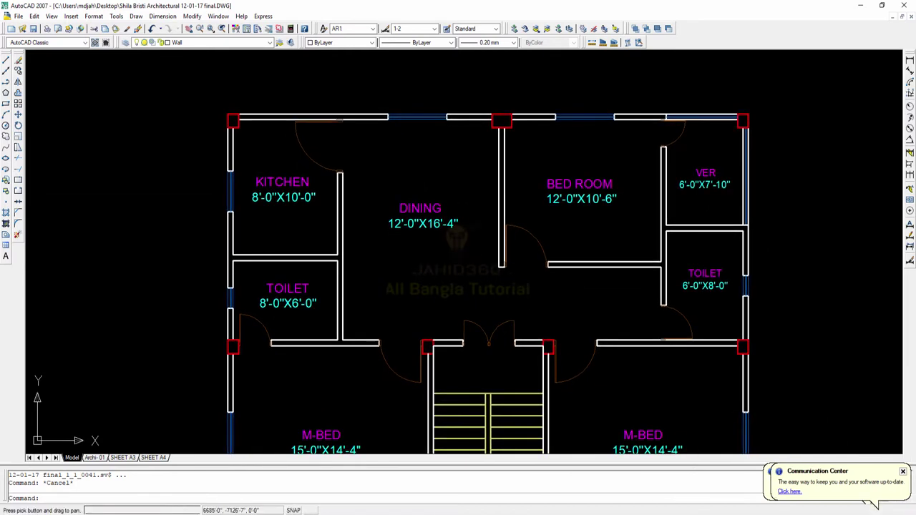
{"action": "middle_click_drag", "start_coordinate": [464, 169], "coordinate": [395, 141]}
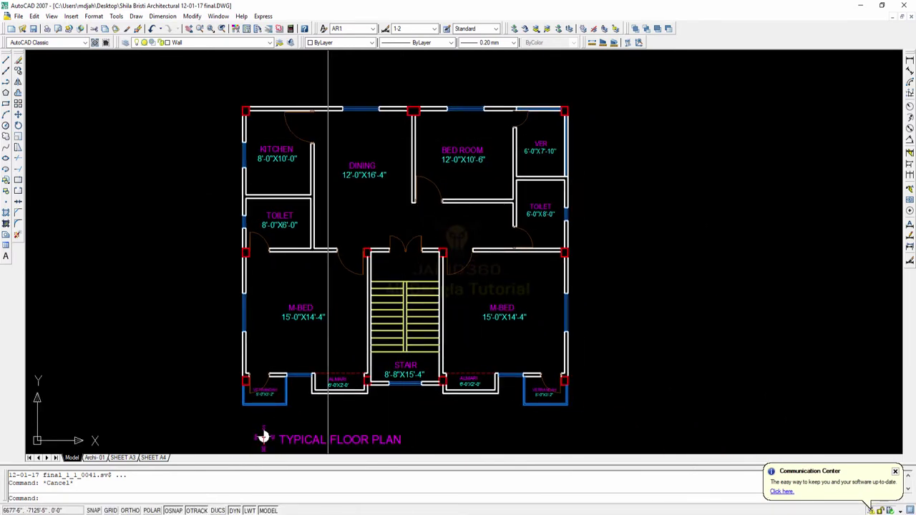
{"action": "middle_click_drag", "start_coordinate": [411, 221], "coordinate": [433, 211]}
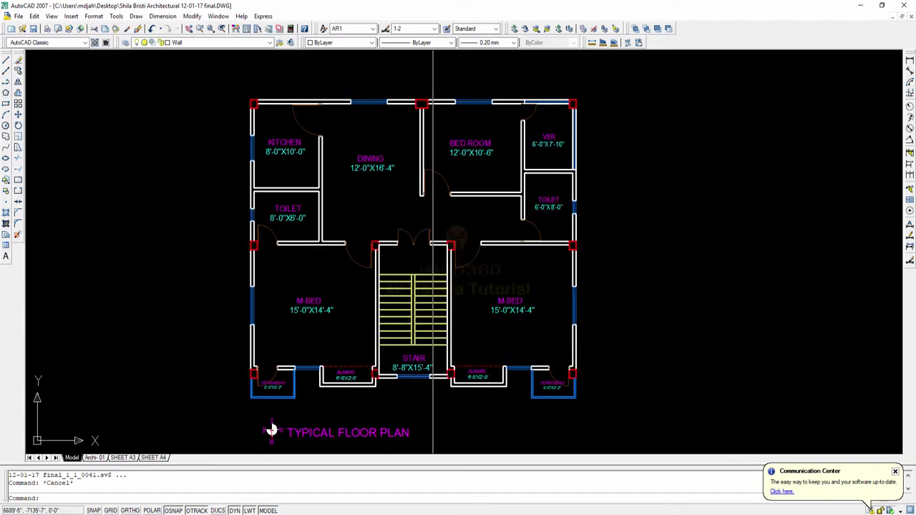
Step: Move the TYPICAL FLOOR PLAN title and its direction symbol farther down below the plan
{"action": "middle_click_drag", "start_coordinate": [271, 429], "coordinate": [307, 329]}
{"action": "left_click", "coordinate": [411, 370]}
{"action": "left_click", "coordinate": [253, 317]}
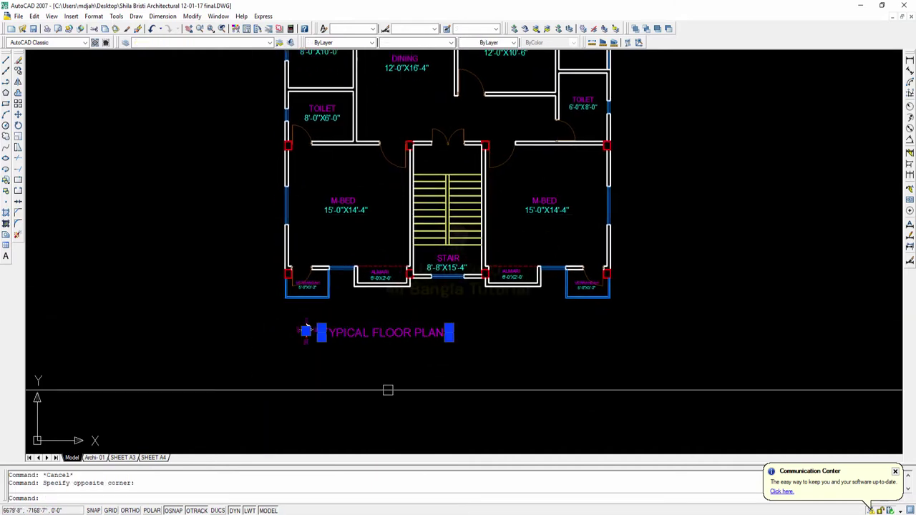
{"action": "middle_click_drag", "start_coordinate": [388, 390], "coordinate": [395, 436]}
{"action": "type", "text": "m"}
{"action": "key", "text": "space"}
{"action": "left_click", "coordinate": [406, 320]}
{"action": "left_click", "coordinate": [397, 371]}
{"action": "key", "text": "Escape"}
{"action": "key", "text": "Escape"}
Step: Draw vertical construction lines through the centres of the three columns along the typical floor plan's upper wall
{"action": "scroll", "coordinate": [398, 371], "scroll_direction": "down", "scroll_amount": 1}
{"action": "middle_click_drag", "start_coordinate": [343, 215], "coordinate": [366, 164]}
{"action": "scroll", "coordinate": [340, 223], "scroll_direction": "up", "scroll_amount": 3}
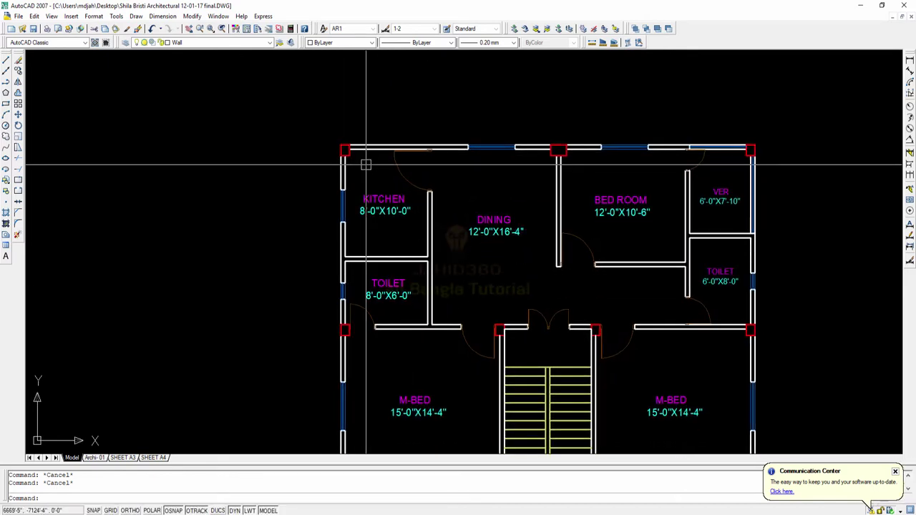
{"action": "scroll", "coordinate": [366, 164], "scroll_direction": "down", "scroll_amount": 1}
{"action": "scroll", "coordinate": [366, 165], "scroll_direction": "up", "scroll_amount": 1}
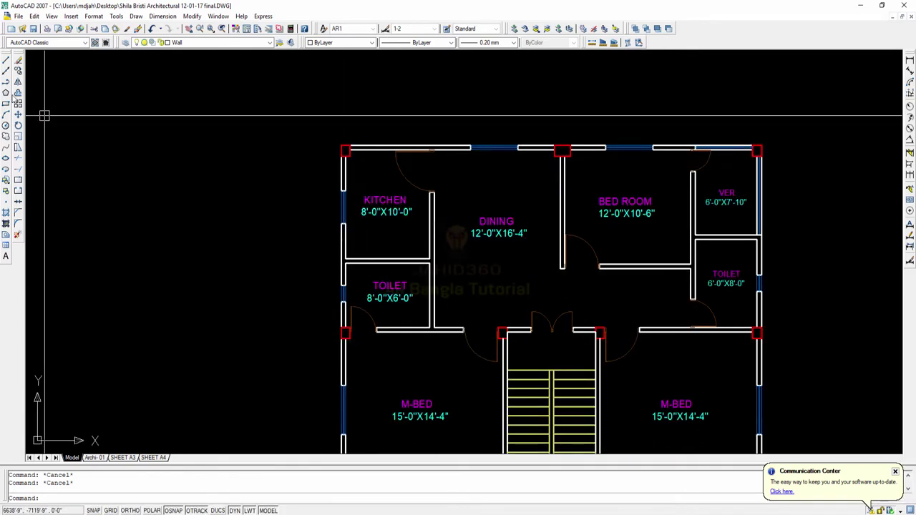
{"action": "left_click", "coordinate": [5, 72]}
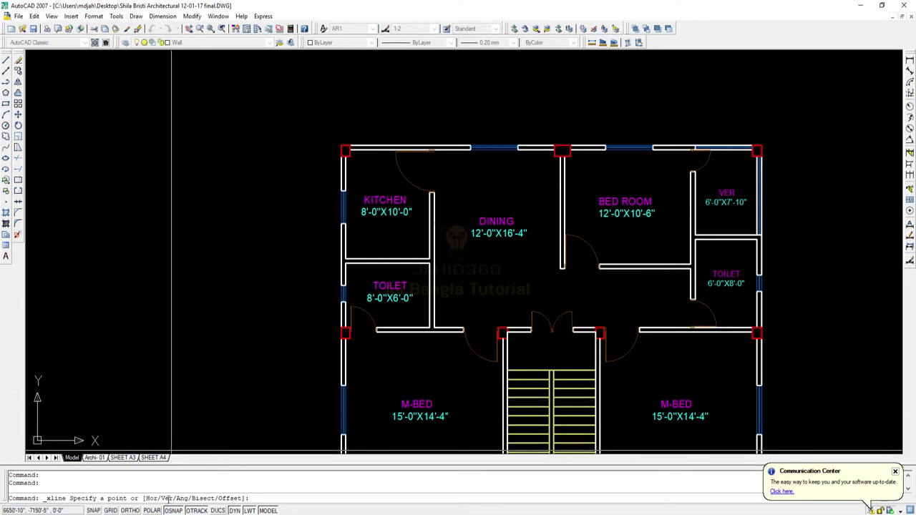
{"action": "type", "text": "V"}
{"action": "key", "text": "Return"}
{"action": "scroll", "coordinate": [348, 133], "scroll_direction": "up", "scroll_amount": 5}
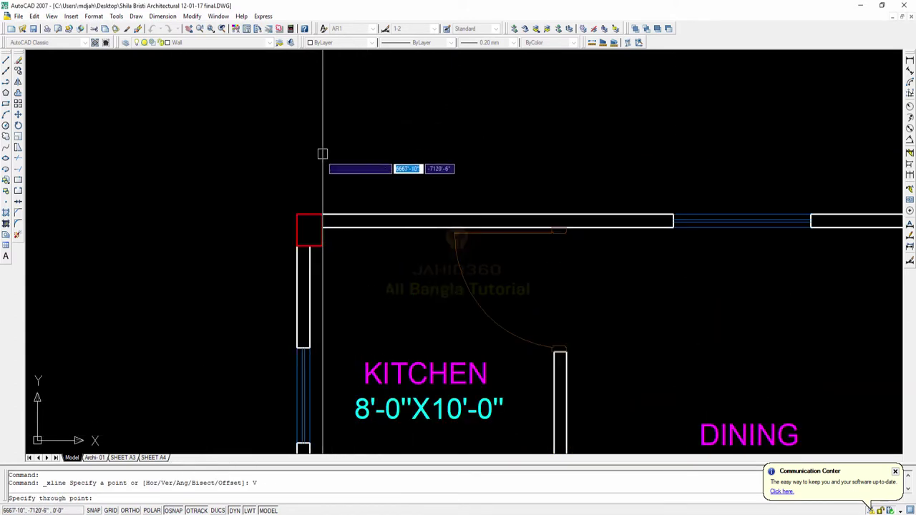
{"action": "scroll", "coordinate": [309, 217], "scroll_direction": "down", "scroll_amount": 5}
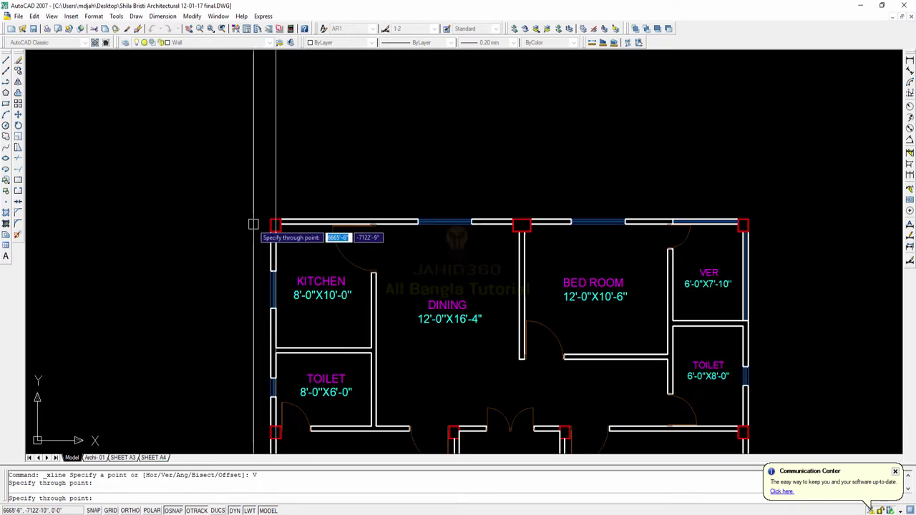
{"action": "scroll", "coordinate": [484, 232], "scroll_direction": "up", "scroll_amount": 5}
{"action": "left_click", "coordinate": [530, 212]}
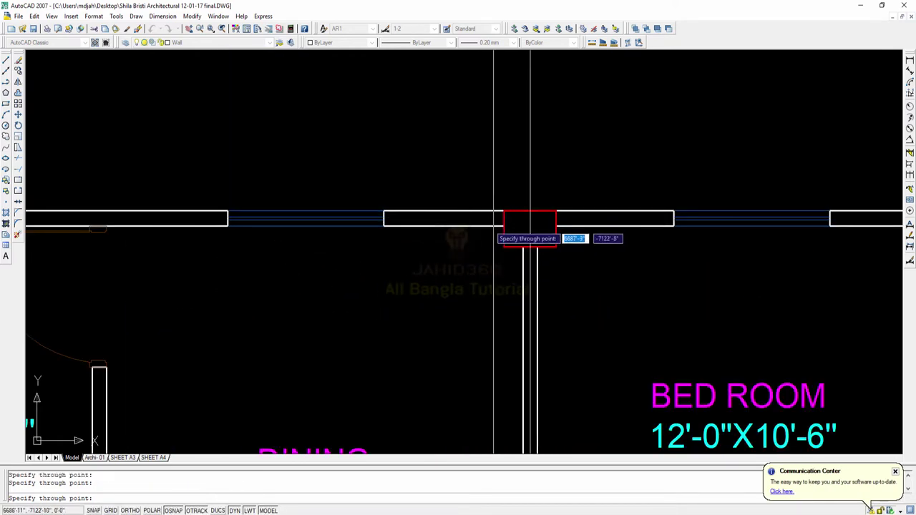
{"action": "scroll", "coordinate": [501, 229], "scroll_direction": "down", "scroll_amount": 5}
{"action": "scroll", "coordinate": [552, 208], "scroll_direction": "up", "scroll_amount": 5}
{"action": "left_click", "coordinate": [553, 199]}
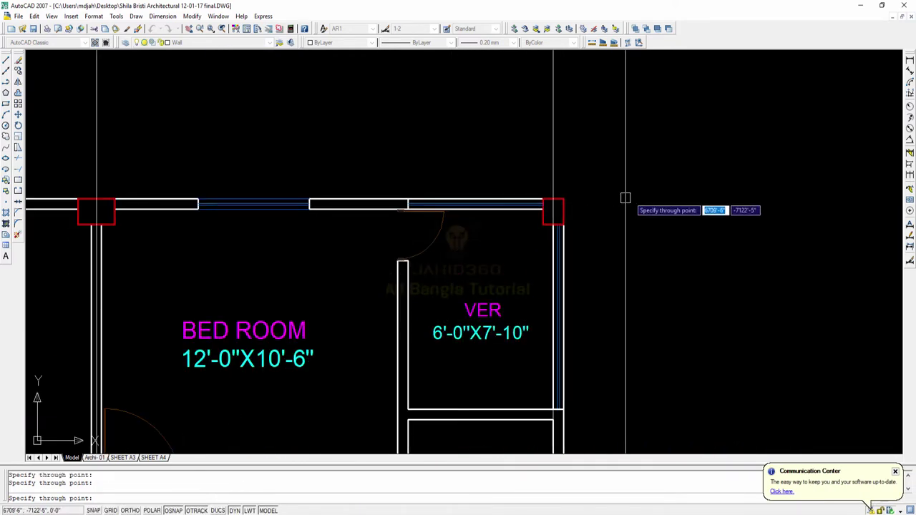
{"action": "key", "text": "Return"}
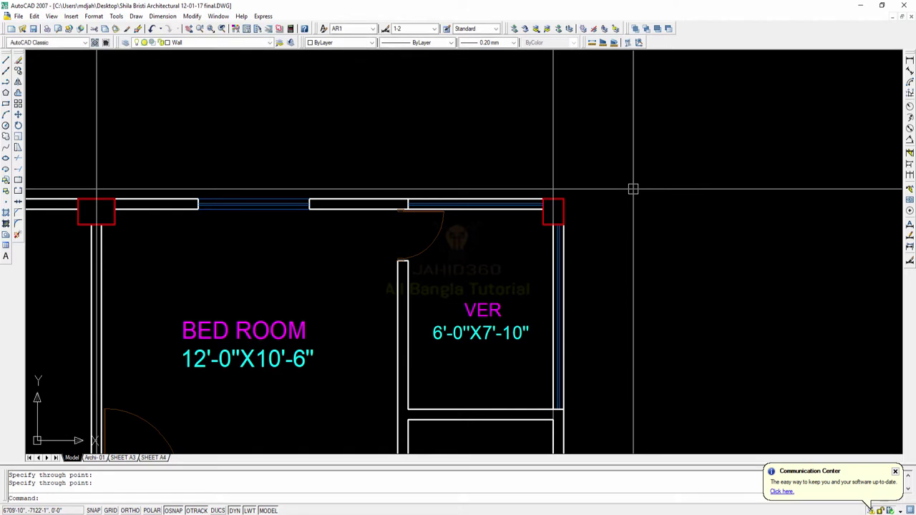
Step: Draw horizontal construction lines through the centres of the upper, middle and lower column rows of the plan
{"action": "key", "text": "Return"}
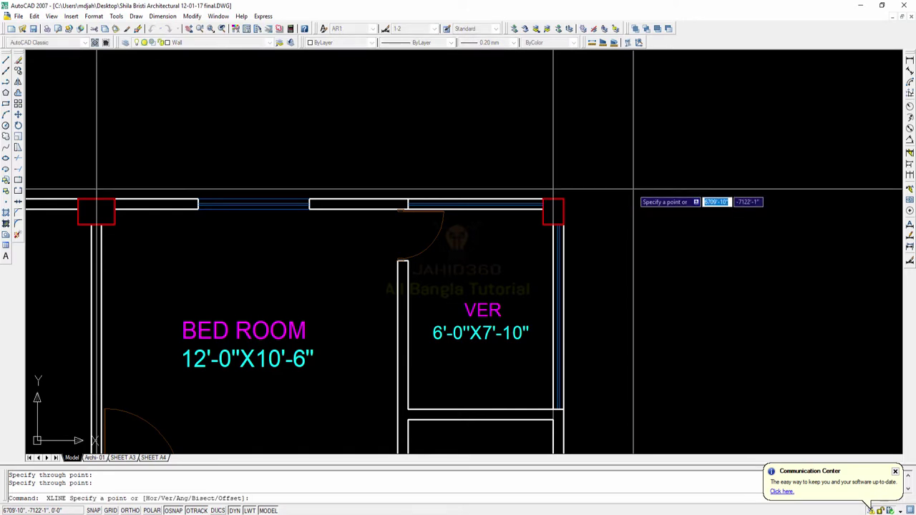
{"action": "type", "text": "h"}
{"action": "key", "text": "Return"}
{"action": "scroll", "coordinate": [633, 191], "scroll_direction": "down", "scroll_amount": 4}
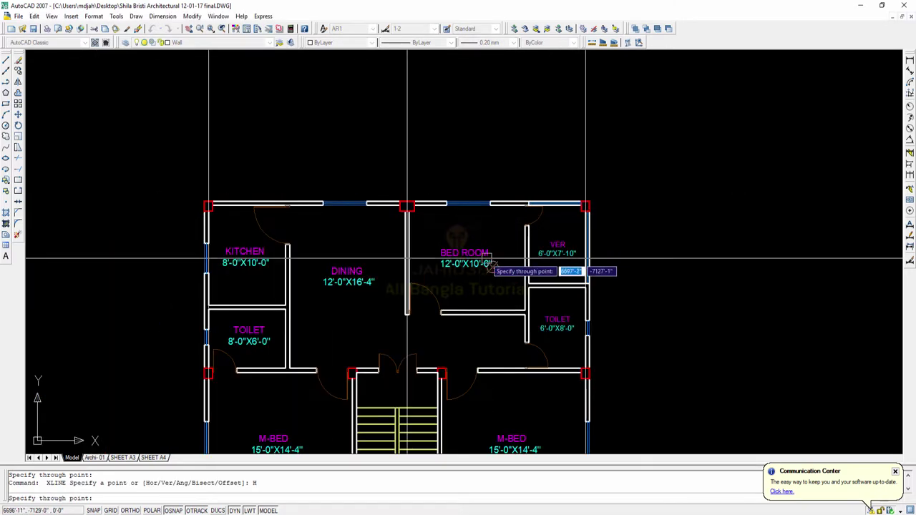
{"action": "scroll", "coordinate": [237, 211], "scroll_direction": "up", "scroll_amount": 6}
{"action": "left_click", "coordinate": [98, 179]}
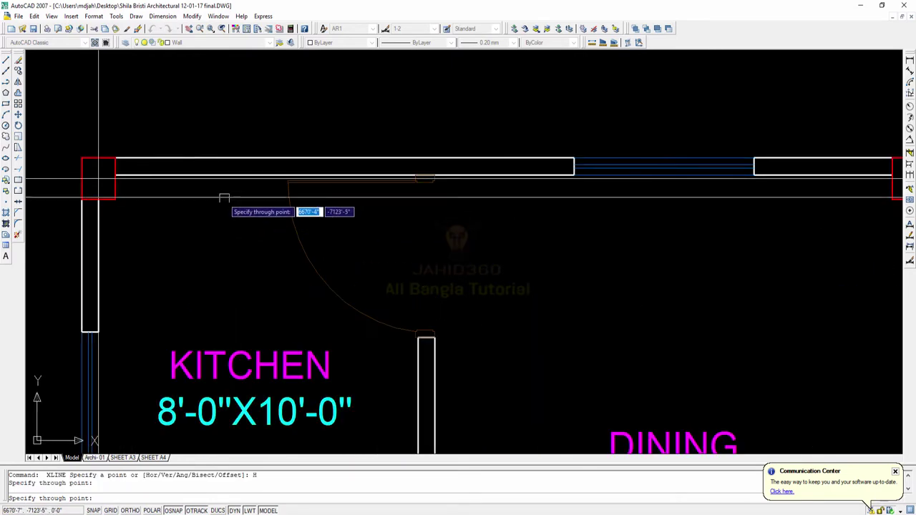
{"action": "scroll", "coordinate": [319, 118], "scroll_direction": "down", "scroll_amount": 5}
{"action": "scroll", "coordinate": [269, 245], "scroll_direction": "up", "scroll_amount": 5}
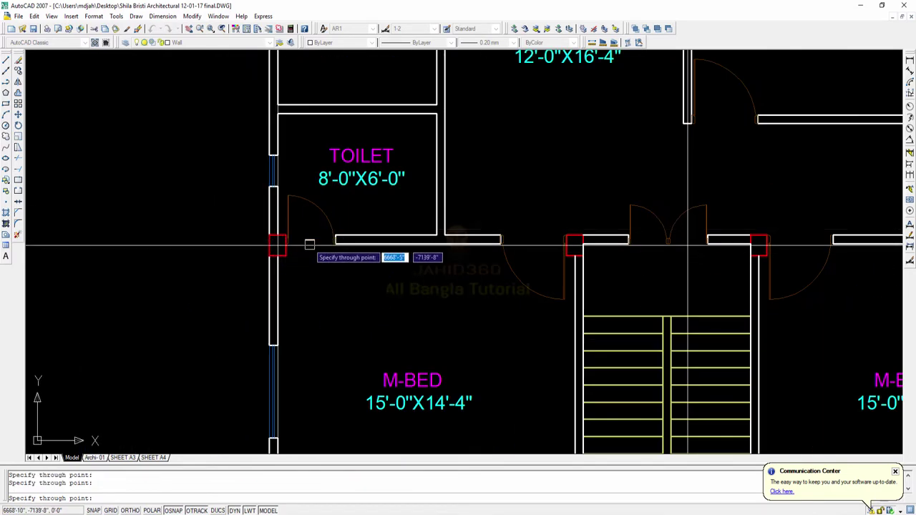
{"action": "scroll", "coordinate": [309, 244], "scroll_direction": "down", "scroll_amount": 5}
{"action": "scroll", "coordinate": [270, 223], "scroll_direction": "up", "scroll_amount": 5}
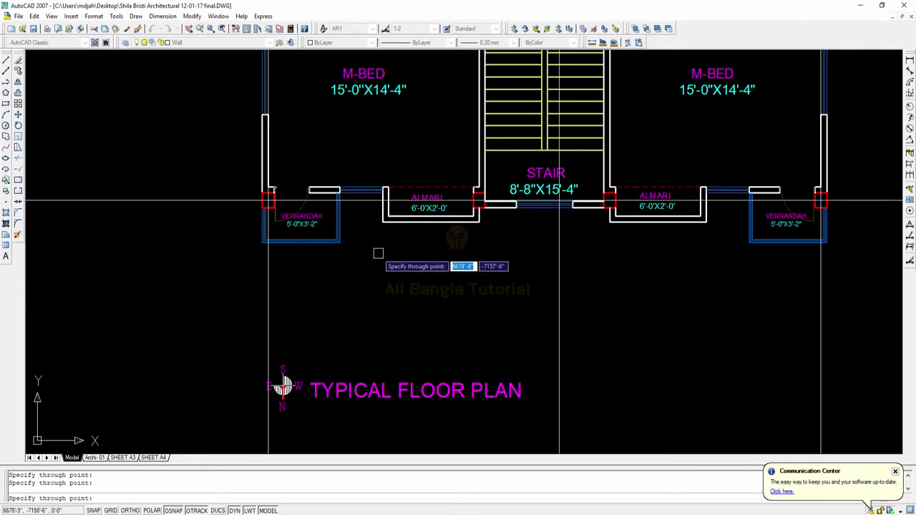
{"action": "key", "text": "Escape"}
Step: Draw a rectangle around the floor plan with a margin outside the walls, leaving the TYPICAL FLOOR PLAN title outside it
{"action": "scroll", "coordinate": [378, 254], "scroll_direction": "down", "scroll_amount": 5}
{"action": "scroll", "coordinate": [447, 237], "scroll_direction": "up", "scroll_amount": 5}
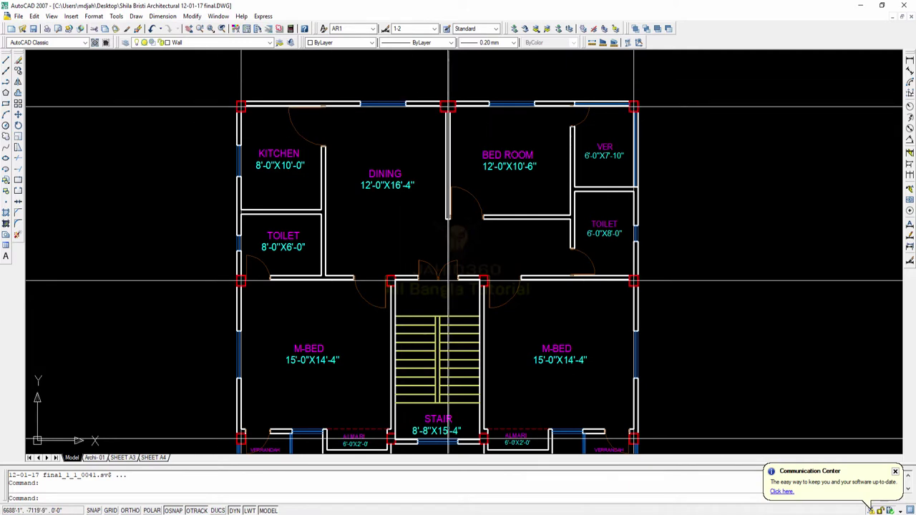
{"action": "scroll", "coordinate": [634, 106], "scroll_direction": "down", "scroll_amount": 2}
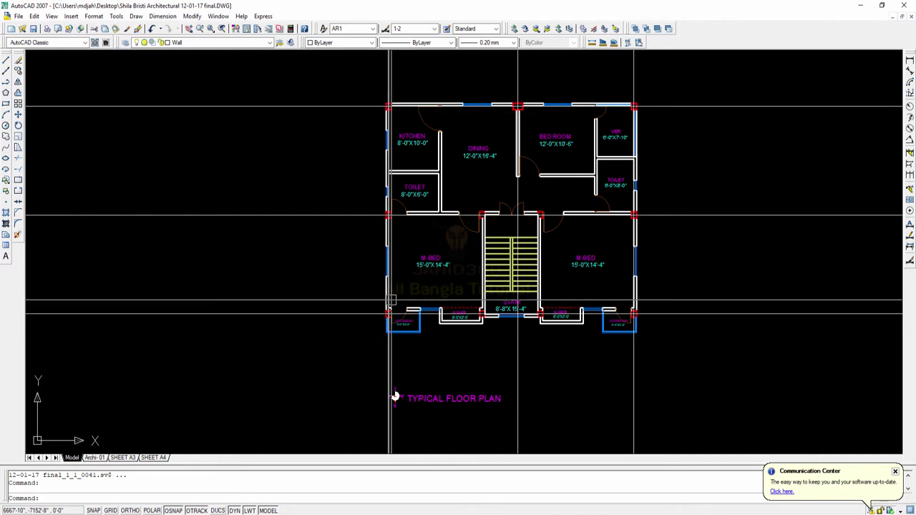
{"action": "scroll", "coordinate": [393, 280], "scroll_direction": "down", "scroll_amount": 2}
{"action": "key", "text": "Escape"}
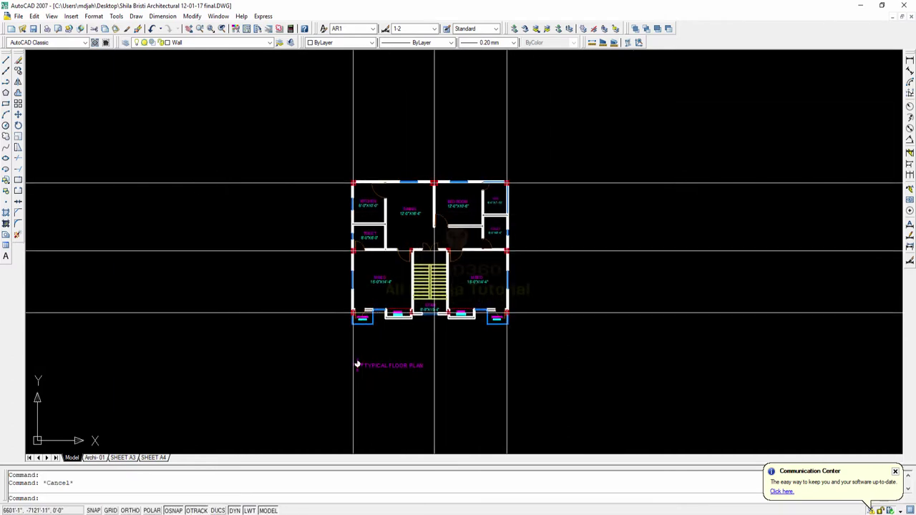
{"action": "left_click", "coordinate": [6, 104]}
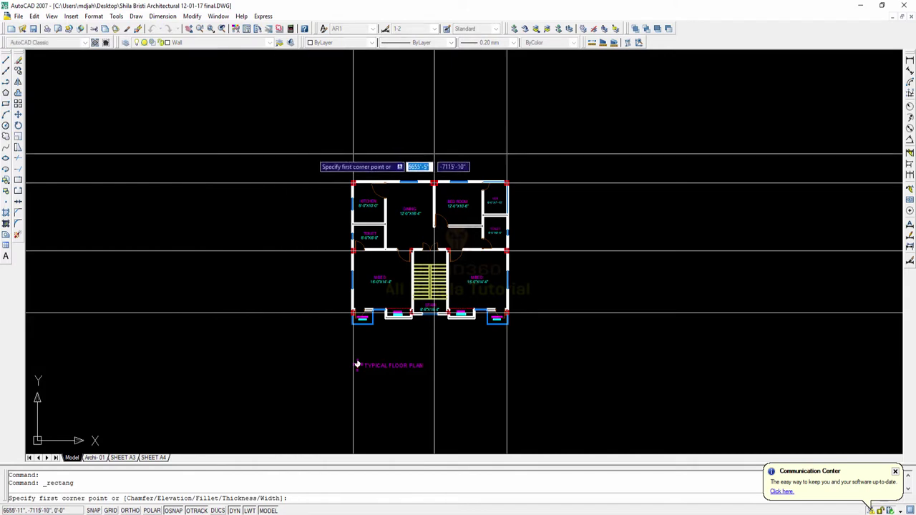
{"action": "left_click", "coordinate": [327, 153]}
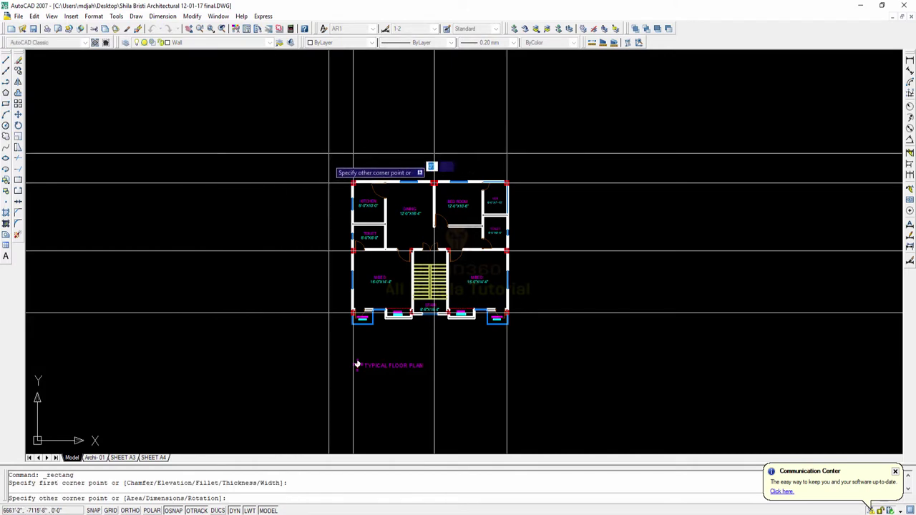
{"action": "left_click", "coordinate": [519, 341]}
{"action": "key", "text": "Escape"}
{"action": "key", "text": "Escape"}
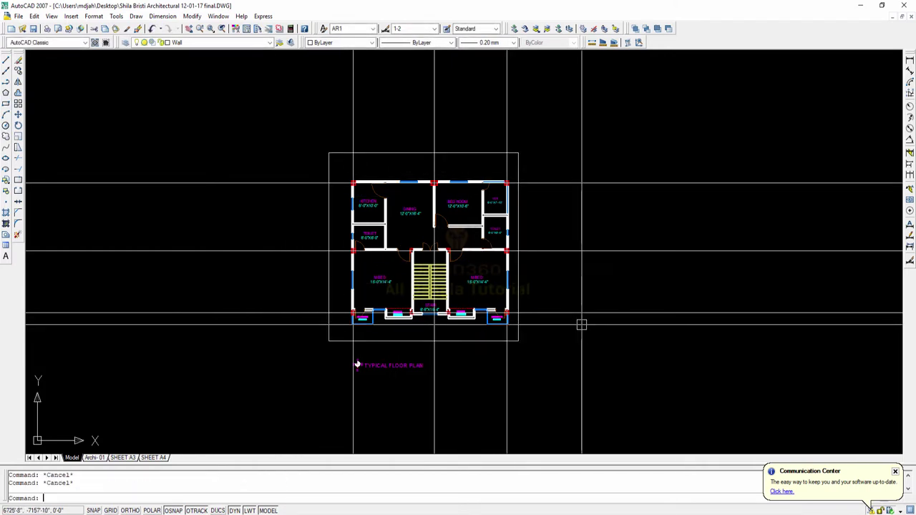
Step: Trim all construction lines outside the rectangle on its four sides and erase the rectangle
{"action": "type", "text": "tr"}
{"action": "key", "text": "Return"}
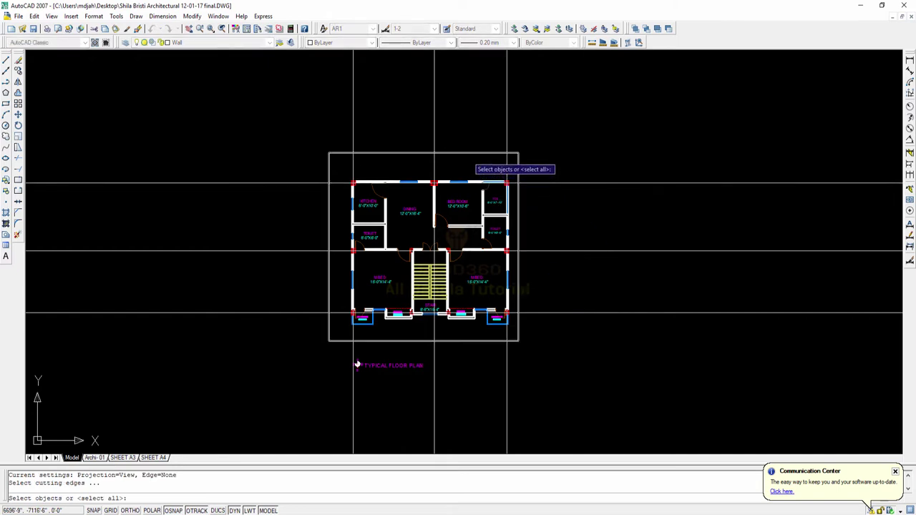
{"action": "left_click", "coordinate": [468, 155]}
{"action": "left_click", "coordinate": [540, 139]}
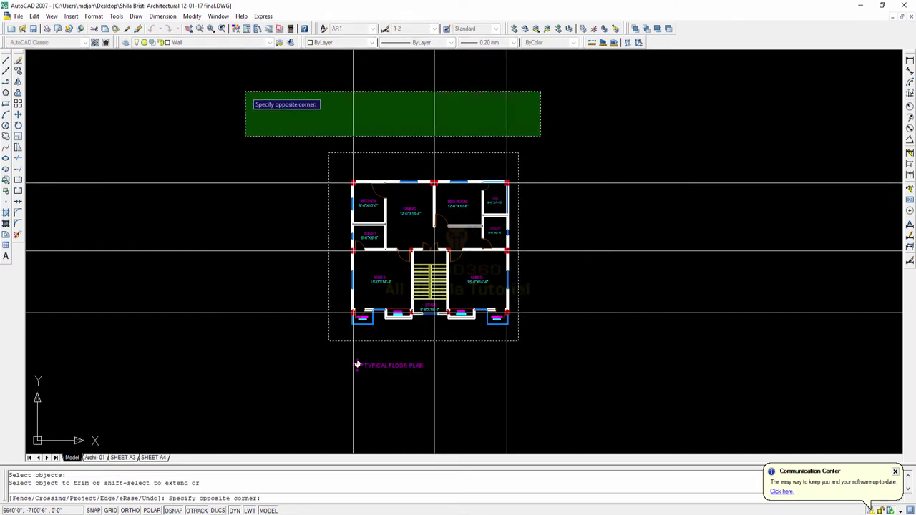
{"action": "left_click", "coordinate": [245, 90]}
{"action": "left_click", "coordinate": [731, 406]}
{"action": "left_click", "coordinate": [575, 142]}
{"action": "left_click", "coordinate": [282, 378]}
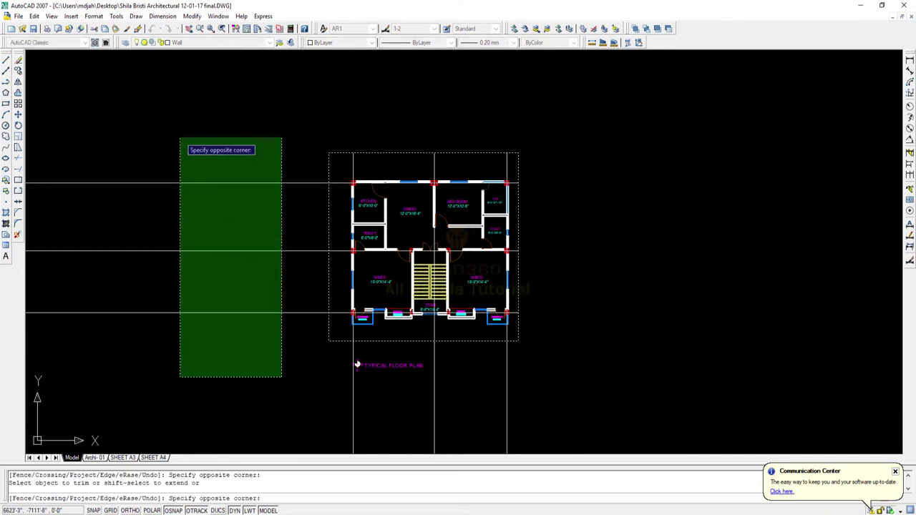
{"action": "left_click", "coordinate": [180, 139]}
{"action": "left_click", "coordinate": [561, 418]}
{"action": "left_click", "coordinate": [328, 393]}
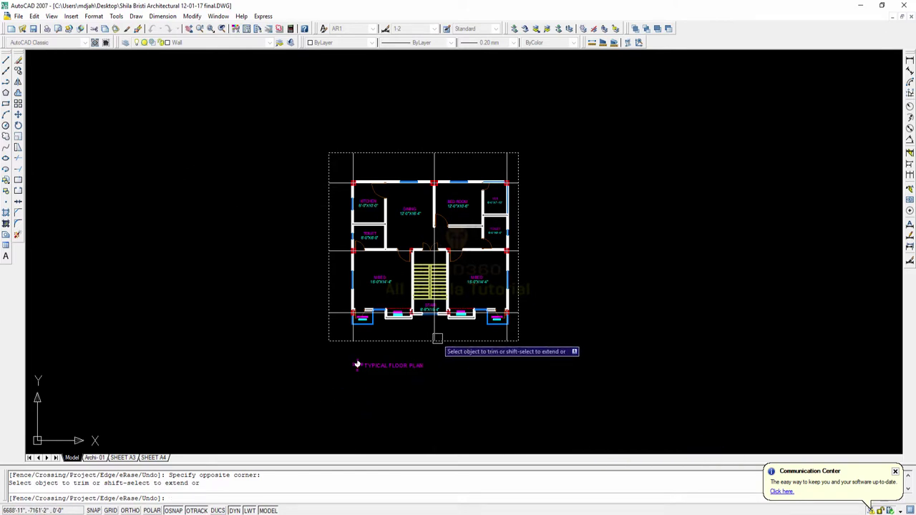
{"action": "key", "text": "Escape"}
{"action": "type", "text": "e"}
{"action": "key", "text": "Return"}
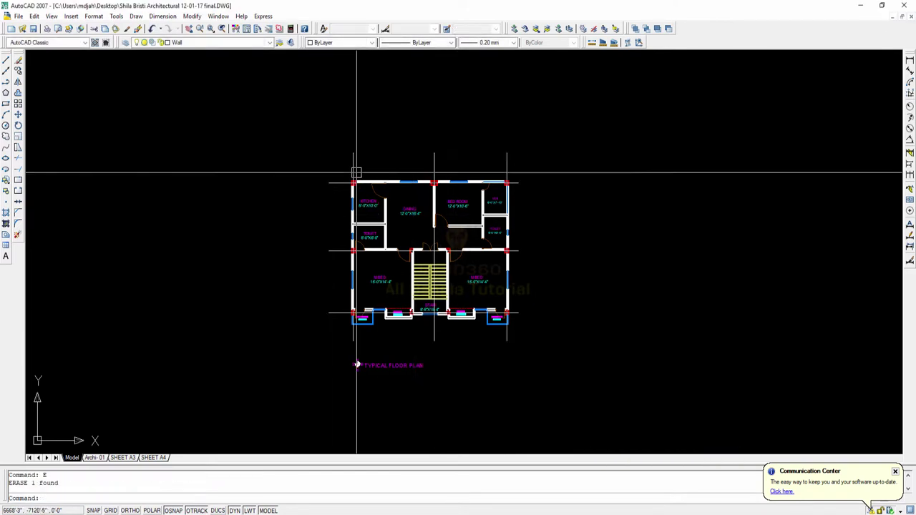
Step: Move the three vertical and three horizontal column lines to the GRIDE layer
{"action": "scroll", "coordinate": [444, 171], "scroll_direction": "up", "scroll_amount": 3}
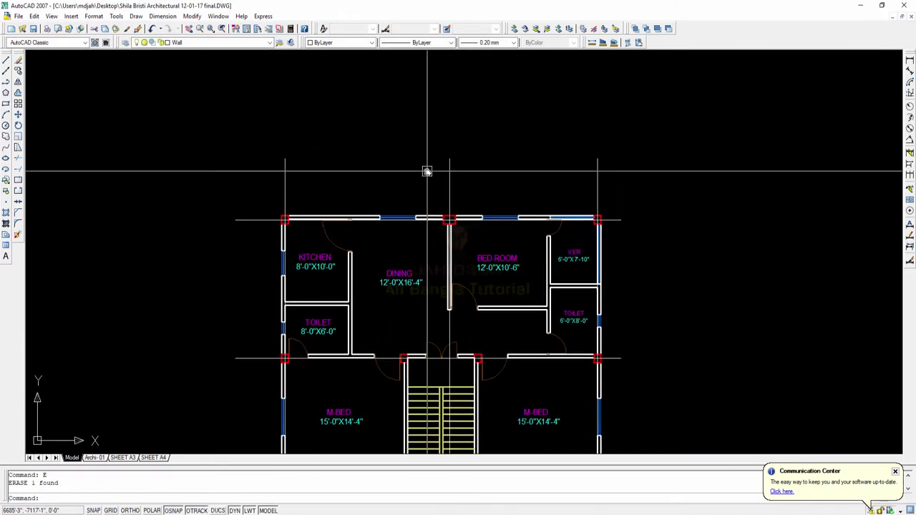
{"action": "left_click", "coordinate": [630, 189]}
{"action": "left_click", "coordinate": [242, 217]}
{"action": "scroll", "coordinate": [327, 137], "scroll_direction": "down", "scroll_amount": 3}
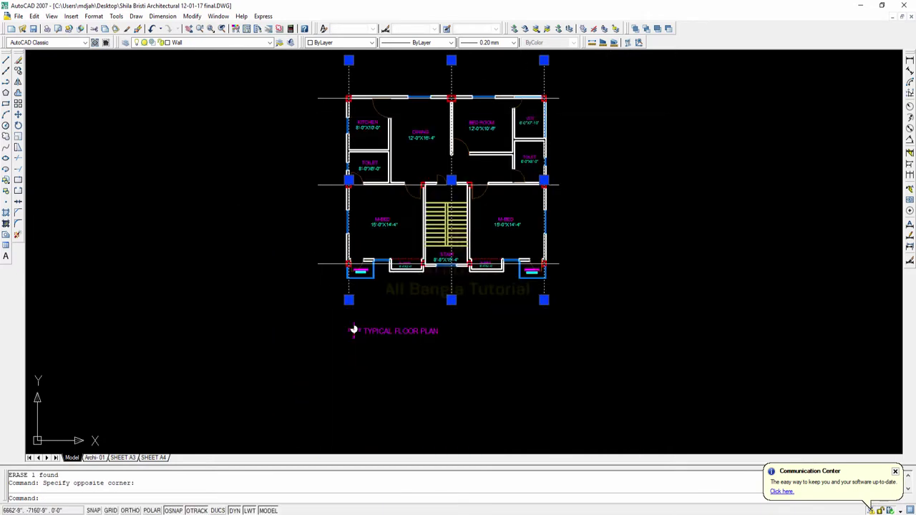
{"action": "left_click", "coordinate": [401, 296]}
{"action": "left_click", "coordinate": [245, 87]}
{"action": "left_click", "coordinate": [206, 43]}
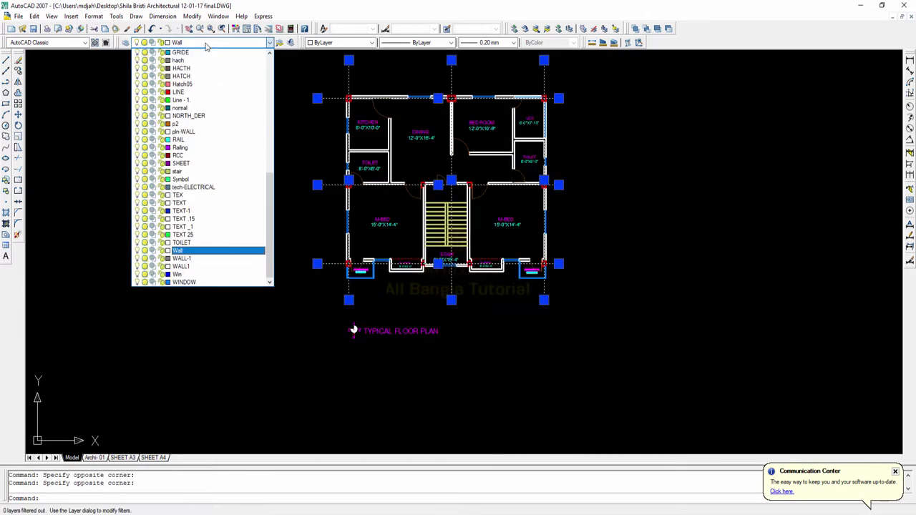
{"action": "key", "text": "g"}
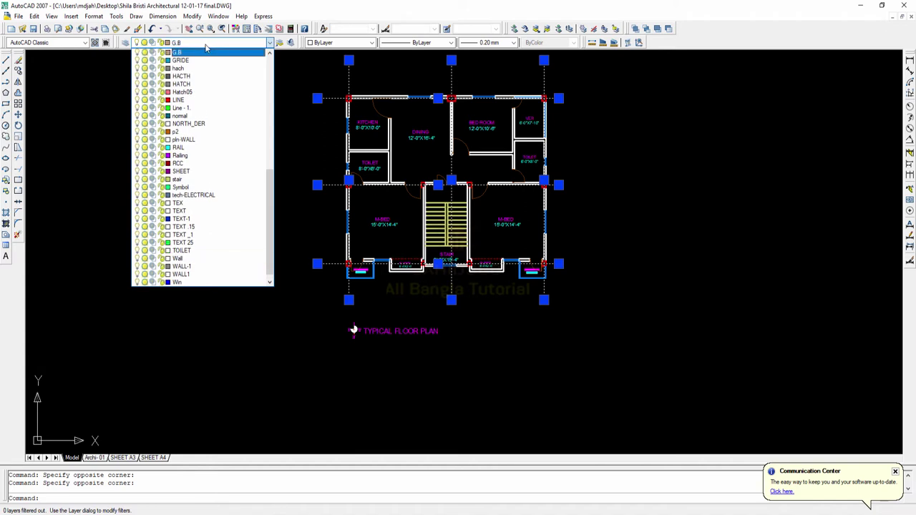
{"action": "left_click", "coordinate": [196, 64]}
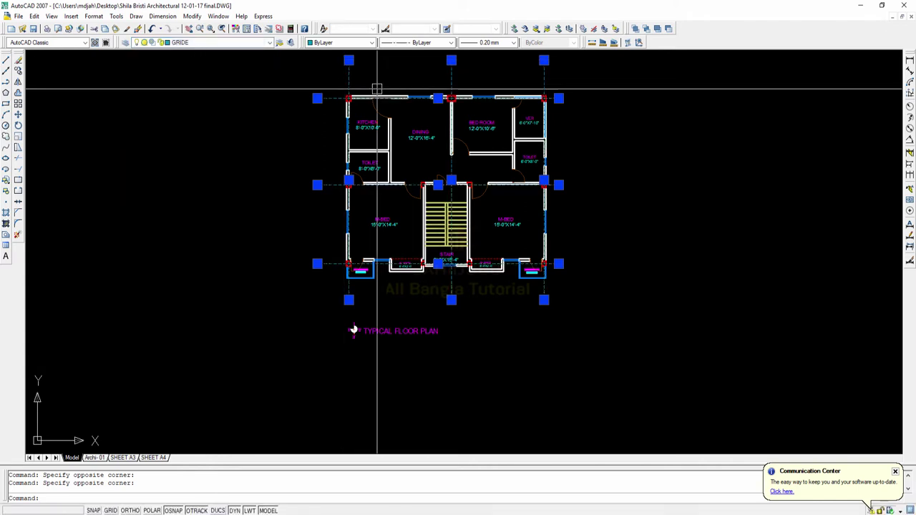
{"action": "middle_click_drag", "start_coordinate": [373, 96], "coordinate": [348, 149]}
{"action": "key", "text": "Escape"}
Step: Examine the grid lines crossing the columns around the kitchen and dining area and across the whole plan
{"action": "scroll", "coordinate": [348, 149], "scroll_direction": "up", "scroll_amount": 6}
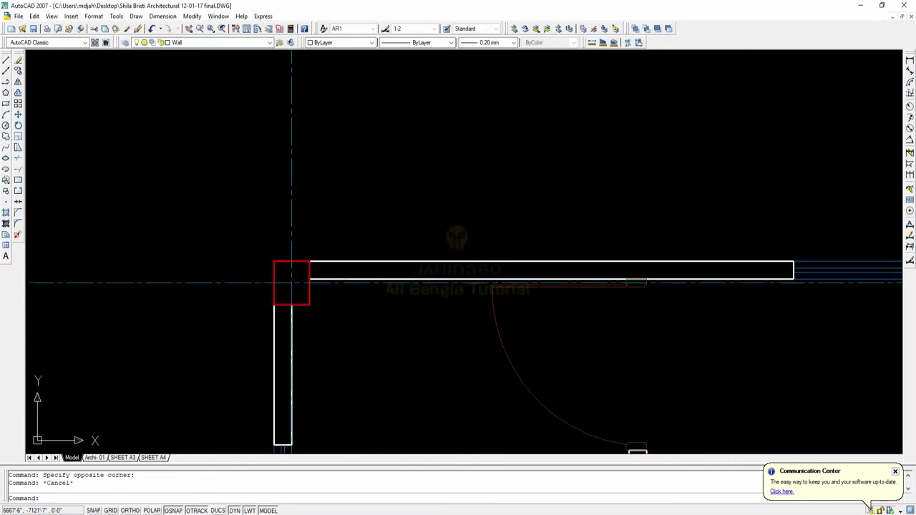
{"action": "scroll", "coordinate": [303, 221], "scroll_direction": "down", "scroll_amount": 2}
{"action": "middle_click_drag", "start_coordinate": [328, 251], "coordinate": [306, 251]}
{"action": "scroll", "coordinate": [317, 251], "scroll_direction": "up", "scroll_amount": 3}
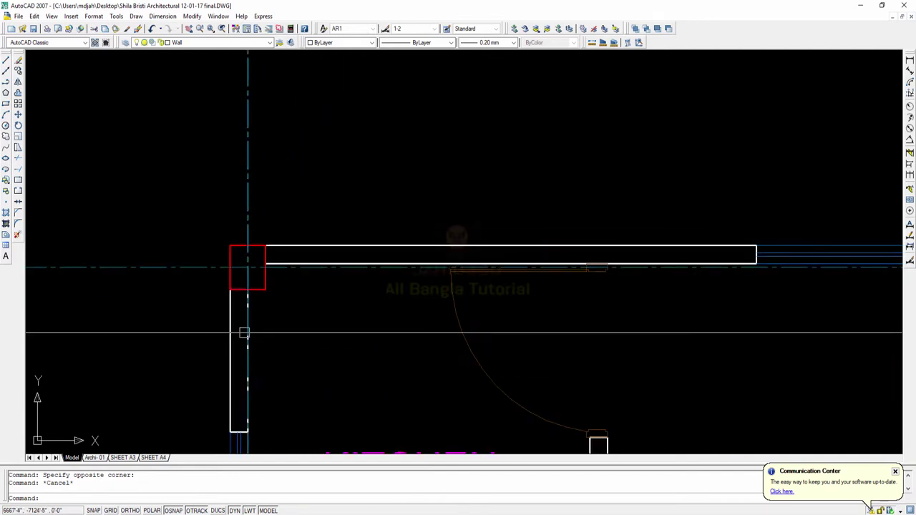
{"action": "left_click", "coordinate": [201, 45]}
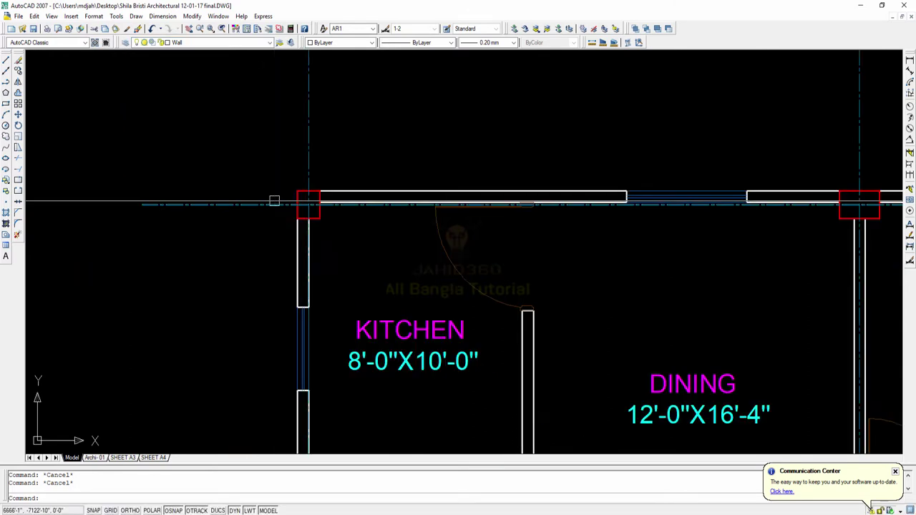
{"action": "middle_click_drag", "start_coordinate": [274, 200], "coordinate": [274, 249]}
{"action": "scroll", "coordinate": [215, 258], "scroll_direction": "up", "scroll_amount": 2}
{"action": "scroll", "coordinate": [240, 253], "scroll_direction": "down", "scroll_amount": 5}
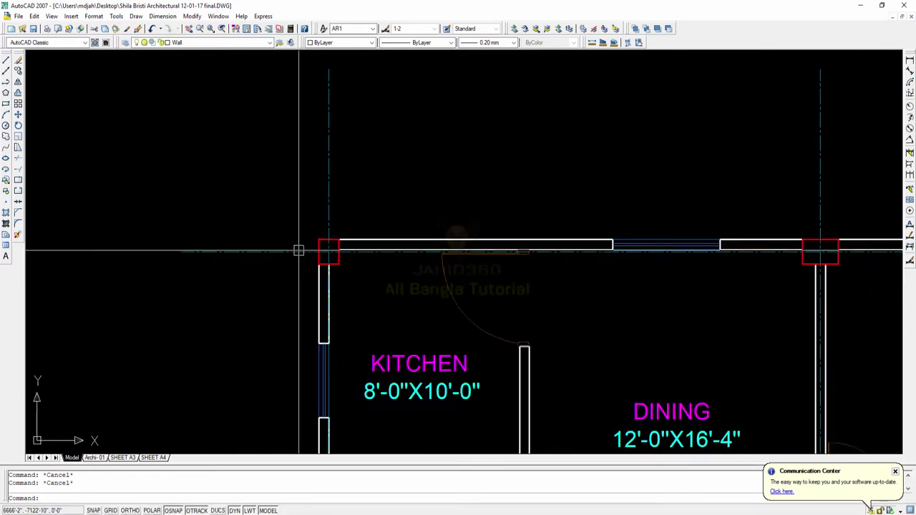
{"action": "scroll", "coordinate": [374, 265], "scroll_direction": "up", "scroll_amount": 2}
{"action": "middle_click_drag", "start_coordinate": [414, 188], "coordinate": [417, 184]}
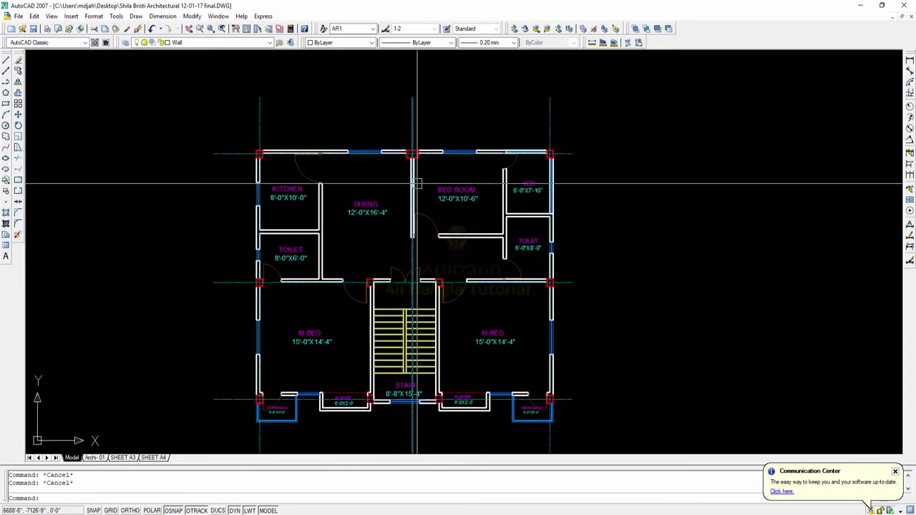
{"action": "scroll", "coordinate": [194, 125], "scroll_direction": "up", "scroll_amount": 4}
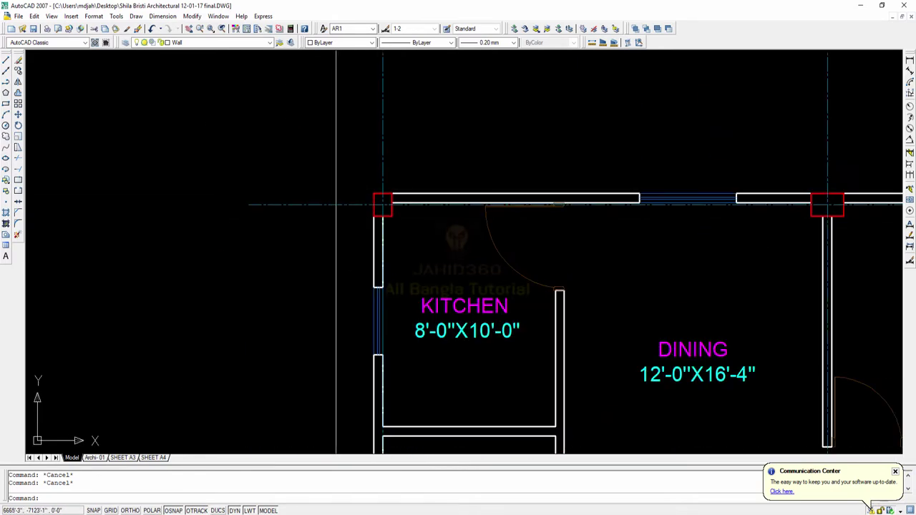
Step: Set the linetype scale of the horizontal grid line above the kitchen and dining area to 10
{"action": "key", "text": "ctrl+1"}
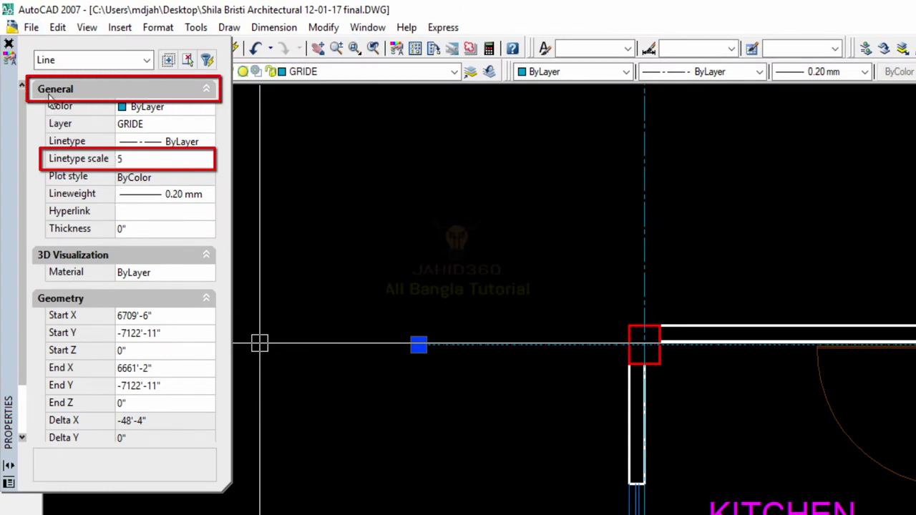
{"action": "left_click", "coordinate": [126, 159]}
{"action": "key", "text": "Return"}
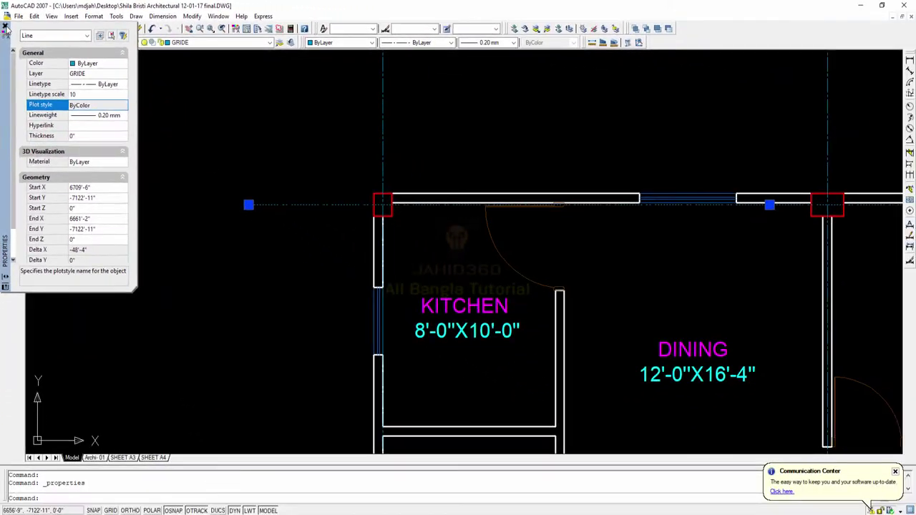
{"action": "left_click", "coordinate": [5, 27]}
{"action": "key", "text": "Escape"}
{"action": "middle_click_drag", "start_coordinate": [338, 240], "coordinate": [276, 269]}
{"action": "scroll", "coordinate": [289, 234], "scroll_direction": "down", "scroll_amount": 4}
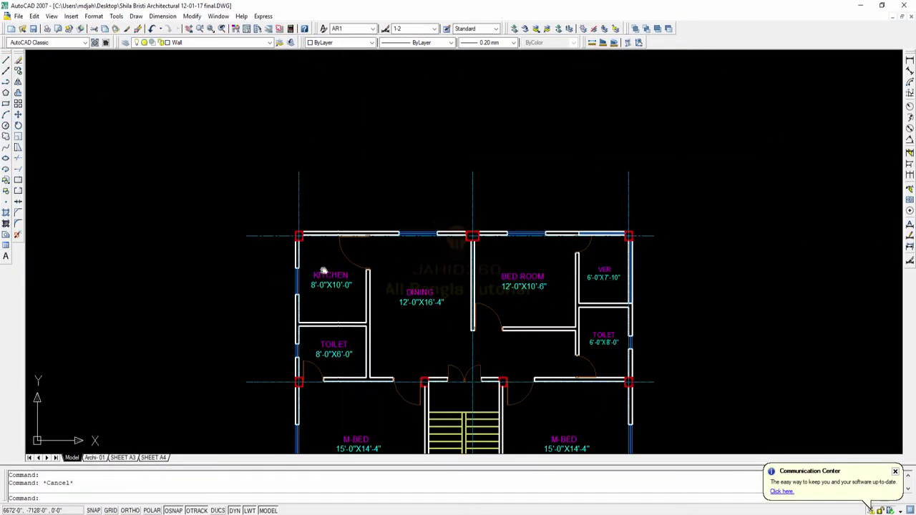
Step: Match the properties of the rescaled horizontal grid line onto the other vertical and horizontal grid lines of the plan
{"action": "middle_click_drag", "start_coordinate": [290, 233], "coordinate": [241, 208]}
{"action": "scroll", "coordinate": [237, 191], "scroll_direction": "up", "scroll_amount": 3}
{"action": "scroll", "coordinate": [247, 226], "scroll_direction": "up", "scroll_amount": 3}
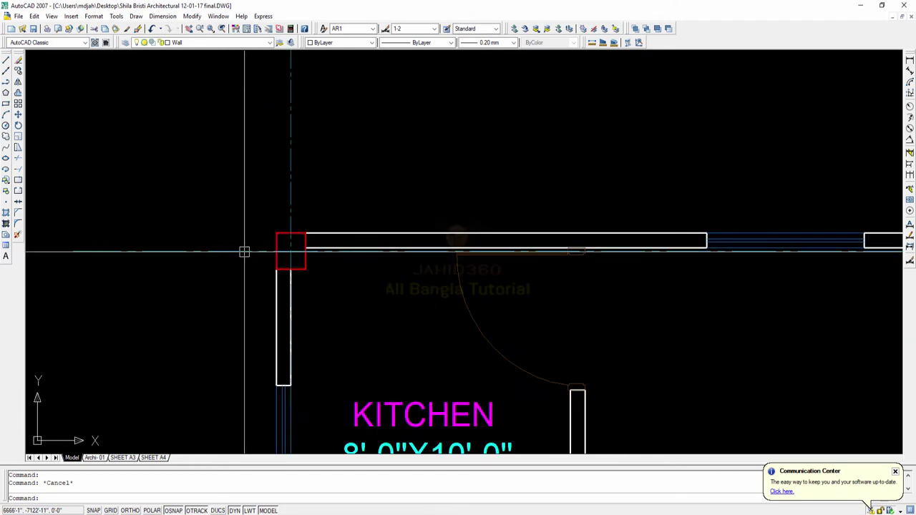
{"action": "type", "text": "m"}
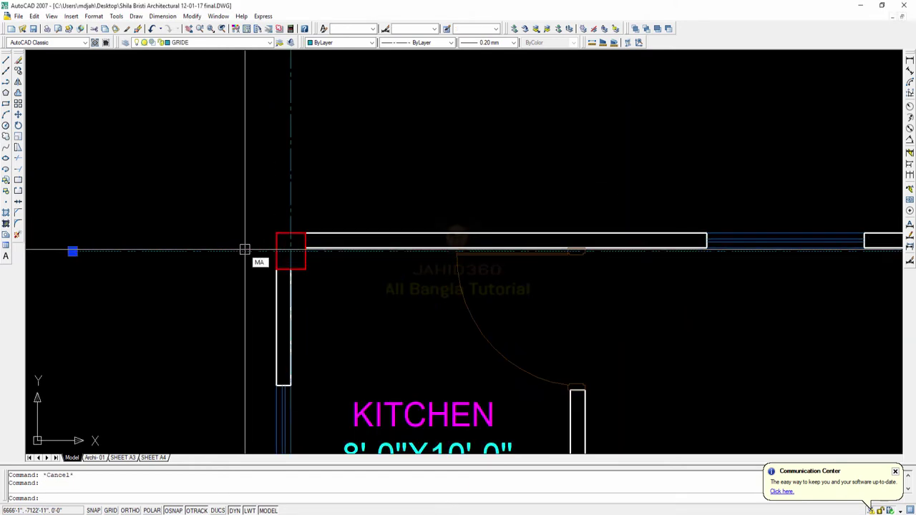
{"action": "type", "text": "a"}
{"action": "key", "text": "Return"}
{"action": "left_click", "coordinate": [291, 189]}
{"action": "scroll", "coordinate": [291, 188], "scroll_direction": "down", "scroll_amount": 4}
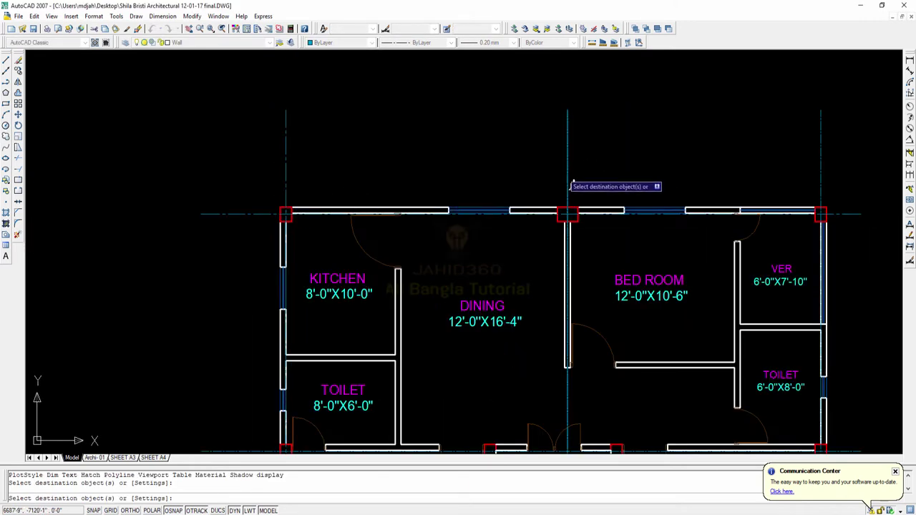
{"action": "middle_click_drag", "start_coordinate": [819, 174], "coordinate": [654, 147]}
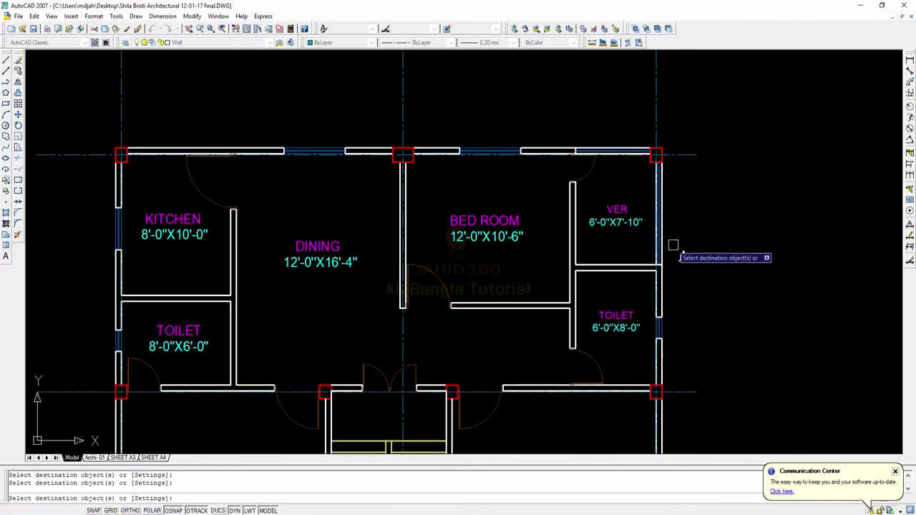
{"action": "middle_click_drag", "start_coordinate": [700, 411], "coordinate": [641, 288]}
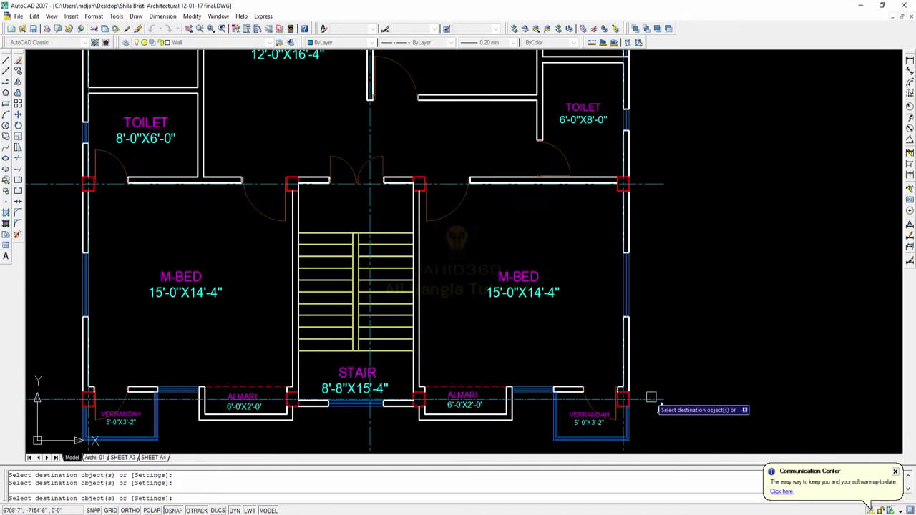
{"action": "middle_click_drag", "start_coordinate": [659, 409], "coordinate": [646, 301]}
{"action": "scroll", "coordinate": [646, 304], "scroll_direction": "down", "scroll_amount": 4}
{"action": "scroll", "coordinate": [555, 317], "scroll_direction": "up", "scroll_amount": 3}
{"action": "key", "text": "Escape"}
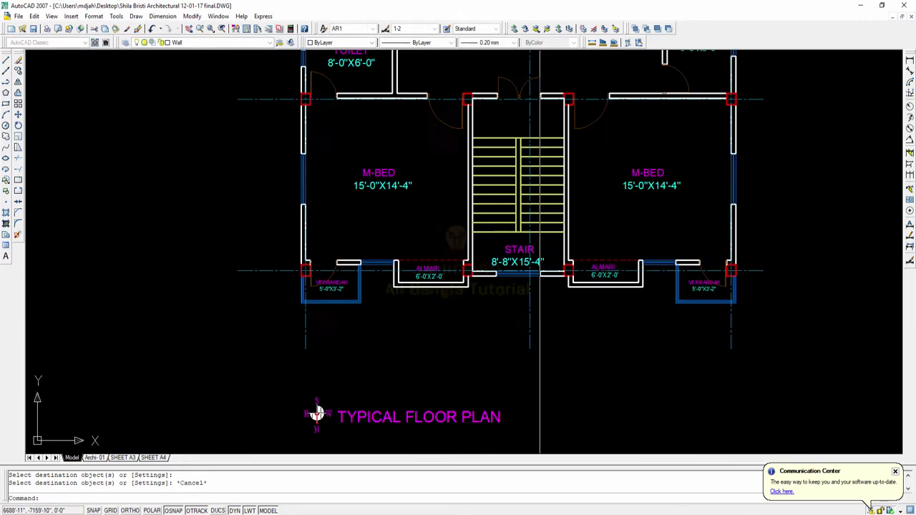
Step: Examine the dash pattern of the grid lines across the whole typical floor plan
{"action": "scroll", "coordinate": [317, 414], "scroll_direction": "up", "scroll_amount": 2}
{"action": "middle_click_drag", "start_coordinate": [221, 435], "coordinate": [199, 449]}
{"action": "scroll", "coordinate": [380, 315], "scroll_direction": "down", "scroll_amount": 6}
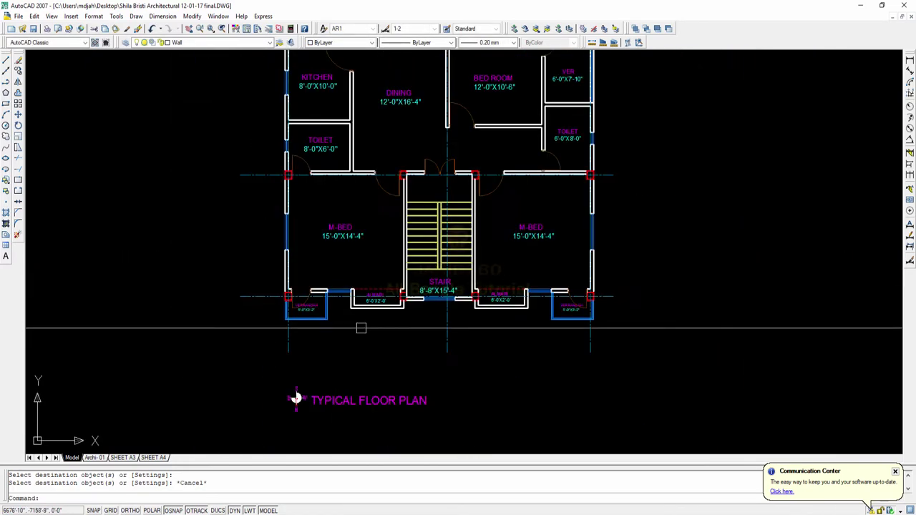
{"action": "scroll", "coordinate": [325, 313], "scroll_direction": "up", "scroll_amount": 6}
{"action": "middle_click_drag", "start_coordinate": [324, 313], "coordinate": [272, 266]}
{"action": "key", "text": "Escape"}
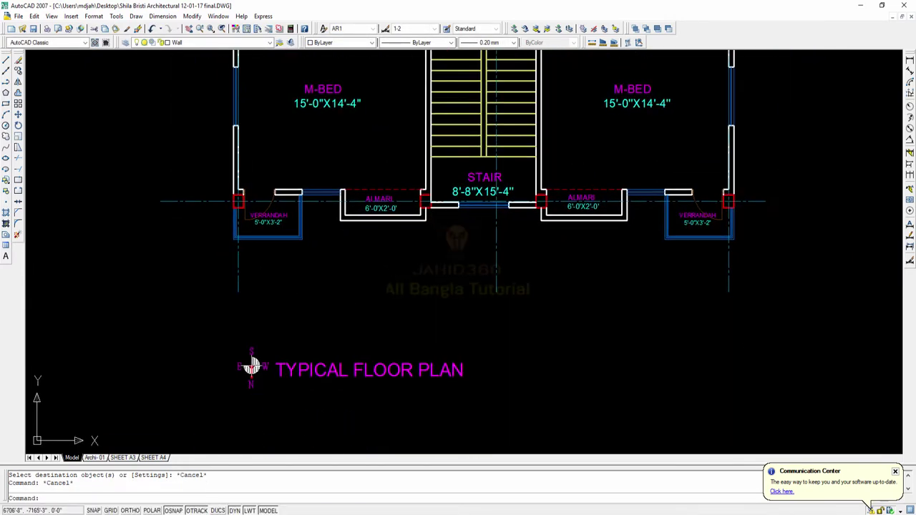
{"action": "scroll", "coordinate": [520, 307], "scroll_direction": "down", "scroll_amount": 5}
{"action": "middle_click_drag", "start_coordinate": [520, 307], "coordinate": [493, 339]}
{"action": "scroll", "coordinate": [443, 208], "scroll_direction": "up", "scroll_amount": 4}
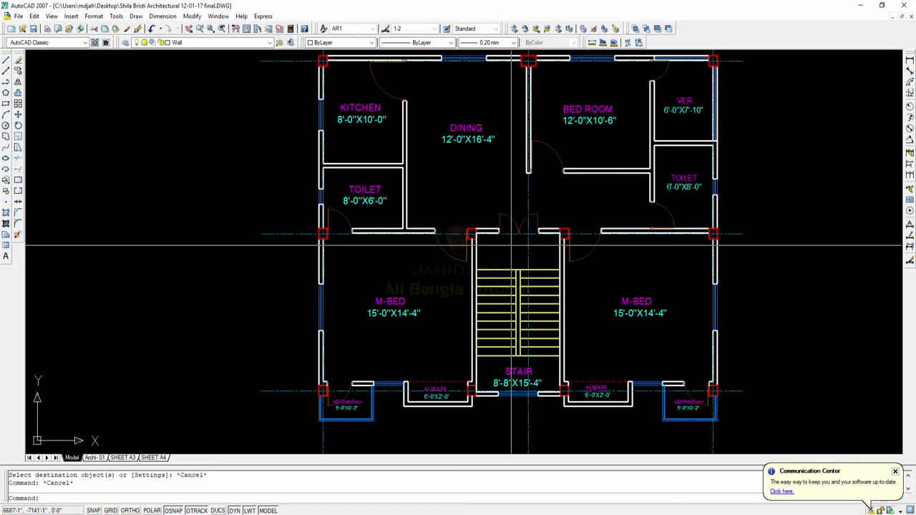
{"action": "scroll", "coordinate": [533, 235], "scroll_direction": "up", "scroll_amount": 4}
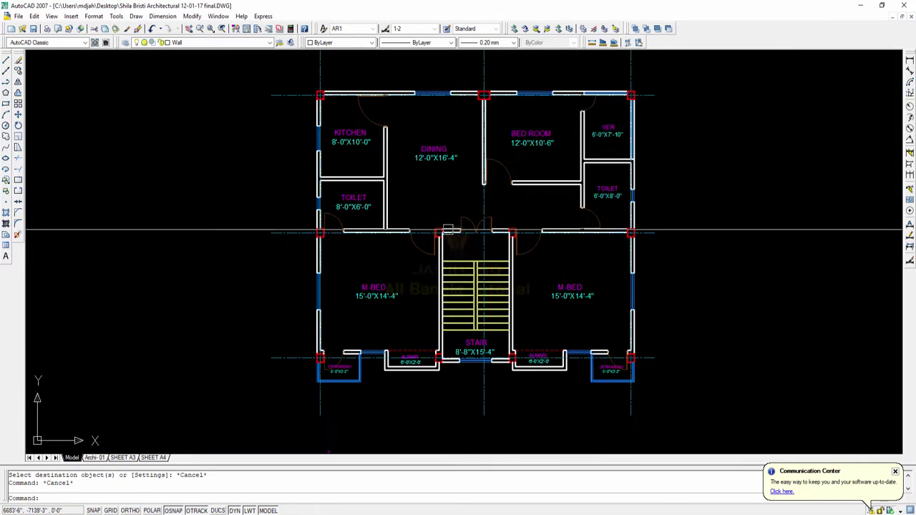
{"action": "middle_click_drag", "start_coordinate": [348, 96], "coordinate": [324, 179]}
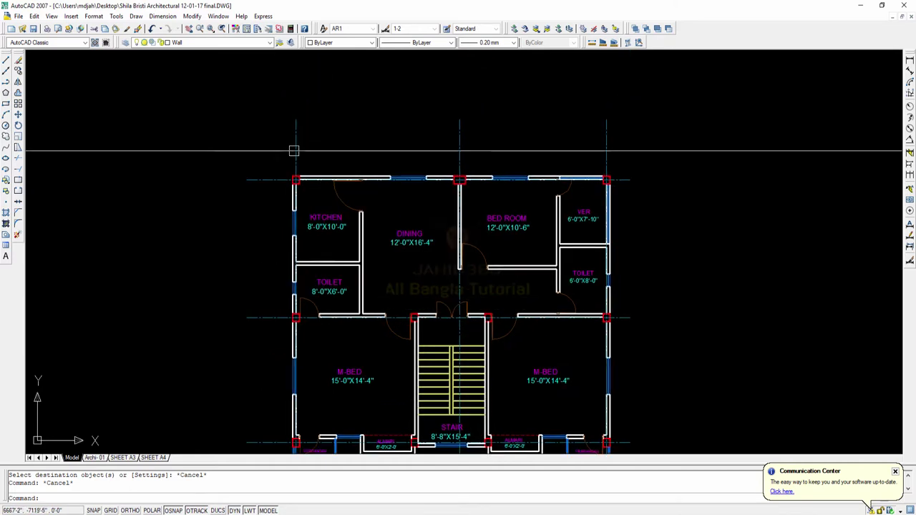
{"action": "scroll", "coordinate": [380, 152], "scroll_direction": "down", "scroll_amount": 2}
{"action": "middle_click_drag", "start_coordinate": [341, 146], "coordinate": [323, 178]}
{"action": "scroll", "coordinate": [368, 162], "scroll_direction": "up", "scroll_amount": 3}
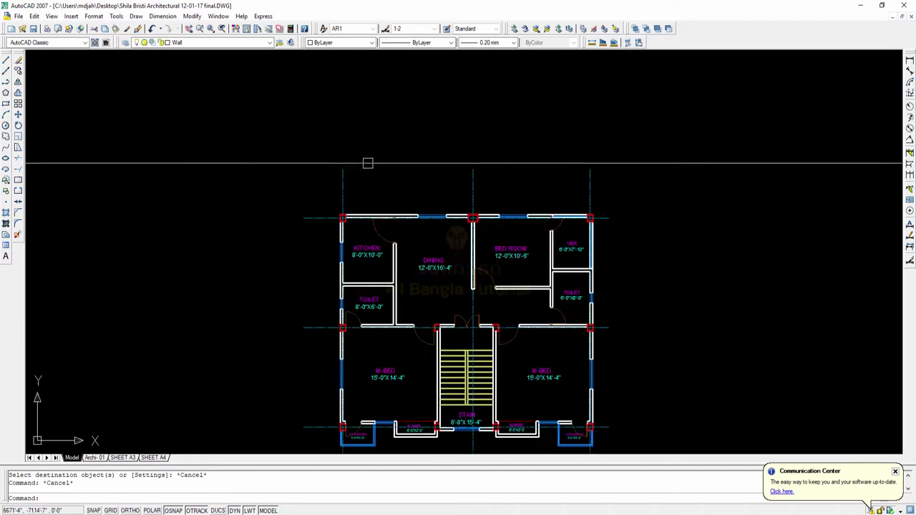
Step: Copy the 01 grid bubble from the 1ST FLOOR PLAN by its tip onto the upper end of the kitchen-side vertical grid line
{"action": "scroll", "coordinate": [382, 164], "scroll_direction": "down", "scroll_amount": 4}
{"action": "middle_click_drag", "start_coordinate": [382, 164], "coordinate": [366, 220]}
{"action": "scroll", "coordinate": [366, 220], "scroll_direction": "down", "scroll_amount": 2}
{"action": "scroll", "coordinate": [282, 139], "scroll_direction": "up", "scroll_amount": 8}
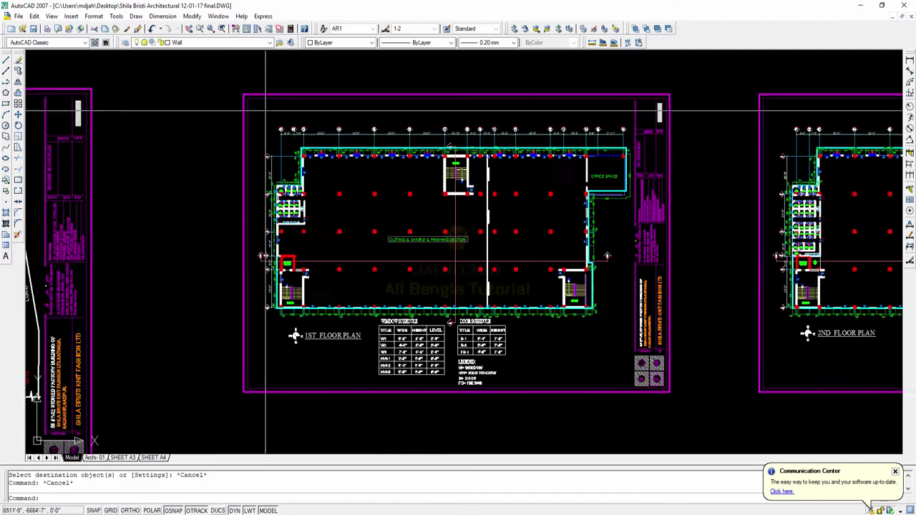
{"action": "left_click", "coordinate": [290, 113]}
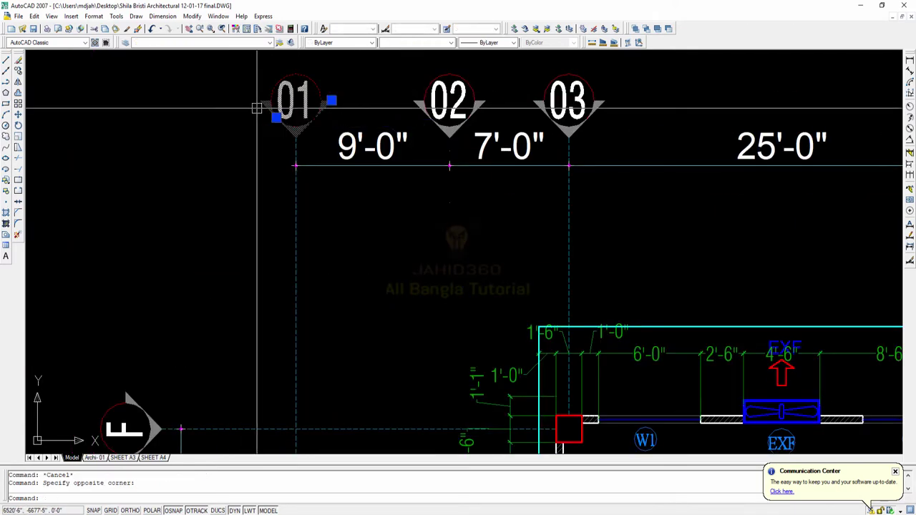
{"action": "left_click", "coordinate": [18, 71]}
{"action": "left_click", "coordinate": [295, 136]}
{"action": "scroll", "coordinate": [342, 186], "scroll_direction": "down", "scroll_amount": 2}
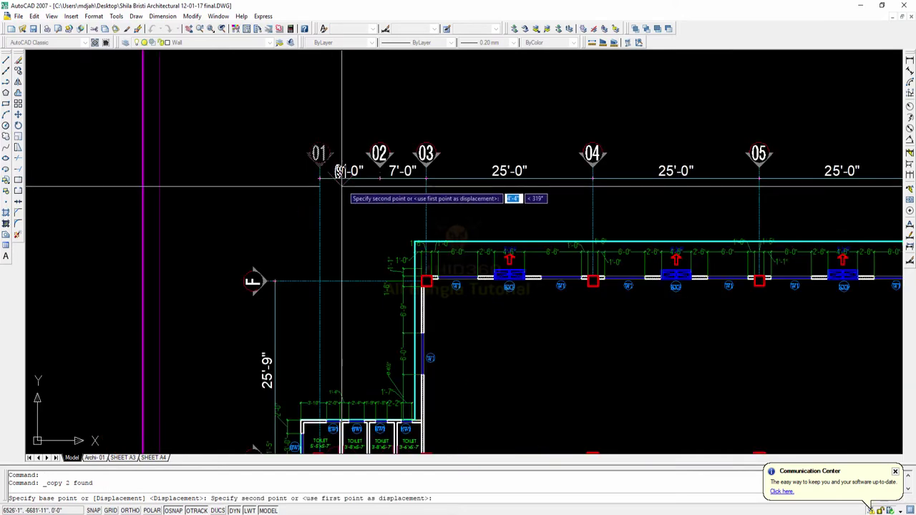
{"action": "key", "text": "F8"}
{"action": "scroll", "coordinate": [400, 266], "scroll_direction": "down", "scroll_amount": 3}
{"action": "middle_click_drag", "start_coordinate": [393, 236], "coordinate": [340, 72]}
{"action": "scroll", "coordinate": [343, 134], "scroll_direction": "down", "scroll_amount": 2}
{"action": "scroll", "coordinate": [407, 311], "scroll_direction": "up", "scroll_amount": 2}
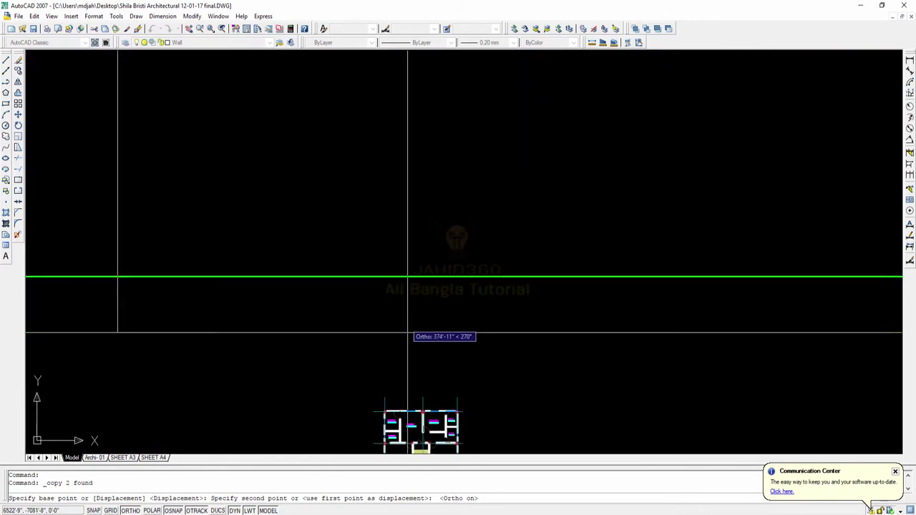
{"action": "scroll", "coordinate": [422, 336], "scroll_direction": "up", "scroll_amount": 2}
{"action": "scroll", "coordinate": [348, 265], "scroll_direction": "up", "scroll_amount": 2}
{"action": "left_click", "coordinate": [327, 295]}
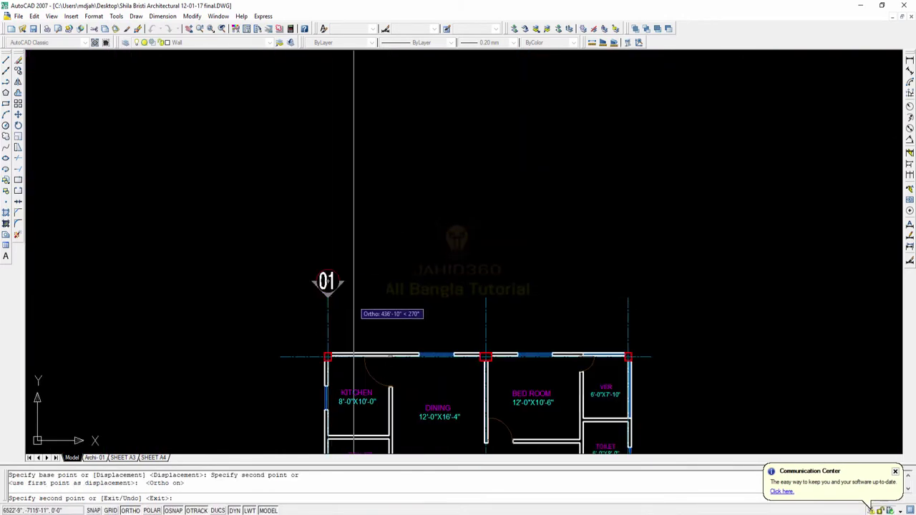
{"action": "scroll", "coordinate": [338, 289], "scroll_direction": "up", "scroll_amount": 5}
{"action": "middle_click_drag", "start_coordinate": [319, 278], "coordinate": [356, 260]}
{"action": "key", "text": "Escape"}
Step: Draw a circle about the size of the 01 bubble's circle in the empty space beside it
{"action": "scroll", "coordinate": [409, 254], "scroll_direction": "down", "scroll_amount": 1}
{"action": "scroll", "coordinate": [409, 253], "scroll_direction": "down", "scroll_amount": 1}
{"action": "middle_click_drag", "start_coordinate": [425, 263], "coordinate": [375, 258]}
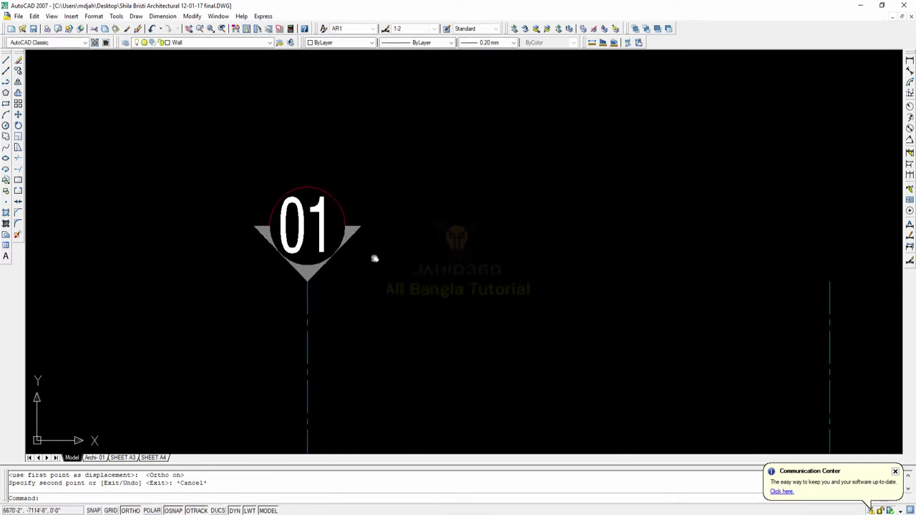
{"action": "key", "text": "Escape"}
{"action": "key", "text": "Escape"}
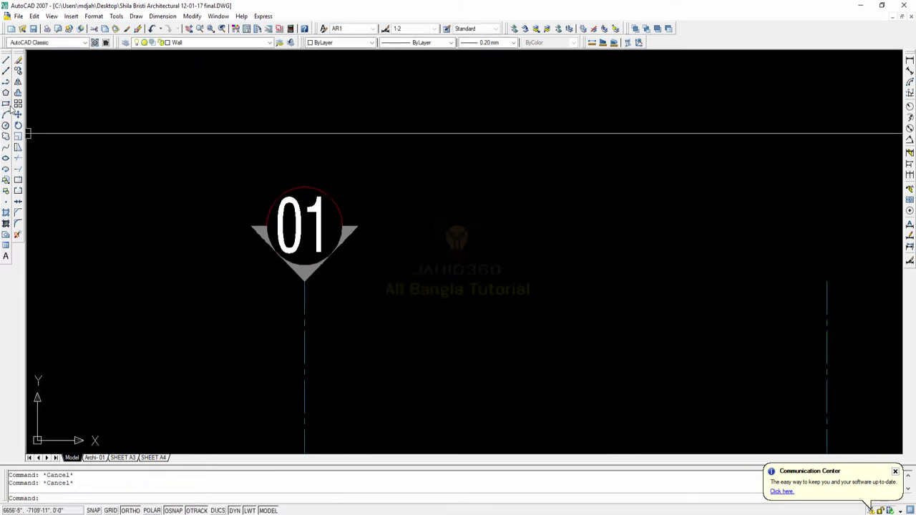
{"action": "left_click", "coordinate": [6, 125]}
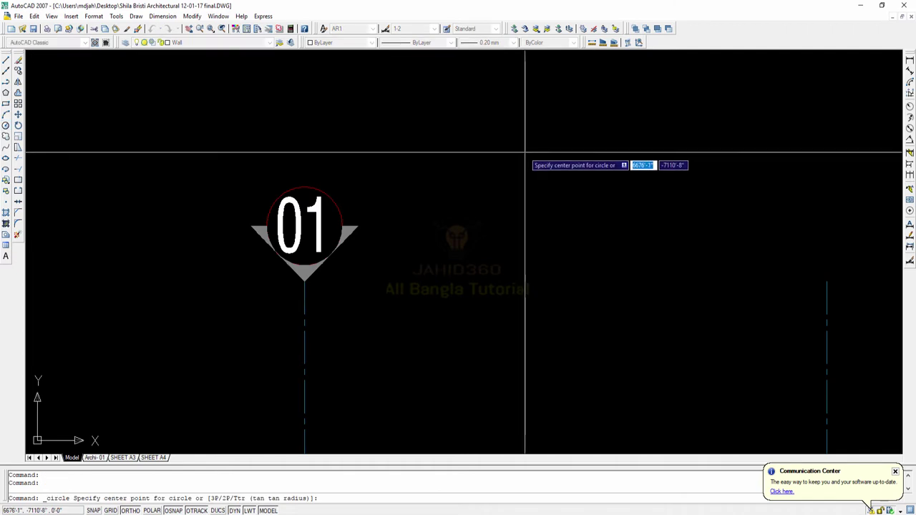
{"action": "left_click", "coordinate": [525, 152]}
{"action": "left_click", "coordinate": [554, 179]}
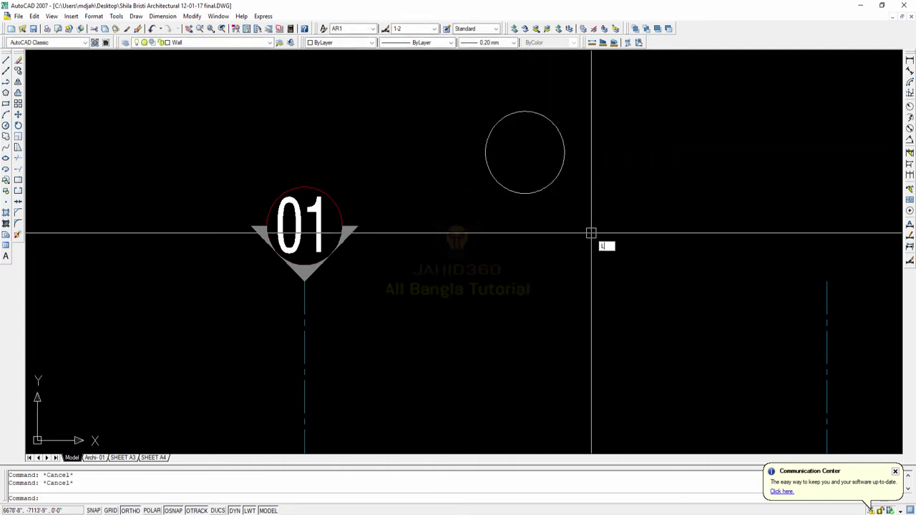
Step: Draw a vertical line from the new circle's centre down past its lower edge
{"action": "key", "text": "Return"}
{"action": "scroll", "coordinate": [592, 233], "scroll_direction": "down", "scroll_amount": 3}
{"action": "left_click", "coordinate": [564, 217]}
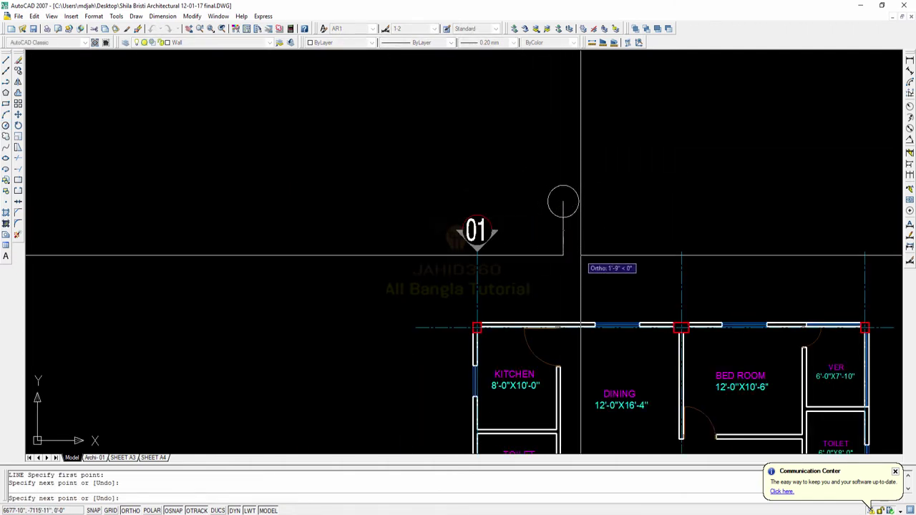
{"action": "key", "text": "Escape"}
Step: Draw a polyline from the circle's right quadrant a short way outward and diagonally down to the vertical line
{"action": "scroll", "coordinate": [556, 230], "scroll_direction": "up", "scroll_amount": 3}
{"action": "middle_click_drag", "start_coordinate": [523, 222], "coordinate": [484, 223]}
{"action": "type", "text": "pl"}
{"action": "key", "text": "Return"}
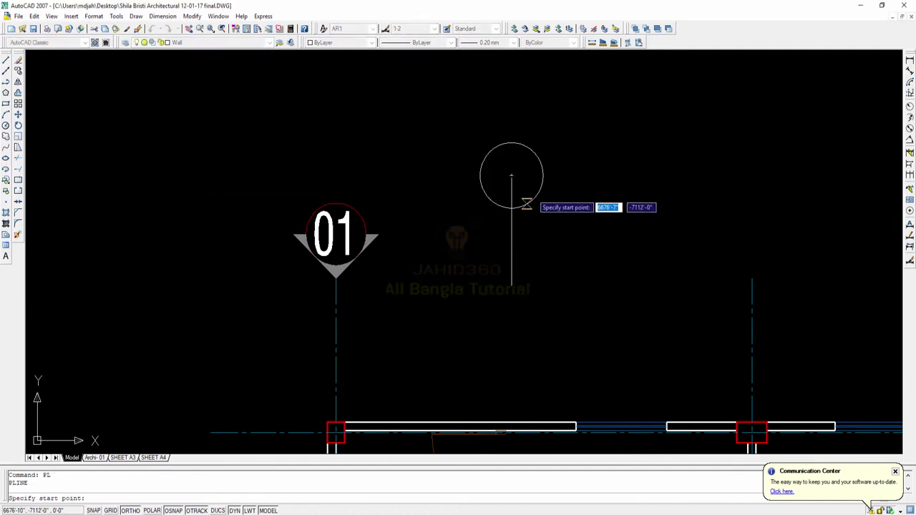
{"action": "left_click", "coordinate": [542, 176]}
{"action": "left_click", "coordinate": [566, 176]}
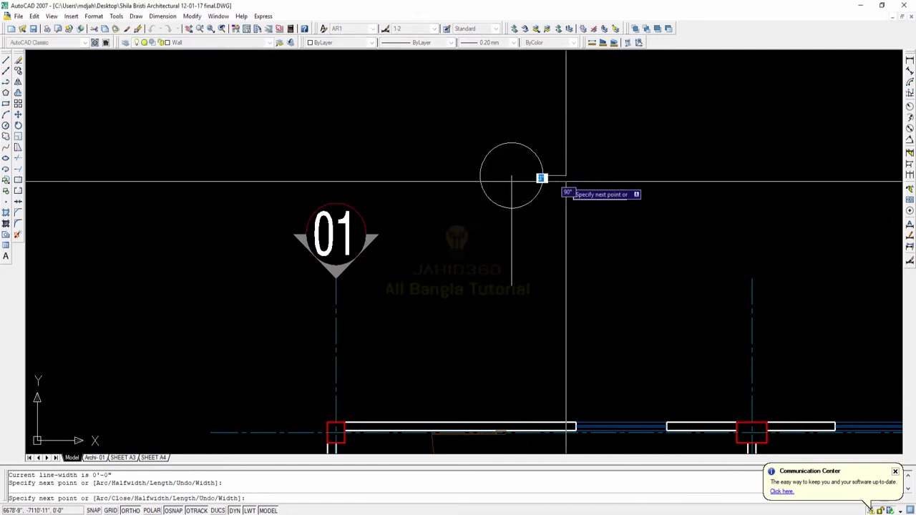
{"action": "left_click", "coordinate": [511, 248]}
{"action": "key", "text": "Return"}
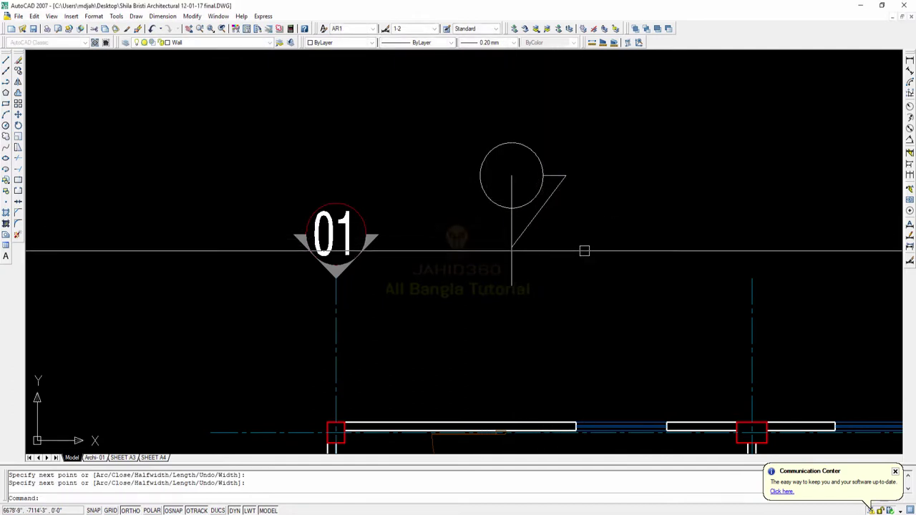
Step: Mirror the polyline about the vertical line to complete the pointer, and erase the vertical line
{"action": "type", "text": "mi"}
{"action": "key", "text": "Return"}
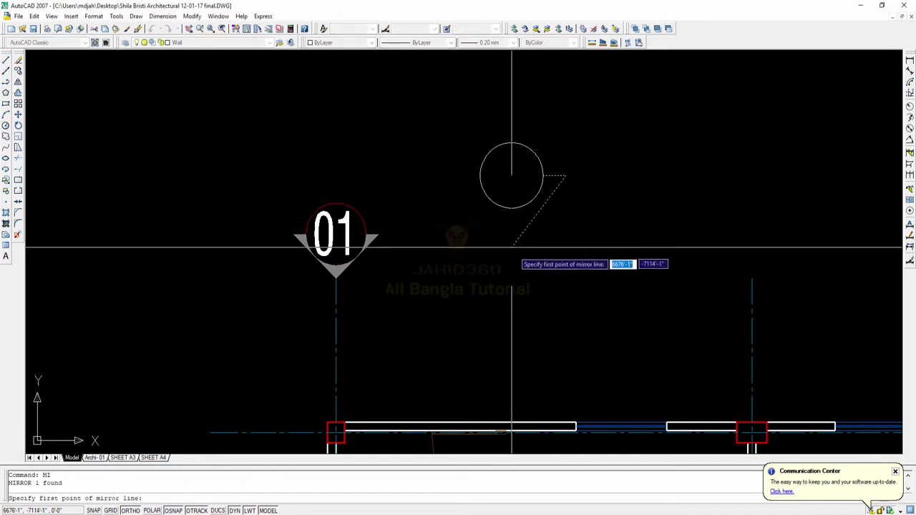
{"action": "left_click", "coordinate": [511, 248]}
{"action": "key", "text": "Return"}
{"action": "key", "text": "Escape"}
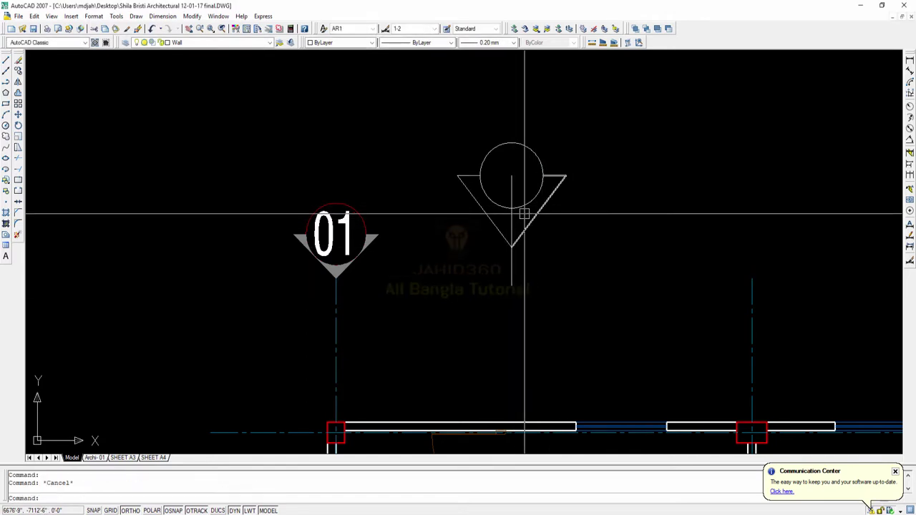
{"action": "type", "text": "e"}
{"action": "key", "text": "Return"}
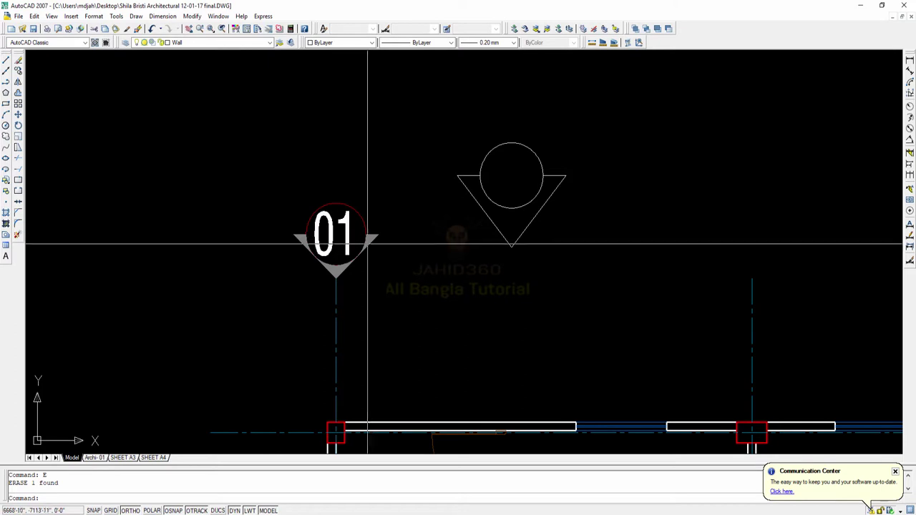
Step: Fill the new pointer area around the circle with a one-colour blue gradient, reducing the tint so it looks solid
{"action": "scroll", "coordinate": [485, 250], "scroll_direction": "up", "scroll_amount": 3}
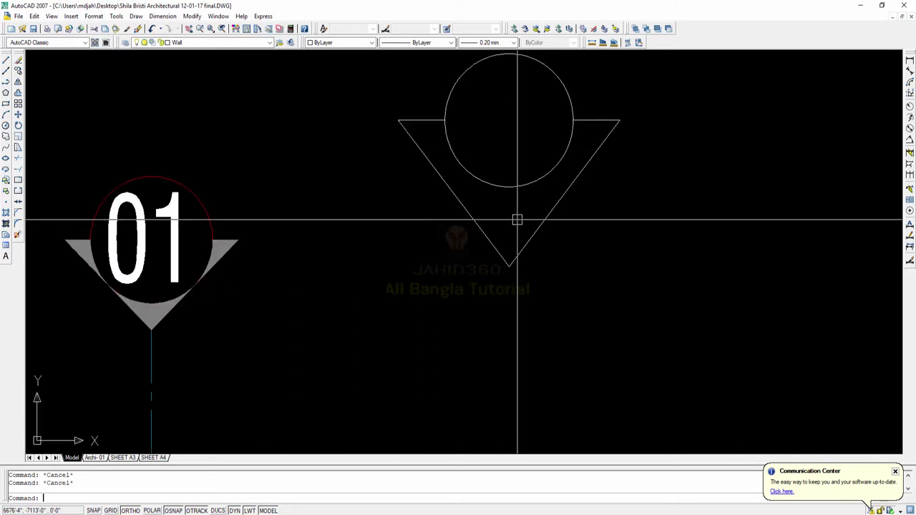
{"action": "key", "text": "Return"}
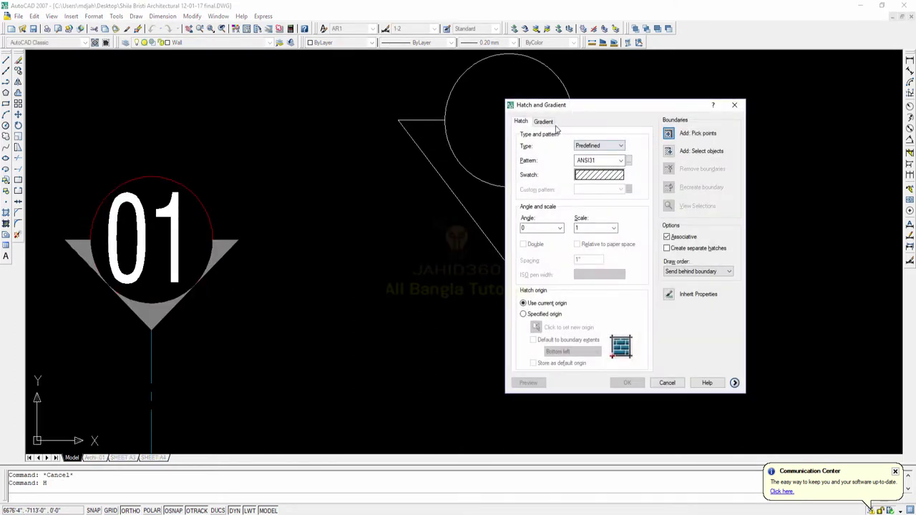
{"action": "left_click", "coordinate": [545, 121]}
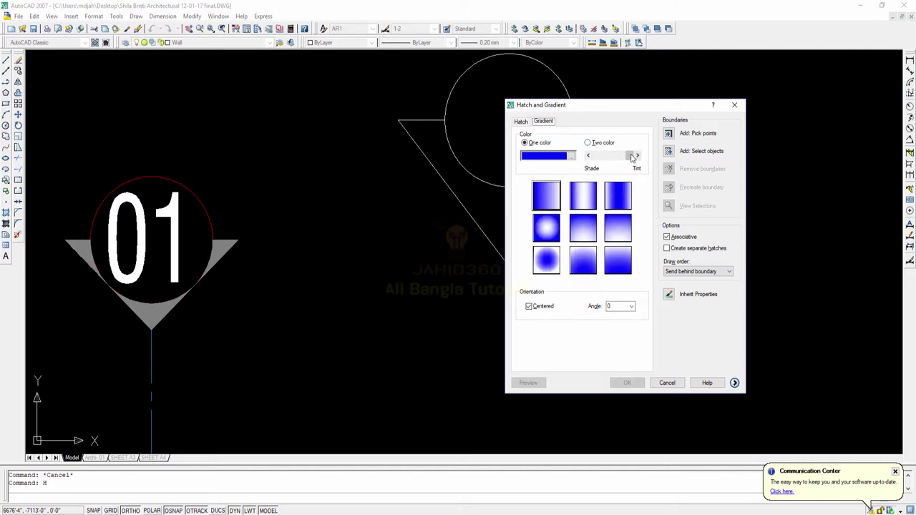
{"action": "left_click_drag", "start_coordinate": [633, 158], "coordinate": [614, 159]}
{"action": "left_click", "coordinate": [670, 135]}
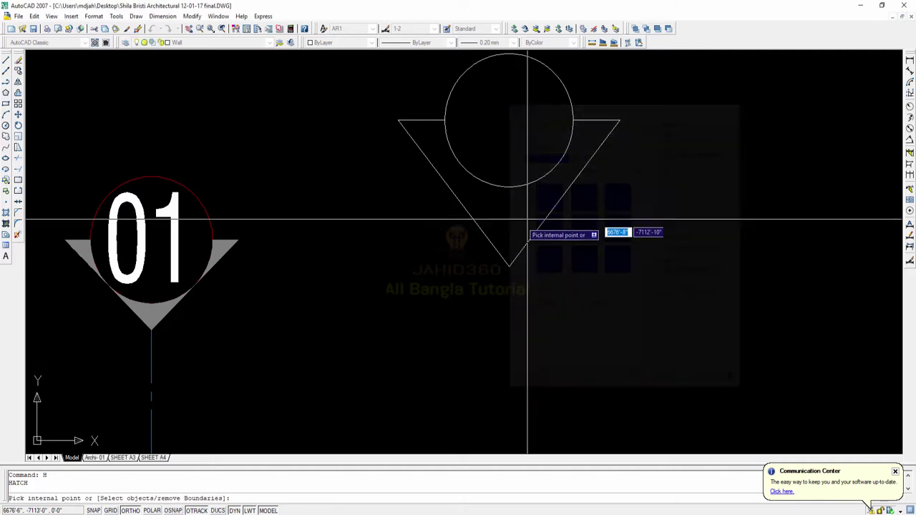
{"action": "left_click", "coordinate": [528, 219]}
{"action": "key", "text": "Return"}
{"action": "key", "text": "Return"}
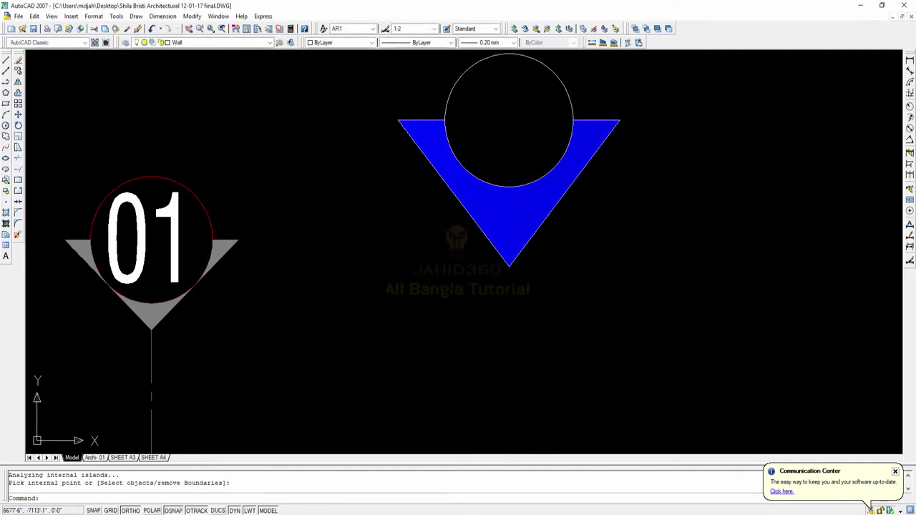
Step: Set the colour of the new bubble's circle to Red
{"action": "scroll", "coordinate": [505, 236], "scroll_direction": "down", "scroll_amount": 3}
{"action": "scroll", "coordinate": [475, 178], "scroll_direction": "up", "scroll_amount": 2}
{"action": "scroll", "coordinate": [475, 178], "scroll_direction": "up", "scroll_amount": 2}
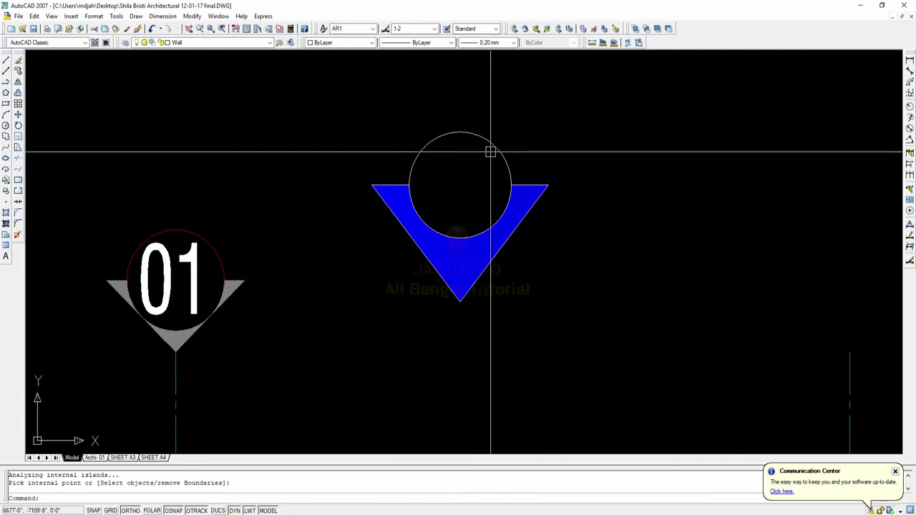
{"action": "left_click", "coordinate": [489, 145]}
{"action": "left_click", "coordinate": [351, 43]}
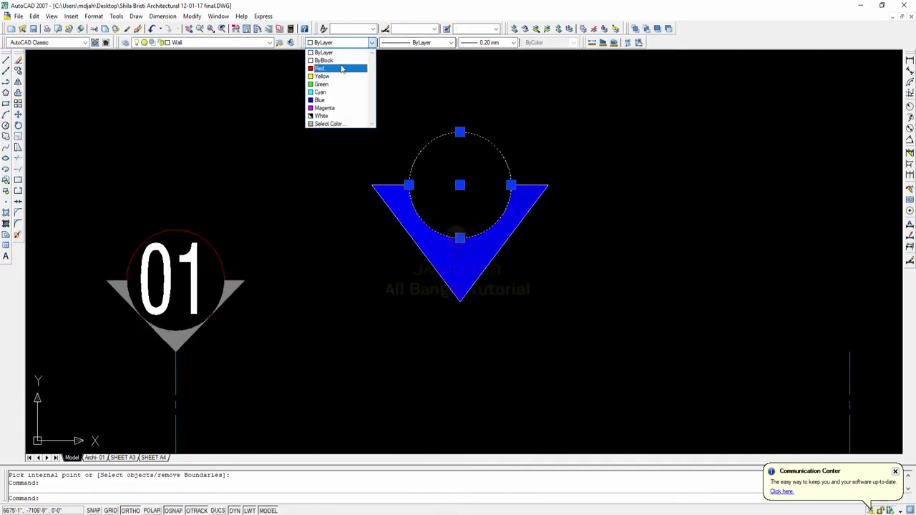
{"action": "left_click", "coordinate": [341, 69]}
{"action": "key", "text": "Escape"}
Step: Erase the blue gradient fill from the new pointer
{"action": "scroll", "coordinate": [508, 190], "scroll_direction": "down", "scroll_amount": 3}
{"action": "scroll", "coordinate": [552, 215], "scroll_direction": "up", "scroll_amount": 2}
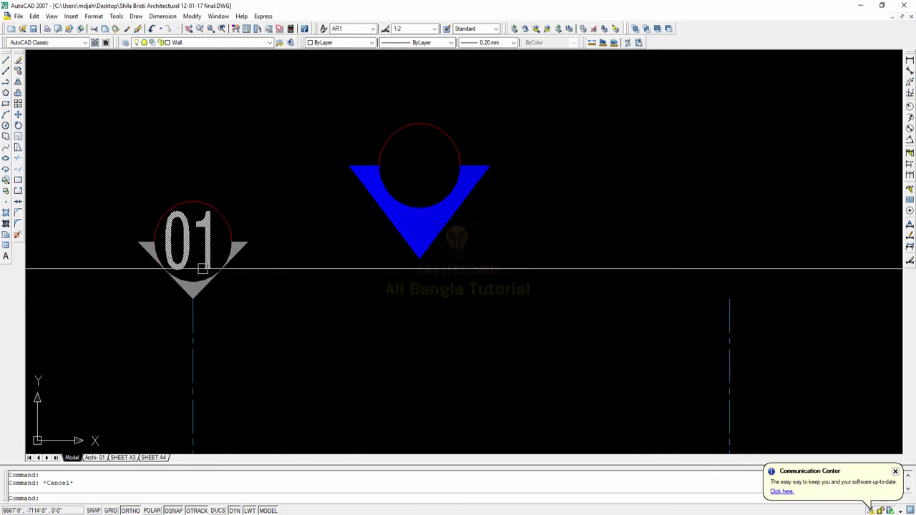
{"action": "scroll", "coordinate": [425, 201], "scroll_direction": "up", "scroll_amount": 2}
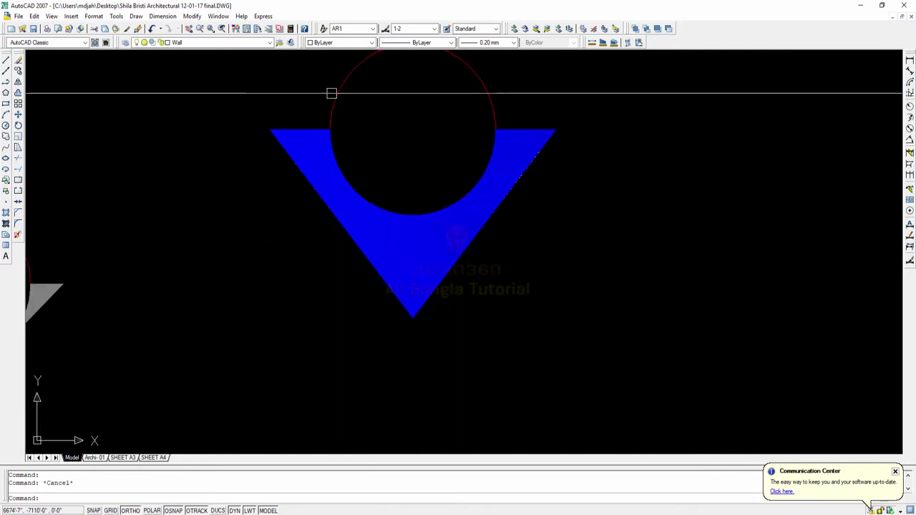
{"action": "left_click", "coordinate": [364, 215]}
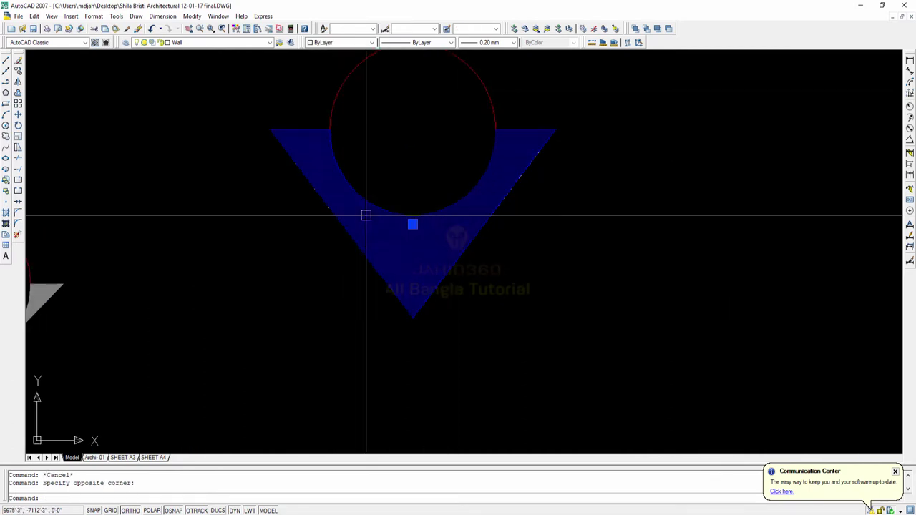
{"action": "key", "text": "Return"}
Step: Move the red circle slightly down inside the new pointer outline
{"action": "left_click", "coordinate": [410, 212]}
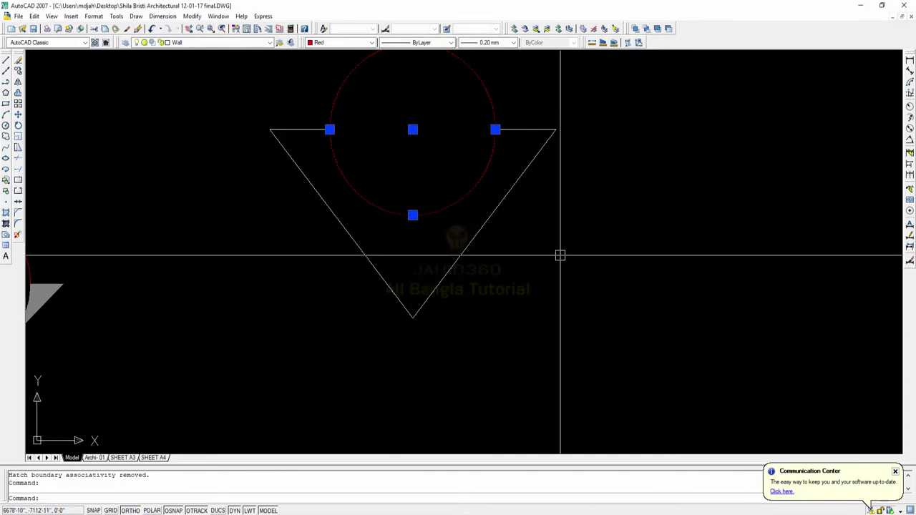
{"action": "type", "text": "M"}
{"action": "key", "text": "Return"}
{"action": "left_click", "coordinate": [561, 256]}
{"action": "left_click", "coordinate": [566, 280]}
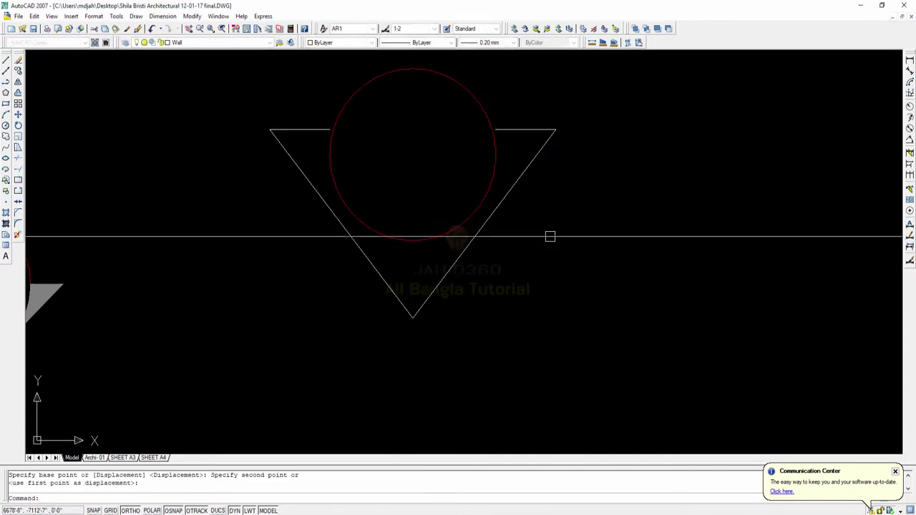
Step: Erase the practice circle and both halves of its pointer outline beside the 01 bubble
{"action": "scroll", "coordinate": [439, 235], "scroll_direction": "down", "scroll_amount": 4}
{"action": "scroll", "coordinate": [279, 274], "scroll_direction": "up", "scroll_amount": 3}
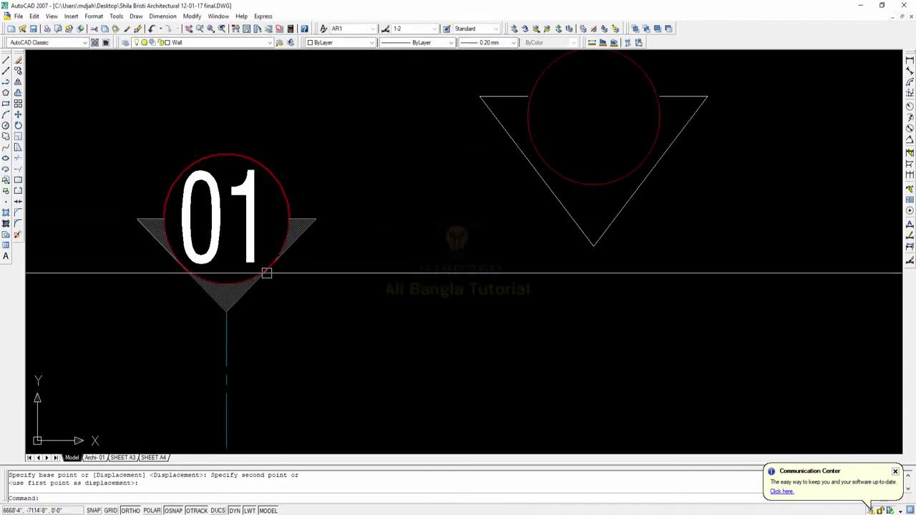
{"action": "middle_click_drag", "start_coordinate": [620, 153], "coordinate": [577, 212]}
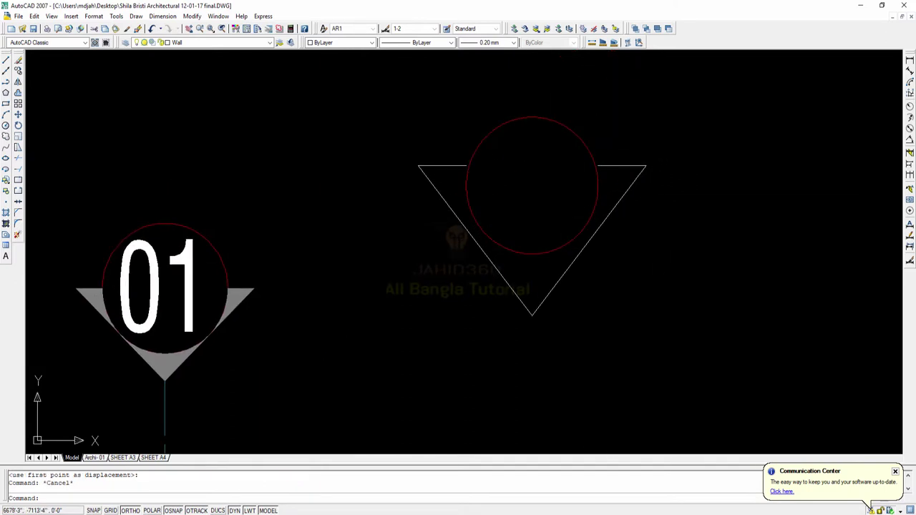
{"action": "left_click", "coordinate": [665, 286]}
{"action": "left_click", "coordinate": [350, 106]}
{"action": "type", "text": "E"}
{"action": "key", "text": "Return"}
{"action": "scroll", "coordinate": [474, 191], "scroll_direction": "down", "scroll_amount": 3}
{"action": "scroll", "coordinate": [340, 237], "scroll_direction": "up", "scroll_amount": 3}
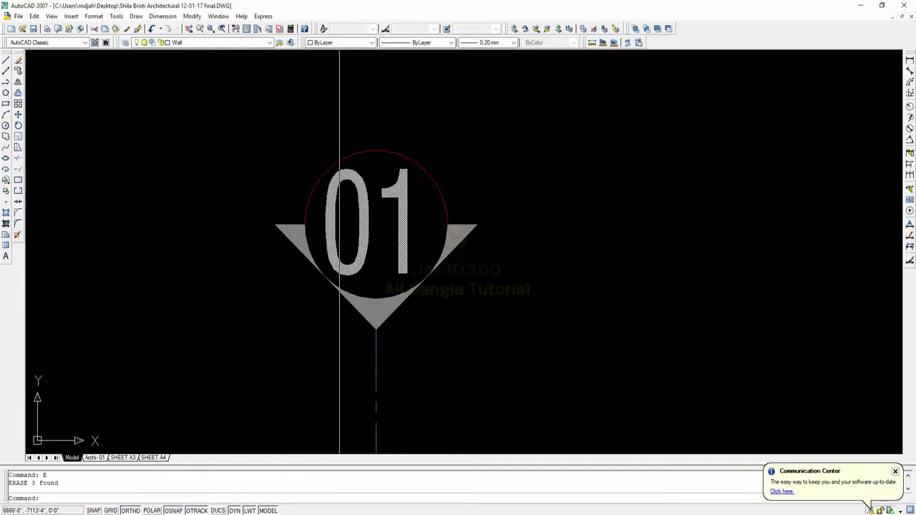
Step: Scale the 01 grid bubble and its text by .5 about the pointer tip
{"action": "scroll", "coordinate": [340, 228], "scroll_direction": "down", "scroll_amount": 6}
{"action": "scroll", "coordinate": [463, 251], "scroll_direction": "up", "scroll_amount": 2}
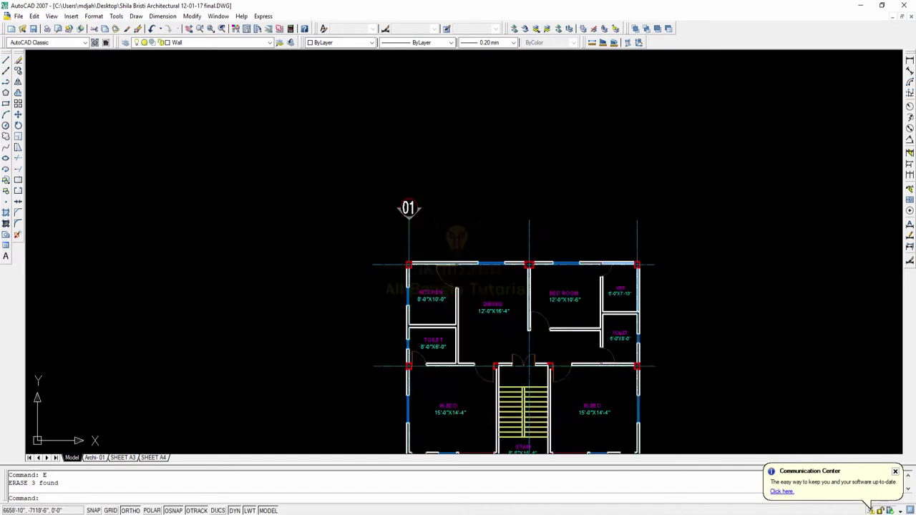
{"action": "scroll", "coordinate": [435, 188], "scroll_direction": "up", "scroll_amount": 8}
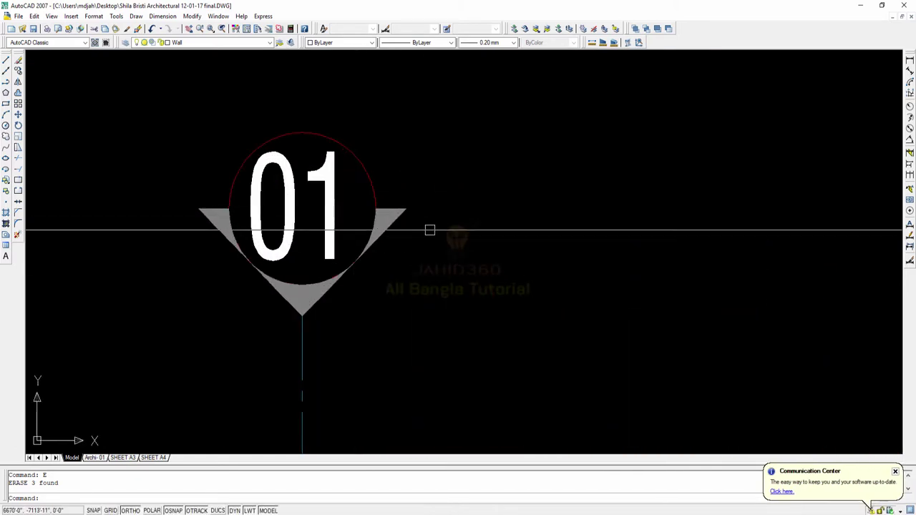
{"action": "left_click", "coordinate": [455, 236]}
{"action": "left_click", "coordinate": [106, 157]}
{"action": "type", "text": "SC"}
{"action": "key", "text": "Return"}
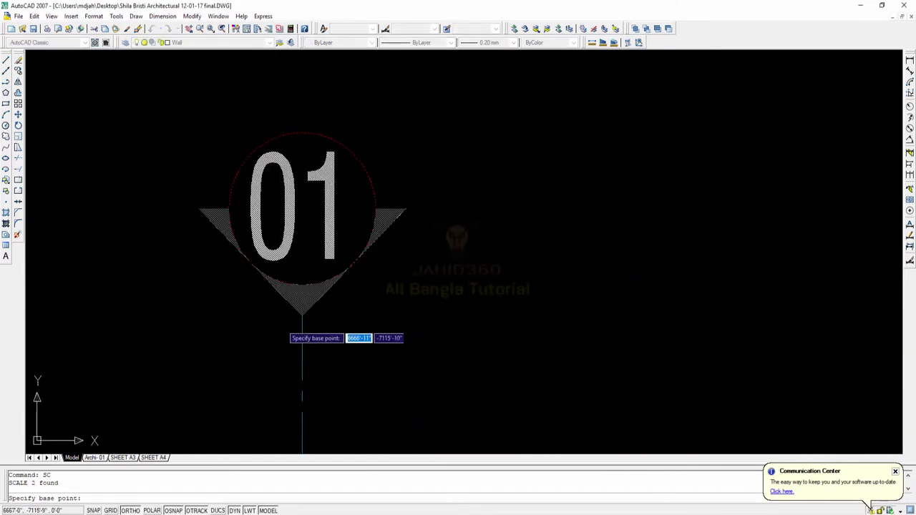
{"action": "left_click", "coordinate": [302, 316]}
{"action": "type", "text": ".5"}
{"action": "key", "text": "Return"}
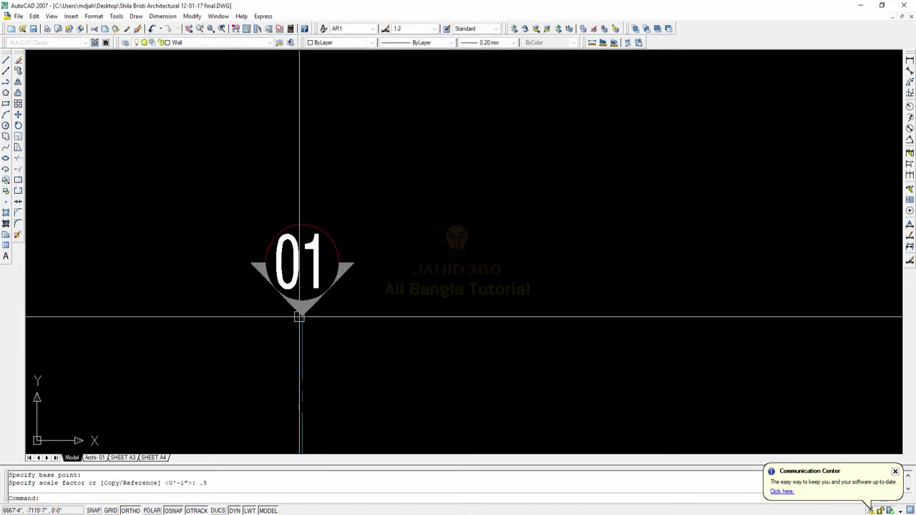
Step: Copy the scaled 01 bubble from its pointer tip to the upper ends of the other two vertical grid lines
{"action": "scroll", "coordinate": [323, 327], "scroll_direction": "down", "scroll_amount": 5}
{"action": "middle_click_drag", "start_coordinate": [396, 329], "coordinate": [344, 267]}
{"action": "scroll", "coordinate": [293, 274], "scroll_direction": "up", "scroll_amount": 2}
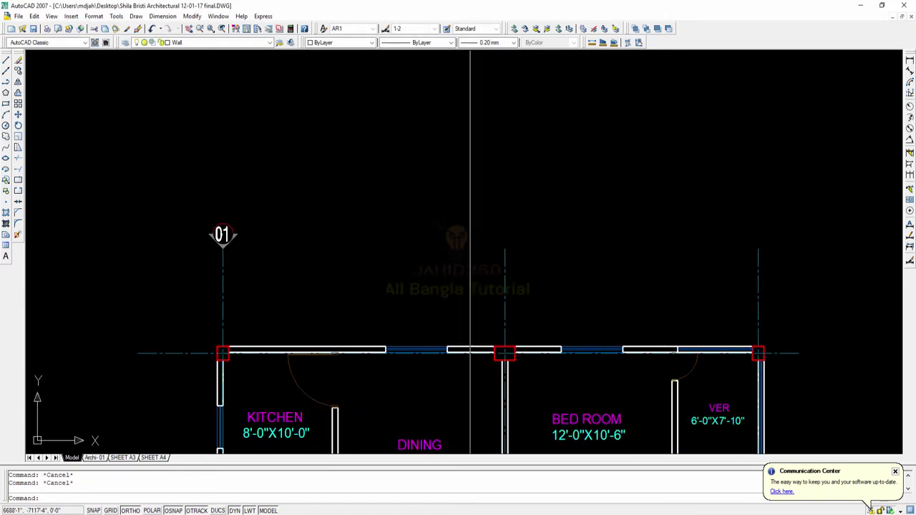
{"action": "scroll", "coordinate": [189, 247], "scroll_direction": "up", "scroll_amount": 5}
{"action": "left_click", "coordinate": [388, 227]}
{"action": "left_click", "coordinate": [168, 170]}
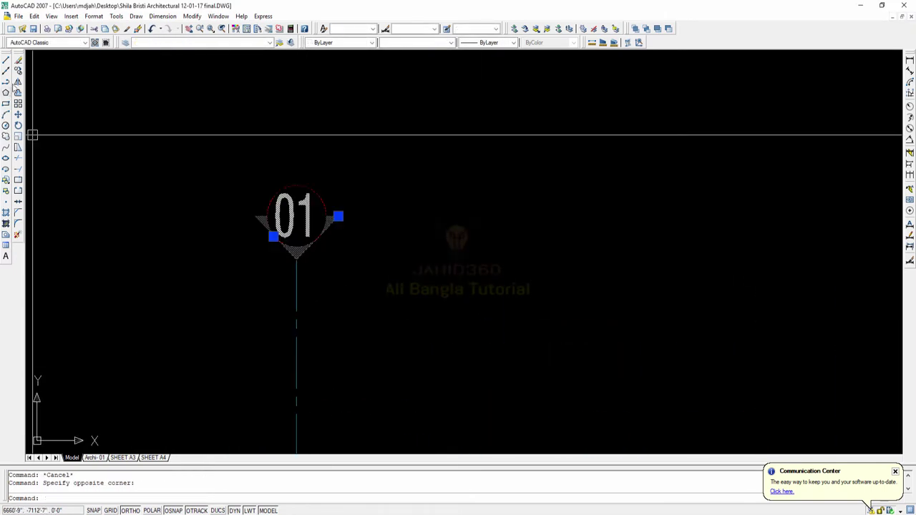
{"action": "left_click", "coordinate": [19, 71]}
{"action": "left_click", "coordinate": [297, 256]}
{"action": "scroll", "coordinate": [296, 258], "scroll_direction": "down", "scroll_amount": 2}
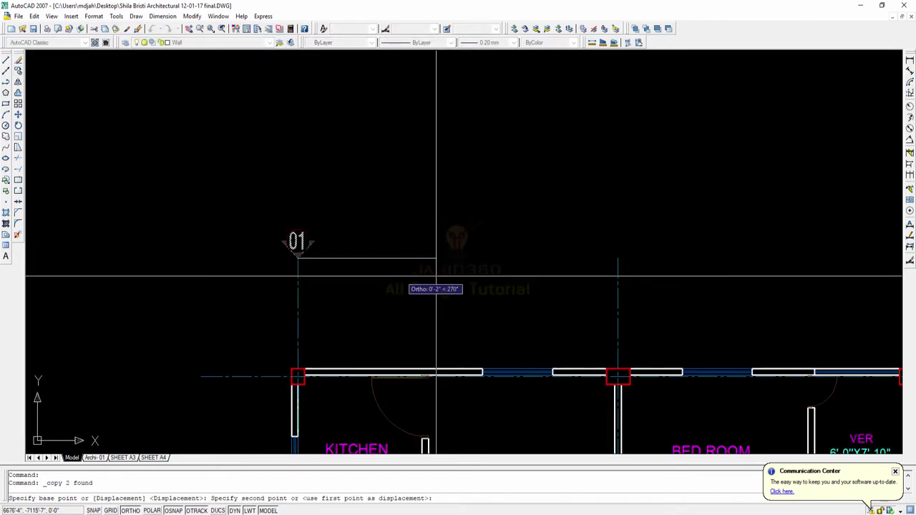
{"action": "left_click", "coordinate": [618, 266]}
{"action": "middle_click_drag", "start_coordinate": [895, 264], "coordinate": [581, 264]}
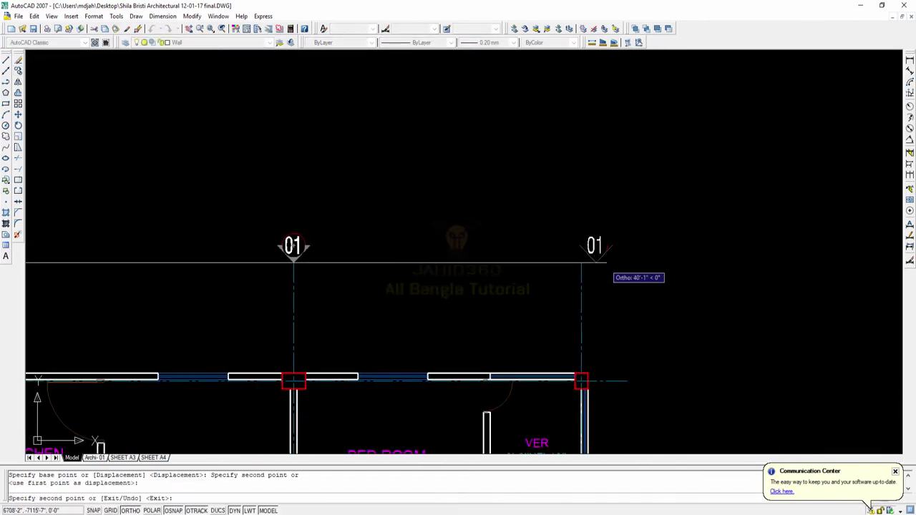
{"action": "left_click", "coordinate": [581, 264]}
{"action": "key", "text": "Escape"}
Step: Copy the leftmost 01 bubble into the empty space near the left end of the uppermost horizontal grid line
{"action": "middle_click_drag", "start_coordinate": [36, 261], "coordinate": [260, 255]}
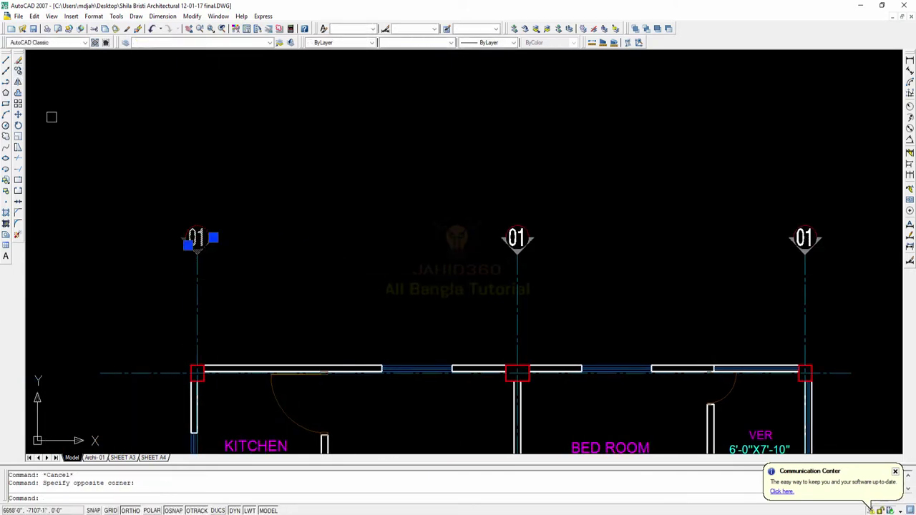
{"action": "left_click", "coordinate": [20, 71]}
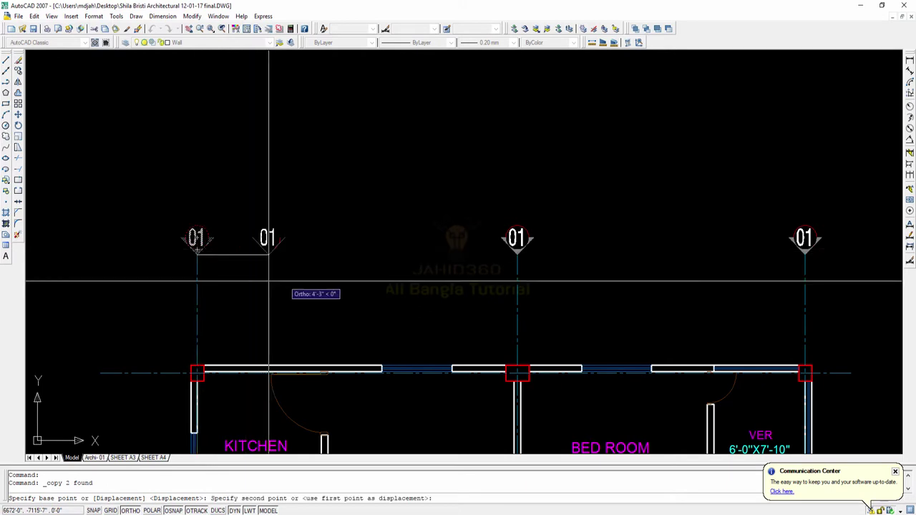
{"action": "key", "text": "F8"}
{"action": "scroll", "coordinate": [411, 294], "scroll_direction": "down", "scroll_amount": 1}
{"action": "middle_click_drag", "start_coordinate": [119, 345], "coordinate": [256, 297]}
{"action": "left_click", "coordinate": [255, 298]}
{"action": "key", "text": "Escape"}
Step: Rotate the copied bubble 90° about its pointer tip with Ortho on, so the pointer faces the plan
{"action": "scroll", "coordinate": [277, 311], "scroll_direction": "up", "scroll_amount": 3}
{"action": "left_click", "coordinate": [317, 318]}
{"action": "left_click", "coordinate": [157, 193]}
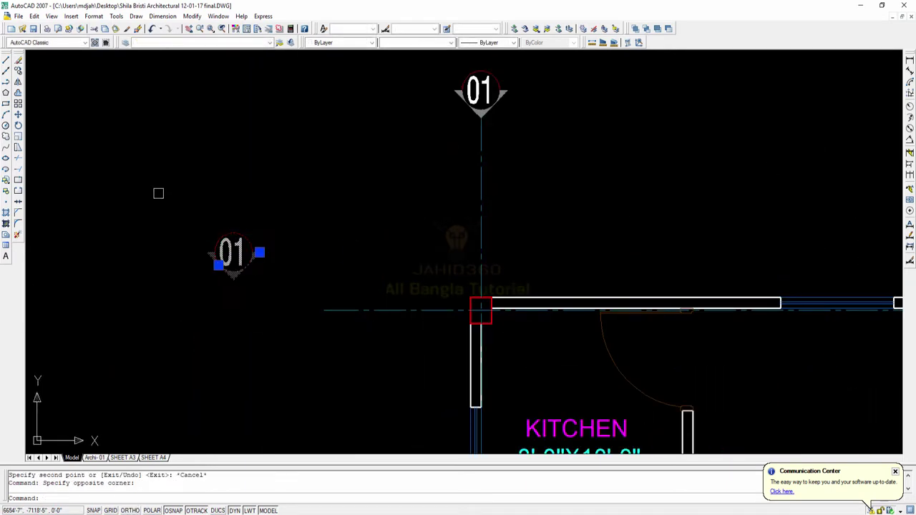
{"action": "key", "text": "Return"}
{"action": "left_click", "coordinate": [232, 279]}
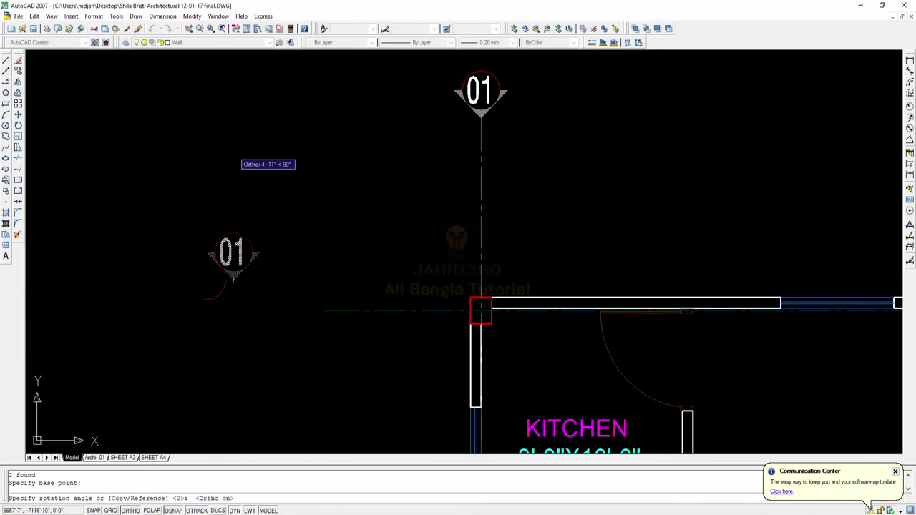
{"action": "left_click", "coordinate": [232, 147]}
Step: Move the rotated bubble by its pointer tip onto the left end of the uppermost horizontal grid line
{"action": "left_click", "coordinate": [262, 358]}
{"action": "left_click", "coordinate": [119, 180]}
{"action": "type", "text": "m"}
{"action": "key", "text": "Return"}
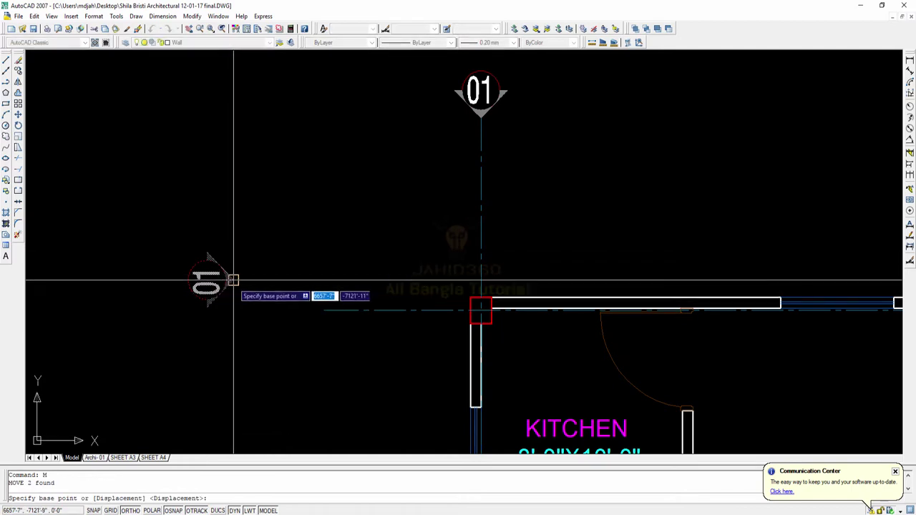
{"action": "left_click", "coordinate": [322, 310]}
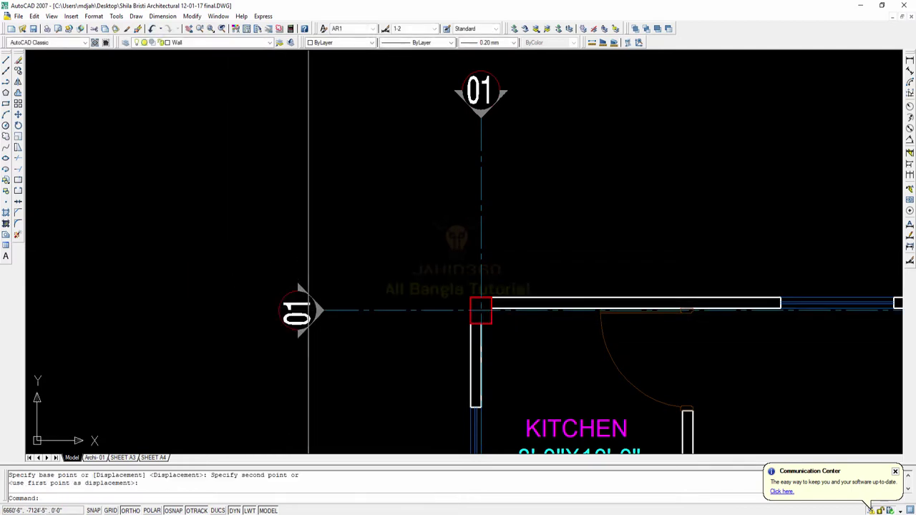
Step: Copy the rotated bubble from its pointer tip to the left ends of the horizontal grid lines below
{"action": "left_click", "coordinate": [308, 352]}
{"action": "left_click", "coordinate": [274, 274]}
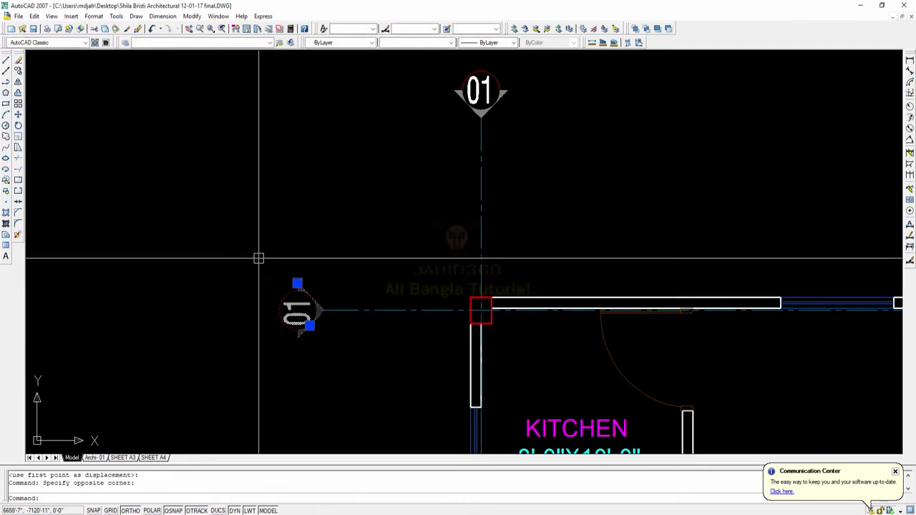
{"action": "type", "text": "co"}
{"action": "key", "text": "Return"}
{"action": "left_click", "coordinate": [322, 310]}
{"action": "scroll", "coordinate": [322, 315], "scroll_direction": "down", "scroll_amount": 4}
{"action": "middle_click_drag", "start_coordinate": [317, 321], "coordinate": [296, 152]}
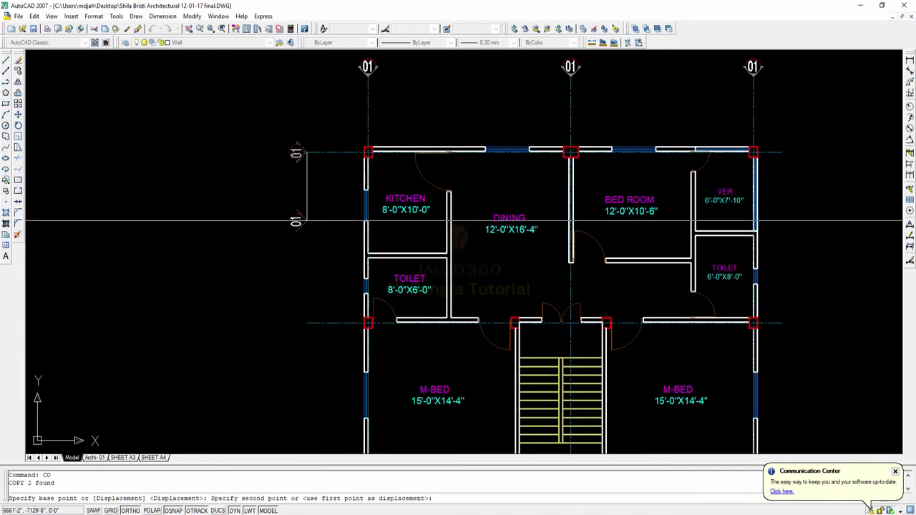
{"action": "left_click", "coordinate": [308, 322]}
{"action": "mouse_move", "coordinate": [308, 322]}
{"action": "middle_mouse_down"}
{"action": "mouse_move", "coordinate": [308, 100]}
{"action": "mouse_move", "coordinate": [316, 169]}
{"action": "middle_mouse_up"}
{"action": "left_click", "coordinate": [308, 263]}
{"action": "key", "text": "Escape"}
Step: Edit the number in the bubble above the middle vertical grid line
{"action": "scroll", "coordinate": [344, 294], "scroll_direction": "down", "scroll_amount": 4}
{"action": "scroll", "coordinate": [316, 169], "scroll_direction": "up", "scroll_amount": 3}
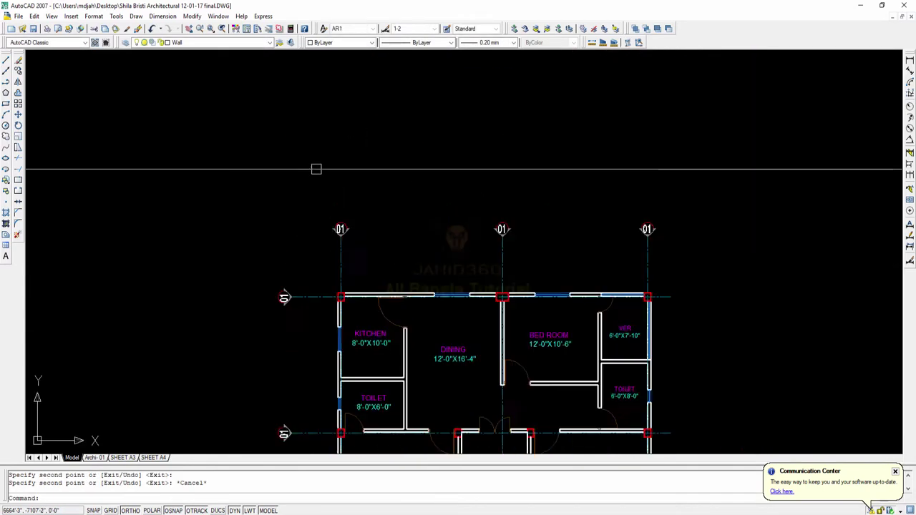
{"action": "scroll", "coordinate": [356, 232], "scroll_direction": "up", "scroll_amount": 5}
{"action": "middle_click_drag", "start_coordinate": [495, 252], "coordinate": [401, 239]}
{"action": "middle_click_drag", "start_coordinate": [683, 197], "coordinate": [424, 229]}
{"action": "scroll", "coordinate": [424, 229], "scroll_direction": "up", "scroll_amount": 3}
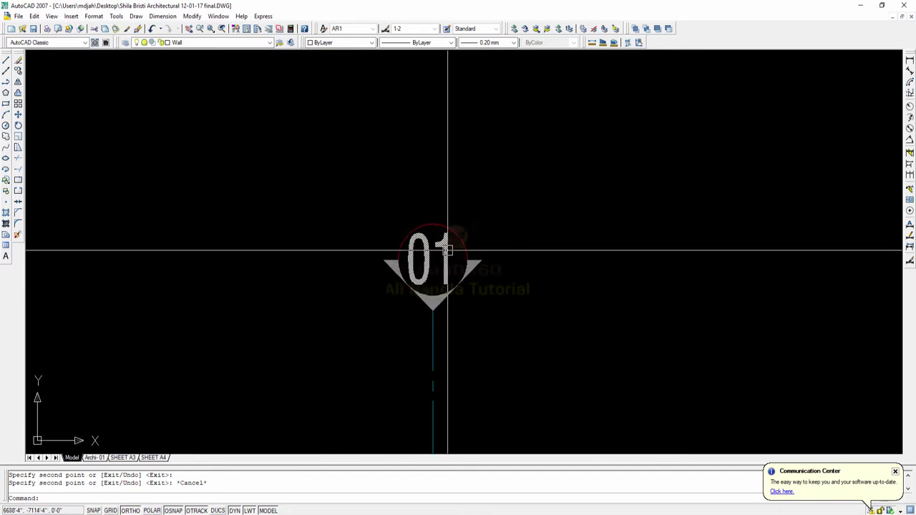
{"action": "double_click", "coordinate": [445, 255]}
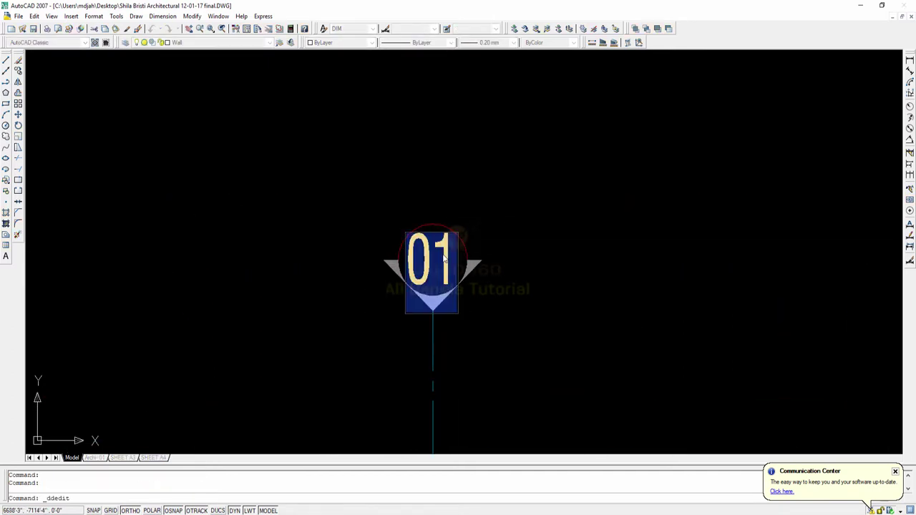
{"action": "left_click", "coordinate": [523, 260]}
Step: Renumber the bubbles above the middle and right vertical grid lines as 02 and 03
{"action": "scroll", "coordinate": [510, 265], "scroll_direction": "down", "scroll_amount": 5}
{"action": "middle_click_drag", "start_coordinate": [805, 272], "coordinate": [603, 261]}
{"action": "scroll", "coordinate": [602, 259], "scroll_direction": "up", "scroll_amount": 6}
{"action": "left_click", "coordinate": [592, 258]}
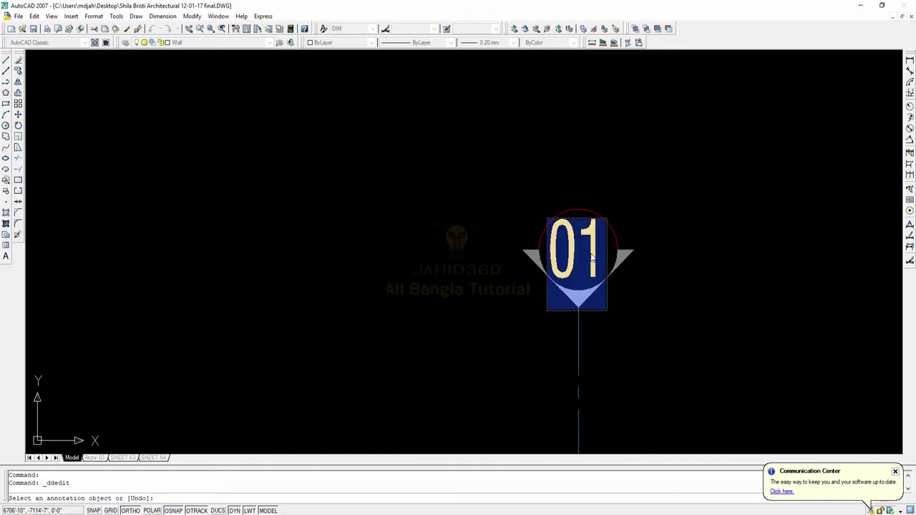
{"action": "left_click", "coordinate": [446, 248]}
{"action": "scroll", "coordinate": [517, 256], "scroll_direction": "down", "scroll_amount": 5}
{"action": "middle_click_drag", "start_coordinate": [345, 231], "coordinate": [401, 172]}
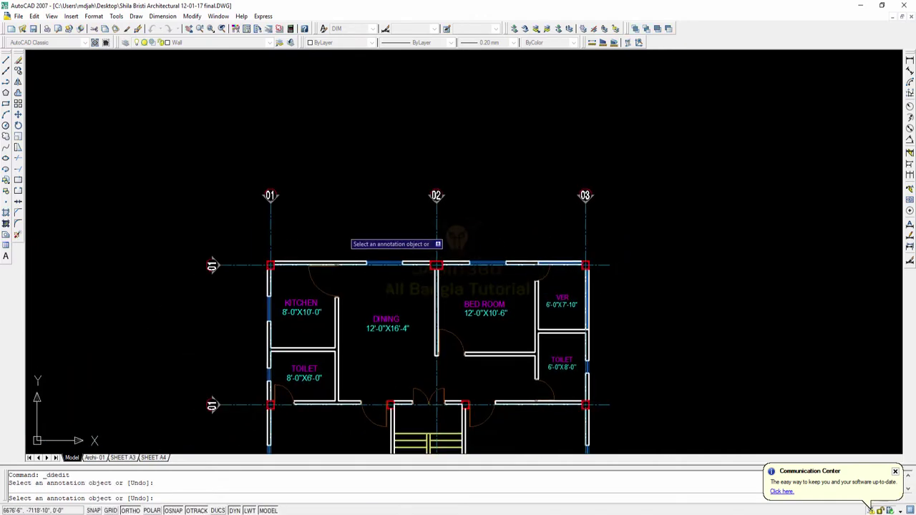
Step: Change the label of the bubble at the left end of the uppermost horizontal grid line to A
{"action": "scroll", "coordinate": [257, 318], "scroll_direction": "down", "scroll_amount": 1}
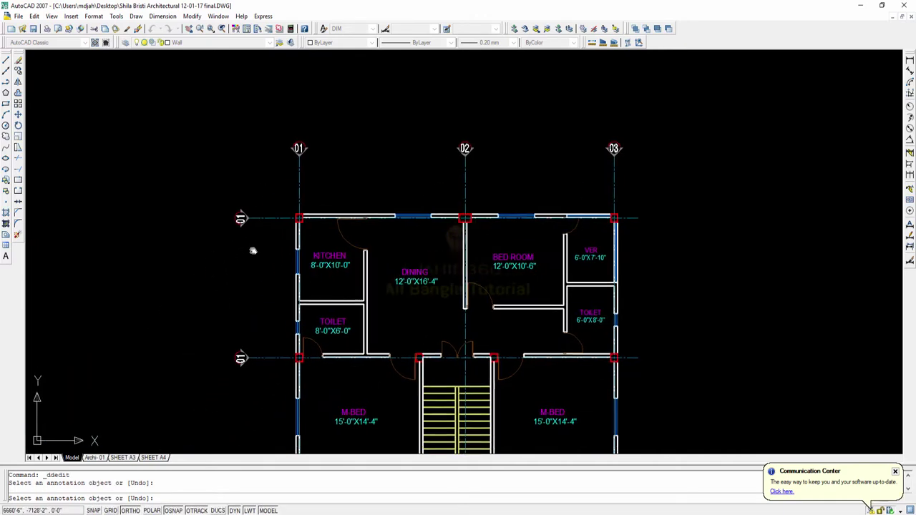
{"action": "scroll", "coordinate": [257, 317], "scroll_direction": "down", "scroll_amount": 3}
{"action": "scroll", "coordinate": [264, 278], "scroll_direction": "up", "scroll_amount": 3}
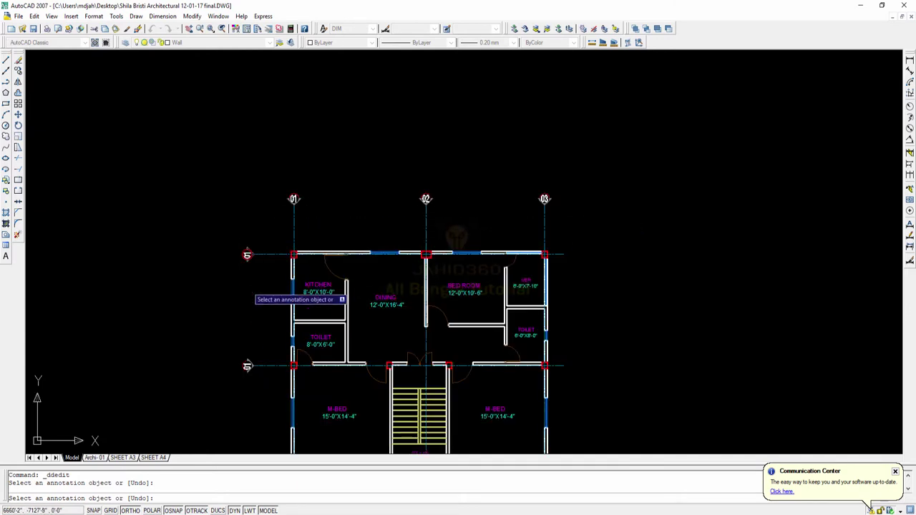
{"action": "scroll", "coordinate": [470, 206], "scroll_direction": "up", "scroll_amount": 3}
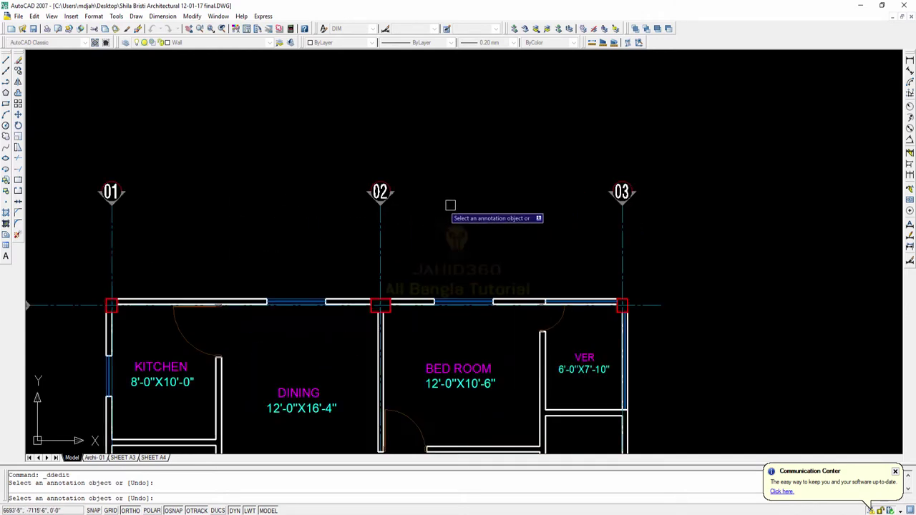
{"action": "middle_click_drag", "start_coordinate": [144, 258], "coordinate": [499, 188]}
{"action": "scroll", "coordinate": [385, 213], "scroll_direction": "up", "scroll_amount": 5}
{"action": "left_click", "coordinate": [356, 265]}
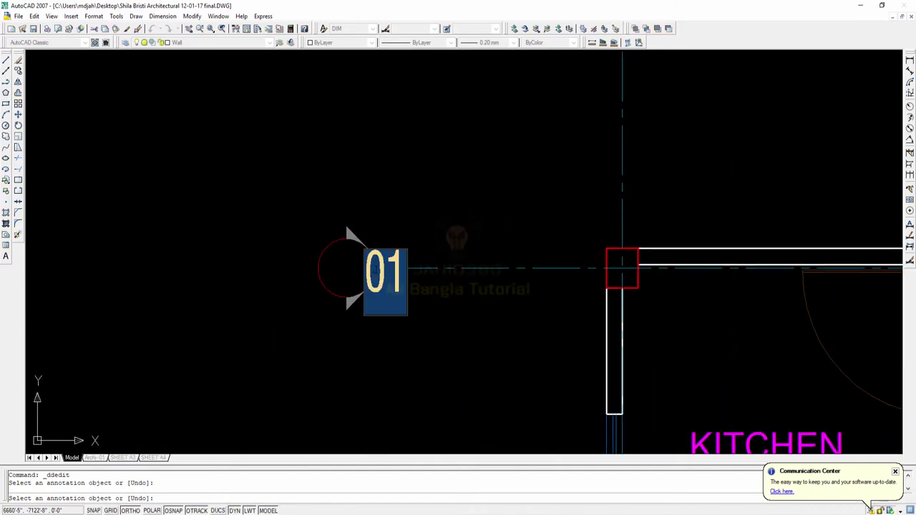
{"action": "scroll", "coordinate": [449, 232], "scroll_direction": "down", "scroll_amount": 5}
{"action": "scroll", "coordinate": [398, 290], "scroll_direction": "up", "scroll_amount": 5}
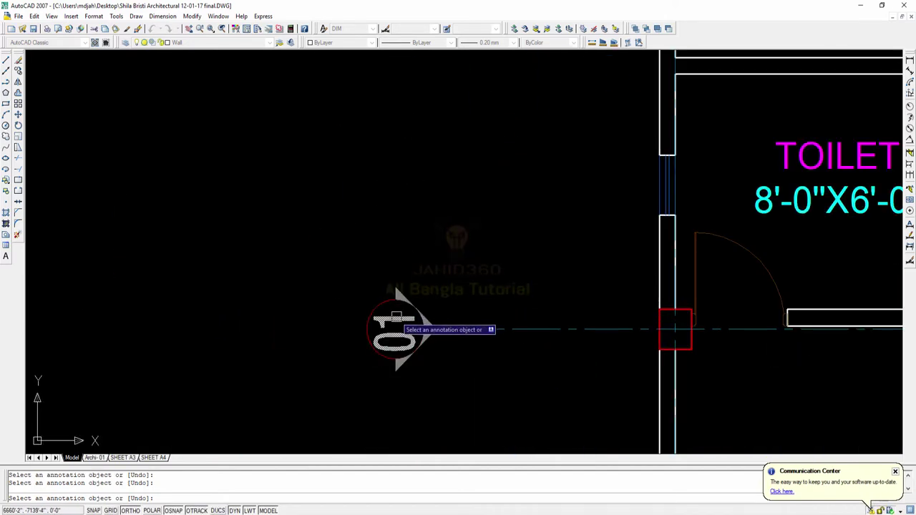
Step: Change the labels of the bubbles on the middle and lowest horizontal grid lines to B and C
{"action": "left_click", "coordinate": [396, 316]}
{"action": "left_click", "coordinate": [469, 209]}
{"action": "scroll", "coordinate": [465, 230], "scroll_direction": "down", "scroll_amount": 5}
{"action": "middle_click_drag", "start_coordinate": [462, 403], "coordinate": [431, 298]}
{"action": "scroll", "coordinate": [431, 297], "scroll_direction": "up", "scroll_amount": 4}
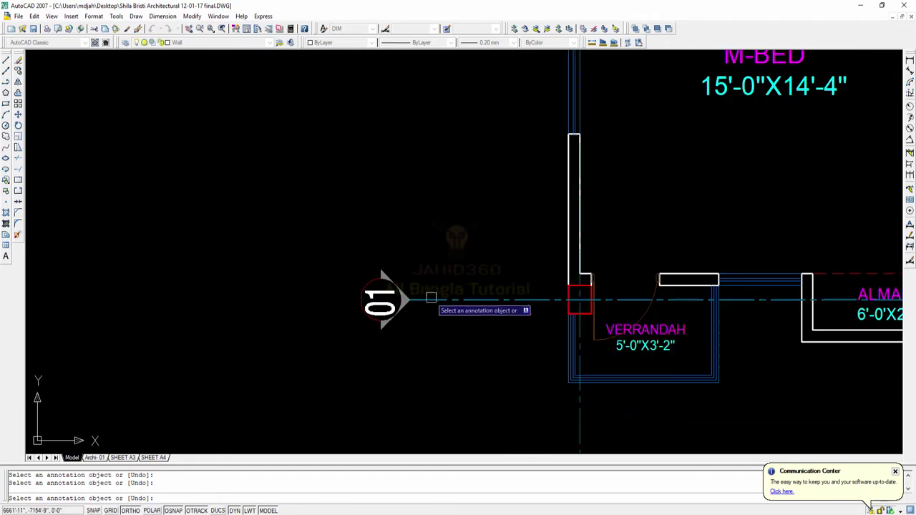
{"action": "left_click", "coordinate": [387, 302]}
{"action": "type", "text": "C"}
{"action": "left_click", "coordinate": [453, 336]}
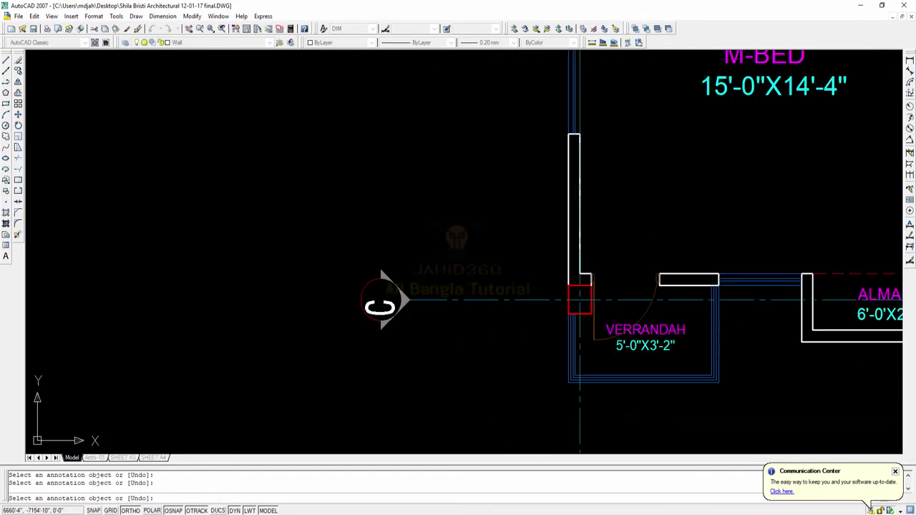
Step: Move the letter C straight up with Ortho on so it sits centred in its bubble
{"action": "scroll", "coordinate": [379, 306], "scroll_direction": "up", "scroll_amount": 5}
{"action": "key", "text": "Escape"}
{"action": "left_click", "coordinate": [413, 301]}
{"action": "type", "text": "M"}
{"action": "key", "text": "Return"}
{"action": "left_click", "coordinate": [521, 356]}
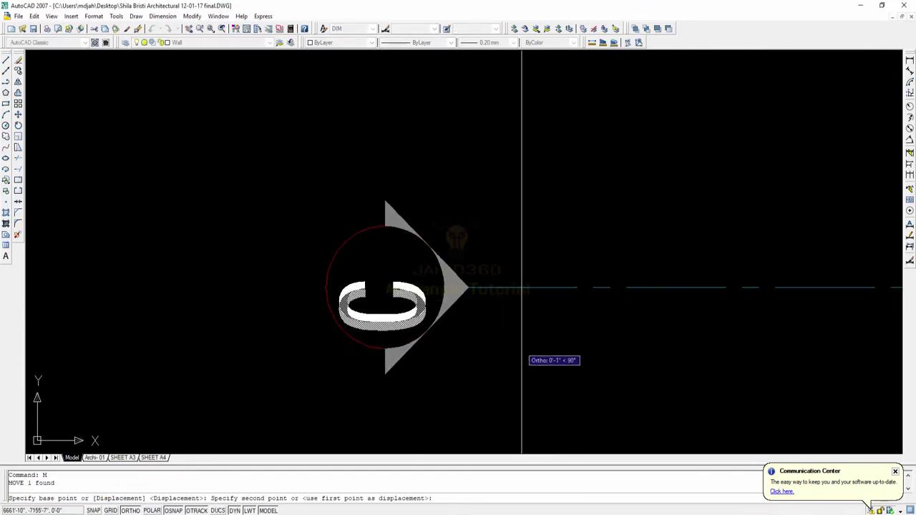
{"action": "left_click", "coordinate": [527, 346]}
Step: Move the letters B and A straight up to centre each one in its bubble
{"action": "scroll", "coordinate": [441, 331], "scroll_direction": "down", "scroll_amount": 3}
{"action": "middle_click_drag", "start_coordinate": [427, 179], "coordinate": [421, 444]}
{"action": "scroll", "coordinate": [397, 208], "scroll_direction": "up", "scroll_amount": 3}
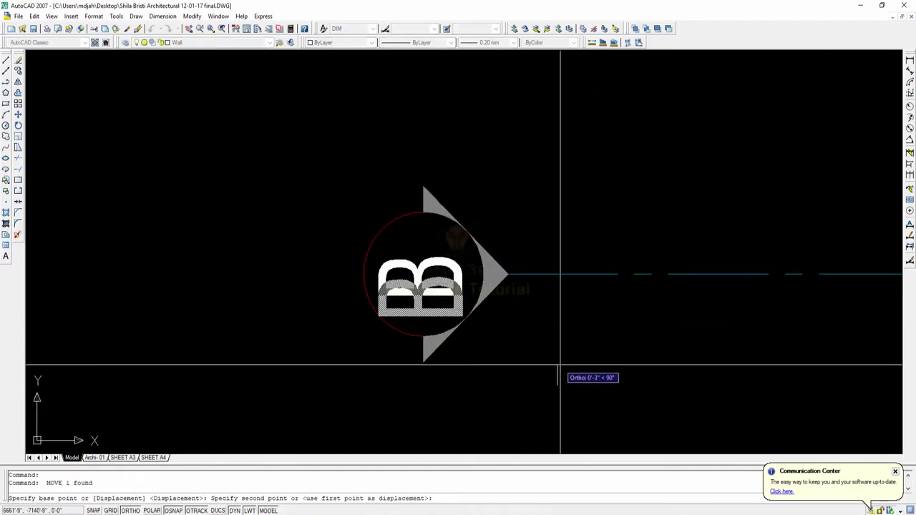
{"action": "scroll", "coordinate": [443, 351], "scroll_direction": "down", "scroll_amount": 3}
{"action": "scroll", "coordinate": [448, 236], "scroll_direction": "down", "scroll_amount": 1}
{"action": "middle_click_drag", "start_coordinate": [449, 240], "coordinate": [427, 438]}
{"action": "scroll", "coordinate": [411, 264], "scroll_direction": "up", "scroll_amount": 3}
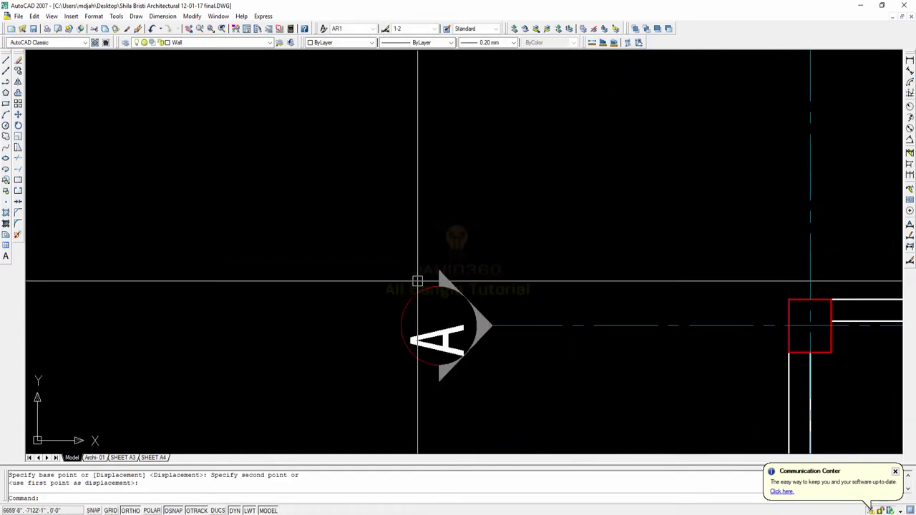
{"action": "left_click", "coordinate": [444, 327]}
{"action": "key", "text": "Return"}
{"action": "left_click", "coordinate": [523, 402]}
{"action": "left_click", "coordinate": [525, 402]}
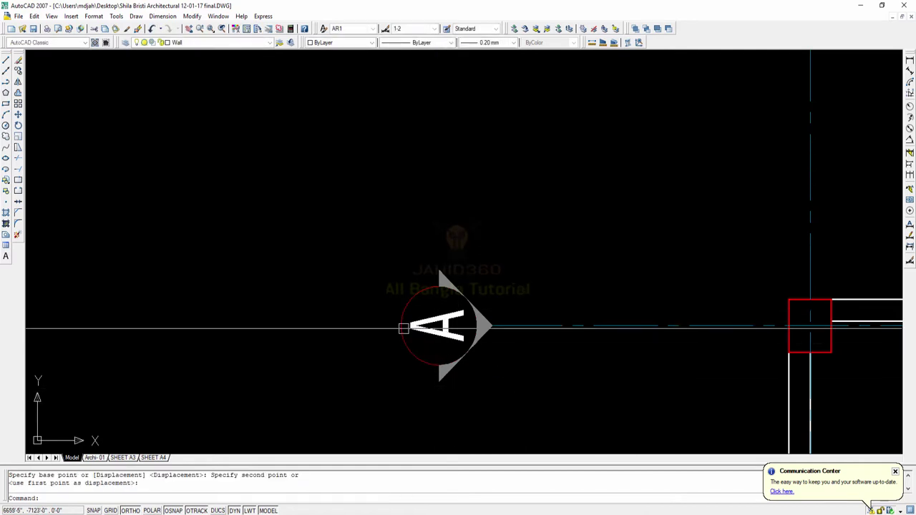
Step: Add a horizontal linear dimension between grid lines 01 and 02, just above the upper outer wall
{"action": "scroll", "coordinate": [422, 322], "scroll_direction": "down", "scroll_amount": 4}
{"action": "middle_click_drag", "start_coordinate": [398, 233], "coordinate": [331, 278]}
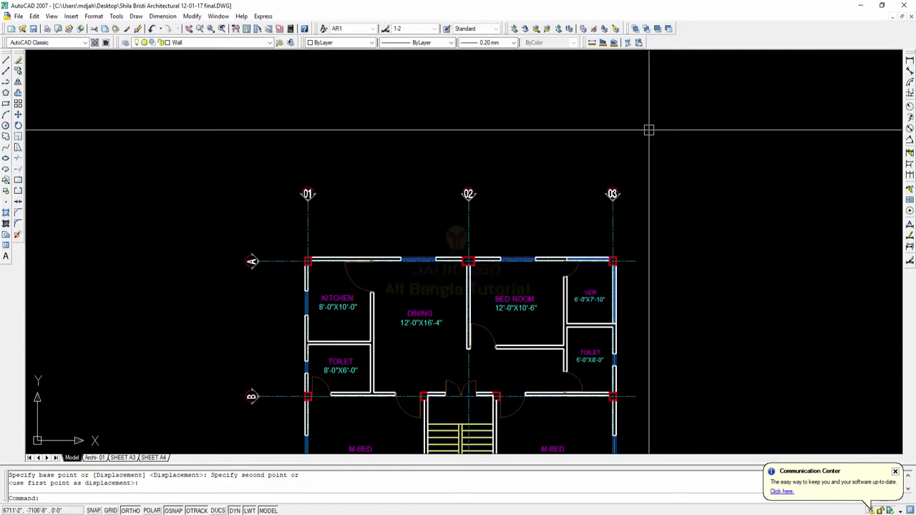
{"action": "scroll", "coordinate": [347, 250], "scroll_direction": "up", "scroll_amount": 3}
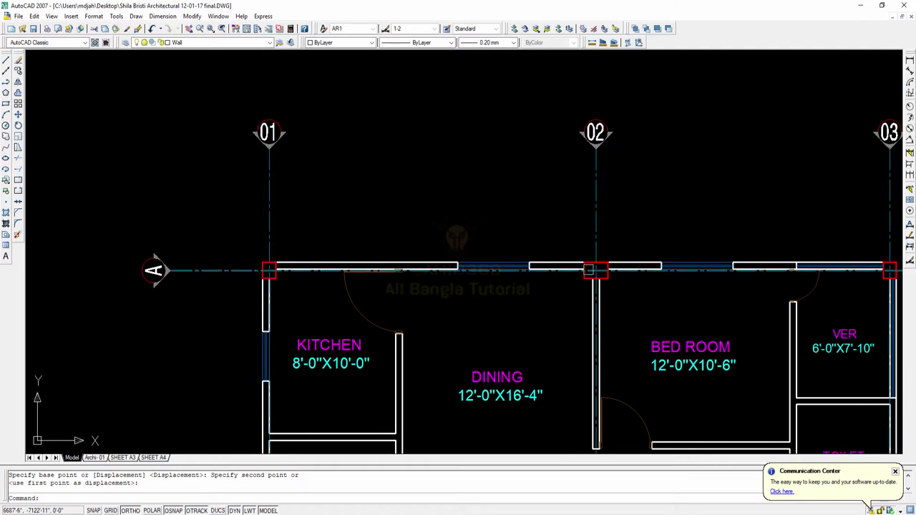
{"action": "middle_click_drag", "start_coordinate": [596, 270], "coordinate": [439, 263]}
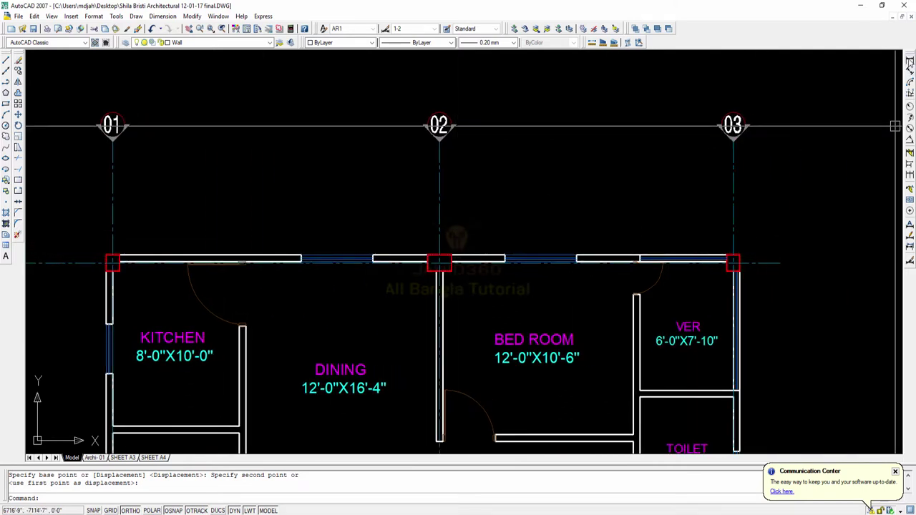
{"action": "left_click", "coordinate": [910, 61]}
{"action": "middle_click_drag", "start_coordinate": [396, 230], "coordinate": [518, 239]}
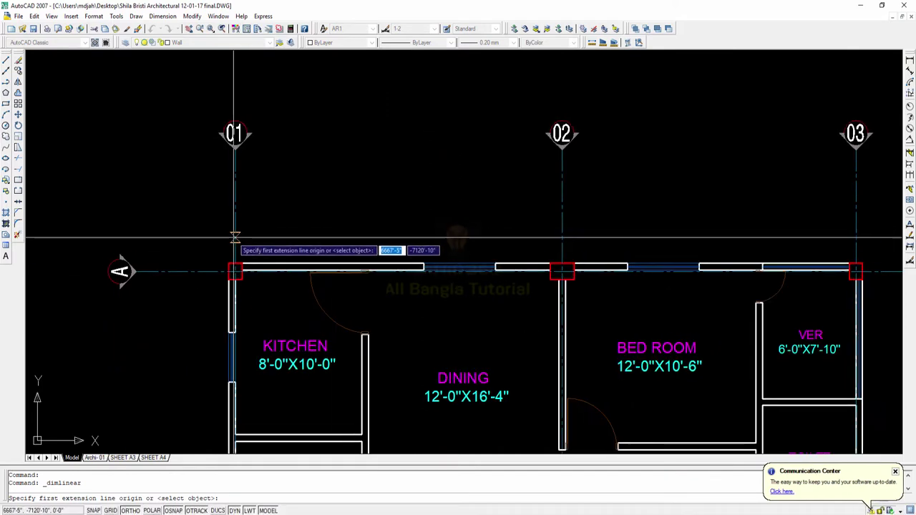
{"action": "left_click", "coordinate": [235, 264]}
{"action": "left_click", "coordinate": [562, 259]}
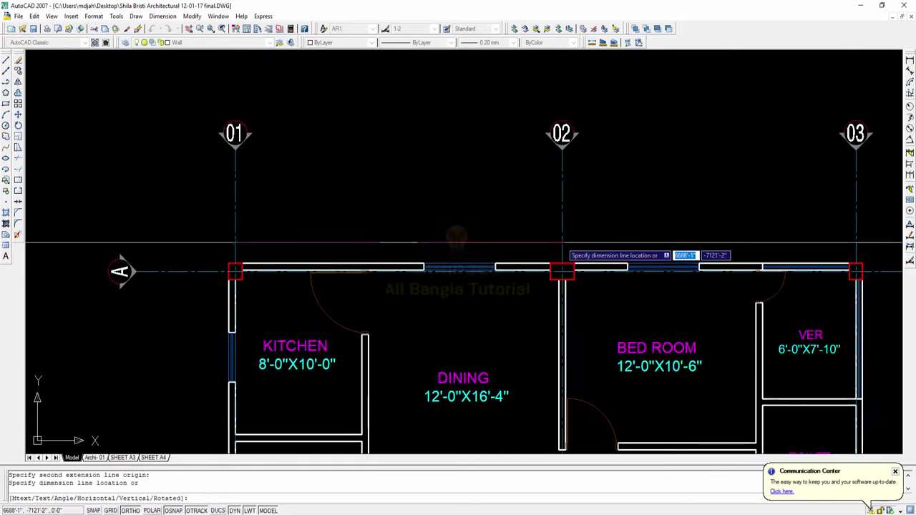
{"action": "left_click", "coordinate": [560, 241]}
Step: Continue the horizontal dimension from grid line 02 to grid line 03
{"action": "scroll", "coordinate": [318, 237], "scroll_direction": "down", "scroll_amount": 4}
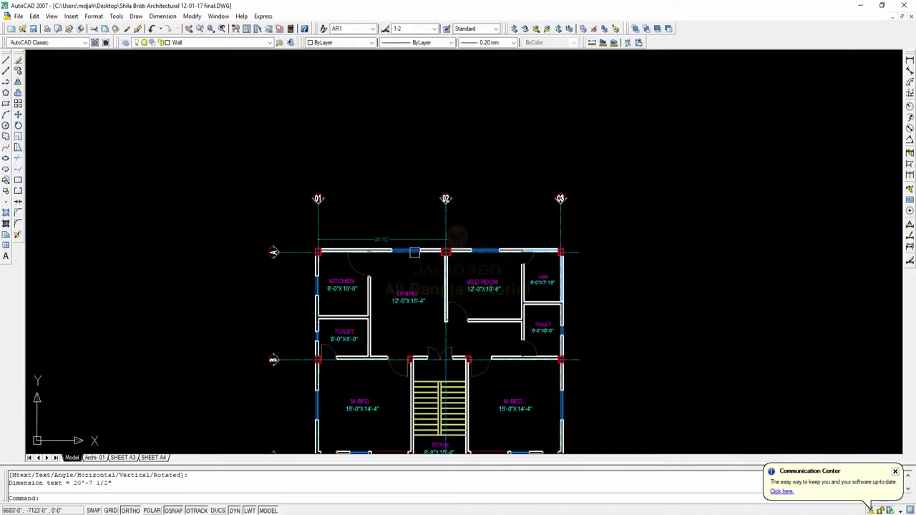
{"action": "scroll", "coordinate": [339, 240], "scroll_direction": "up", "scroll_amount": 6}
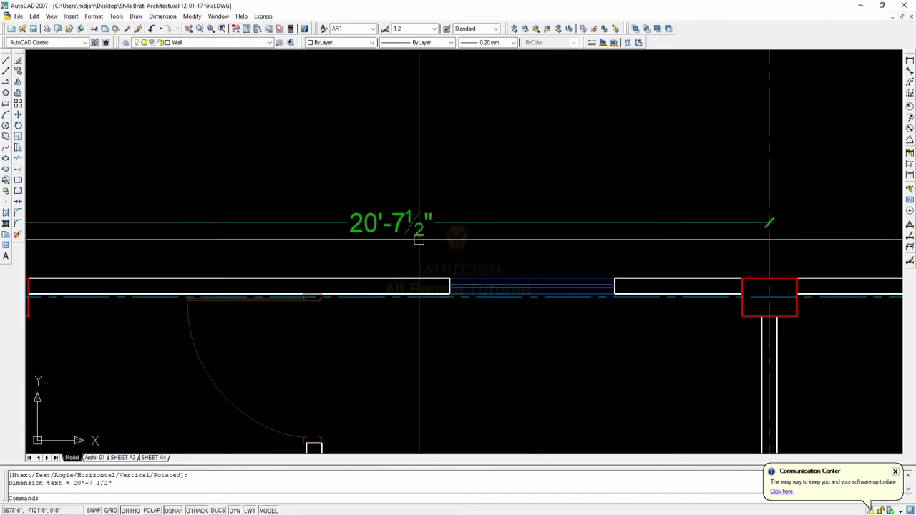
{"action": "scroll", "coordinate": [375, 230], "scroll_direction": "down", "scroll_amount": 2}
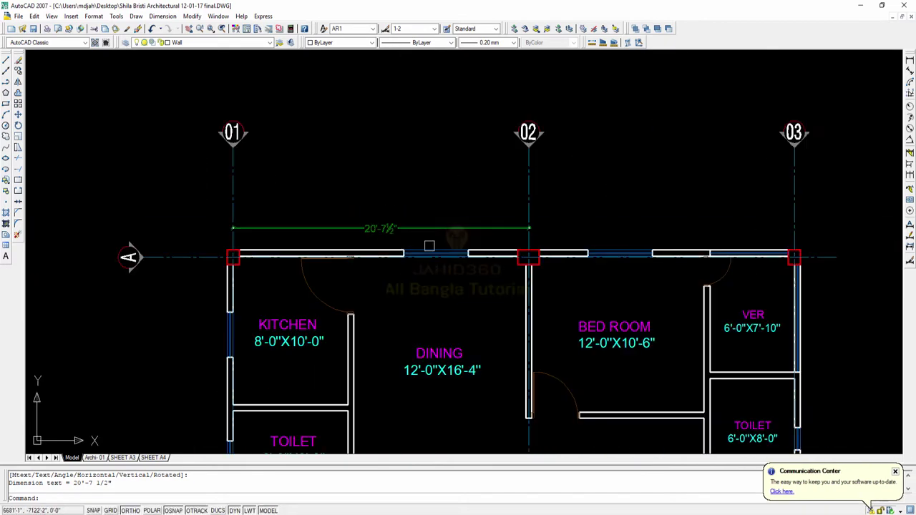
{"action": "middle_click_drag", "start_coordinate": [469, 248], "coordinate": [403, 247]}
{"action": "middle_click_drag", "start_coordinate": [522, 254], "coordinate": [481, 254]}
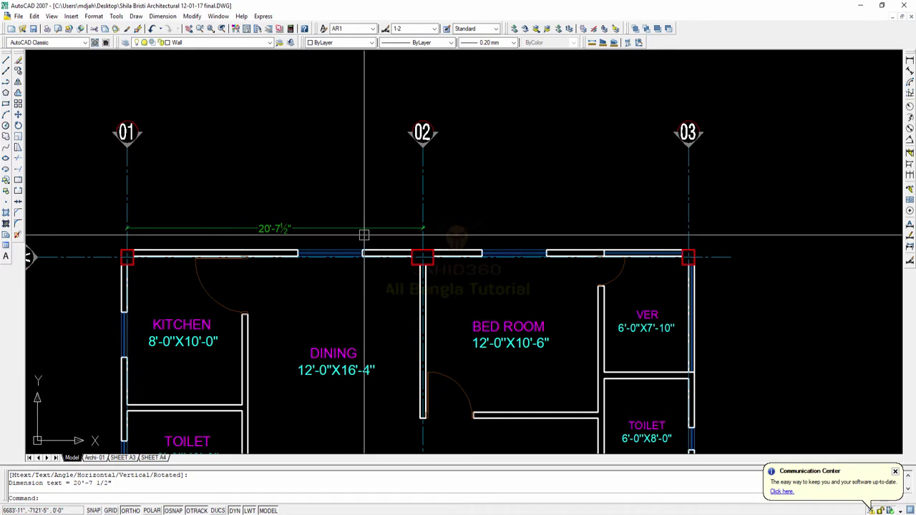
{"action": "left_click", "coordinate": [910, 177]}
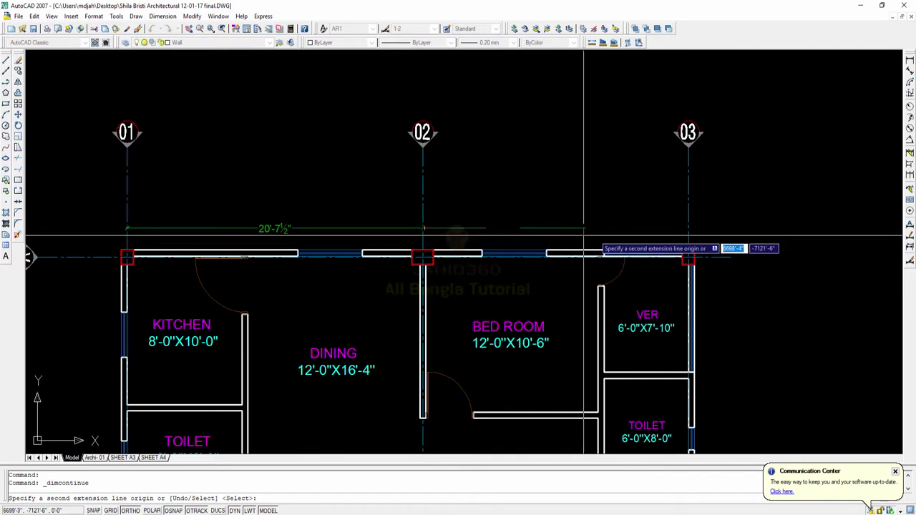
{"action": "left_click", "coordinate": [688, 256]}
{"action": "key", "text": "Return"}
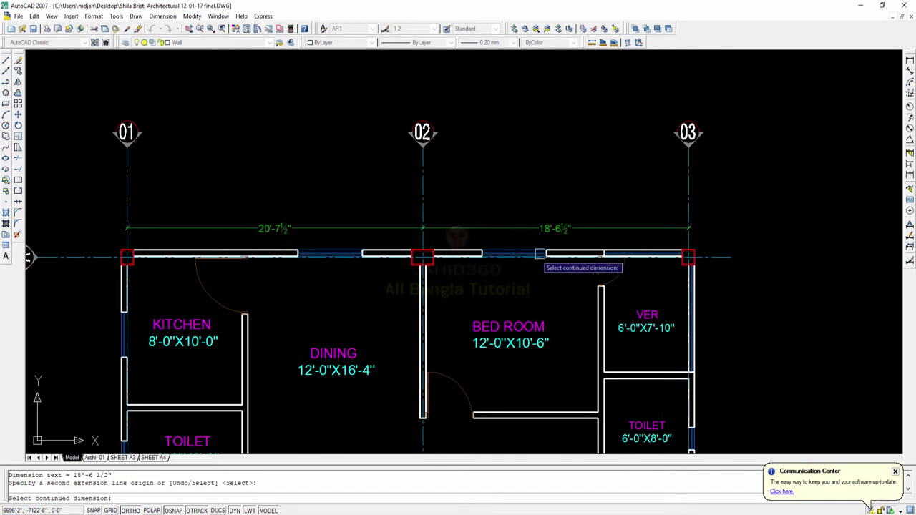
Step: Add a vertical linear dimension between grid lines A and B, just outside the plan's left wall
{"action": "scroll", "coordinate": [539, 255], "scroll_direction": "down", "scroll_amount": 3}
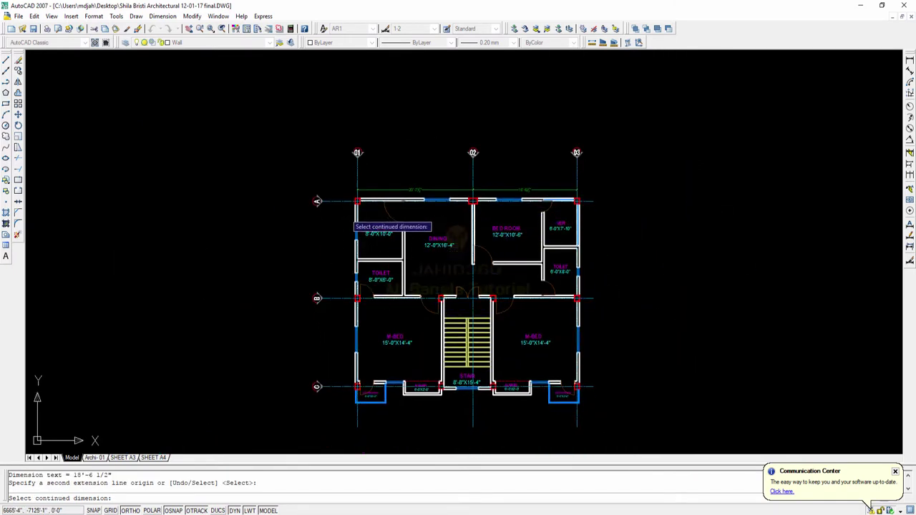
{"action": "scroll", "coordinate": [346, 207], "scroll_direction": "up", "scroll_amount": 3}
{"action": "left_click", "coordinate": [910, 61]}
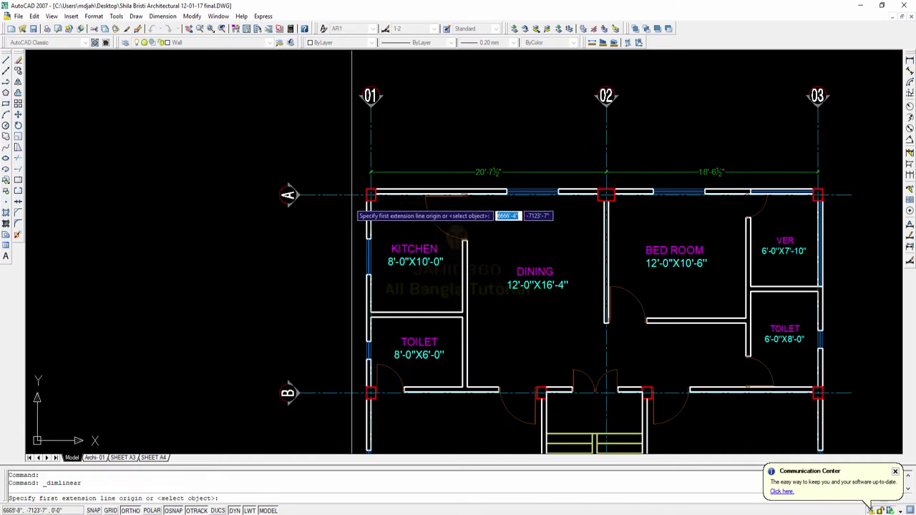
{"action": "left_click", "coordinate": [343, 194]}
{"action": "left_click", "coordinate": [342, 392]}
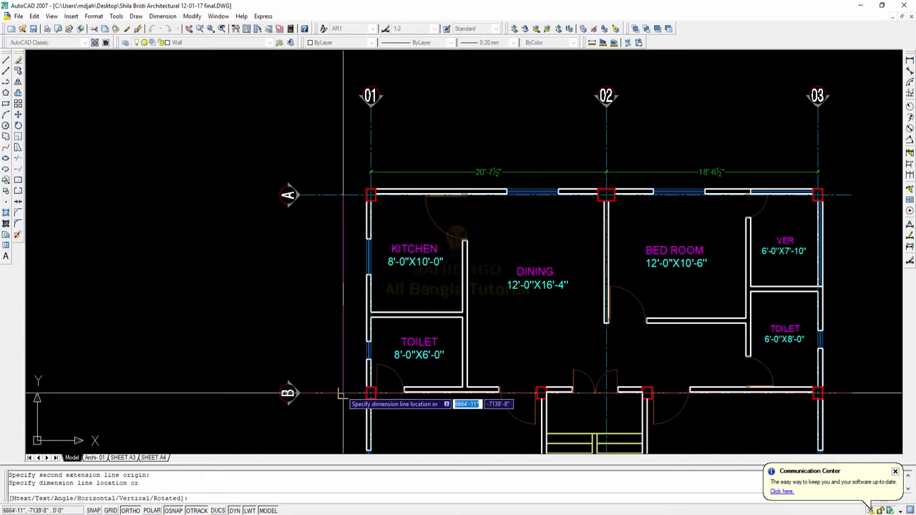
{"action": "left_click", "coordinate": [343, 390]}
Step: Continue the vertical dimension from grid line B to grid line C and end the command
{"action": "scroll", "coordinate": [351, 310], "scroll_direction": "up", "scroll_amount": 3}
{"action": "middle_click_drag", "start_coordinate": [351, 313], "coordinate": [333, 221]}
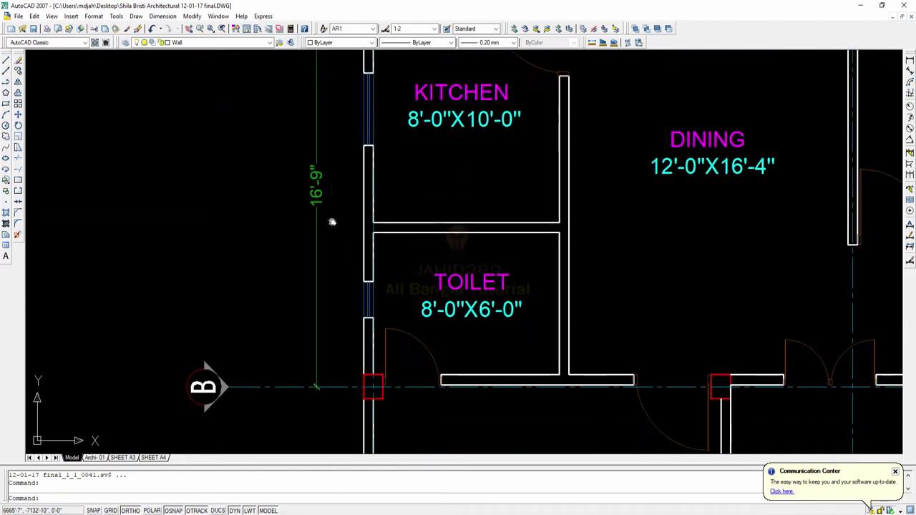
{"action": "scroll", "coordinate": [333, 222], "scroll_direction": "down", "scroll_amount": 4}
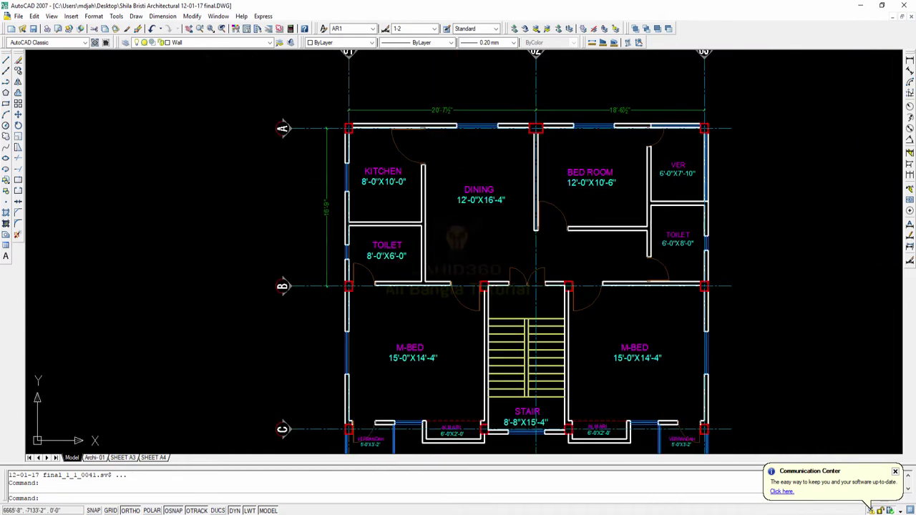
{"action": "left_click", "coordinate": [910, 175]}
{"action": "middle_click_drag", "start_coordinate": [350, 315], "coordinate": [347, 184]}
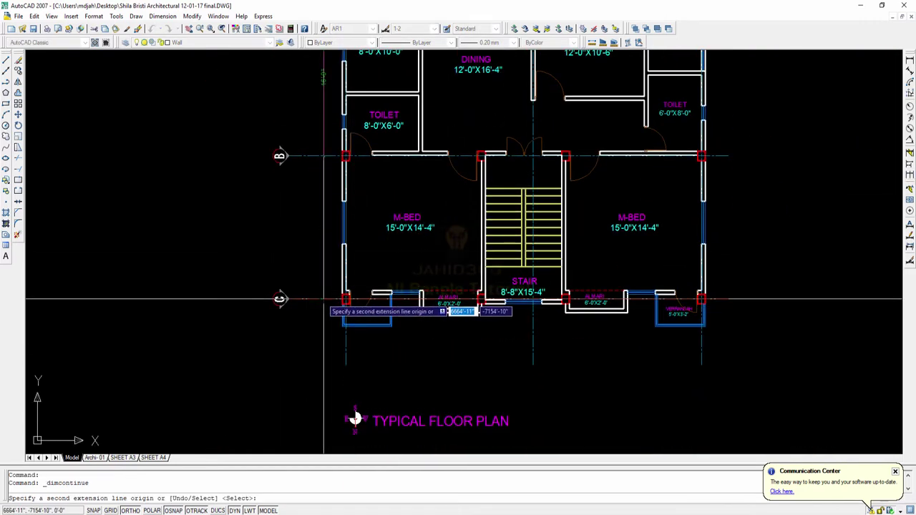
{"action": "left_click", "coordinate": [323, 299]}
{"action": "key", "text": "Return"}
{"action": "middle_click_drag", "start_coordinate": [396, 237], "coordinate": [310, 398]}
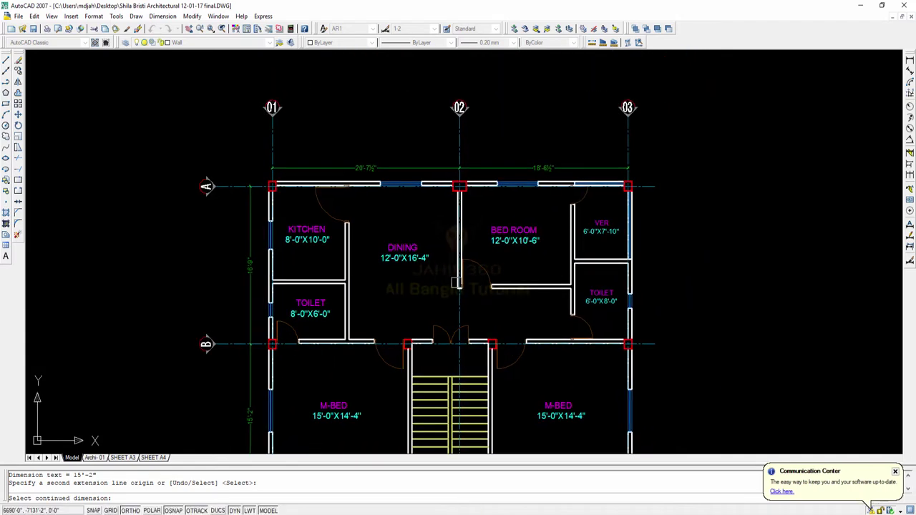
{"action": "key", "text": "Escape"}
Step: Stretch bubbles 01, 02 and 03 with their grid line ends about 4'-7" down toward the plan
{"action": "left_click", "coordinate": [696, 144]}
{"action": "left_click", "coordinate": [232, 73]}
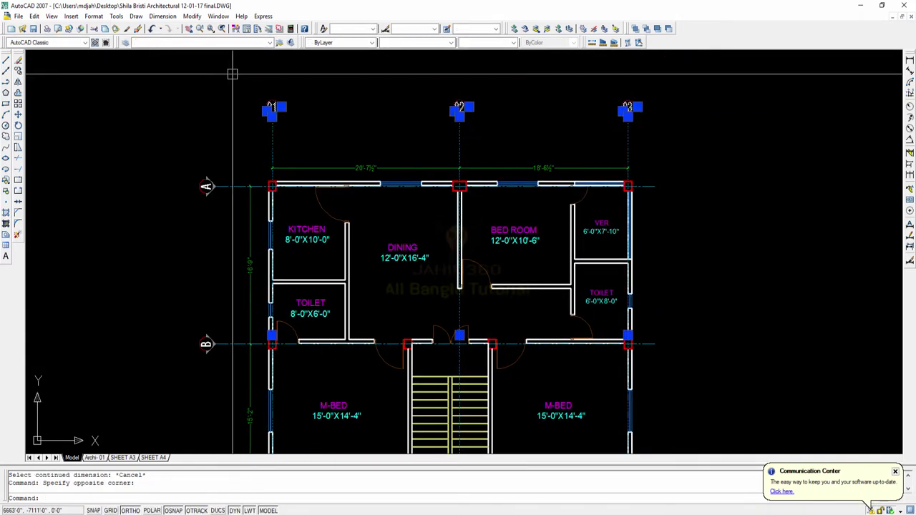
{"action": "left_click", "coordinate": [19, 147]}
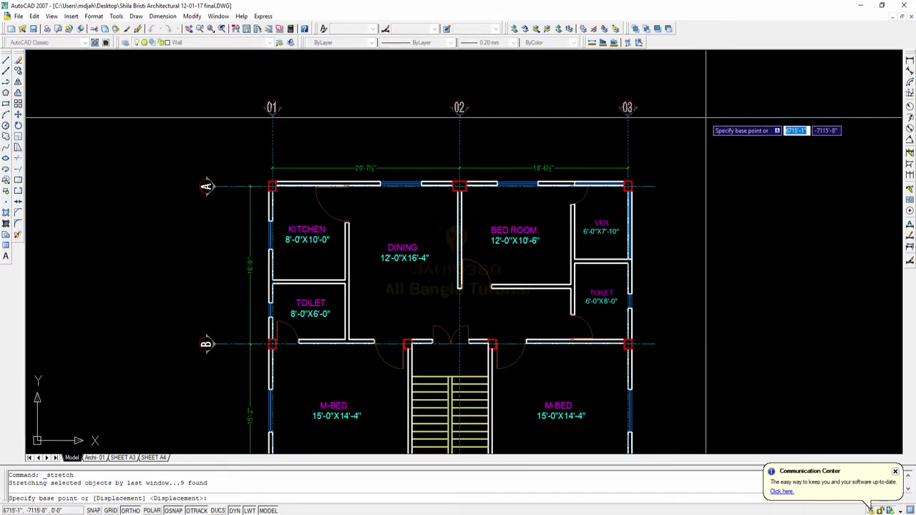
{"action": "left_click", "coordinate": [706, 130]}
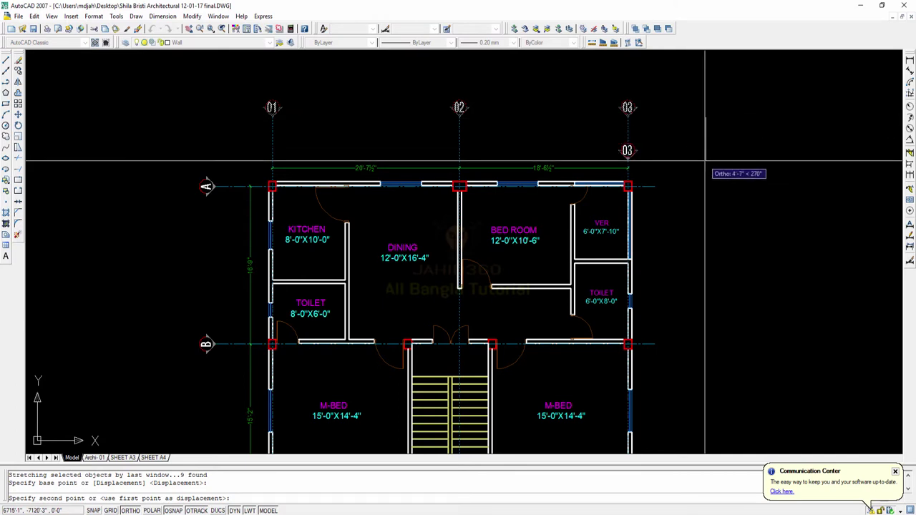
{"action": "left_click", "coordinate": [705, 161]}
{"action": "scroll", "coordinate": [447, 208], "scroll_direction": "up", "scroll_amount": 2}
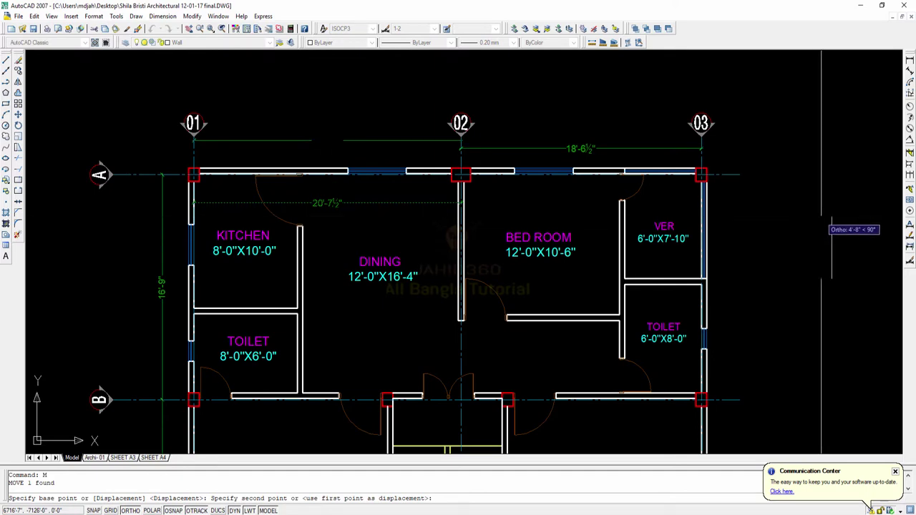
Step: Move the dimension between grid lines 01 and 02 up about 4'-8", in line with the 02–03 dimension above the plan
{"action": "left_click", "coordinate": [827, 227]}
{"action": "scroll", "coordinate": [539, 249], "scroll_direction": "down", "scroll_amount": 2}
{"action": "scroll", "coordinate": [472, 216], "scroll_direction": "down", "scroll_amount": 2}
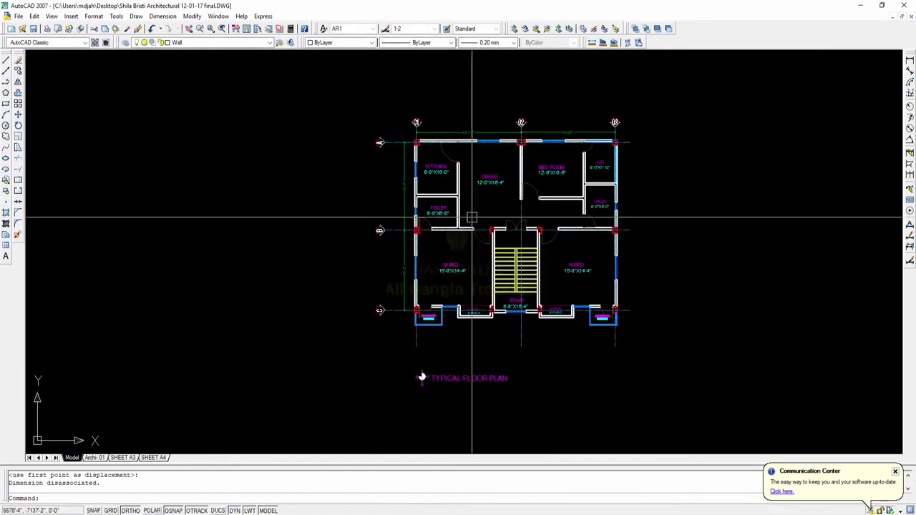
Step: Stretch bubbles A, B and C with their grid line ends horizontally closer to the plan
{"action": "left_click", "coordinate": [395, 335]}
{"action": "left_click", "coordinate": [330, 113]}
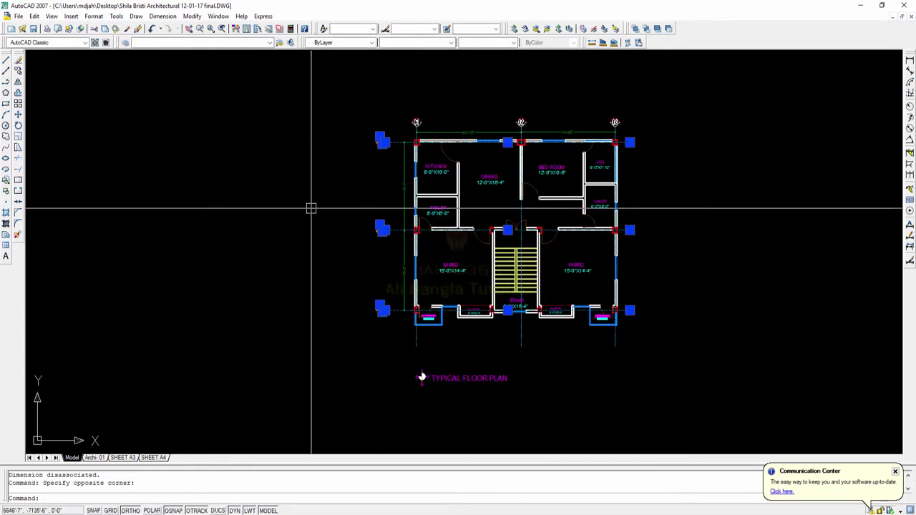
{"action": "type", "text": "s"}
{"action": "key", "text": "Return"}
{"action": "left_click", "coordinate": [300, 263]}
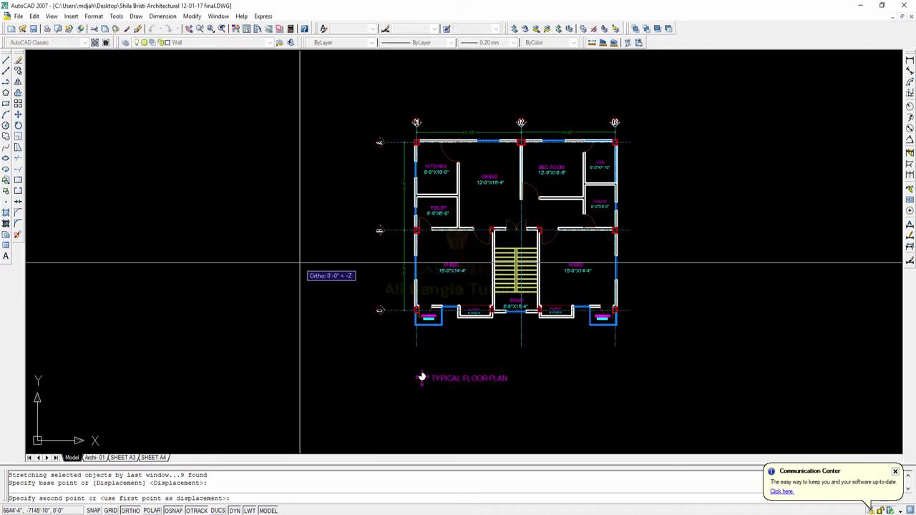
{"action": "left_click", "coordinate": [315, 265]}
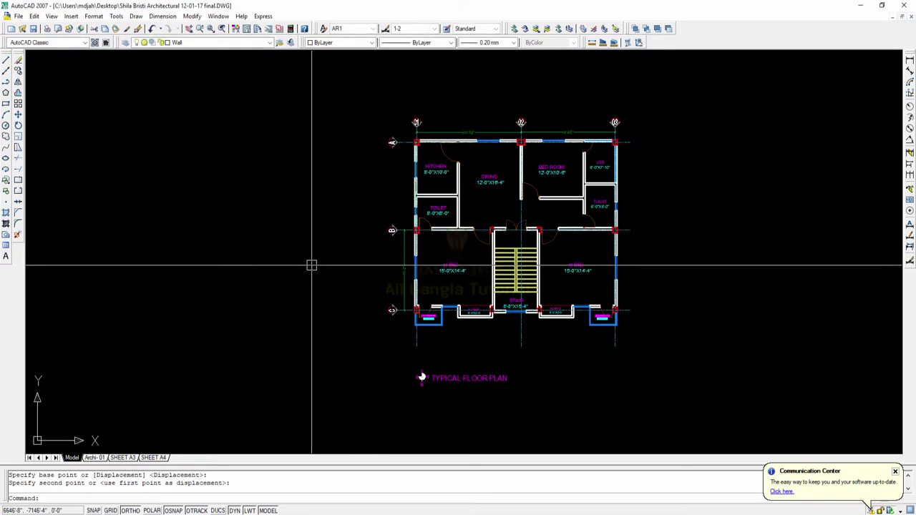
Step: Move the vertical dimension between grid lines A and B off the outer wall, in line with the B–C dimension
{"action": "scroll", "coordinate": [422, 189], "scroll_direction": "up", "scroll_amount": 3}
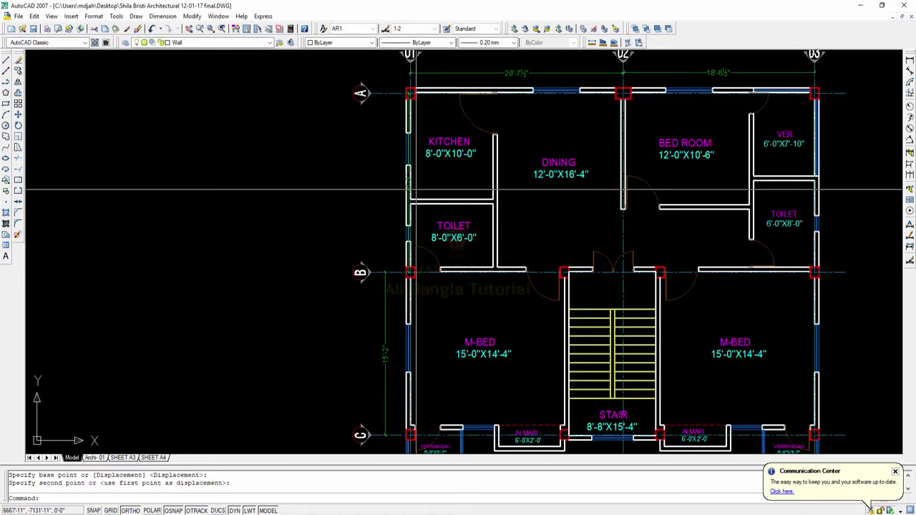
{"action": "scroll", "coordinate": [422, 190], "scroll_direction": "up", "scroll_amount": 5}
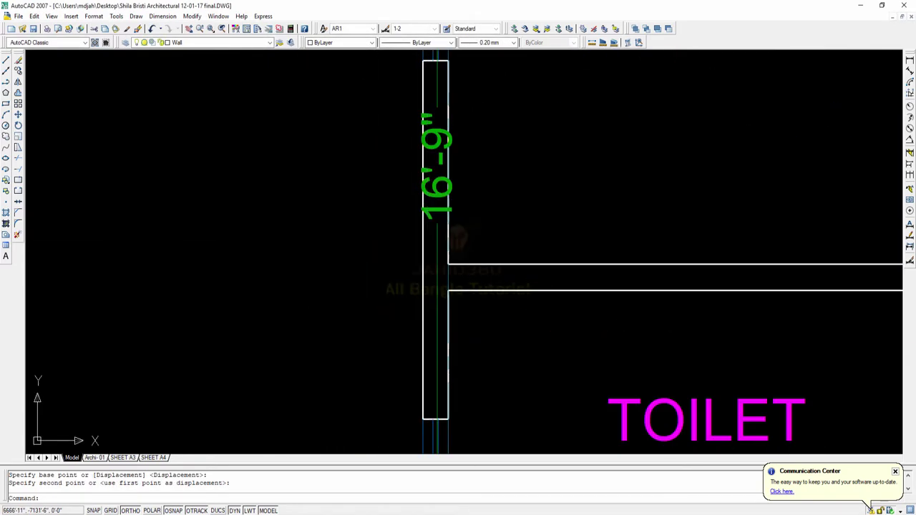
{"action": "scroll", "coordinate": [424, 192], "scroll_direction": "down", "scroll_amount": 4}
{"action": "scroll", "coordinate": [425, 194], "scroll_direction": "up", "scroll_amount": 1}
{"action": "type", "text": "m"}
{"action": "key", "text": "Return"}
{"action": "left_click", "coordinate": [424, 194]}
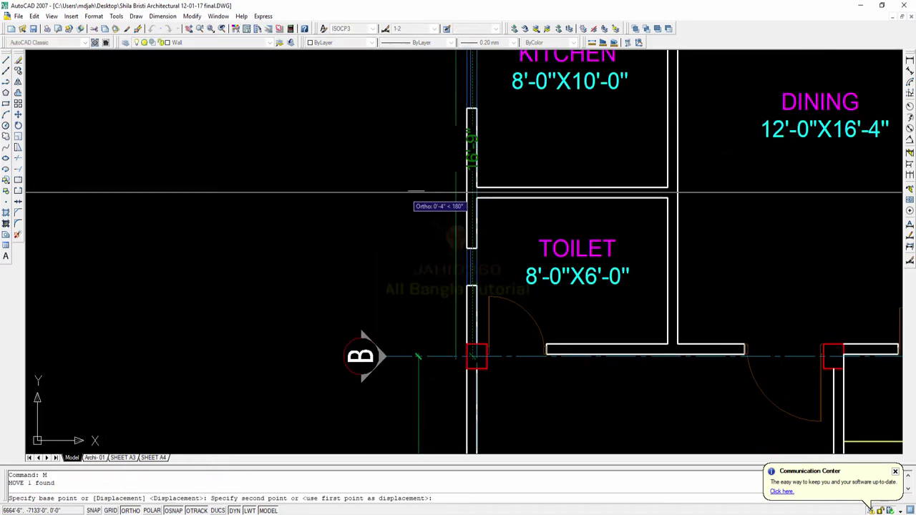
{"action": "left_click", "coordinate": [372, 209]}
Step: Examine the typical floor plan's grid bubbles and dimensions, and the windows and wall pieces along its upper wall
{"action": "scroll", "coordinate": [370, 208], "scroll_direction": "down", "scroll_amount": 4}
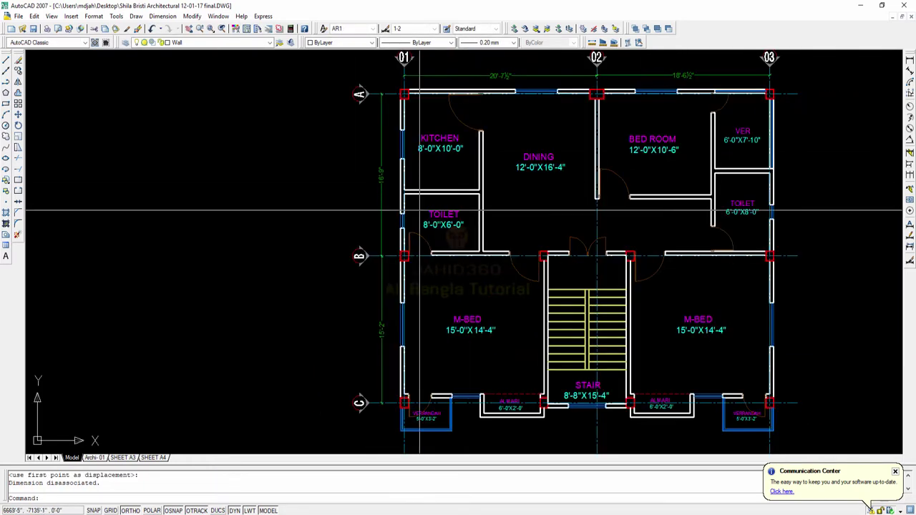
{"action": "scroll", "coordinate": [502, 207], "scroll_direction": "down", "scroll_amount": 3}
{"action": "scroll", "coordinate": [350, 164], "scroll_direction": "up", "scroll_amount": 6}
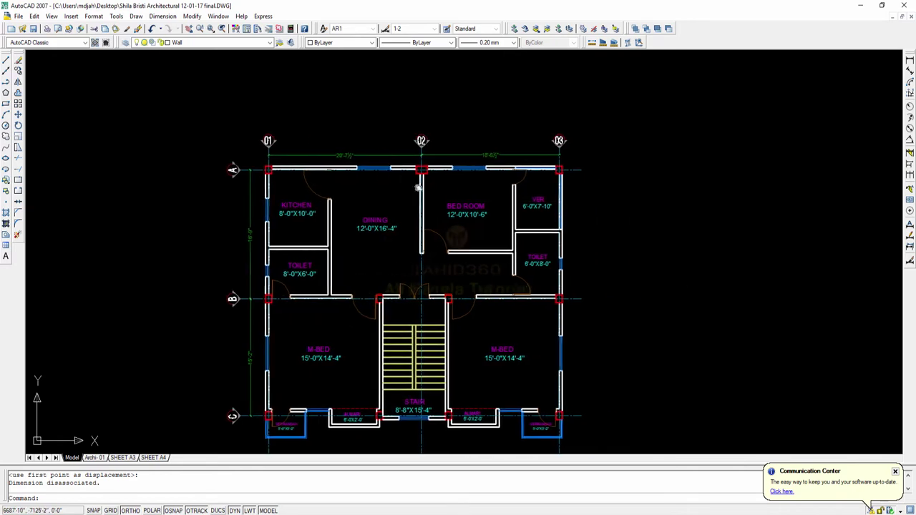
{"action": "scroll", "coordinate": [351, 163], "scroll_direction": "down", "scroll_amount": 4}
{"action": "scroll", "coordinate": [371, 166], "scroll_direction": "up", "scroll_amount": 5}
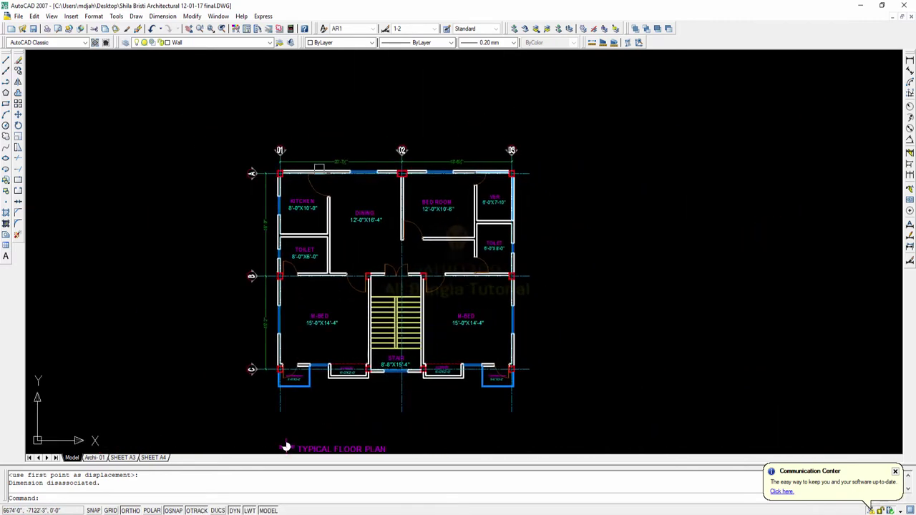
{"action": "middle_click_drag", "start_coordinate": [371, 166], "coordinate": [342, 185]}
{"action": "scroll", "coordinate": [376, 190], "scroll_direction": "up", "scroll_amount": 3}
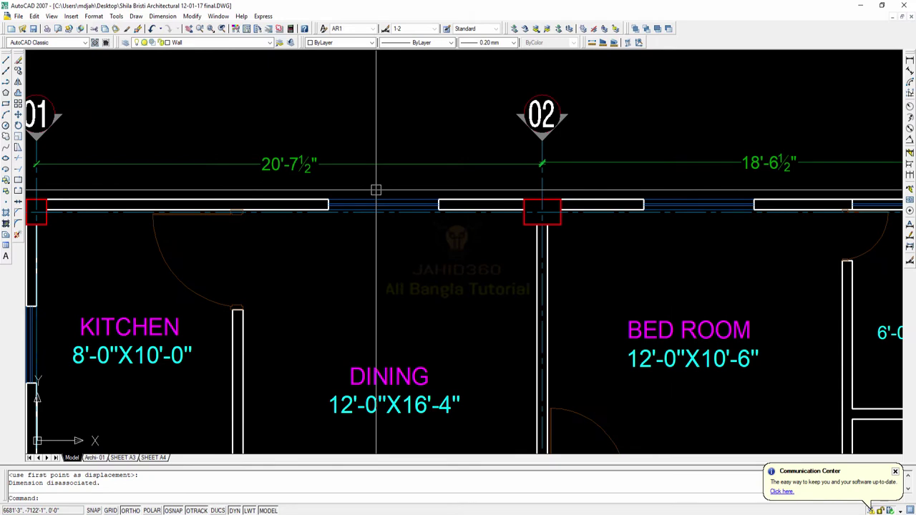
{"action": "middle_click_drag", "start_coordinate": [477, 251], "coordinate": [482, 221]}
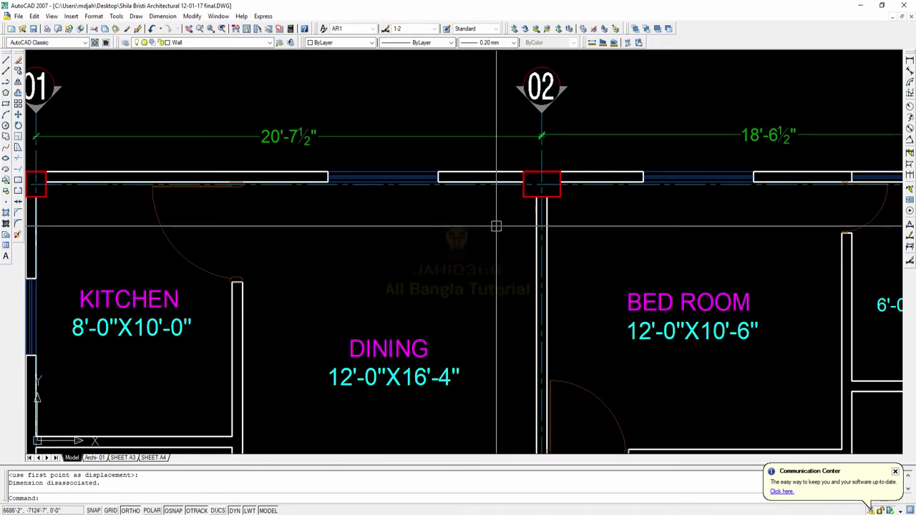
{"action": "scroll", "coordinate": [497, 226], "scroll_direction": "down", "scroll_amount": 5}
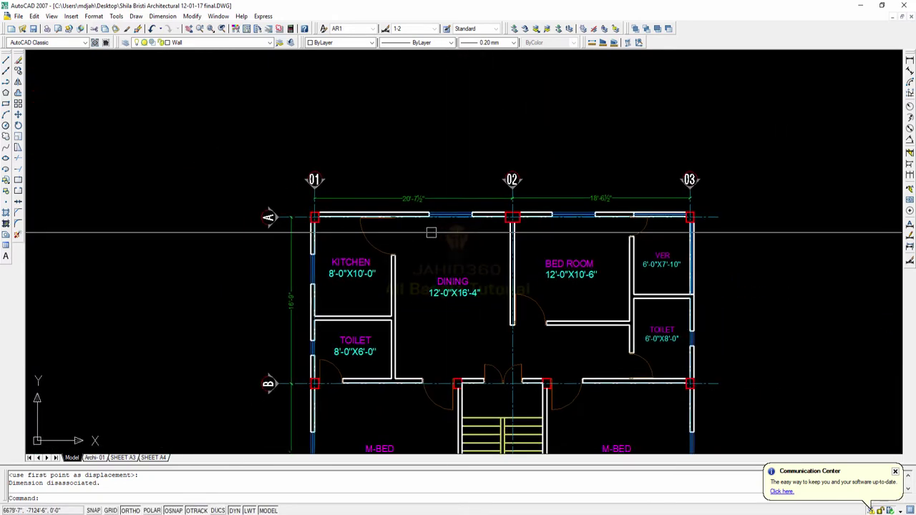
{"action": "scroll", "coordinate": [431, 233], "scroll_direction": "up", "scroll_amount": 3}
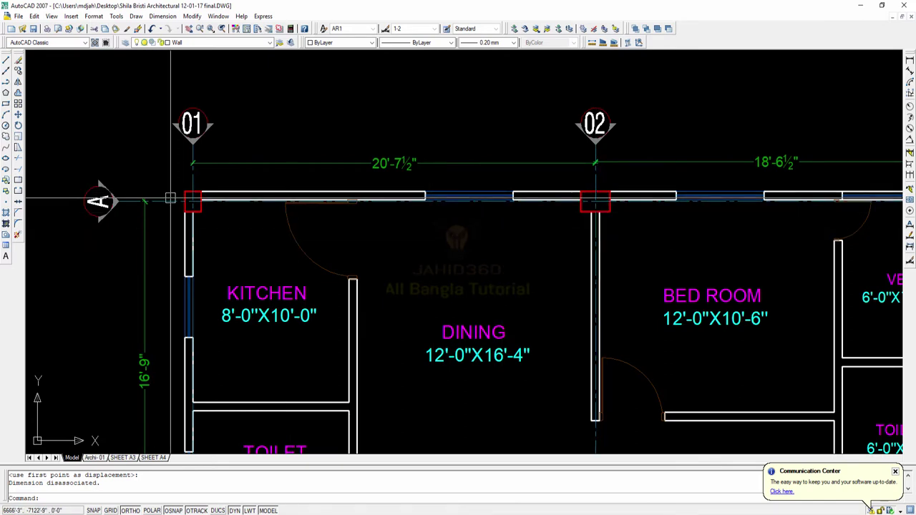
{"action": "middle_click_drag", "start_coordinate": [620, 201], "coordinate": [430, 222]}
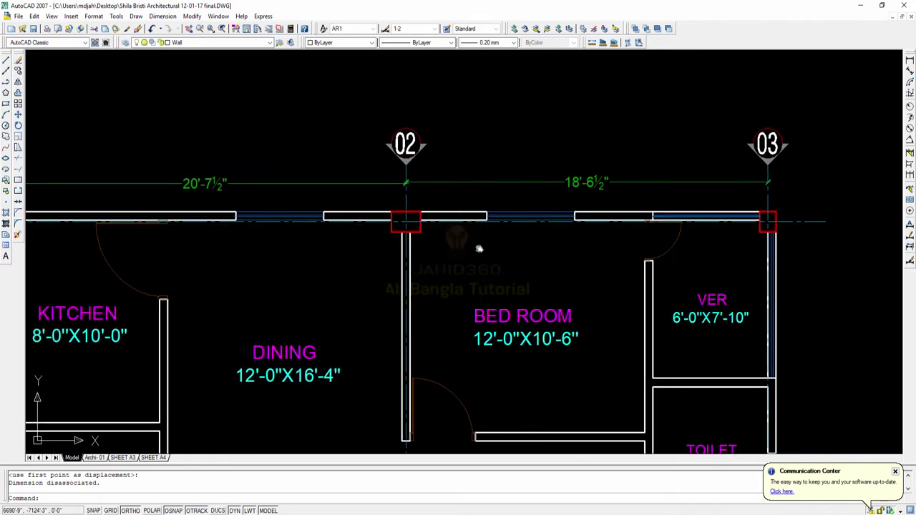
{"action": "middle_click_drag", "start_coordinate": [480, 249], "coordinate": [585, 251]}
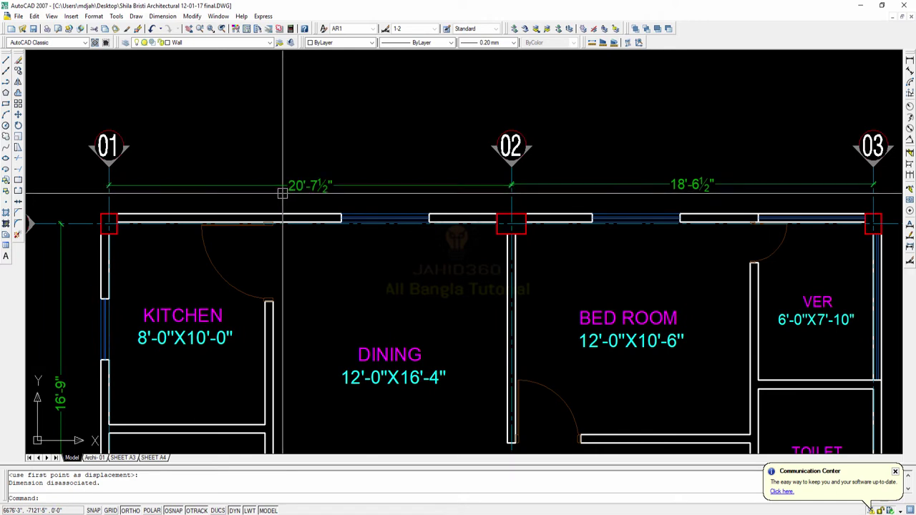
{"action": "scroll", "coordinate": [283, 193], "scroll_direction": "up", "scroll_amount": 2}
{"action": "scroll", "coordinate": [433, 212], "scroll_direction": "down", "scroll_amount": 2}
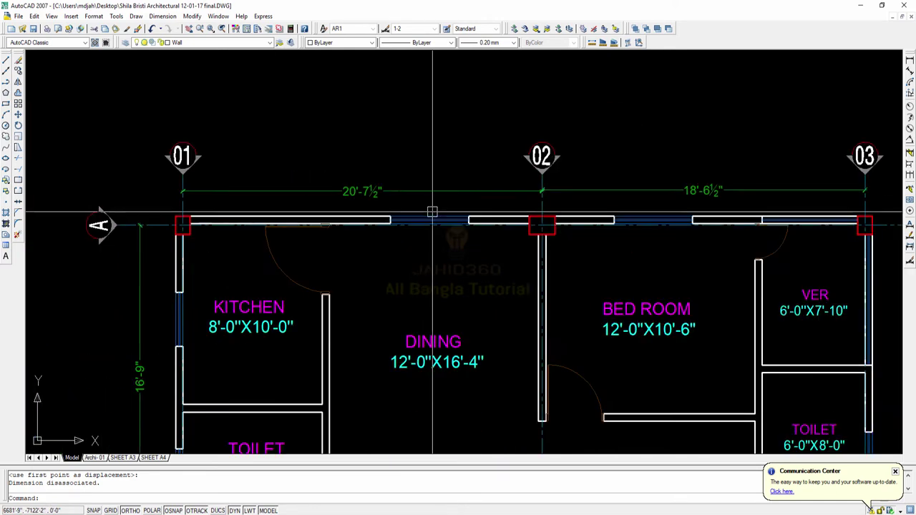
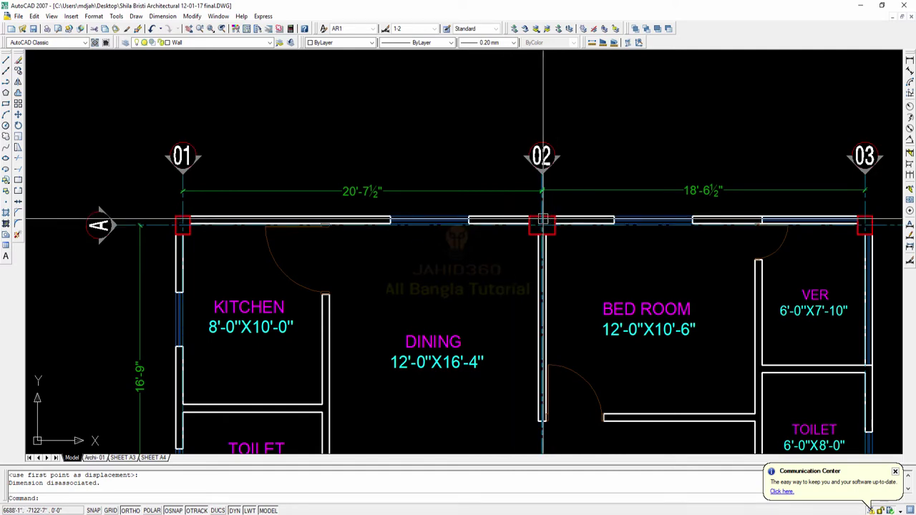
{"action": "scroll", "coordinate": [547, 215], "scroll_direction": "up", "scroll_amount": 3}
{"action": "scroll", "coordinate": [547, 222], "scroll_direction": "down", "scroll_amount": 7}
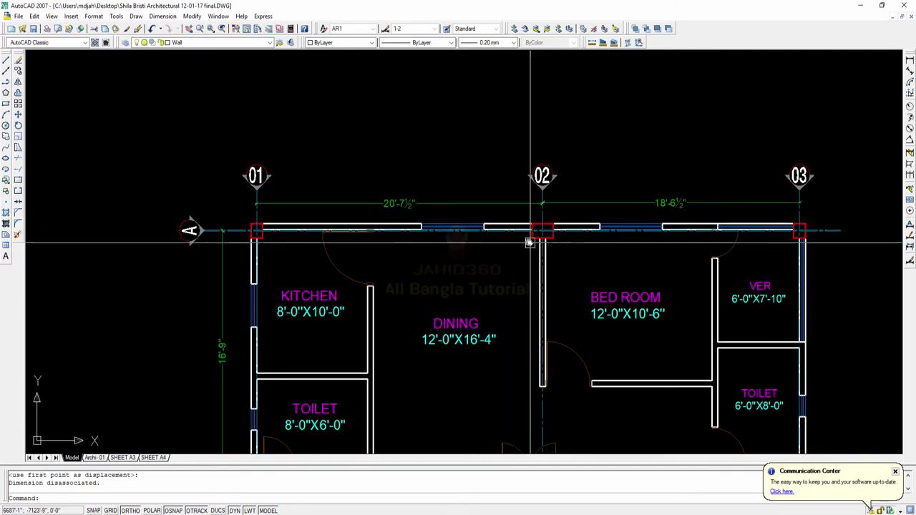
Step: Examine how the 1ST FLOOR PLAN arranges its outer grid dimensions and inner wall and window dimensions along the upper edge
{"action": "scroll", "coordinate": [501, 177], "scroll_direction": "down", "scroll_amount": 10}
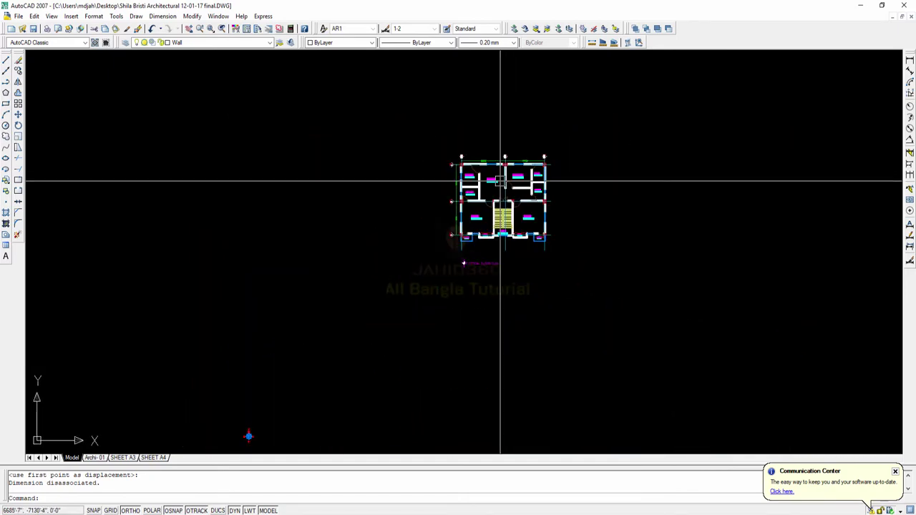
{"action": "middle_click_drag", "start_coordinate": [495, 188], "coordinate": [434, 410]}
{"action": "scroll", "coordinate": [387, 192], "scroll_direction": "up", "scroll_amount": 2}
{"action": "scroll", "coordinate": [342, 143], "scroll_direction": "up", "scroll_amount": 10}
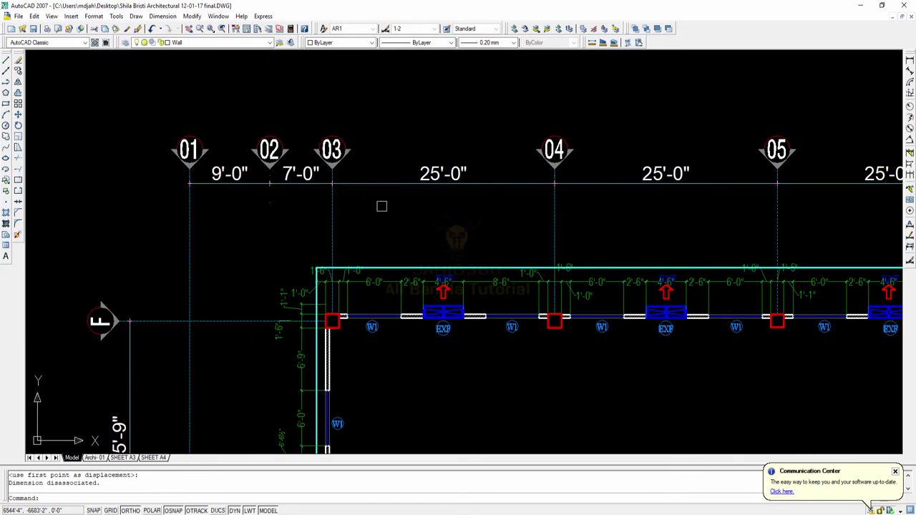
{"action": "middle_click_drag", "start_coordinate": [438, 217], "coordinate": [332, 165]}
{"action": "scroll", "coordinate": [451, 272], "scroll_direction": "up", "scroll_amount": 2}
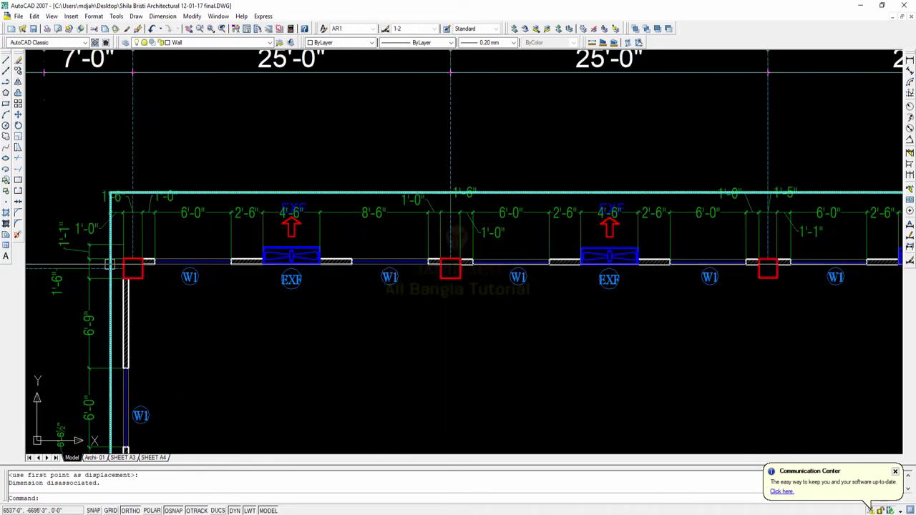
{"action": "scroll", "coordinate": [110, 265], "scroll_direction": "down", "scroll_amount": 3}
{"action": "scroll", "coordinate": [787, 270], "scroll_direction": "up", "scroll_amount": 1}
{"action": "scroll", "coordinate": [794, 276], "scroll_direction": "down", "scroll_amount": 1}
{"action": "scroll", "coordinate": [429, 286], "scroll_direction": "down", "scroll_amount": 2}
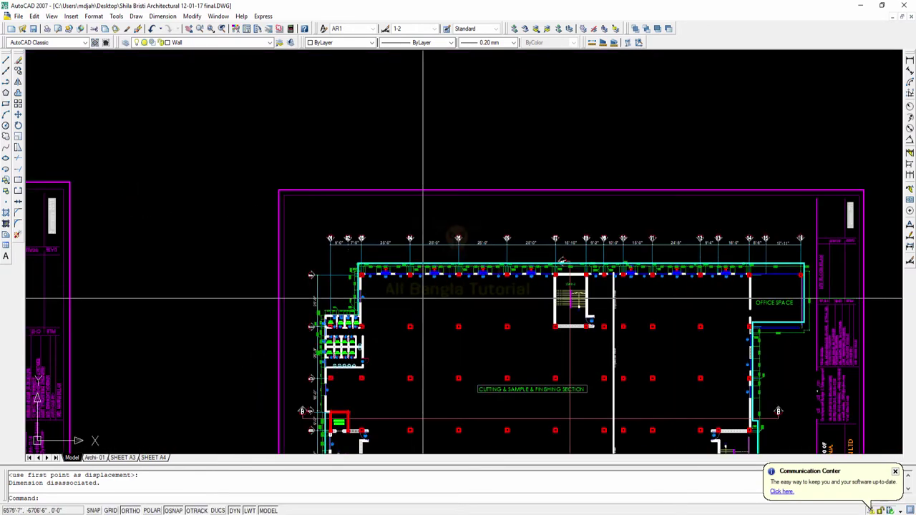
{"action": "scroll", "coordinate": [387, 270], "scroll_direction": "up", "scroll_amount": 5}
{"action": "middle_click_drag", "start_coordinate": [358, 264], "coordinate": [434, 280]}
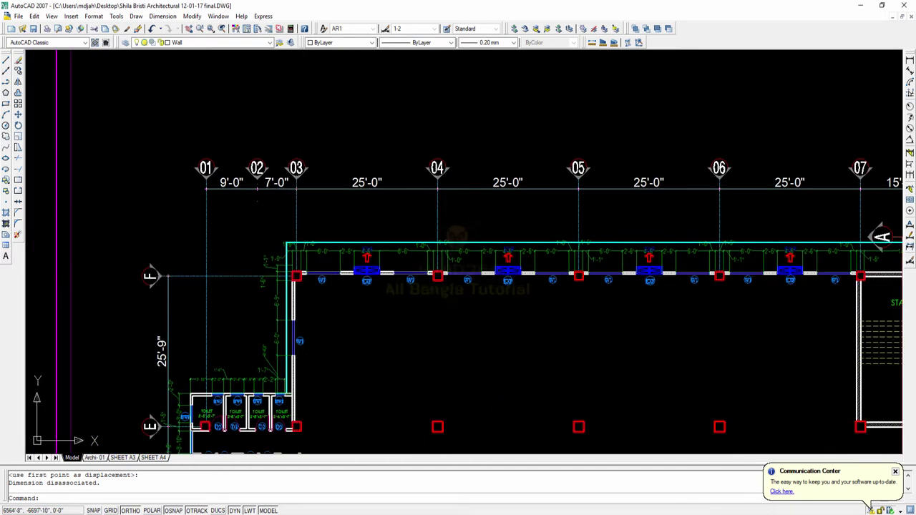
{"action": "scroll", "coordinate": [437, 283], "scroll_direction": "up", "scroll_amount": 2}
{"action": "middle_click_drag", "start_coordinate": [437, 283], "coordinate": [430, 310]}
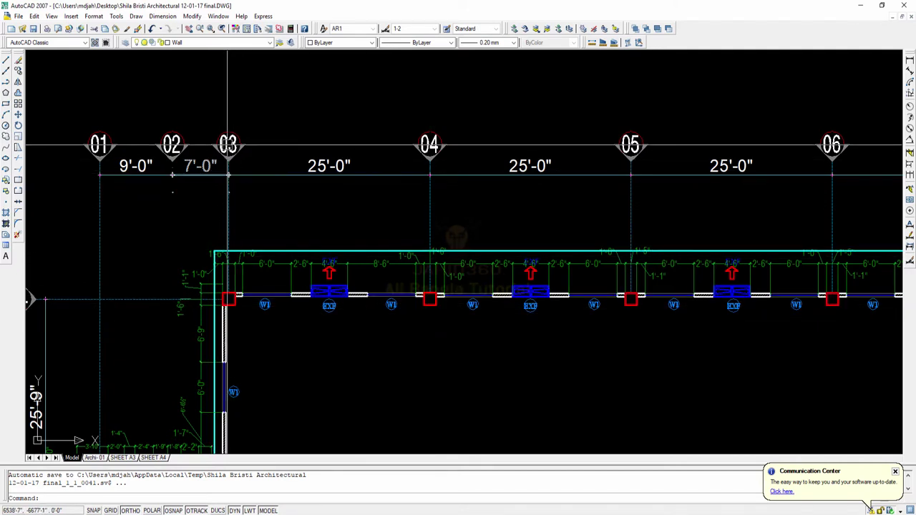
{"action": "middle_click_drag", "start_coordinate": [347, 185], "coordinate": [360, 182]}
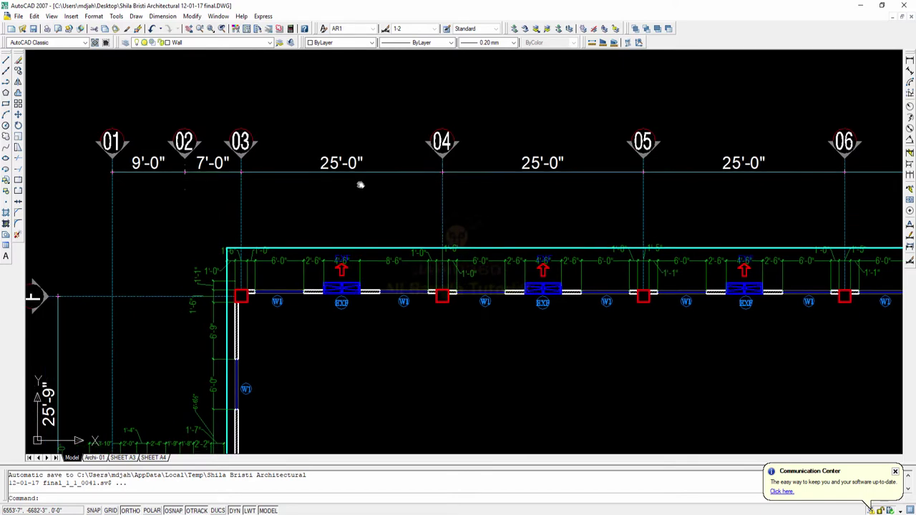
Step: Compare the whole 1ST FLOOR PLAN with its upper wall, inspecting the dimensions of columns, wall pieces, W1 windows and EXF openings
{"action": "scroll", "coordinate": [361, 182], "scroll_direction": "down", "scroll_amount": 5}
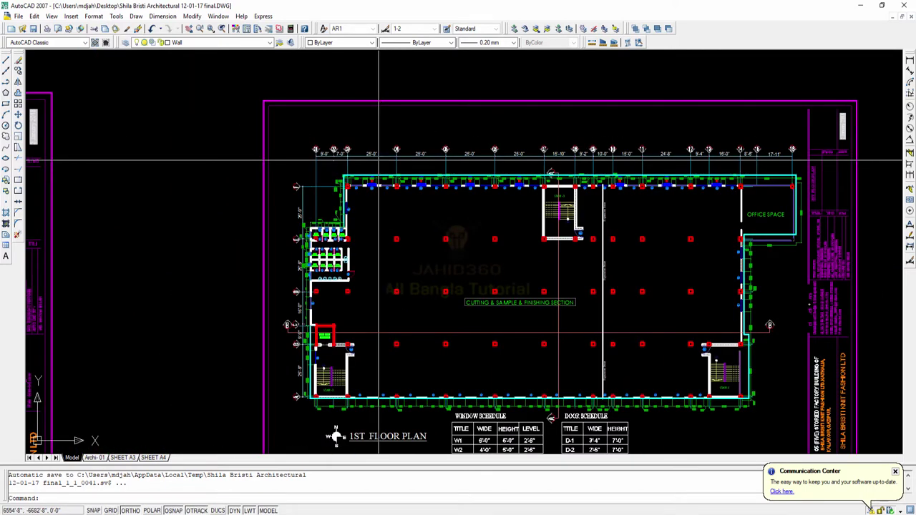
{"action": "scroll", "coordinate": [379, 163], "scroll_direction": "up", "scroll_amount": 4}
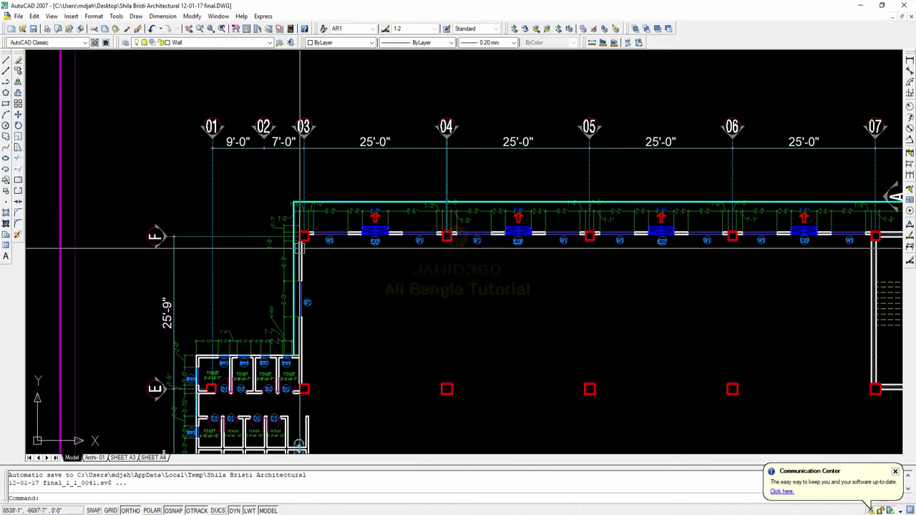
{"action": "scroll", "coordinate": [438, 251], "scroll_direction": "down", "scroll_amount": 1}
{"action": "middle_click_drag", "start_coordinate": [438, 252], "coordinate": [417, 219]}
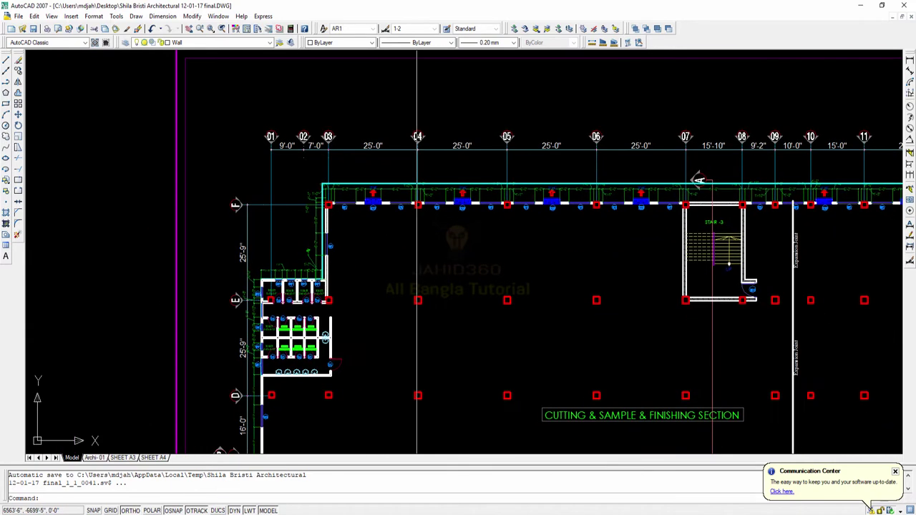
{"action": "scroll", "coordinate": [430, 168], "scroll_direction": "down", "scroll_amount": 3}
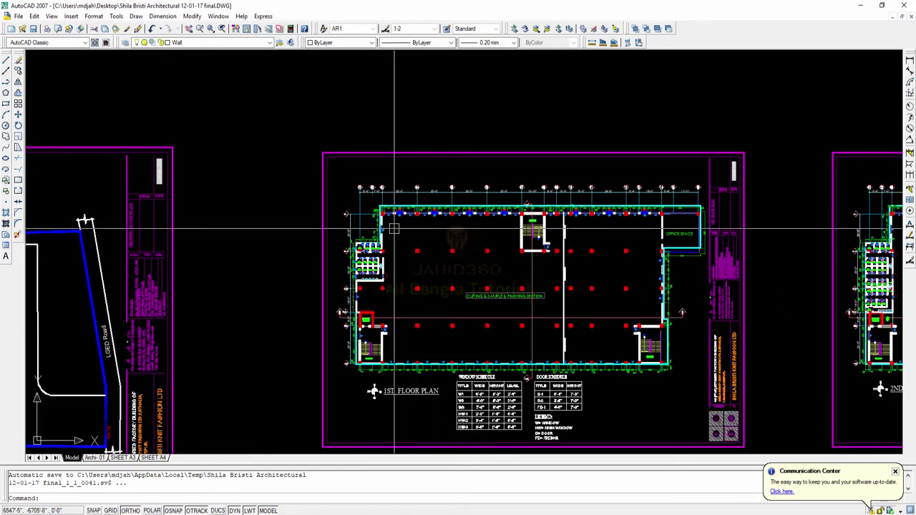
{"action": "scroll", "coordinate": [394, 229], "scroll_direction": "up", "scroll_amount": 4}
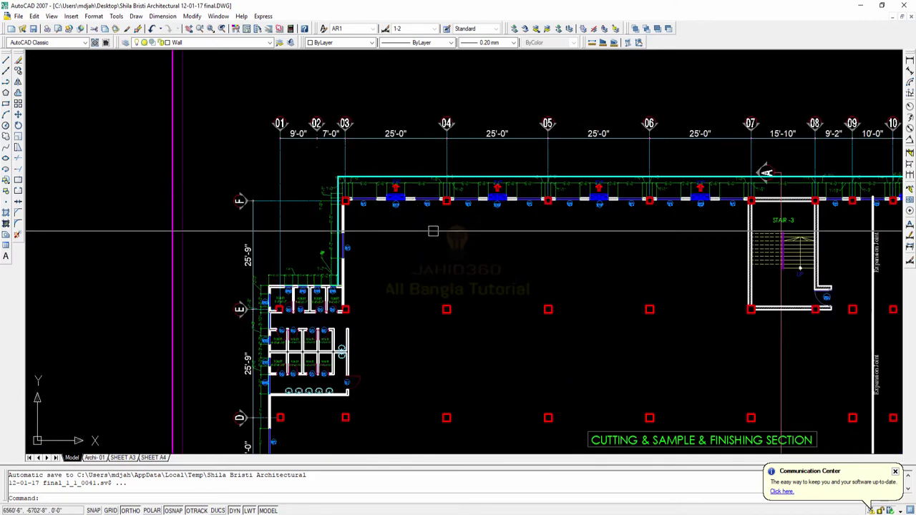
{"action": "scroll", "coordinate": [387, 183], "scroll_direction": "up", "scroll_amount": 3}
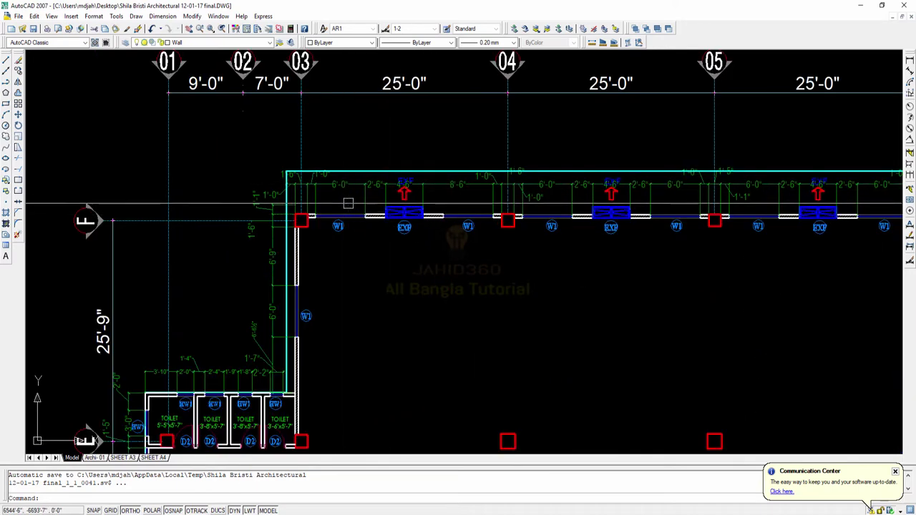
{"action": "scroll", "coordinate": [349, 195], "scroll_direction": "down", "scroll_amount": 2}
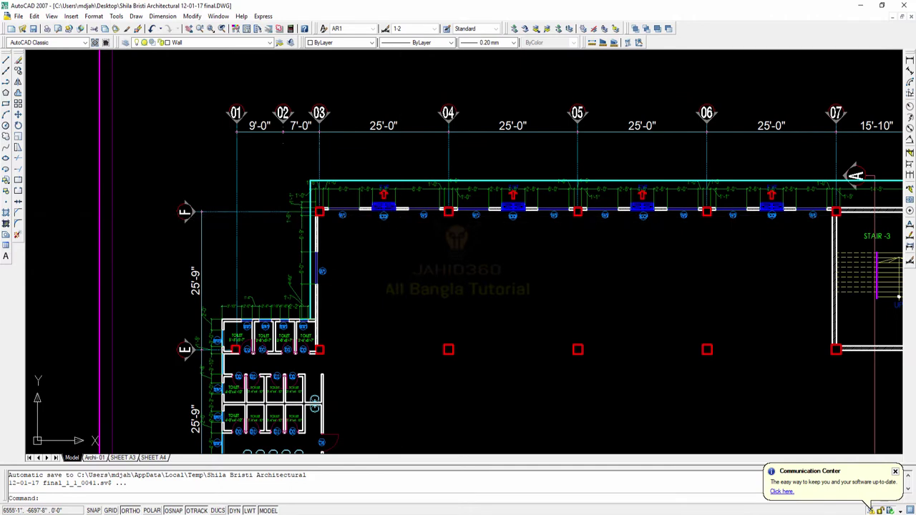
{"action": "middle_click_drag", "start_coordinate": [411, 257], "coordinate": [405, 251]}
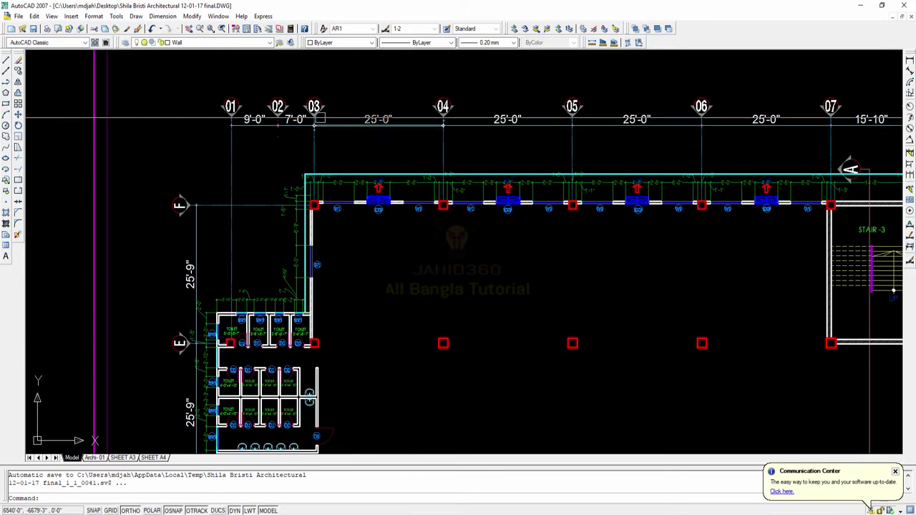
{"action": "scroll", "coordinate": [382, 172], "scroll_direction": "up", "scroll_amount": 6}
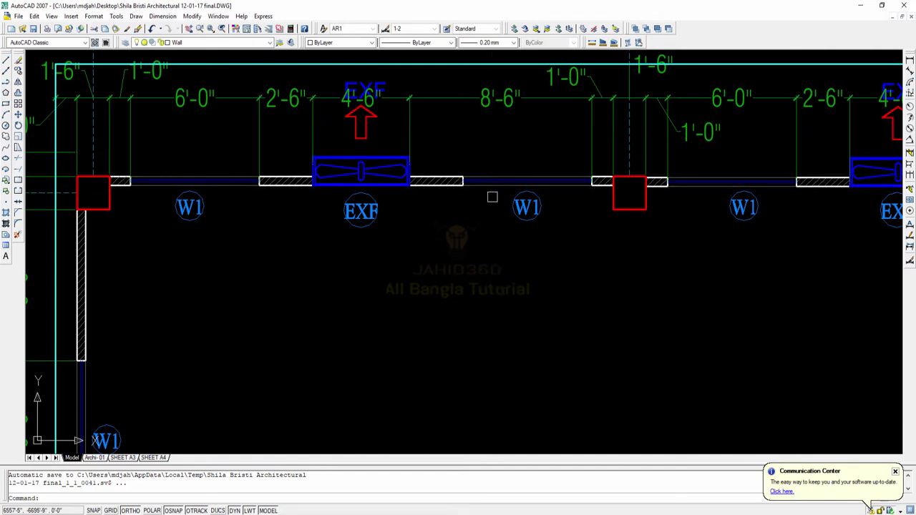
Step: Examine the 1ST FLOOR PLAN's upper wall between grid lines 03 and 05, including its column, window and EXF opening dimensions
{"action": "scroll", "coordinate": [493, 197], "scroll_direction": "down", "scroll_amount": 8}
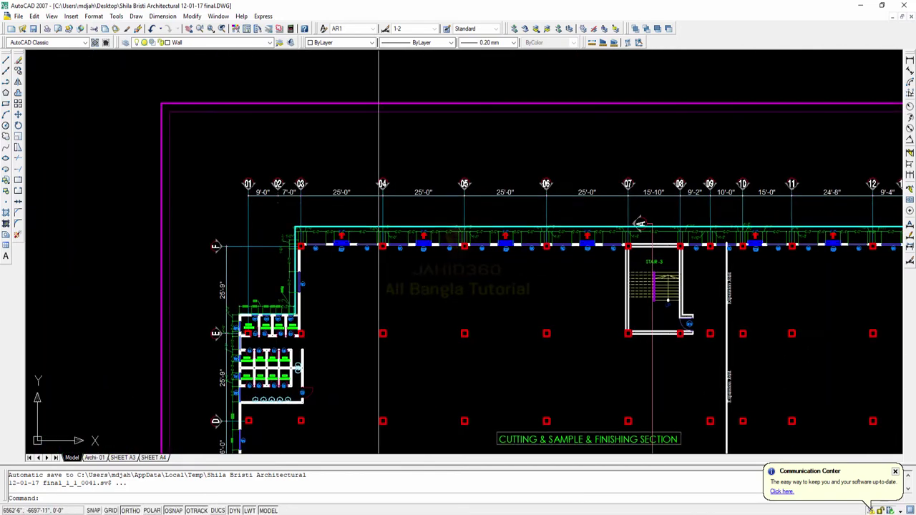
{"action": "scroll", "coordinate": [329, 178], "scroll_direction": "up", "scroll_amount": 3}
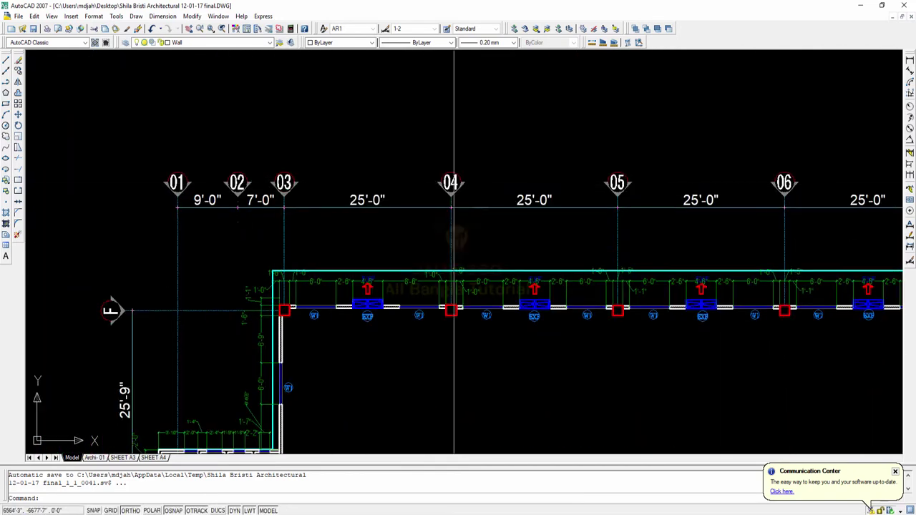
{"action": "scroll", "coordinate": [414, 215], "scroll_direction": "down", "scroll_amount": 4}
{"action": "middle_click_drag", "start_coordinate": [553, 235], "coordinate": [536, 210]}
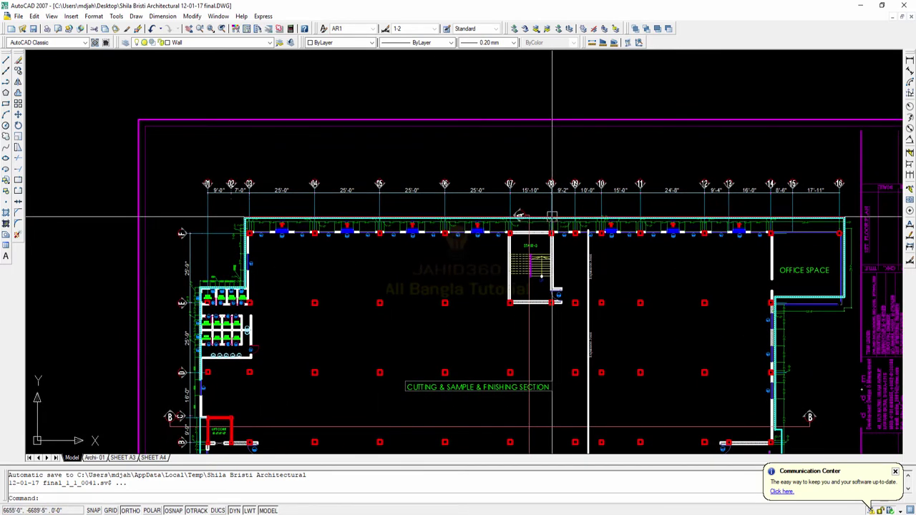
{"action": "scroll", "coordinate": [289, 198], "scroll_direction": "up", "scroll_amount": 5}
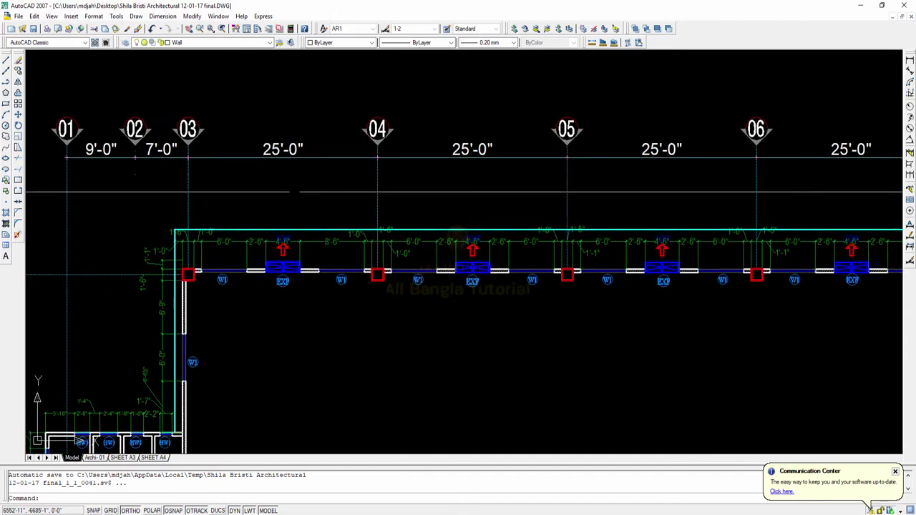
{"action": "scroll", "coordinate": [294, 199], "scroll_direction": "down", "scroll_amount": 2}
{"action": "scroll", "coordinate": [338, 274], "scroll_direction": "up", "scroll_amount": 6}
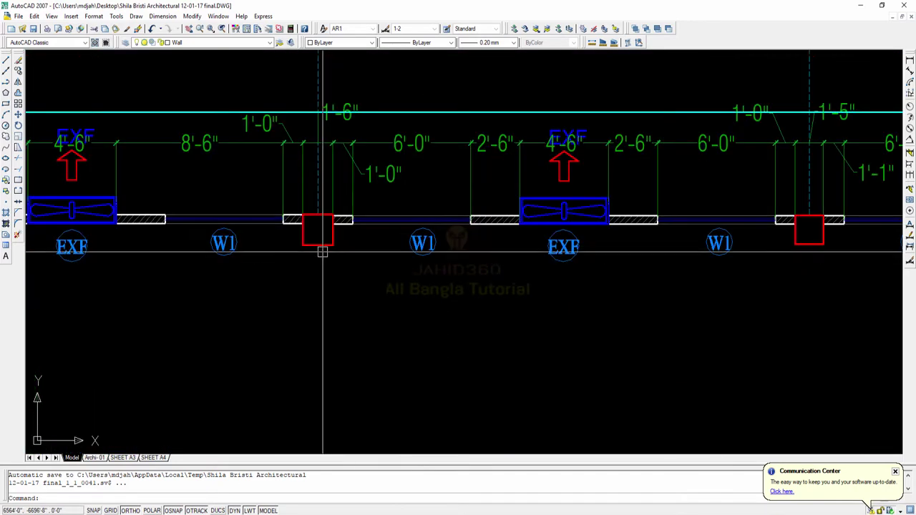
{"action": "key", "text": "Escape"}
{"action": "middle_click_drag", "start_coordinate": [323, 251], "coordinate": [361, 265]}
{"action": "scroll", "coordinate": [429, 290], "scroll_direction": "down", "scroll_amount": 2}
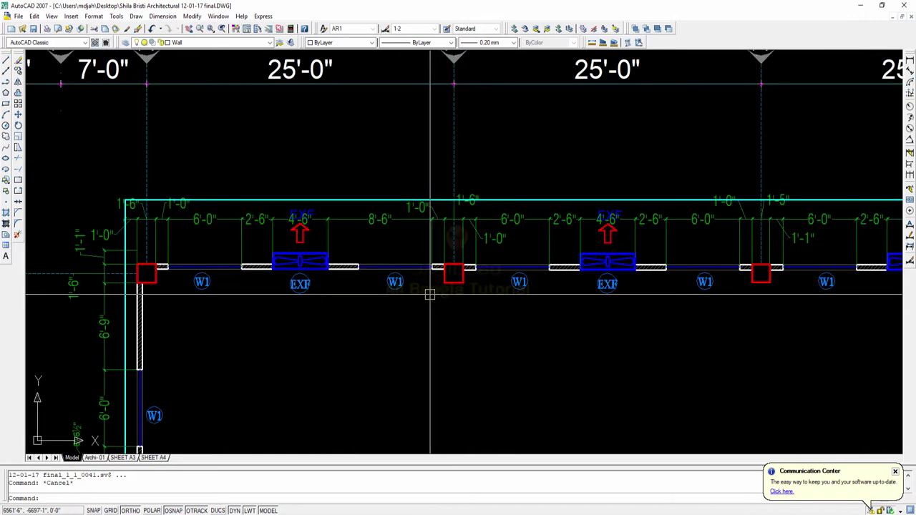
{"action": "scroll", "coordinate": [198, 273], "scroll_direction": "up", "scroll_amount": 3}
{"action": "scroll", "coordinate": [382, 277], "scroll_direction": "down", "scroll_amount": 2}
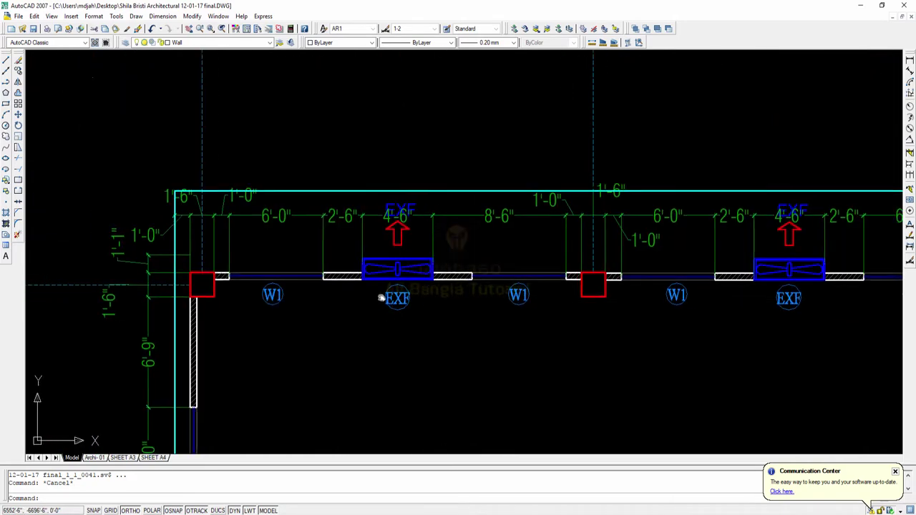
{"action": "middle_click_drag", "start_coordinate": [601, 283], "coordinate": [490, 276]}
{"action": "scroll", "coordinate": [533, 286], "scroll_direction": "up", "scroll_amount": 3}
{"action": "scroll", "coordinate": [536, 280], "scroll_direction": "down", "scroll_amount": 4}
{"action": "scroll", "coordinate": [490, 276], "scroll_direction": "down", "scroll_amount": 2}
{"action": "middle_click_drag", "start_coordinate": [659, 277], "coordinate": [430, 276]}
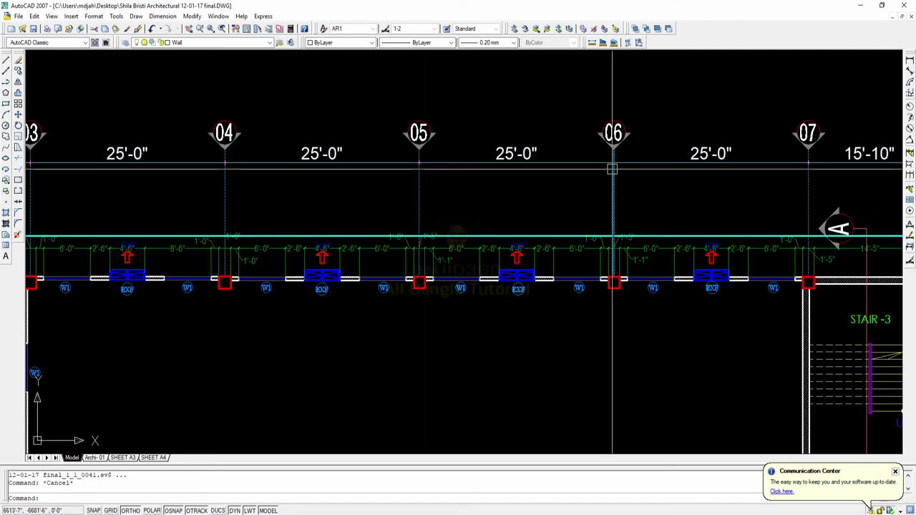
Step: Compare the grid spacing dimensions along the 1ST FLOOR PLAN's upper edge with the inner wall dimensions and the overall sheet layout
{"action": "left_click", "coordinate": [527, 155]}
{"action": "scroll", "coordinate": [620, 236], "scroll_direction": "up", "scroll_amount": 3}
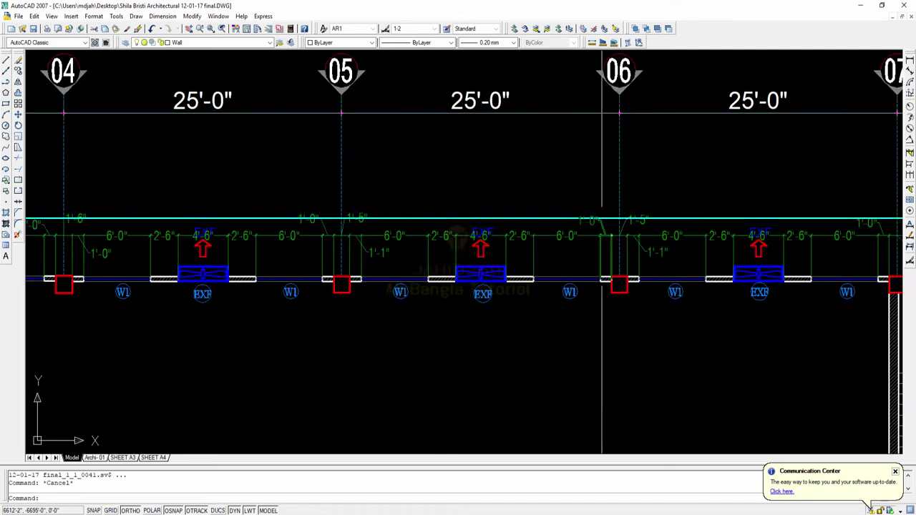
{"action": "scroll", "coordinate": [528, 286], "scroll_direction": "down", "scroll_amount": 2}
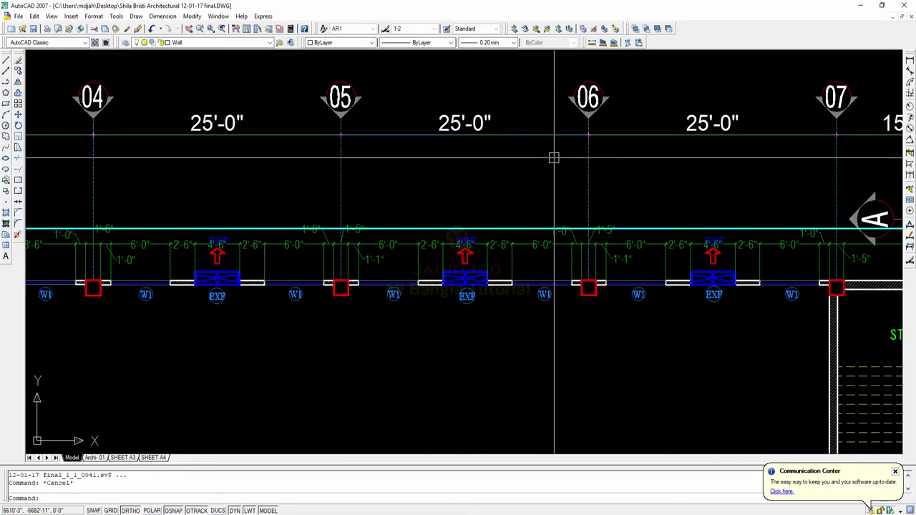
{"action": "scroll", "coordinate": [543, 158], "scroll_direction": "down", "scroll_amount": 1}
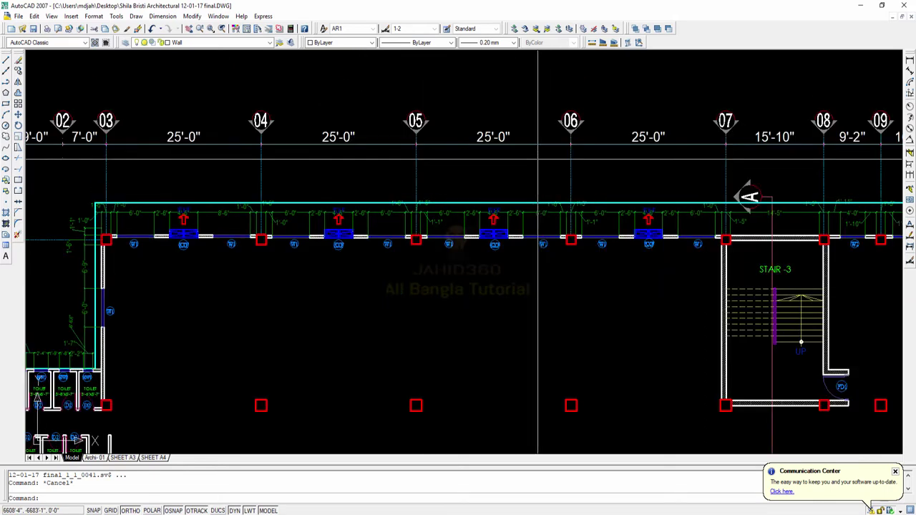
{"action": "scroll", "coordinate": [539, 158], "scroll_direction": "down", "scroll_amount": 4}
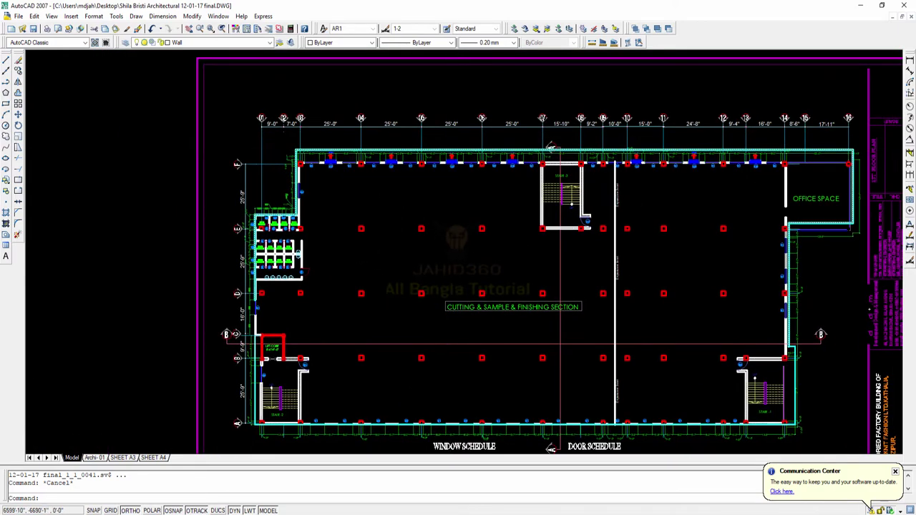
{"action": "scroll", "coordinate": [449, 152], "scroll_direction": "down", "scroll_amount": 2}
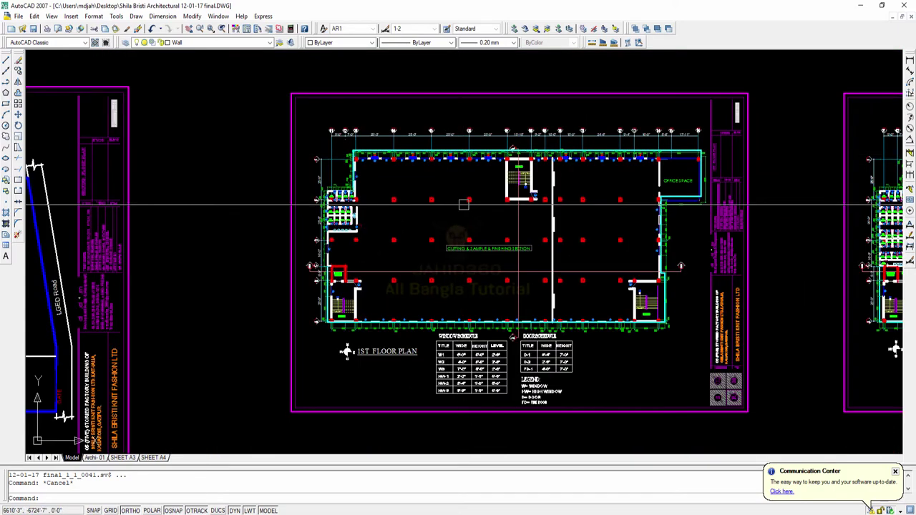
{"action": "scroll", "coordinate": [422, 182], "scroll_direction": "up", "scroll_amount": 3}
{"action": "middle_click_drag", "start_coordinate": [423, 184], "coordinate": [415, 197]}
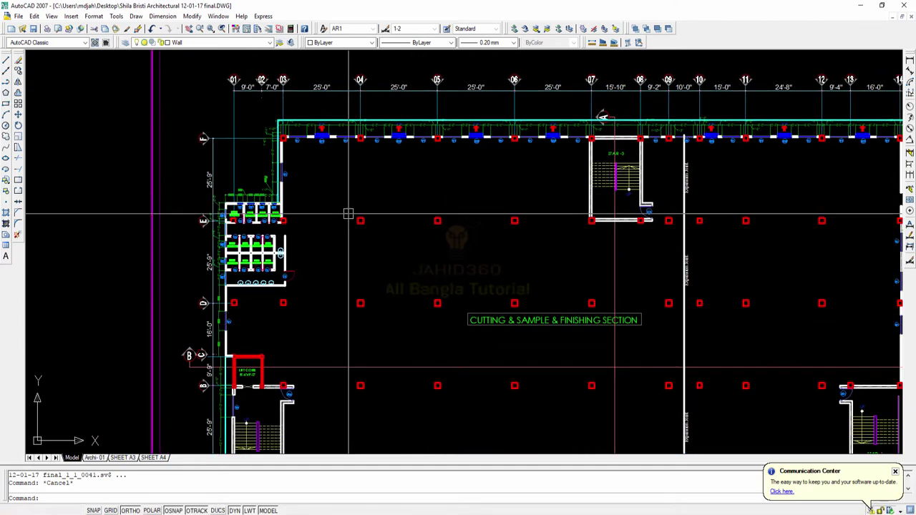
{"action": "scroll", "coordinate": [322, 174], "scroll_direction": "down", "scroll_amount": 5}
{"action": "scroll", "coordinate": [369, 179], "scroll_direction": "up", "scroll_amount": 5}
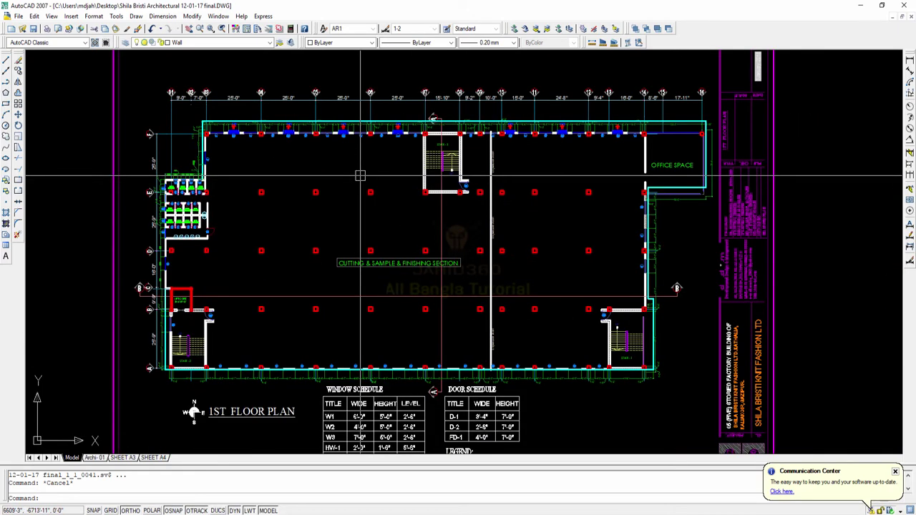
{"action": "scroll", "coordinate": [360, 175], "scroll_direction": "down", "scroll_amount": 4}
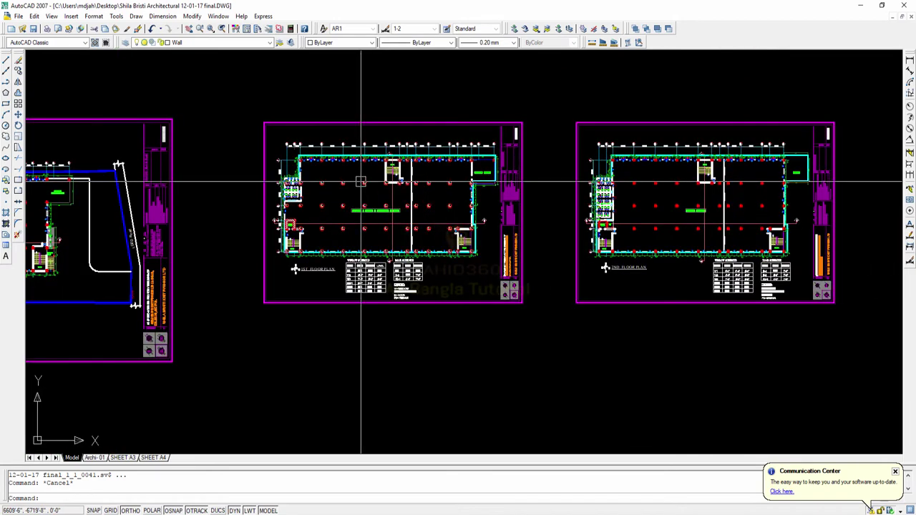
{"action": "scroll", "coordinate": [345, 152], "scroll_direction": "up", "scroll_amount": 3}
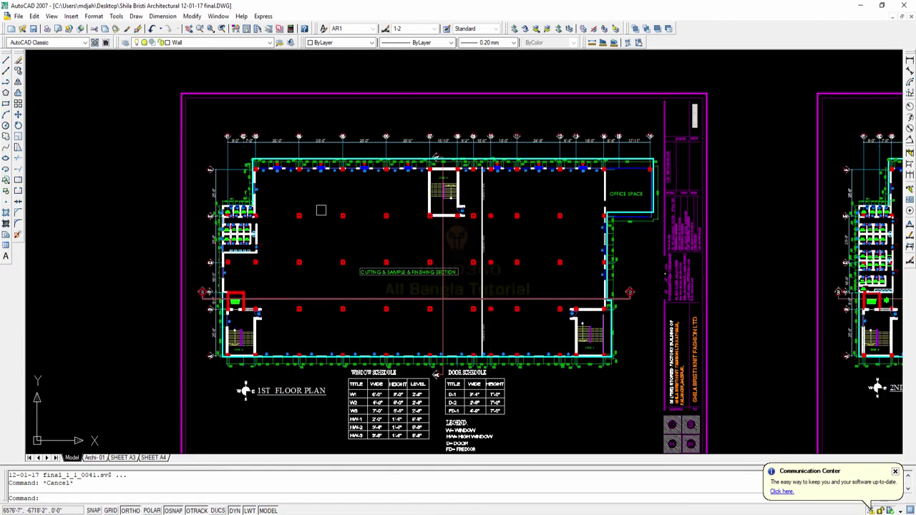
{"action": "scroll", "coordinate": [320, 207], "scroll_direction": "up", "scroll_amount": 3}
{"action": "scroll", "coordinate": [465, 165], "scroll_direction": "down", "scroll_amount": 2}
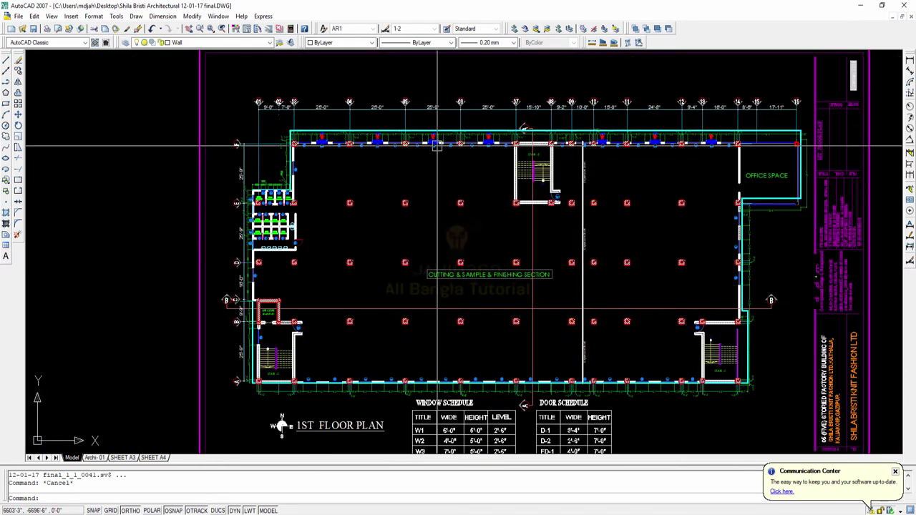
{"action": "scroll", "coordinate": [418, 134], "scroll_direction": "up", "scroll_amount": 3}
{"action": "scroll", "coordinate": [408, 136], "scroll_direction": "down", "scroll_amount": 3}
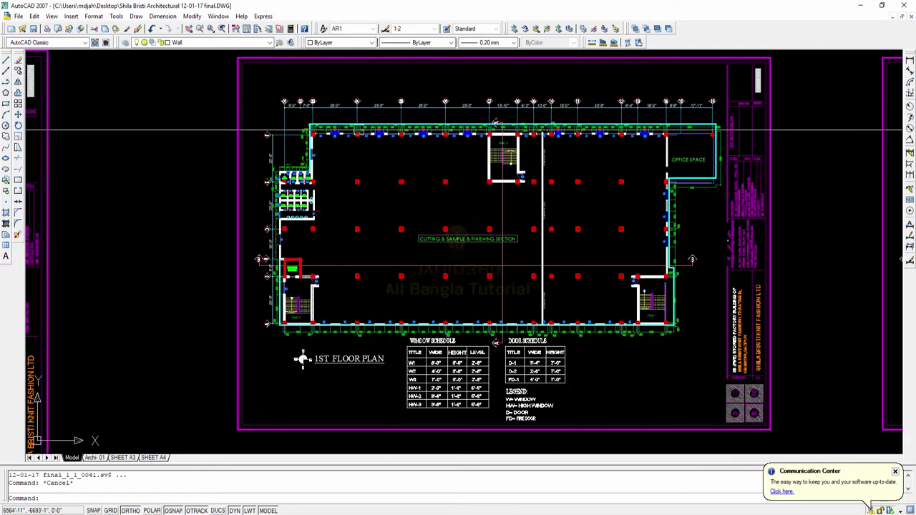
Step: Draw a rectangle around the TYPICAL FLOOR PLAN, from the outer wall corner at A-01 to the outer verandah corner near C-03
{"action": "middle_click_drag", "start_coordinate": [409, 268], "coordinate": [362, 189]}
{"action": "scroll", "coordinate": [361, 262], "scroll_direction": "down", "scroll_amount": 2}
{"action": "middle_click_drag", "start_coordinate": [440, 368], "coordinate": [379, 124]}
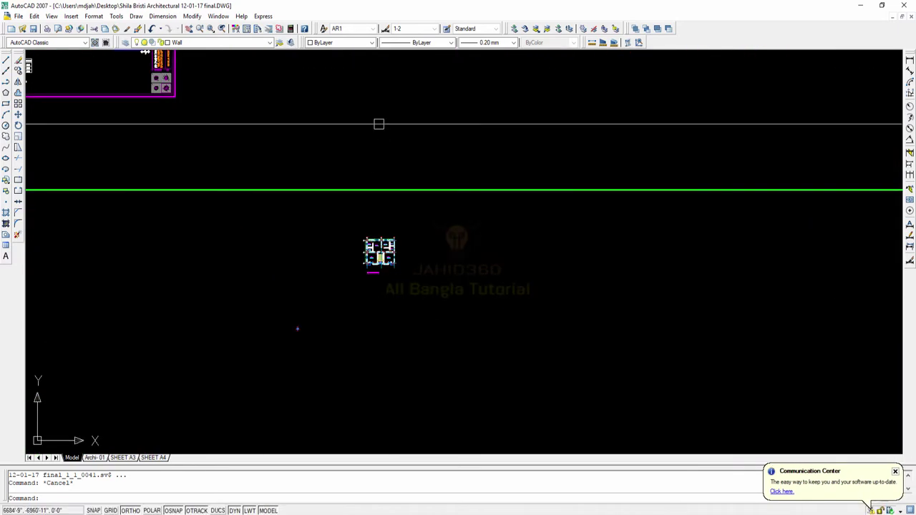
{"action": "scroll", "coordinate": [375, 233], "scroll_direction": "up", "scroll_amount": 2}
{"action": "scroll", "coordinate": [382, 284], "scroll_direction": "up", "scroll_amount": 2}
{"action": "middle_click_drag", "start_coordinate": [384, 274], "coordinate": [383, 213]}
{"action": "scroll", "coordinate": [370, 272], "scroll_direction": "up", "scroll_amount": 5}
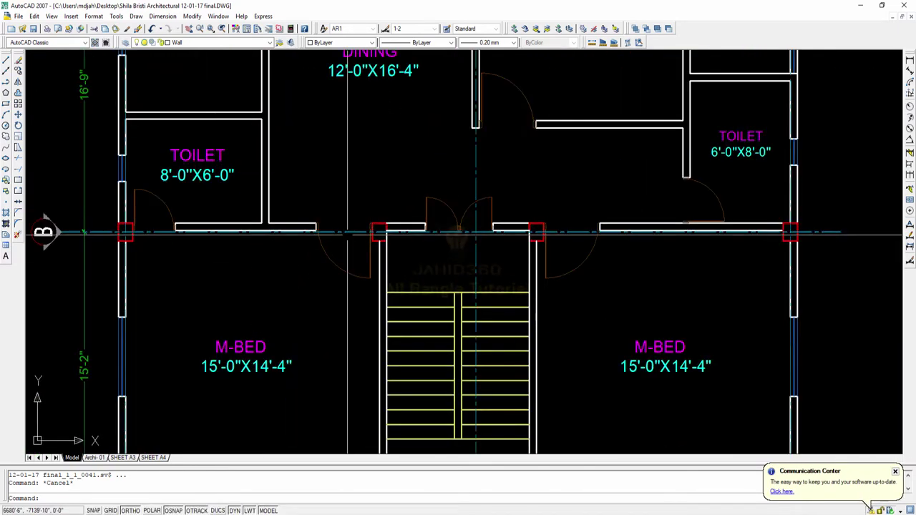
{"action": "scroll", "coordinate": [348, 234], "scroll_direction": "down", "scroll_amount": 5}
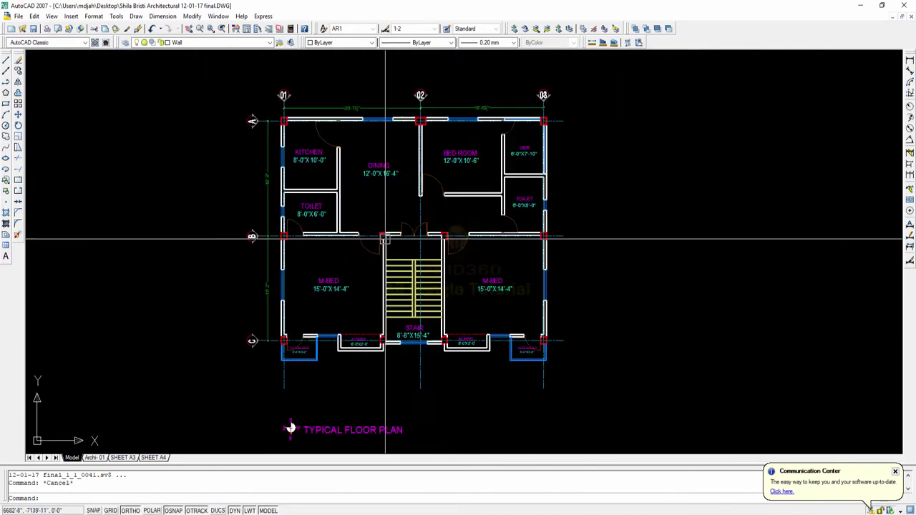
{"action": "left_click", "coordinate": [6, 104]}
{"action": "scroll", "coordinate": [285, 126], "scroll_direction": "up", "scroll_amount": 5}
{"action": "left_click", "coordinate": [285, 126]}
{"action": "scroll", "coordinate": [285, 126], "scroll_direction": "down", "scroll_amount": 3}
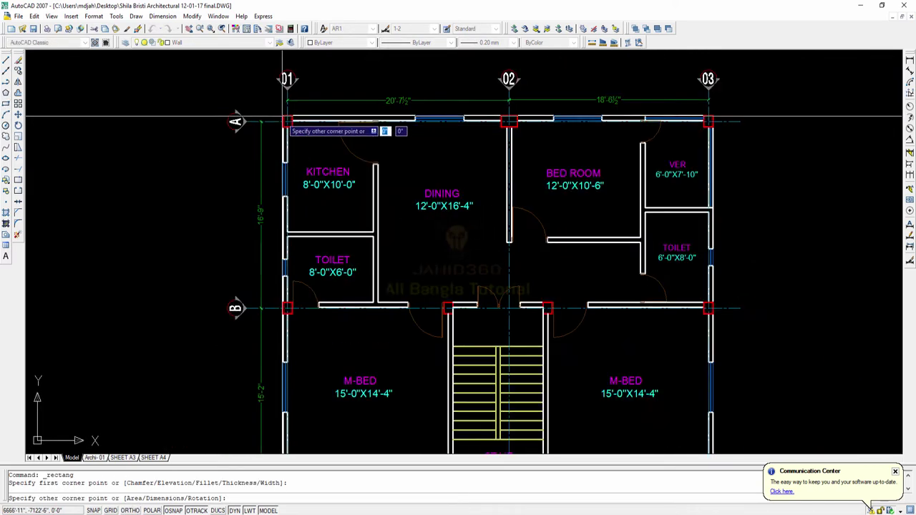
{"action": "middle_click_drag", "start_coordinate": [649, 348], "coordinate": [527, 171]}
{"action": "scroll", "coordinate": [597, 286], "scroll_direction": "up", "scroll_amount": 5}
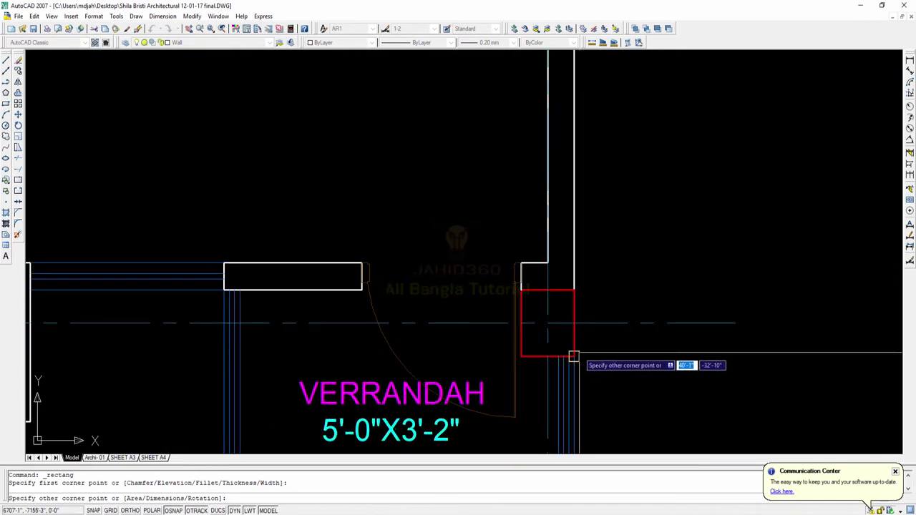
{"action": "scroll", "coordinate": [575, 356], "scroll_direction": "down", "scroll_amount": 3}
{"action": "scroll", "coordinate": [558, 323], "scroll_direction": "up", "scroll_amount": 3}
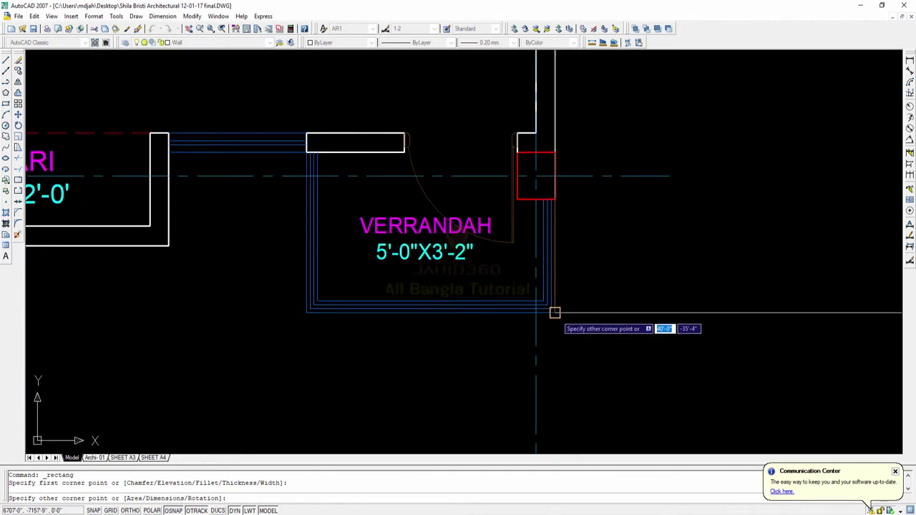
{"action": "scroll", "coordinate": [555, 313], "scroll_direction": "down", "scroll_amount": 6}
{"action": "key", "text": "Escape"}
{"action": "key", "text": "Escape"}
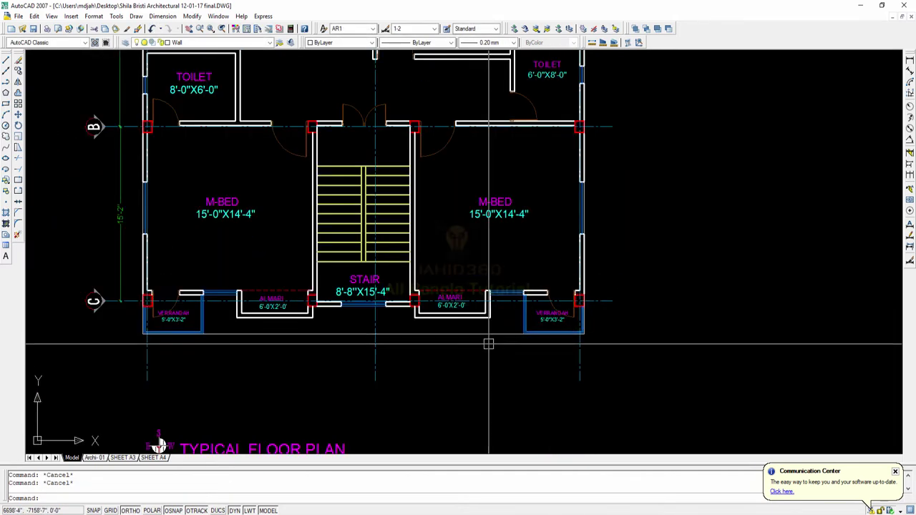
Step: Trim the grid lines crossing the typical floor plan's rooms inside the rectangle, using the rectangle as the cutting edge
{"action": "type", "text": "TR"}
{"action": "key", "text": "Return"}
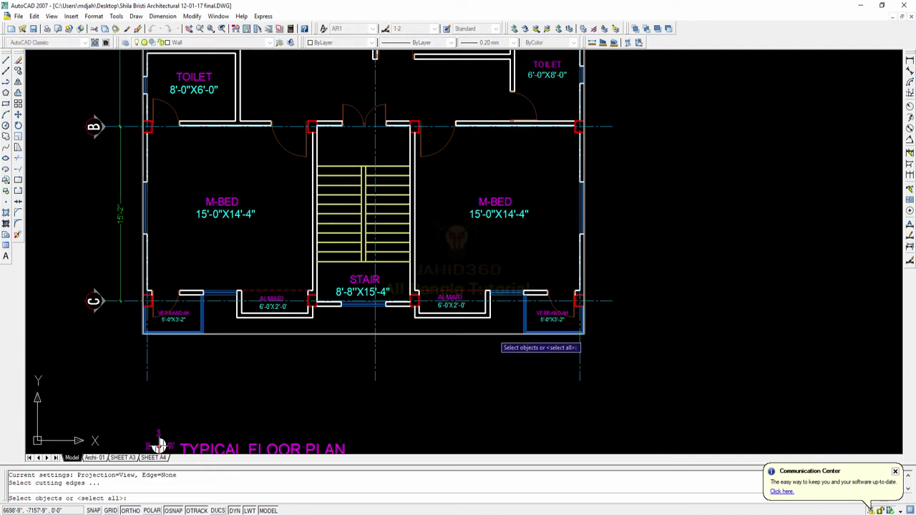
{"action": "key", "text": "Return"}
{"action": "scroll", "coordinate": [496, 315], "scroll_direction": "up", "scroll_amount": 5}
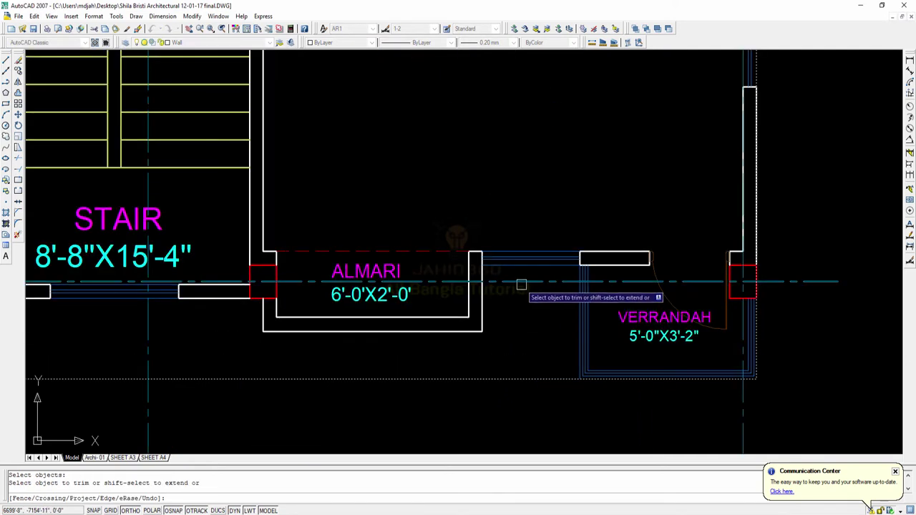
{"action": "scroll", "coordinate": [385, 310], "scroll_direction": "down", "scroll_amount": 5}
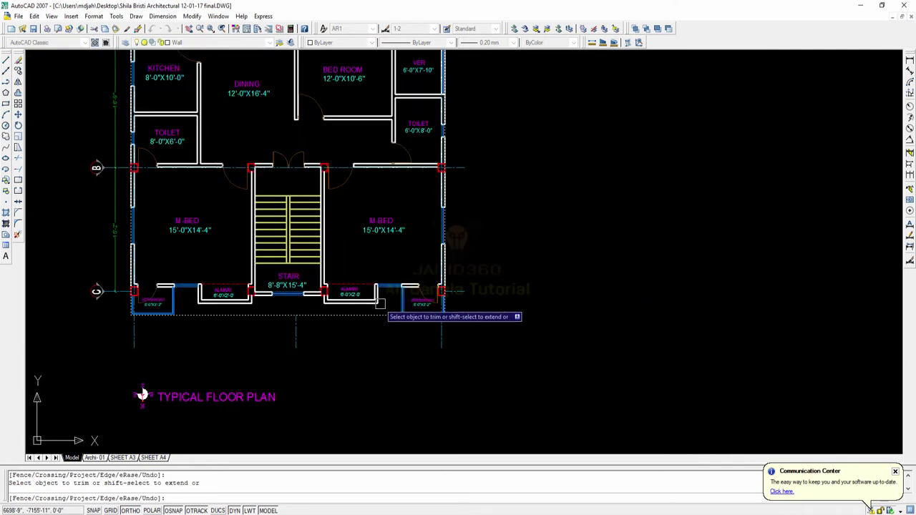
{"action": "scroll", "coordinate": [323, 182], "scroll_direction": "up", "scroll_amount": 3}
{"action": "scroll", "coordinate": [387, 229], "scroll_direction": "down", "scroll_amount": 3}
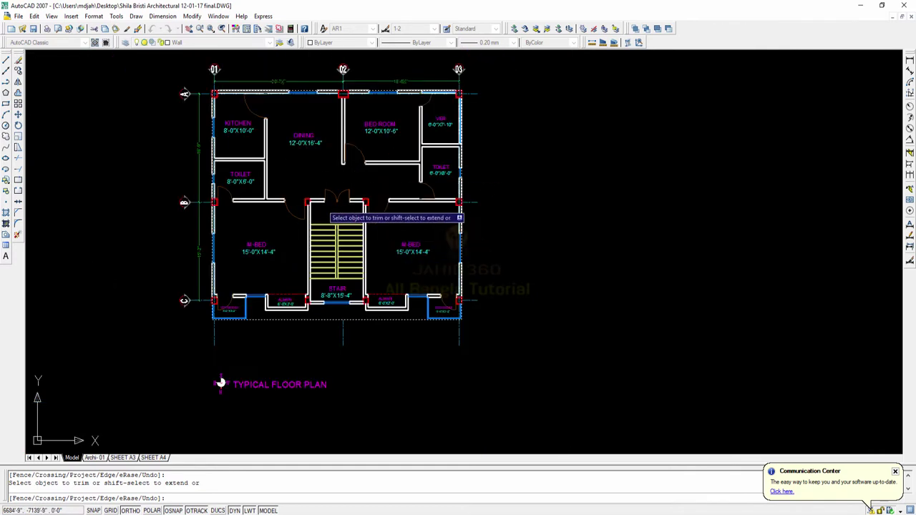
{"action": "middle_click_drag", "start_coordinate": [311, 206], "coordinate": [313, 213]}
{"action": "scroll", "coordinate": [293, 215], "scroll_direction": "up", "scroll_amount": 10}
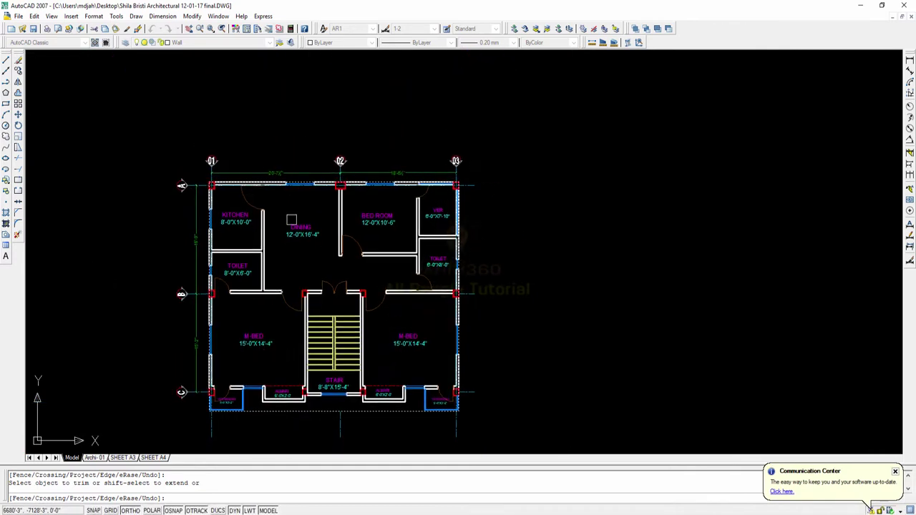
{"action": "scroll", "coordinate": [351, 211], "scroll_direction": "down", "scroll_amount": 8}
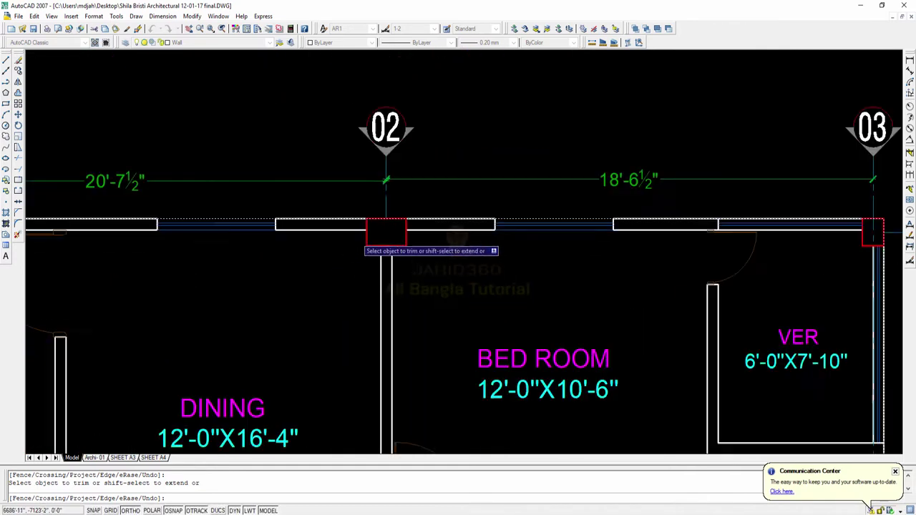
{"action": "scroll", "coordinate": [368, 230], "scroll_direction": "up", "scroll_amount": 4}
{"action": "scroll", "coordinate": [368, 163], "scroll_direction": "down", "scroll_amount": 5}
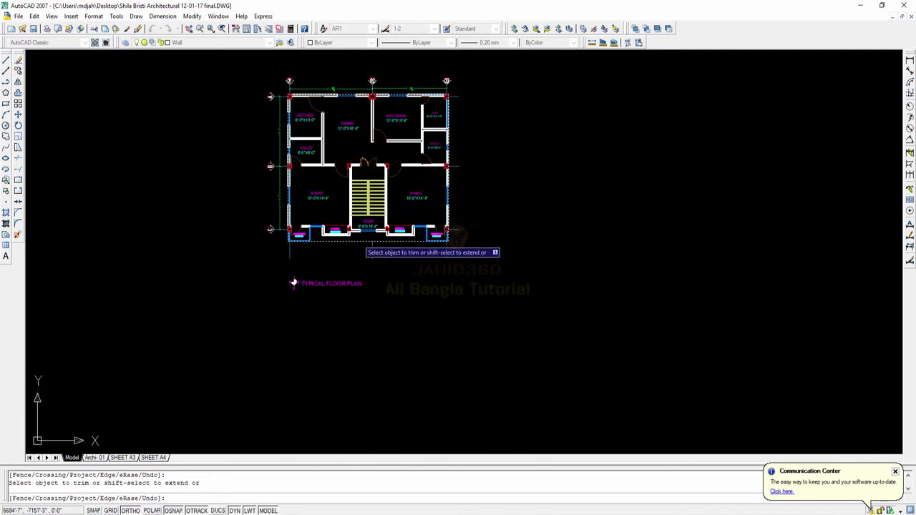
{"action": "scroll", "coordinate": [349, 237], "scroll_direction": "up", "scroll_amount": 5}
{"action": "key", "text": "Escape"}
{"action": "key", "text": "Escape"}
Step: Erase the helper rectangle around the typical floor plan
{"action": "left_click", "coordinate": [348, 237]}
{"action": "type", "text": "E"}
{"action": "key", "text": "Return"}
{"action": "scroll", "coordinate": [358, 236], "scroll_direction": "down", "scroll_amount": 3}
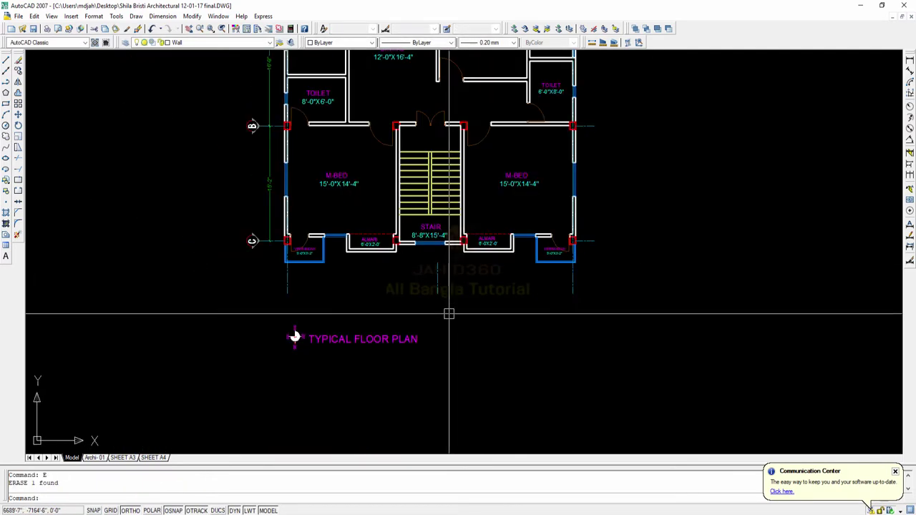
{"action": "scroll", "coordinate": [430, 301], "scroll_direction": "up", "scroll_amount": 6}
{"action": "key", "text": "Escape"}
{"action": "key", "text": "Escape"}
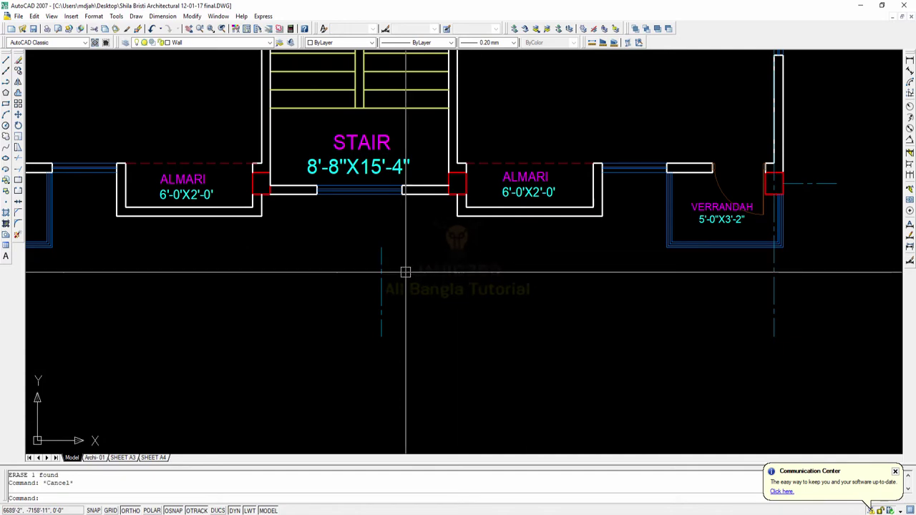
Step: Extend the short middle grid line below the typical floor plan up to the stair's outer wall
{"action": "type", "text": "EX"}
{"action": "key", "text": "Return"}
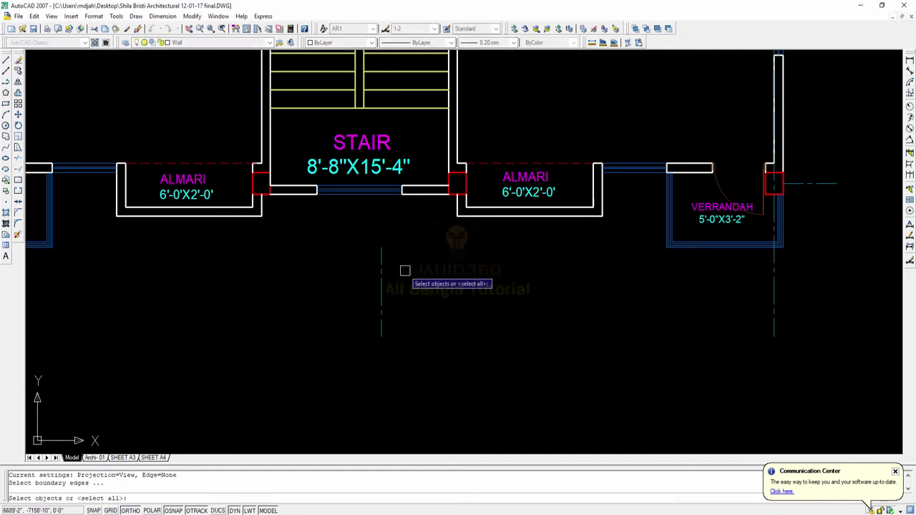
{"action": "key", "text": "Return"}
{"action": "left_click", "coordinate": [405, 271]}
Step: Examine grid line 03 along the outer wall from the 5'-0"X3'-2" verandah up to the corner column below bubble 03
{"action": "scroll", "coordinate": [508, 282], "scroll_direction": "down", "scroll_amount": 2}
{"action": "scroll", "coordinate": [676, 254], "scroll_direction": "up", "scroll_amount": 4}
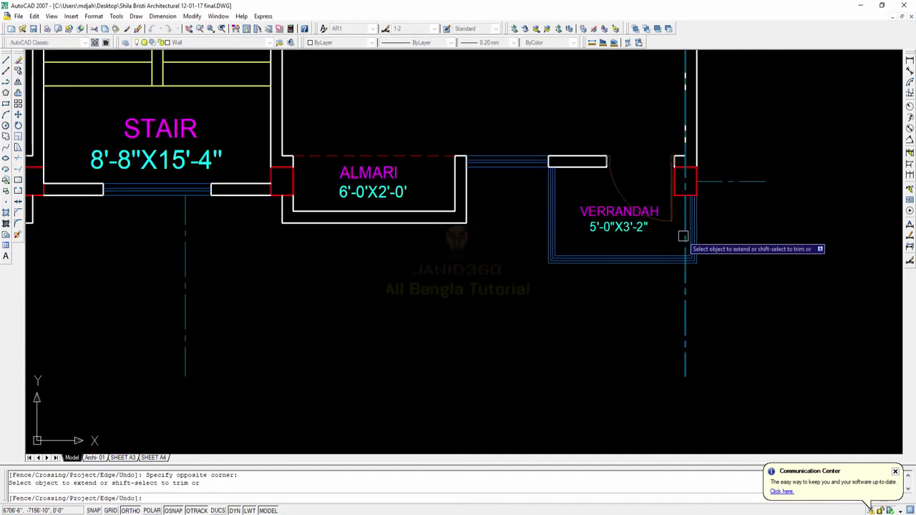
{"action": "middle_click_drag", "start_coordinate": [683, 235], "coordinate": [605, 262]}
{"action": "scroll", "coordinate": [599, 266], "scroll_direction": "down", "scroll_amount": 4}
{"action": "scroll", "coordinate": [601, 308], "scroll_direction": "up", "scroll_amount": 2}
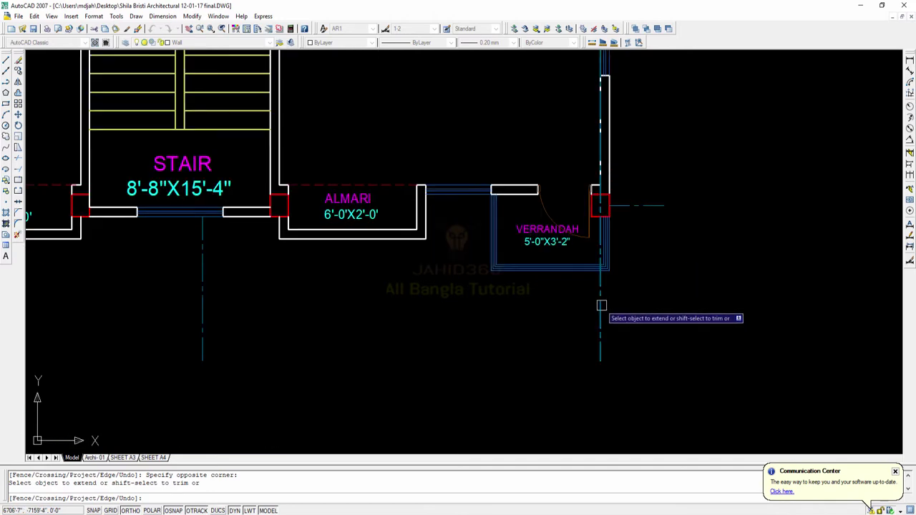
{"action": "scroll", "coordinate": [606, 305], "scroll_direction": "down", "scroll_amount": 4}
{"action": "scroll", "coordinate": [620, 262], "scroll_direction": "up", "scroll_amount": 6}
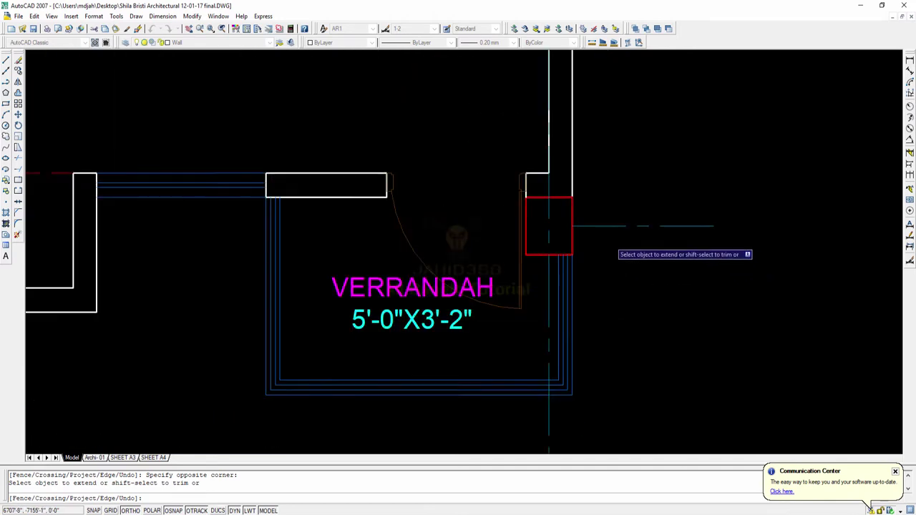
{"action": "scroll", "coordinate": [565, 217], "scroll_direction": "down", "scroll_amount": 1}
{"action": "scroll", "coordinate": [596, 215], "scroll_direction": "down", "scroll_amount": 2}
{"action": "middle_click_drag", "start_coordinate": [596, 215], "coordinate": [515, 402]}
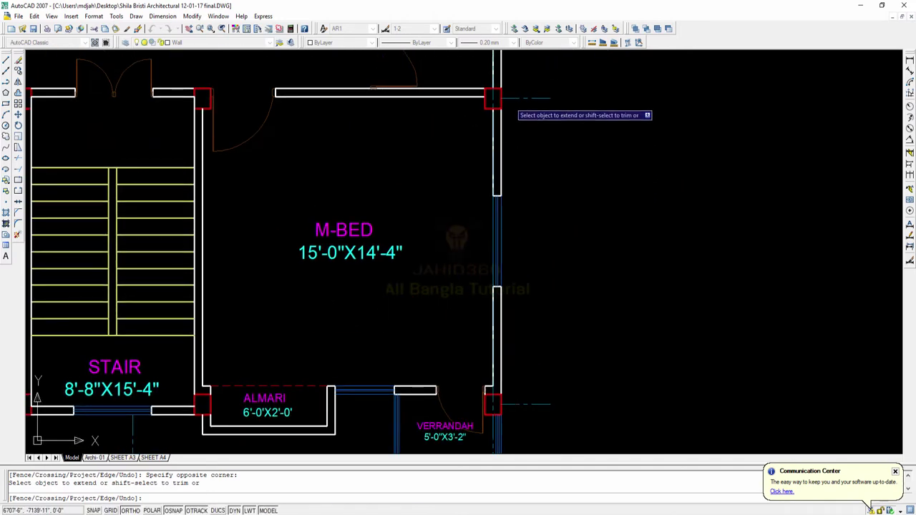
{"action": "scroll", "coordinate": [507, 101], "scroll_direction": "up", "scroll_amount": 3}
{"action": "middle_click_drag", "start_coordinate": [517, 115], "coordinate": [437, 430]}
{"action": "scroll", "coordinate": [494, 159], "scroll_direction": "down", "scroll_amount": 4}
{"action": "scroll", "coordinate": [424, 155], "scroll_direction": "up", "scroll_amount": 3}
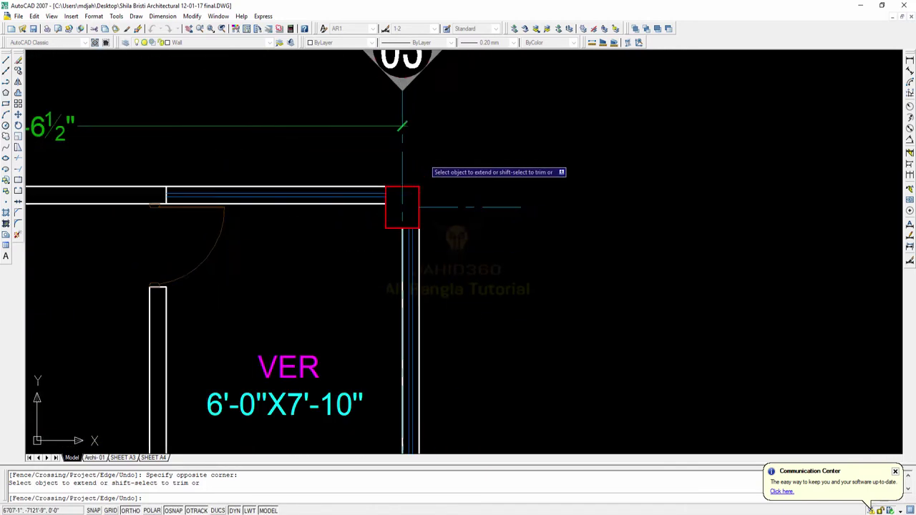
{"action": "scroll", "coordinate": [409, 195], "scroll_direction": "up", "scroll_amount": 4}
{"action": "key", "text": "Escape"}
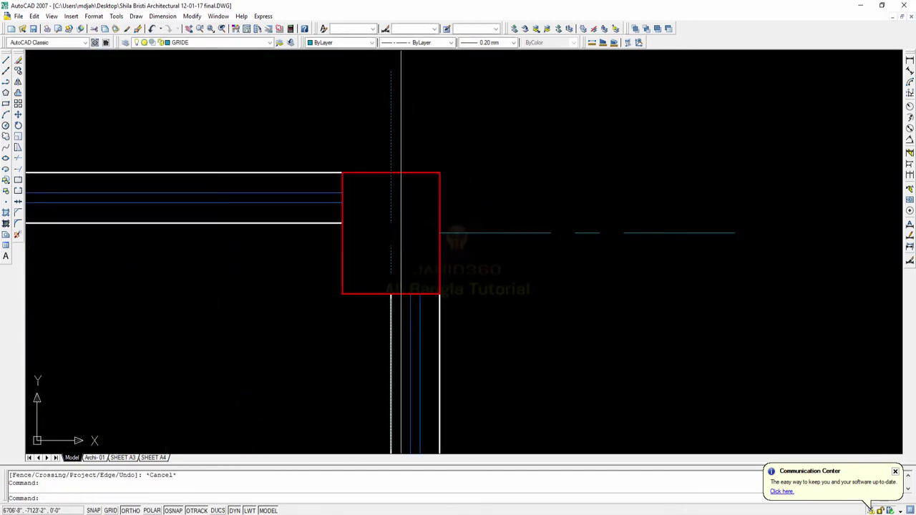
Step: Stretch the lower end of the grid line under bubble 03 back to the upper edge of the corner column
{"action": "key", "text": "Return"}
{"action": "left_click", "coordinate": [394, 257]}
{"action": "left_click", "coordinate": [391, 205]}
{"action": "key", "text": "Escape"}
{"action": "left_click", "coordinate": [391, 201]}
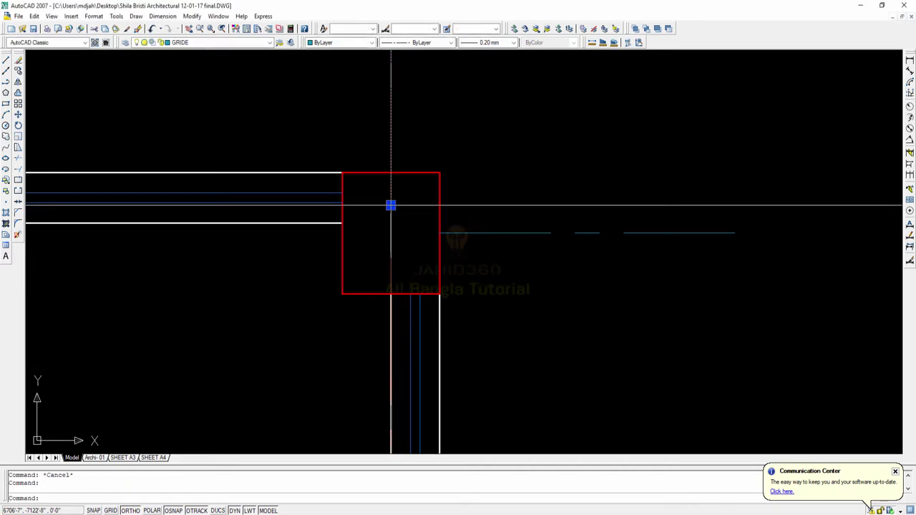
{"action": "left_click", "coordinate": [391, 206]}
{"action": "key", "text": "Escape"}
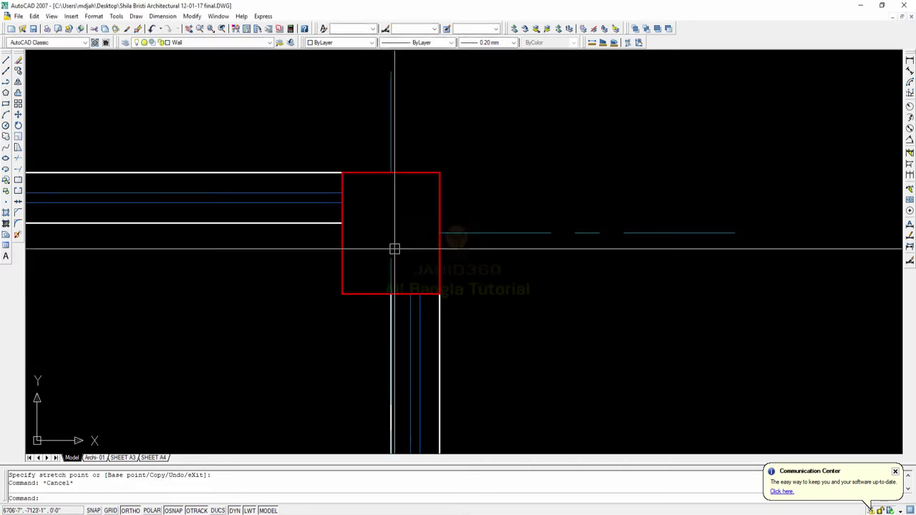
Step: Stretch the upper end of the remaining grid line 03 down to the verandah's outer lower edge, clearing it from the wall
{"action": "left_click", "coordinate": [391, 258]}
{"action": "scroll", "coordinate": [391, 258], "scroll_direction": "down", "scroll_amount": 3}
{"action": "middle_click_drag", "start_coordinate": [401, 346], "coordinate": [398, 80]}
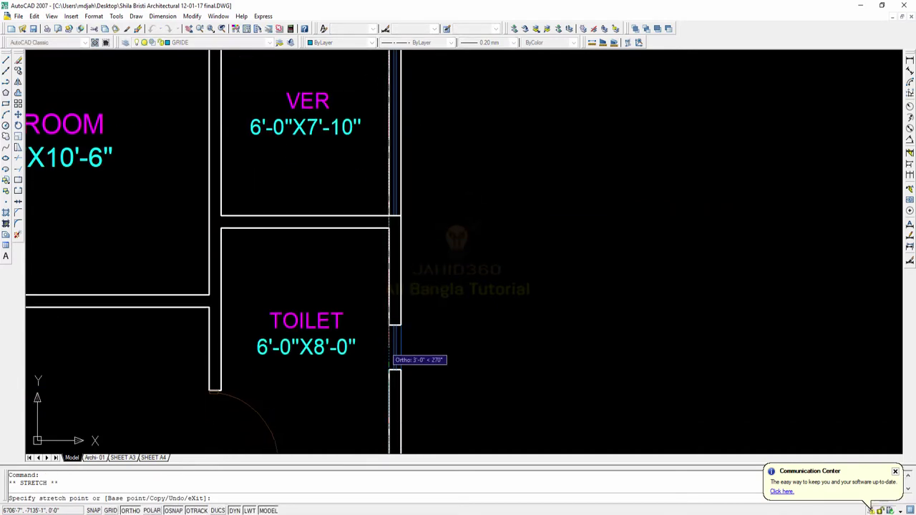
{"action": "scroll", "coordinate": [436, 320], "scroll_direction": "down", "scroll_amount": 1}
{"action": "middle_click_drag", "start_coordinate": [435, 319], "coordinate": [407, 40]}
{"action": "scroll", "coordinate": [372, 233], "scroll_direction": "up", "scroll_amount": 3}
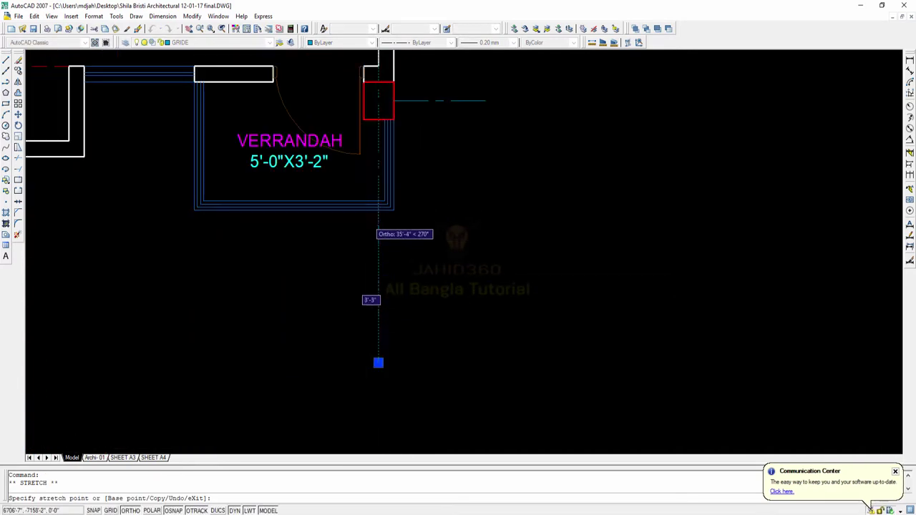
{"action": "left_click", "coordinate": [387, 205]}
{"action": "key", "text": "Escape"}
{"action": "scroll", "coordinate": [453, 264], "scroll_direction": "down", "scroll_amount": 1}
{"action": "scroll", "coordinate": [443, 229], "scroll_direction": "down", "scroll_amount": 5}
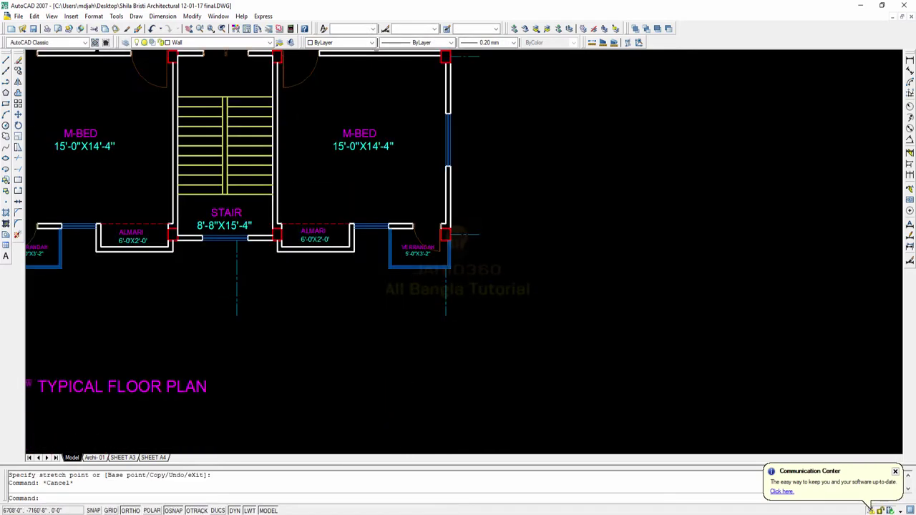
{"action": "scroll", "coordinate": [290, 149], "scroll_direction": "up", "scroll_amount": 10}
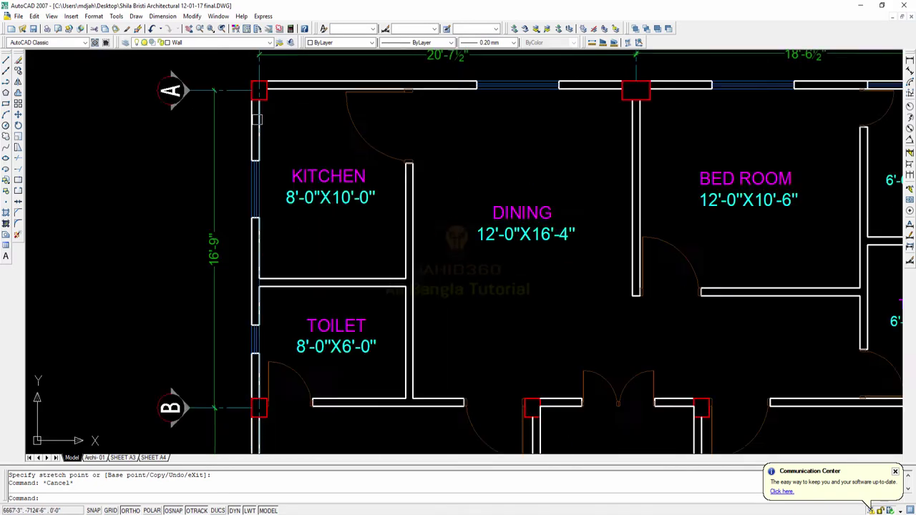
{"action": "scroll", "coordinate": [344, 201], "scroll_direction": "down", "scroll_amount": 8}
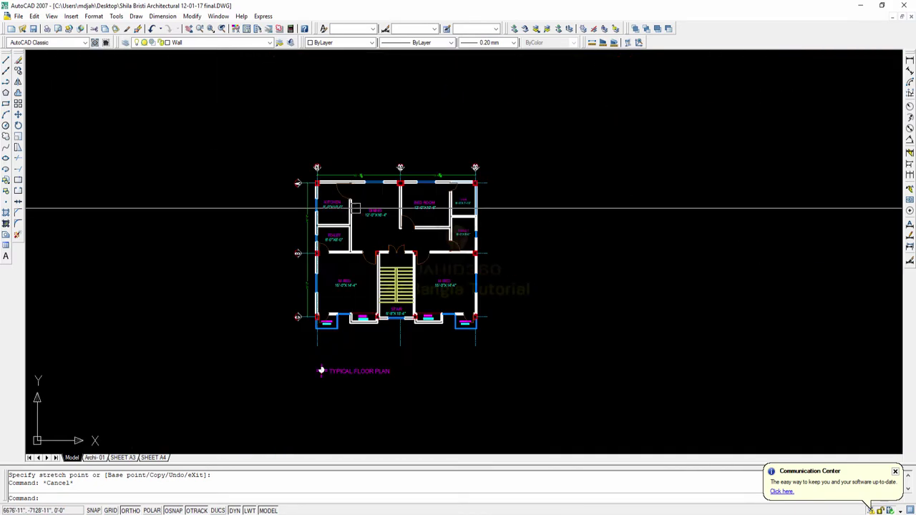
Step: Examine the room layout and room sizes of the typical floor plan, from the kitchen and dining area to the bedrooms and stair
{"action": "scroll", "coordinate": [344, 191], "scroll_direction": "up", "scroll_amount": 7}
{"action": "scroll", "coordinate": [339, 193], "scroll_direction": "down", "scroll_amount": 3}
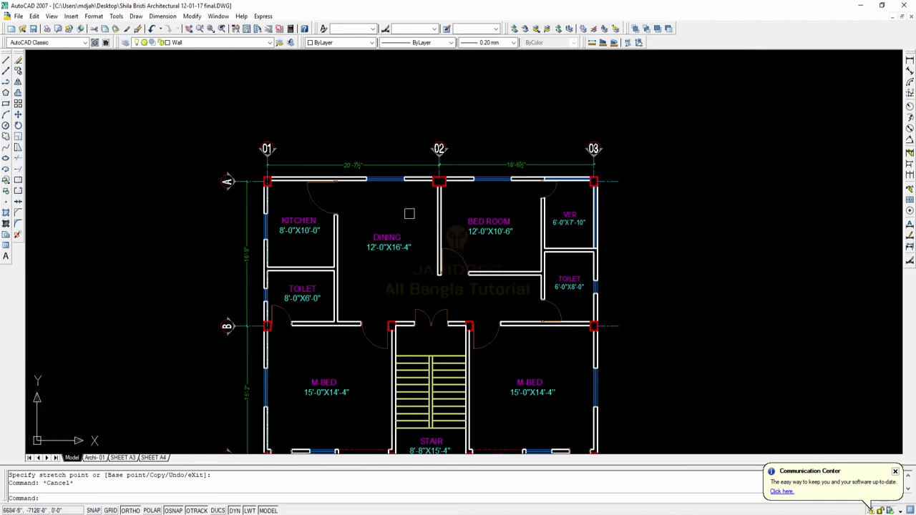
{"action": "middle_click_drag", "start_coordinate": [436, 209], "coordinate": [393, 161]}
{"action": "middle_click_drag", "start_coordinate": [383, 197], "coordinate": [376, 126]}
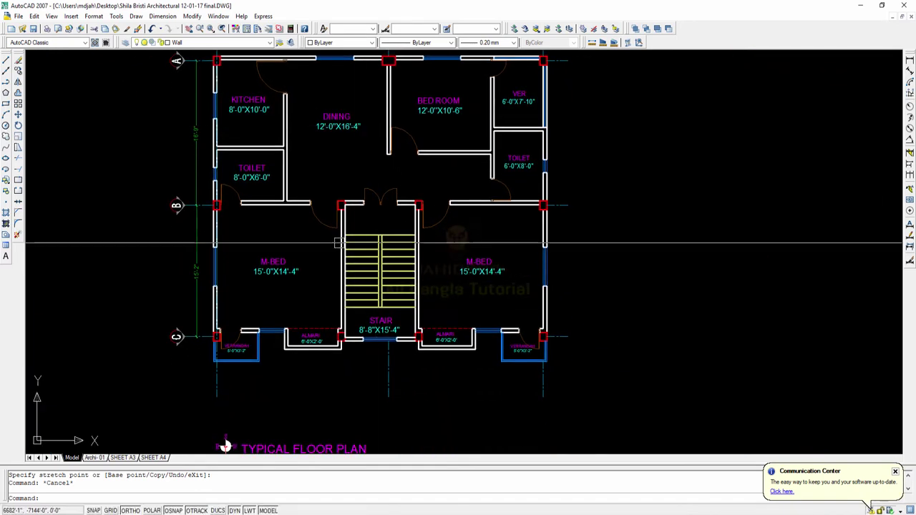
{"action": "middle_click_drag", "start_coordinate": [267, 216], "coordinate": [348, 205]}
{"action": "scroll", "coordinate": [348, 205], "scroll_direction": "down", "scroll_amount": 4}
{"action": "scroll", "coordinate": [318, 187], "scroll_direction": "up", "scroll_amount": 3}
{"action": "scroll", "coordinate": [323, 189], "scroll_direction": "up", "scroll_amount": 3}
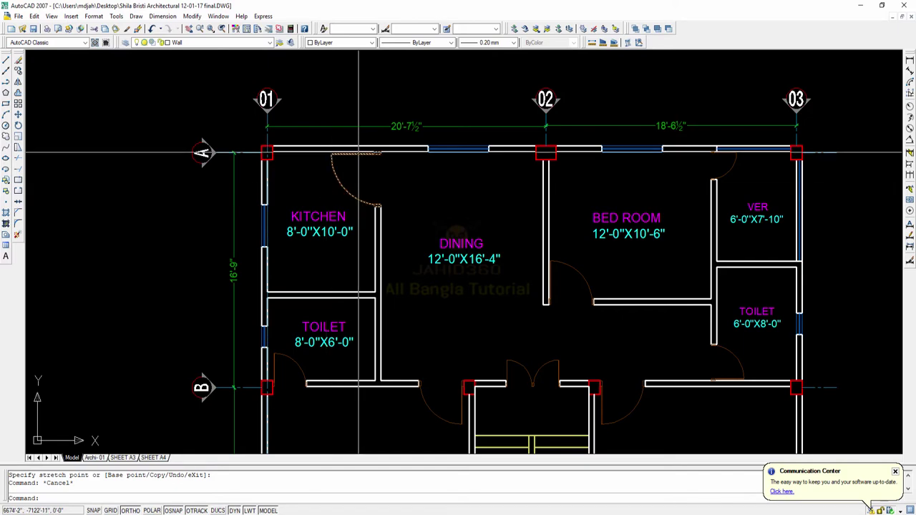
Step: Examine the factory building's 1st floor plan, including its grid dimensions, toilets, stairs, cutting and finishing section, and office space
{"action": "scroll", "coordinate": [409, 180], "scroll_direction": "down", "scroll_amount": 5}
{"action": "scroll", "coordinate": [397, 291], "scroll_direction": "down", "scroll_amount": 2}
{"action": "middle_click_drag", "start_coordinate": [413, 176], "coordinate": [372, 381]}
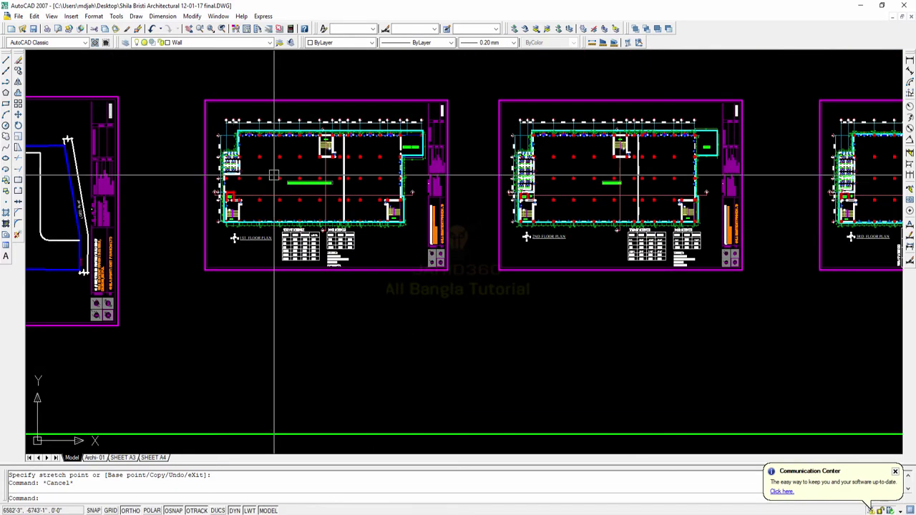
{"action": "scroll", "coordinate": [242, 102], "scroll_direction": "up", "scroll_amount": 4}
{"action": "middle_click_drag", "start_coordinate": [338, 128], "coordinate": [371, 79]}
{"action": "middle_click_drag", "start_coordinate": [273, 327], "coordinate": [207, 189]}
{"action": "scroll", "coordinate": [279, 241], "scroll_direction": "down", "scroll_amount": 2}
{"action": "scroll", "coordinate": [281, 252], "scroll_direction": "up", "scroll_amount": 3}
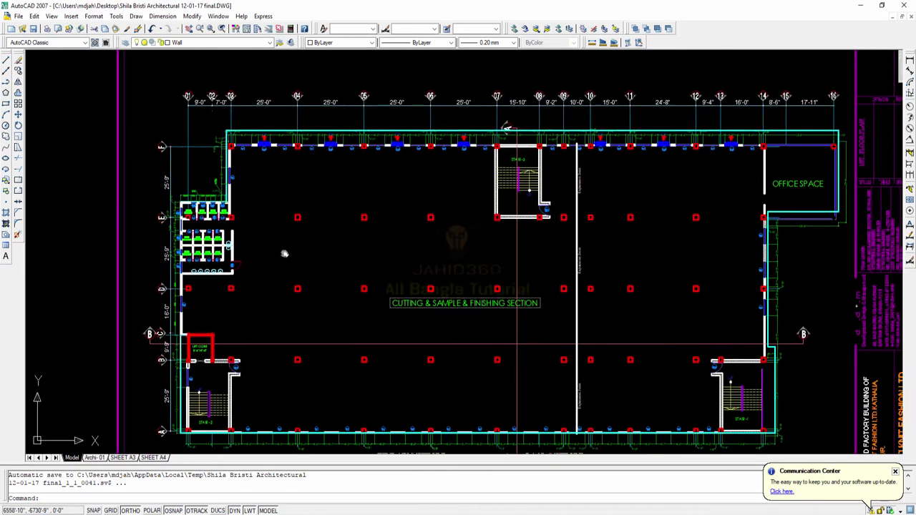
{"action": "scroll", "coordinate": [185, 235], "scroll_direction": "down", "scroll_amount": 4}
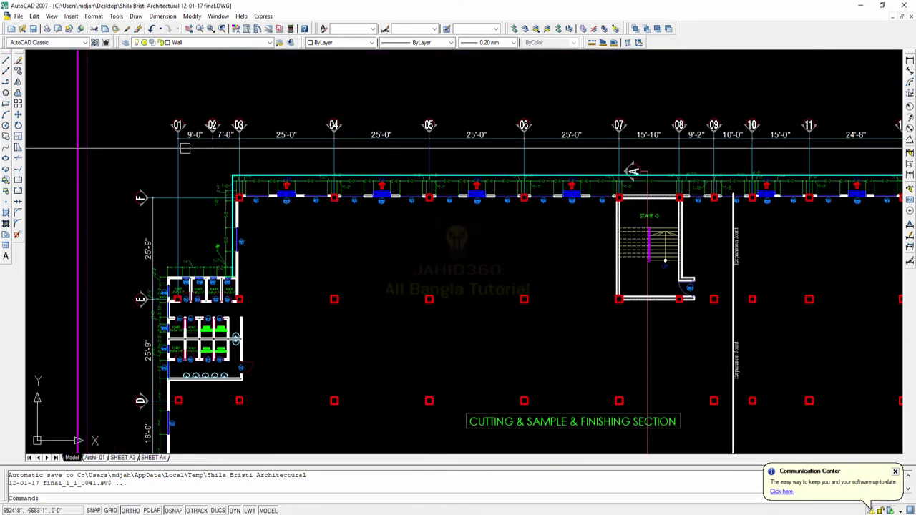
{"action": "middle_click_drag", "start_coordinate": [413, 163], "coordinate": [275, 174]}
{"action": "scroll", "coordinate": [405, 161], "scroll_direction": "up", "scroll_amount": 6}
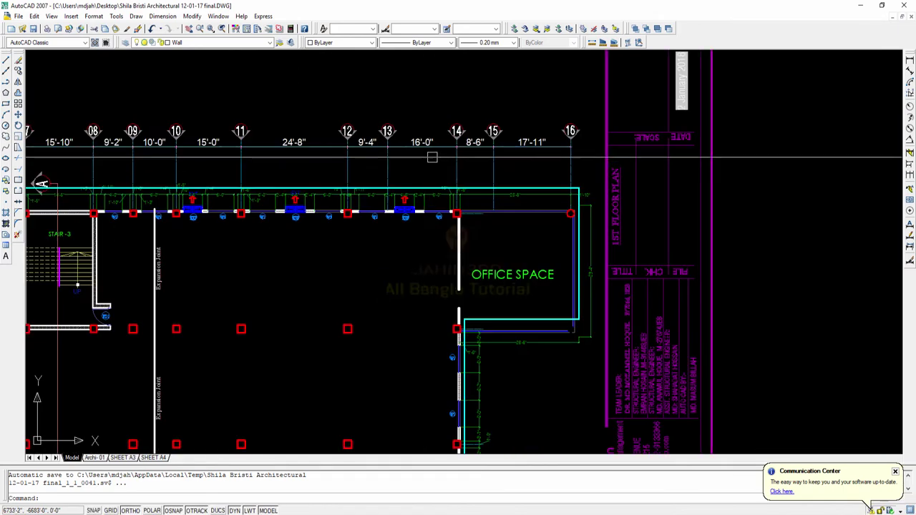
{"action": "scroll", "coordinate": [608, 185], "scroll_direction": "down", "scroll_amount": 2}
{"action": "middle_click_drag", "start_coordinate": [465, 246], "coordinate": [671, 211]}
{"action": "middle_click_drag", "start_coordinate": [198, 251], "coordinate": [396, 246]}
{"action": "scroll", "coordinate": [395, 246], "scroll_direction": "down", "scroll_amount": 6}
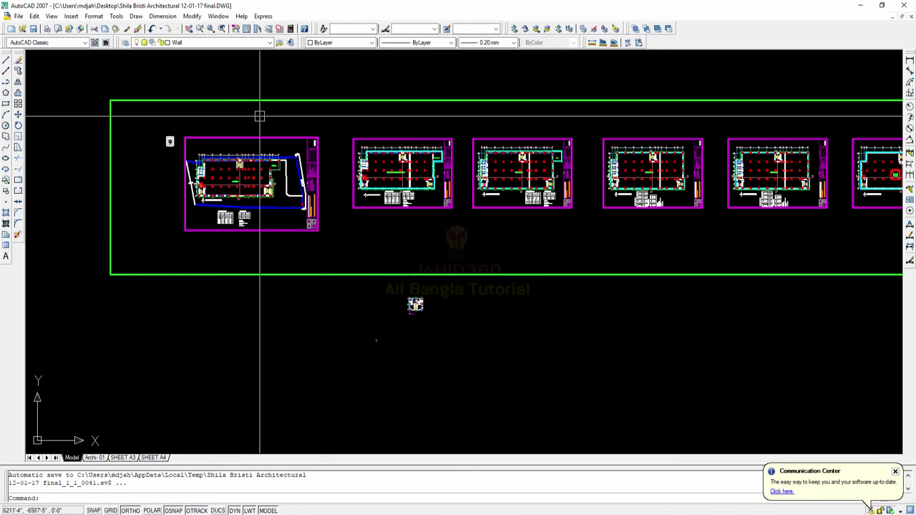
Step: Switch to the URMI GARMENTS LTD (Architectural & Load plan) drawing and examine the load plan of the 2nd floor
{"action": "key", "text": "ctrl+Tab"}
{"action": "scroll", "coordinate": [387, 249], "scroll_direction": "down", "scroll_amount": 3}
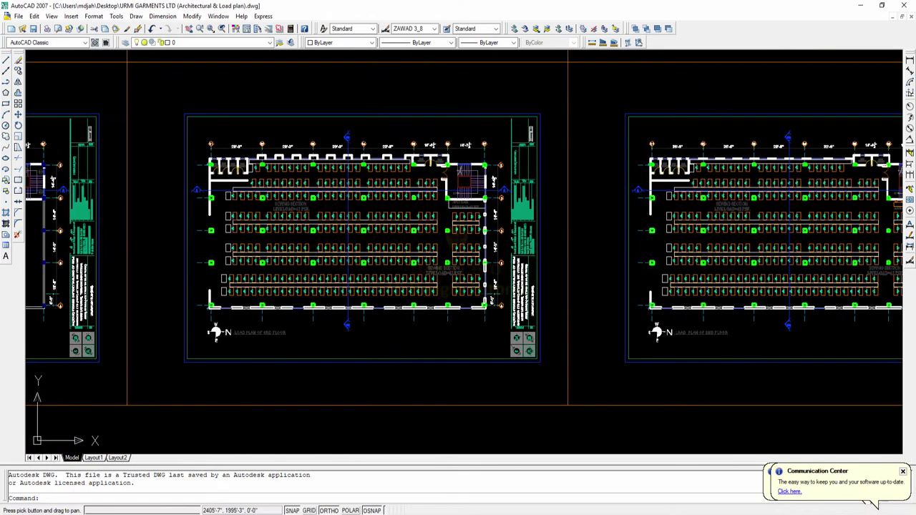
{"action": "middle_click_drag", "start_coordinate": [419, 301], "coordinate": [211, 292]}
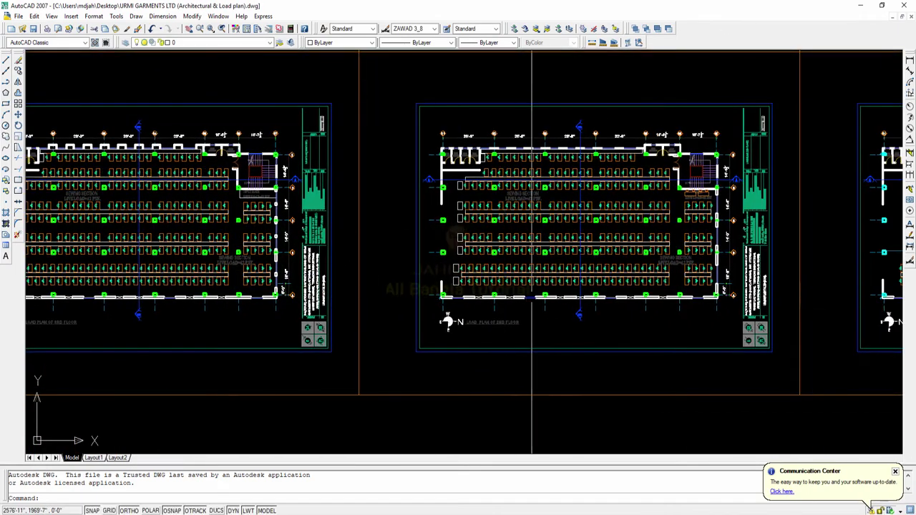
{"action": "middle_click_drag", "start_coordinate": [557, 294], "coordinate": [439, 311]}
{"action": "scroll", "coordinate": [403, 283], "scroll_direction": "up", "scroll_amount": 1}
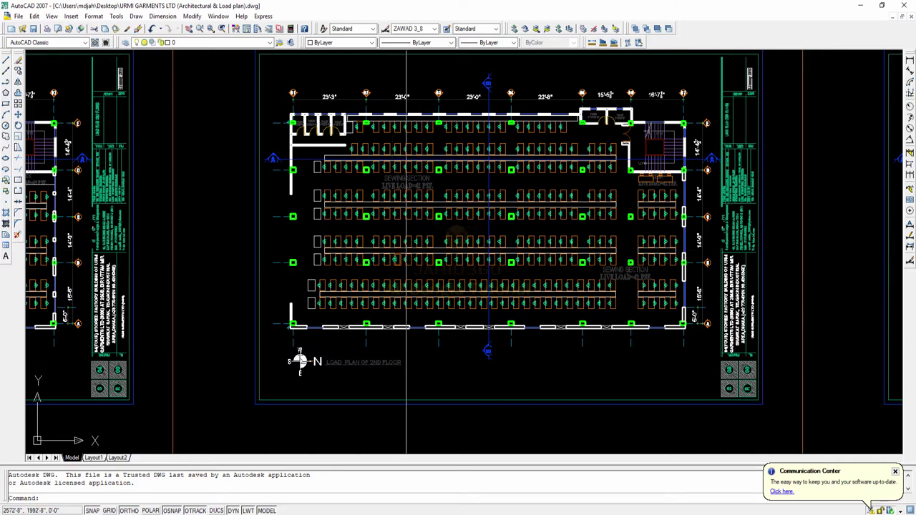
{"action": "mouse_move", "coordinate": [430, 245]}
{"action": "middle_mouse_down"}
{"action": "mouse_move", "coordinate": [416, 260]}
{"action": "mouse_move", "coordinate": [409, 304]}
{"action": "mouse_move", "coordinate": [425, 285]}
{"action": "middle_mouse_up"}
{"action": "scroll", "coordinate": [430, 252], "scroll_direction": "up", "scroll_amount": 5}
{"action": "scroll", "coordinate": [411, 284], "scroll_direction": "down", "scroll_amount": 2}
{"action": "scroll", "coordinate": [425, 285], "scroll_direction": "down", "scroll_amount": 5}
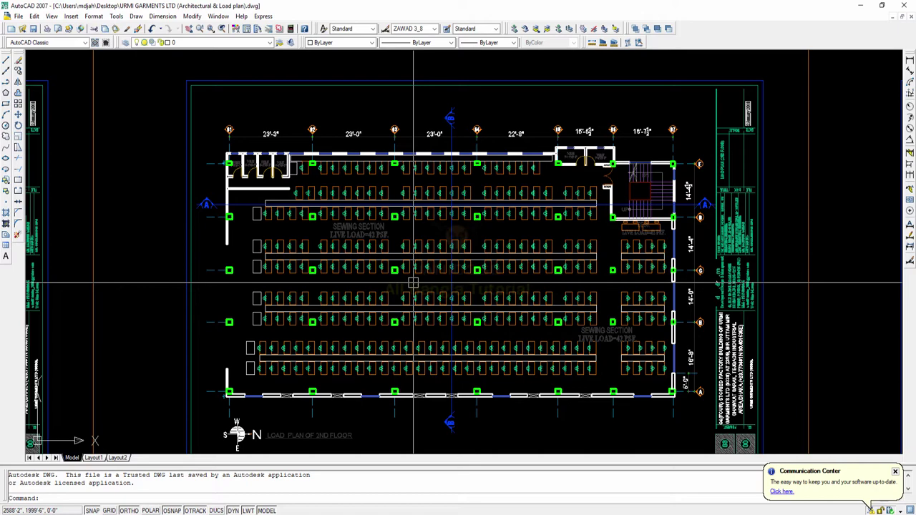
Step: Examine the rows of sewing workstations and the individual operator symbols in the 2nd floor load plan
{"action": "scroll", "coordinate": [463, 218], "scroll_direction": "up", "scroll_amount": 4}
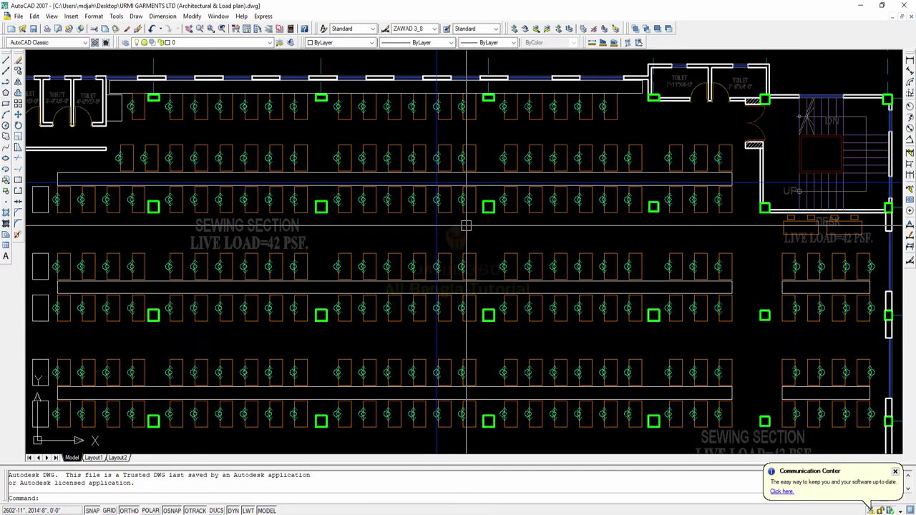
{"action": "scroll", "coordinate": [464, 215], "scroll_direction": "down", "scroll_amount": 4}
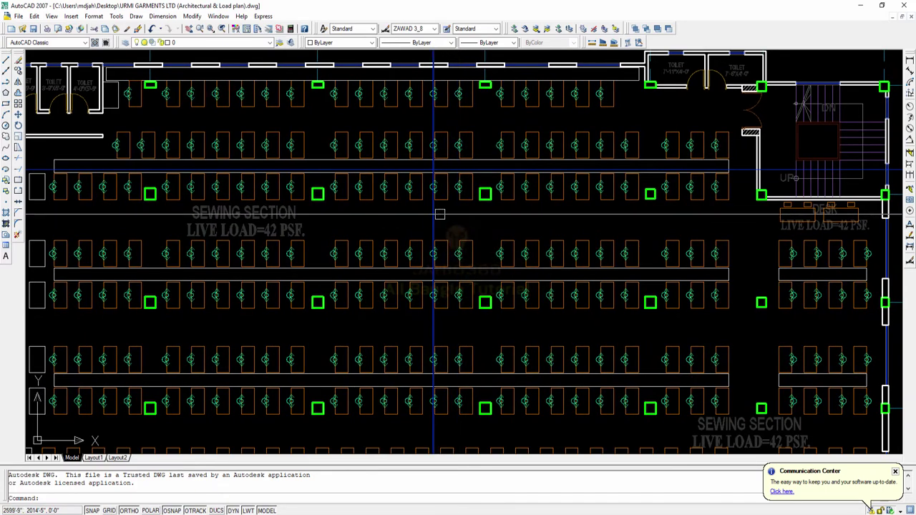
{"action": "scroll", "coordinate": [433, 203], "scroll_direction": "up", "scroll_amount": 4}
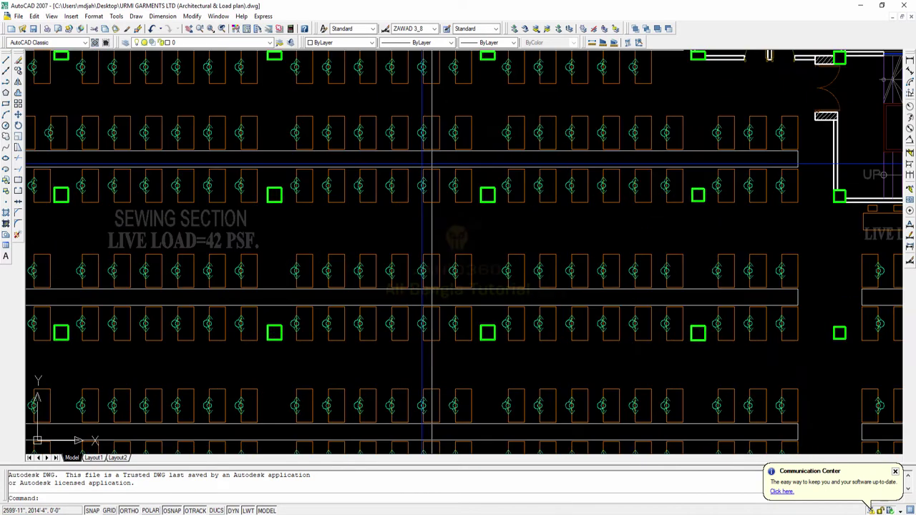
{"action": "scroll", "coordinate": [433, 203], "scroll_direction": "down", "scroll_amount": 4}
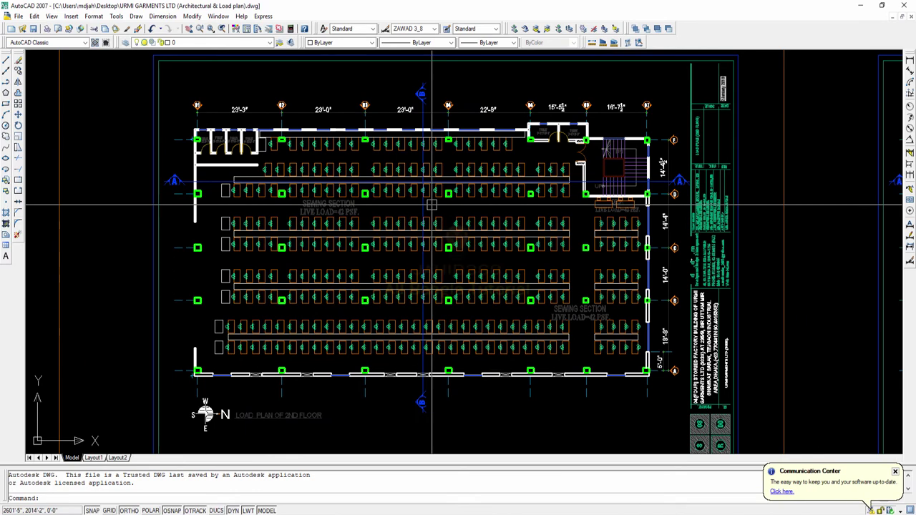
{"action": "scroll", "coordinate": [423, 203], "scroll_direction": "up", "scroll_amount": 4}
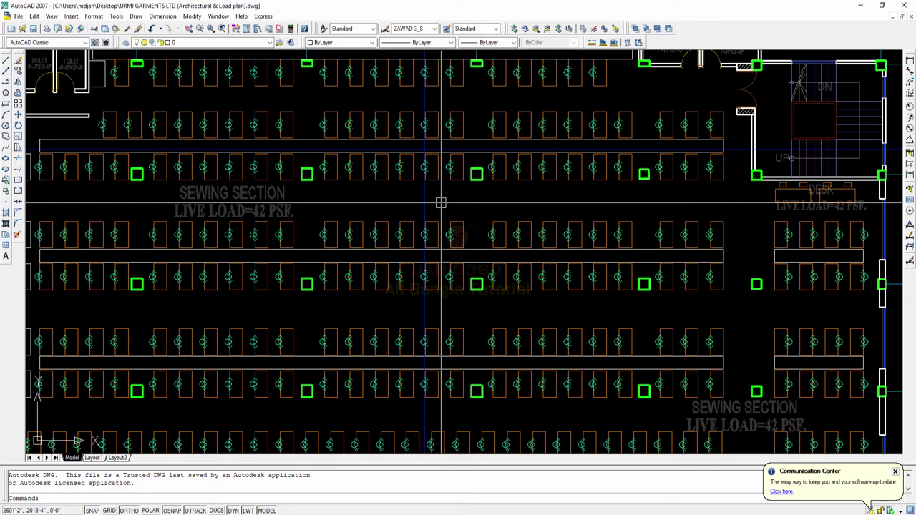
{"action": "scroll", "coordinate": [438, 205], "scroll_direction": "up", "scroll_amount": 10}
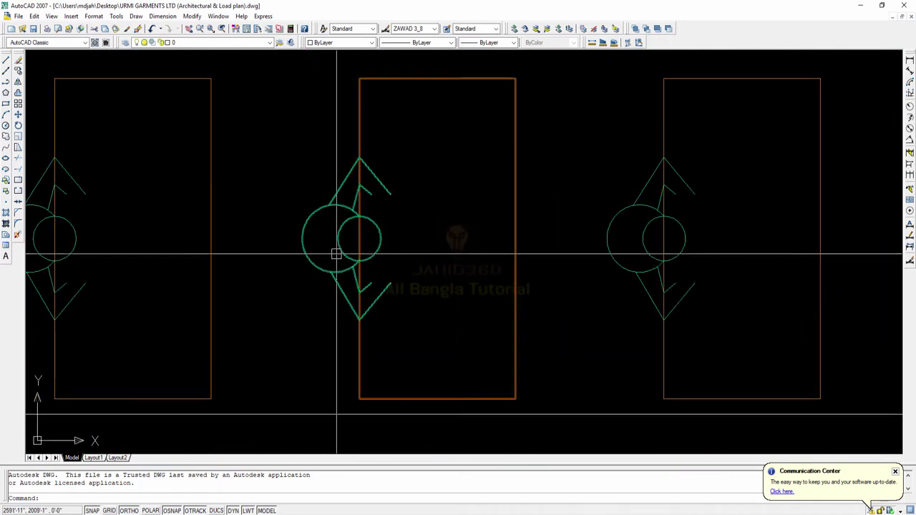
{"action": "scroll", "coordinate": [344, 245], "scroll_direction": "down", "scroll_amount": 3}
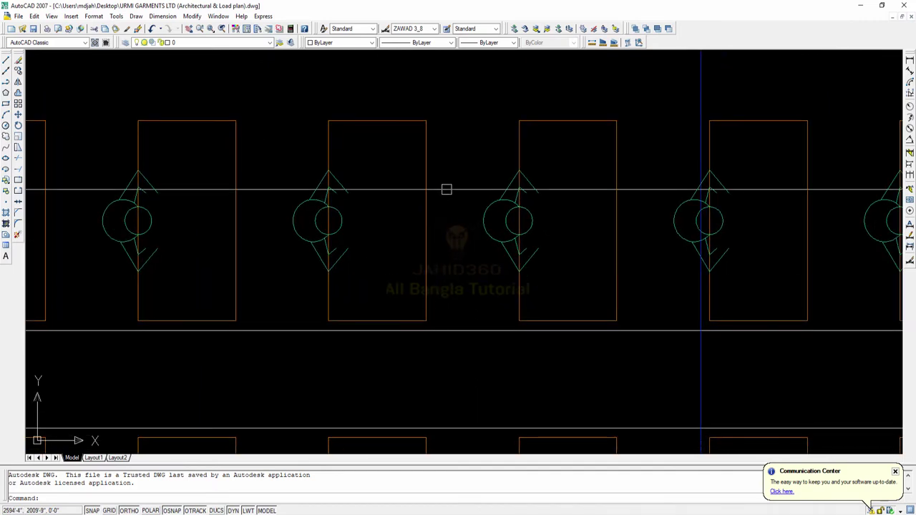
{"action": "scroll", "coordinate": [428, 191], "scroll_direction": "down", "scroll_amount": 3}
{"action": "scroll", "coordinate": [388, 213], "scroll_direction": "up", "scroll_amount": 3}
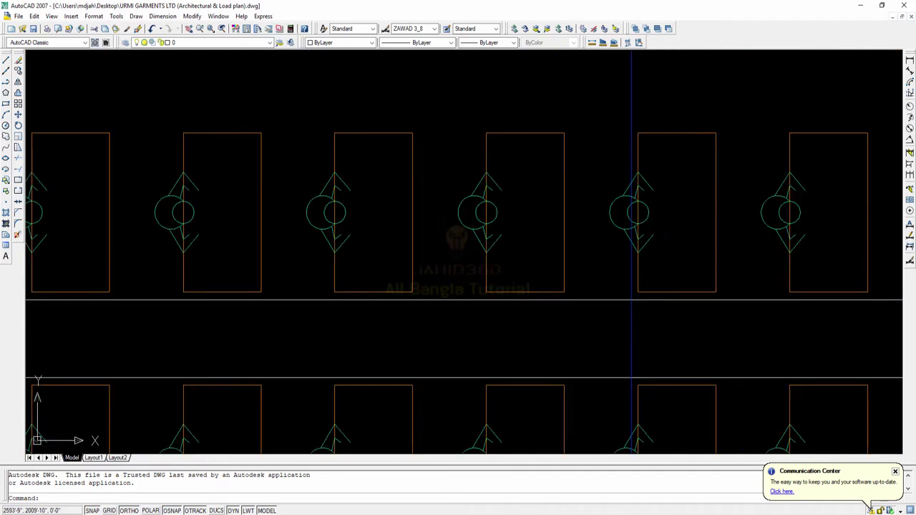
{"action": "scroll", "coordinate": [386, 192], "scroll_direction": "down", "scroll_amount": 2}
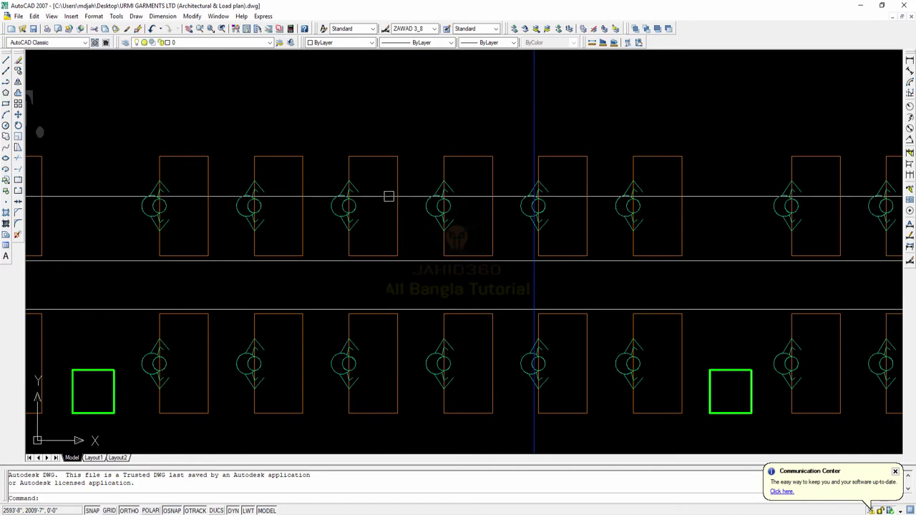
Step: Examine the sewing section's live load label and the surrounding columns and machine rows on the 2nd floor load plan
{"action": "scroll", "coordinate": [391, 196], "scroll_direction": "down", "scroll_amount": 5}
{"action": "scroll", "coordinate": [223, 168], "scroll_direction": "up", "scroll_amount": 3}
{"action": "middle_click_drag", "start_coordinate": [227, 164], "coordinate": [235, 185]}
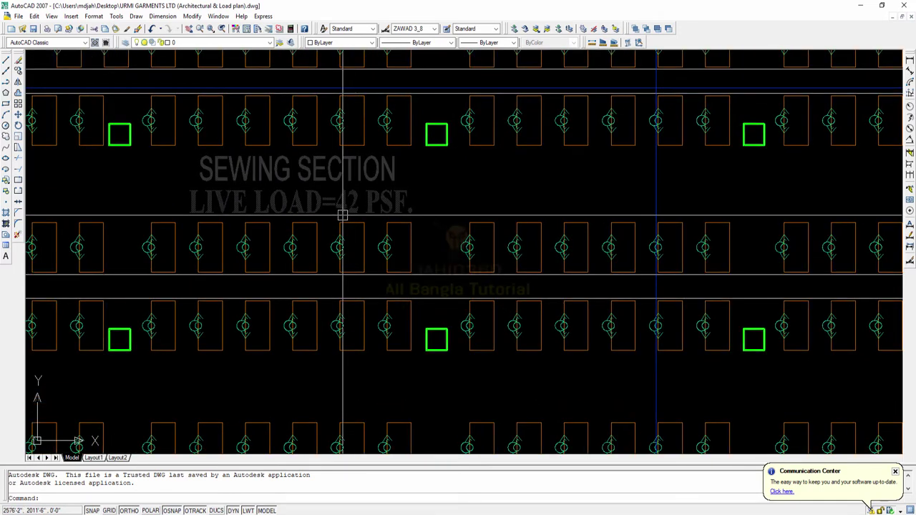
{"action": "middle_click_drag", "start_coordinate": [312, 209], "coordinate": [313, 217]}
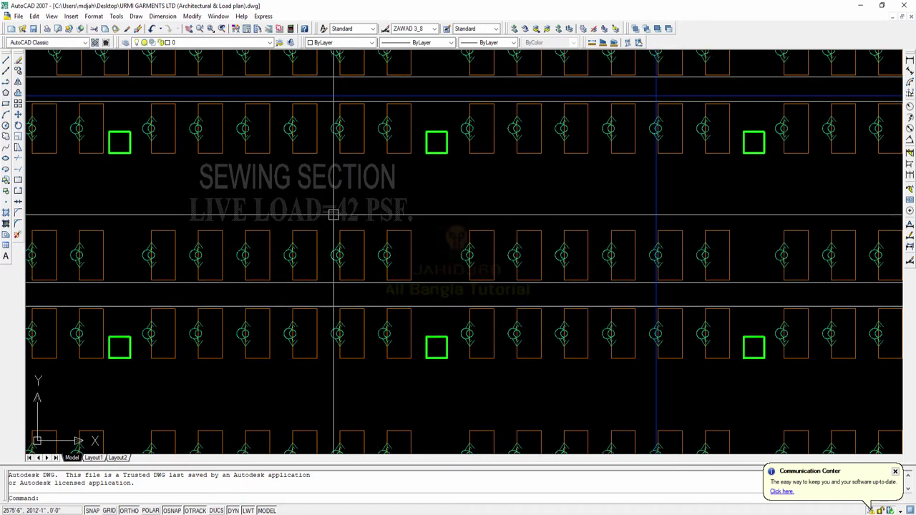
{"action": "scroll", "coordinate": [334, 215], "scroll_direction": "down", "scroll_amount": 5}
{"action": "scroll", "coordinate": [366, 220], "scroll_direction": "up", "scroll_amount": 8}
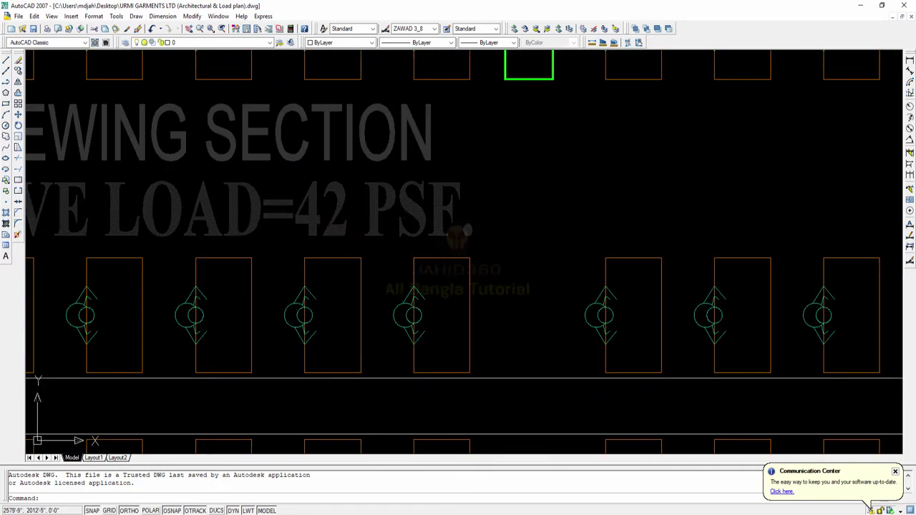
{"action": "scroll", "coordinate": [429, 215], "scroll_direction": "down", "scroll_amount": 5}
{"action": "scroll", "coordinate": [398, 207], "scroll_direction": "up", "scroll_amount": 6}
{"action": "scroll", "coordinate": [498, 207], "scroll_direction": "down", "scroll_amount": 3}
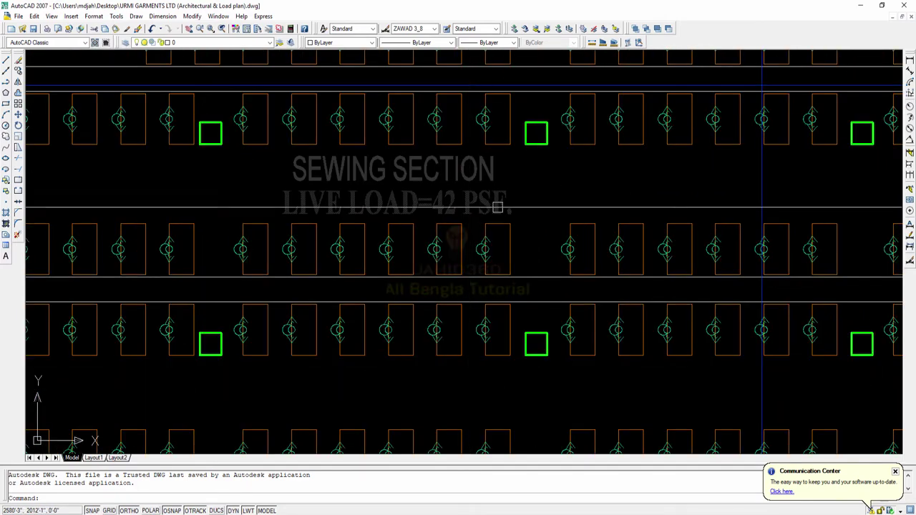
{"action": "middle_click_drag", "start_coordinate": [498, 208], "coordinate": [427, 199]}
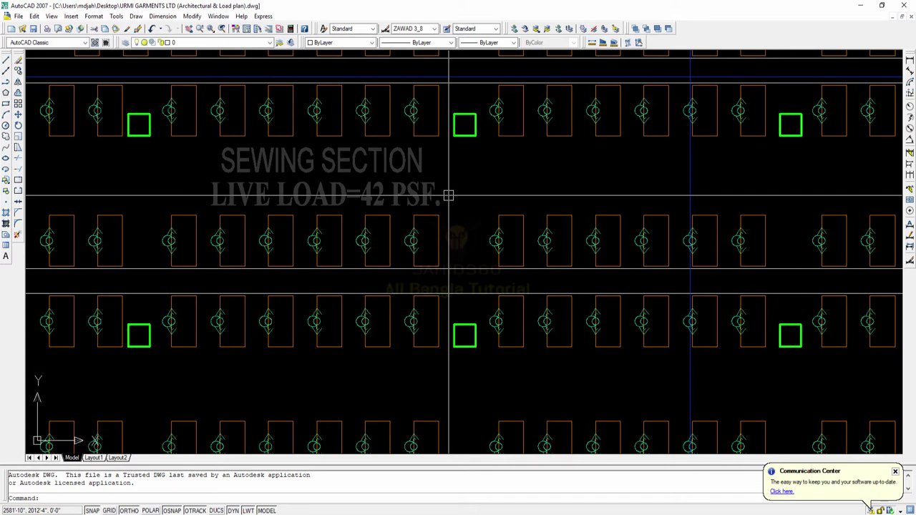
{"action": "scroll", "coordinate": [379, 194], "scroll_direction": "up", "scroll_amount": 3}
{"action": "scroll", "coordinate": [461, 187], "scroll_direction": "down", "scroll_amount": 2}
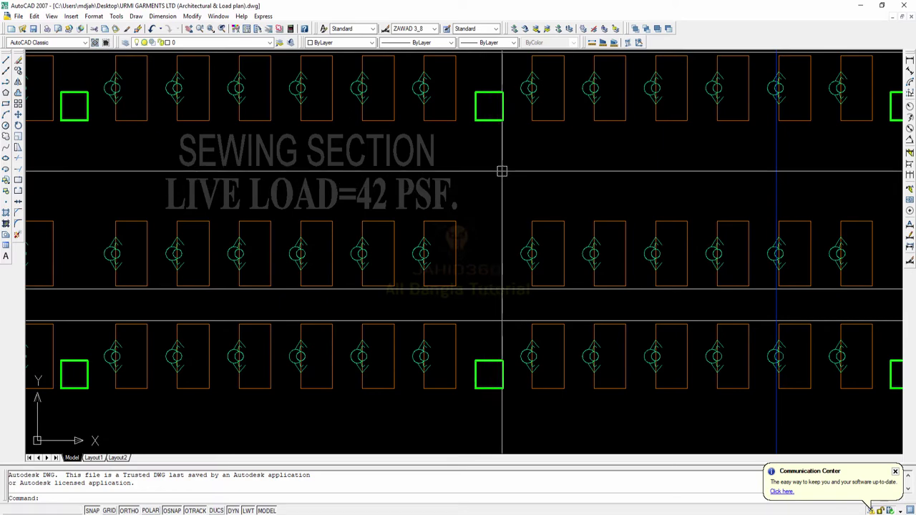
{"action": "scroll", "coordinate": [489, 185], "scroll_direction": "down", "scroll_amount": 3}
{"action": "mouse_move", "coordinate": [483, 181]}
{"action": "middle_mouse_down"}
{"action": "mouse_move", "coordinate": [439, 190]}
{"action": "mouse_move", "coordinate": [427, 208]}
{"action": "middle_mouse_up"}
{"action": "scroll", "coordinate": [482, 184], "scroll_direction": "down", "scroll_amount": 2}
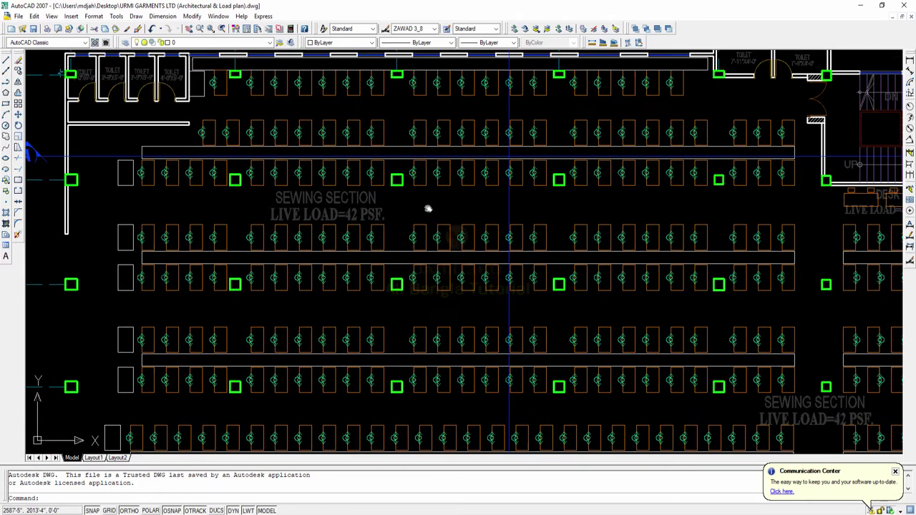
{"action": "scroll", "coordinate": [394, 209], "scroll_direction": "up", "scroll_amount": 3}
{"action": "scroll", "coordinate": [398, 206], "scroll_direction": "up", "scroll_amount": 2}
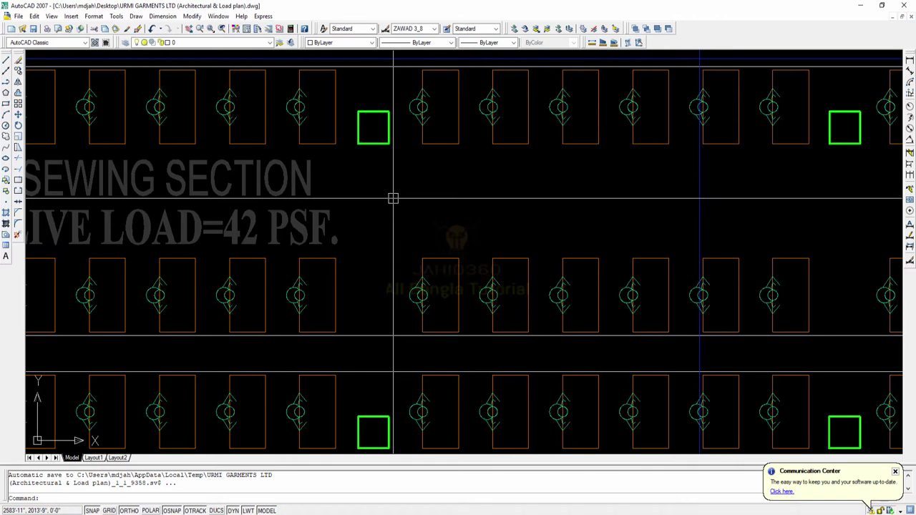
{"action": "scroll", "coordinate": [367, 189], "scroll_direction": "down", "scroll_amount": 3}
{"action": "middle_click_drag", "start_coordinate": [510, 247], "coordinate": [496, 248]}
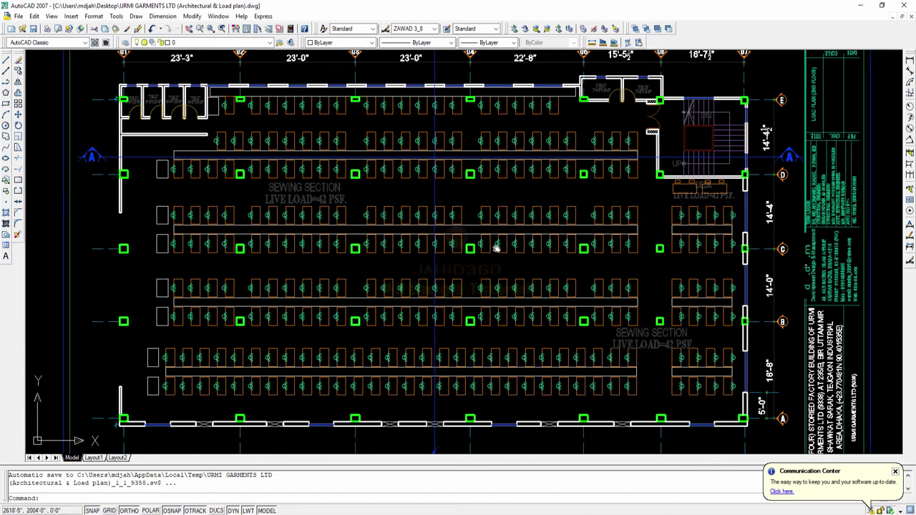
Step: Examine the sewing, inspection and office areas with their live load labels on the 1st floor load plan
{"action": "scroll", "coordinate": [497, 247], "scroll_direction": "down", "scroll_amount": 3}
{"action": "scroll", "coordinate": [458, 254], "scroll_direction": "down", "scroll_amount": 2}
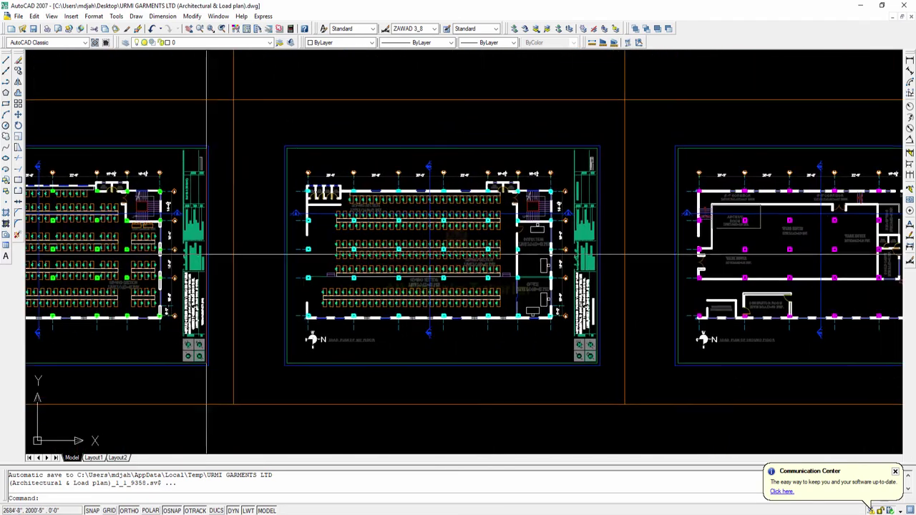
{"action": "scroll", "coordinate": [456, 254], "scroll_direction": "up", "scroll_amount": 8}
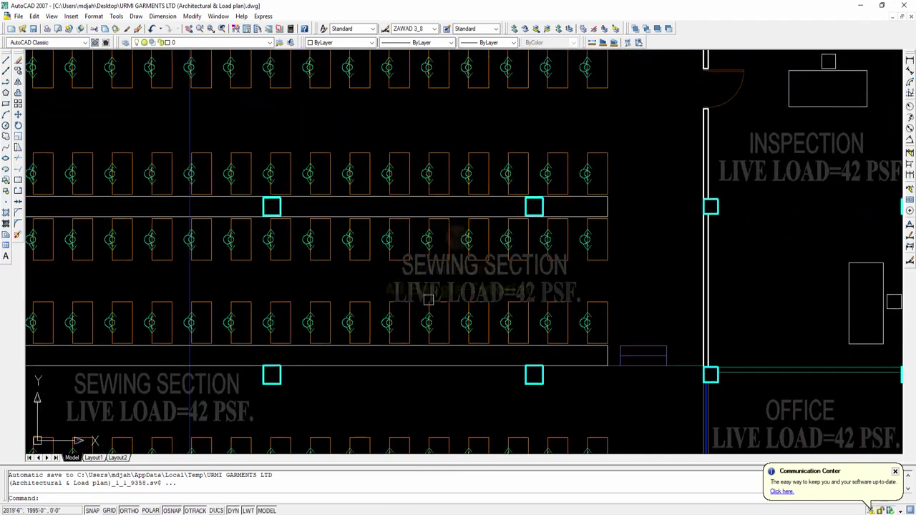
{"action": "scroll", "coordinate": [428, 299], "scroll_direction": "down", "scroll_amount": 5}
{"action": "scroll", "coordinate": [450, 266], "scroll_direction": "up", "scroll_amount": 5}
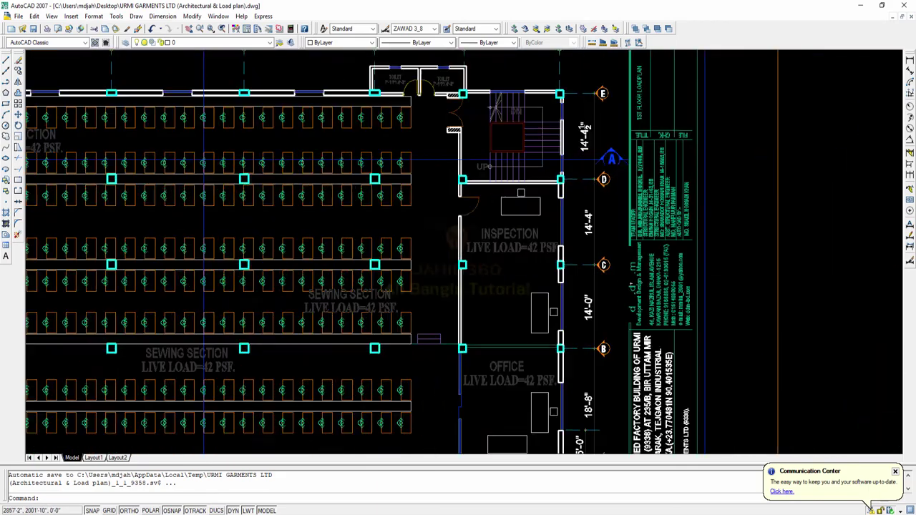
{"action": "scroll", "coordinate": [523, 246], "scroll_direction": "up", "scroll_amount": 1}
{"action": "scroll", "coordinate": [516, 272], "scroll_direction": "down", "scroll_amount": 2}
{"action": "scroll", "coordinate": [497, 323], "scroll_direction": "up", "scroll_amount": 1}
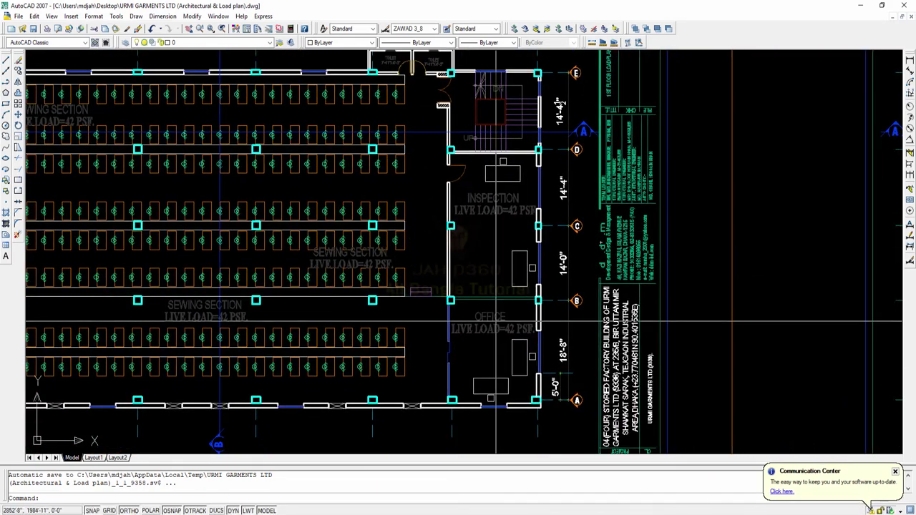
{"action": "scroll", "coordinate": [456, 319], "scroll_direction": "up", "scroll_amount": 3}
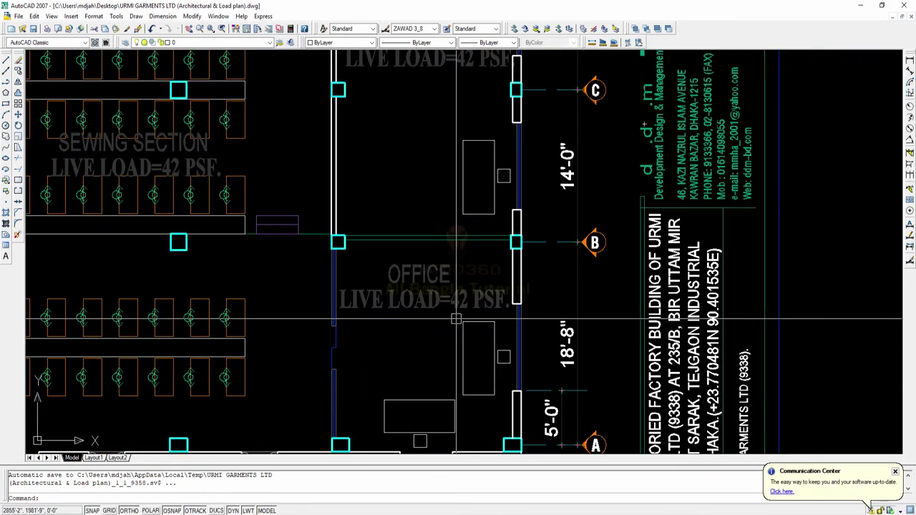
Step: Examine the warehouse, archive, office and generator room areas with their live load labels on the ground floor load plan
{"action": "scroll", "coordinate": [456, 320], "scroll_direction": "down", "scroll_amount": 5}
{"action": "scroll", "coordinate": [469, 236], "scroll_direction": "up", "scroll_amount": 5}
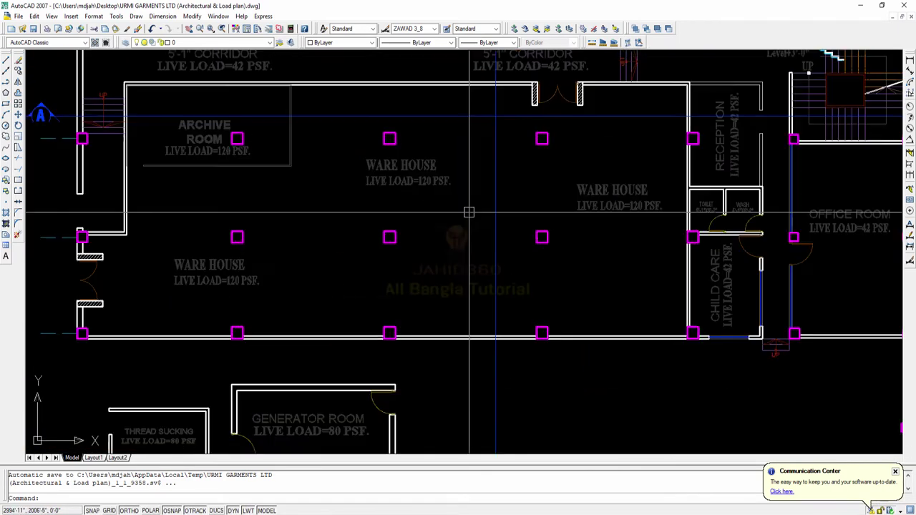
{"action": "scroll", "coordinate": [469, 212], "scroll_direction": "up", "scroll_amount": 2}
{"action": "scroll", "coordinate": [405, 178], "scroll_direction": "down", "scroll_amount": 4}
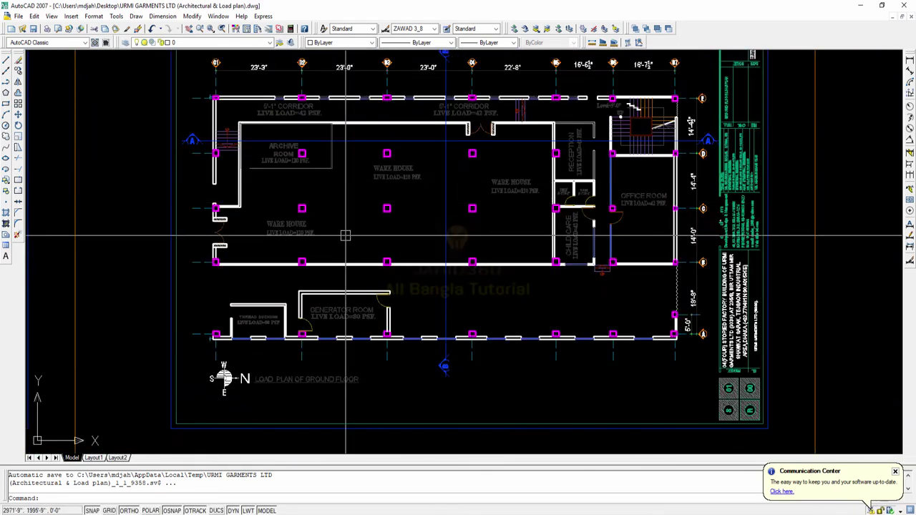
{"action": "scroll", "coordinate": [358, 251], "scroll_direction": "up", "scroll_amount": 3}
{"action": "scroll", "coordinate": [370, 263], "scroll_direction": "down", "scroll_amount": 4}
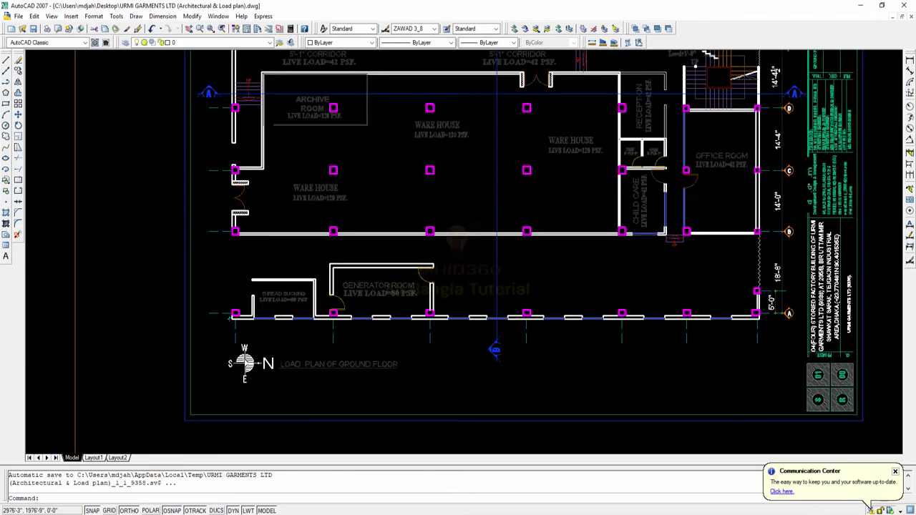
Step: Survey the proposed drawings set, comparing the architectural floor plans with the load plans in the row below
{"action": "scroll", "coordinate": [465, 257], "scroll_direction": "down", "scroll_amount": 4}
{"action": "middle_click_drag", "start_coordinate": [452, 308], "coordinate": [439, 428]}
{"action": "scroll", "coordinate": [457, 327], "scroll_direction": "down", "scroll_amount": 3}
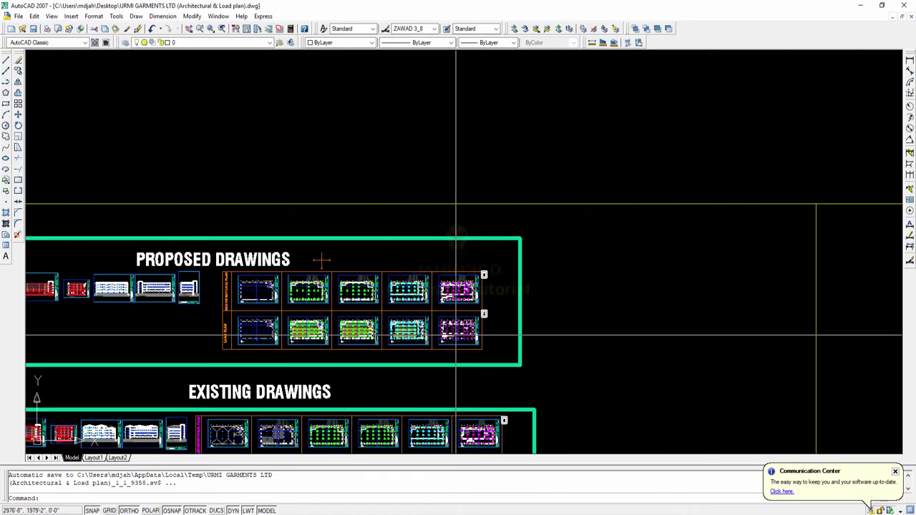
{"action": "middle_click_drag", "start_coordinate": [385, 314], "coordinate": [427, 243]}
{"action": "scroll", "coordinate": [364, 414], "scroll_direction": "up", "scroll_amount": 8}
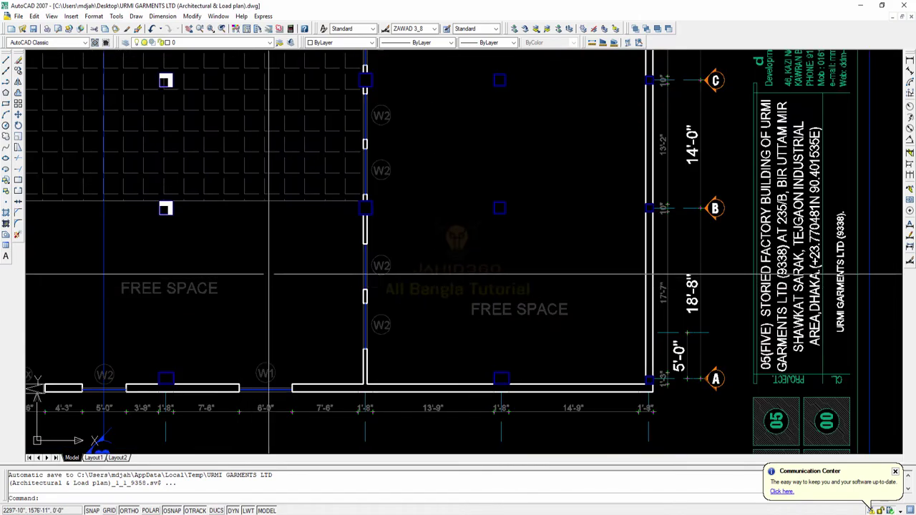
{"action": "middle_click_drag", "start_coordinate": [270, 274], "coordinate": [373, 310]}
{"action": "scroll", "coordinate": [373, 310], "scroll_direction": "down", "scroll_amount": 6}
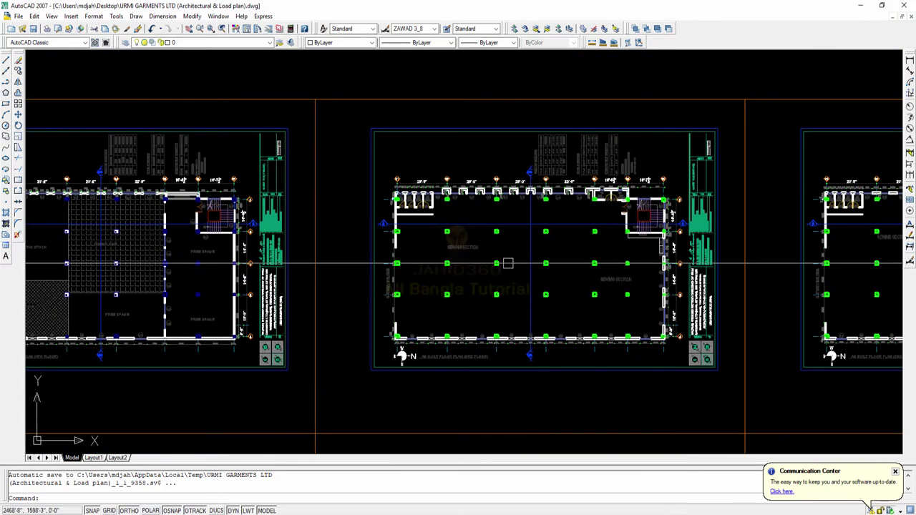
{"action": "scroll", "coordinate": [361, 262], "scroll_direction": "down", "scroll_amount": 2}
{"action": "middle_click_drag", "start_coordinate": [566, 243], "coordinate": [497, 207]}
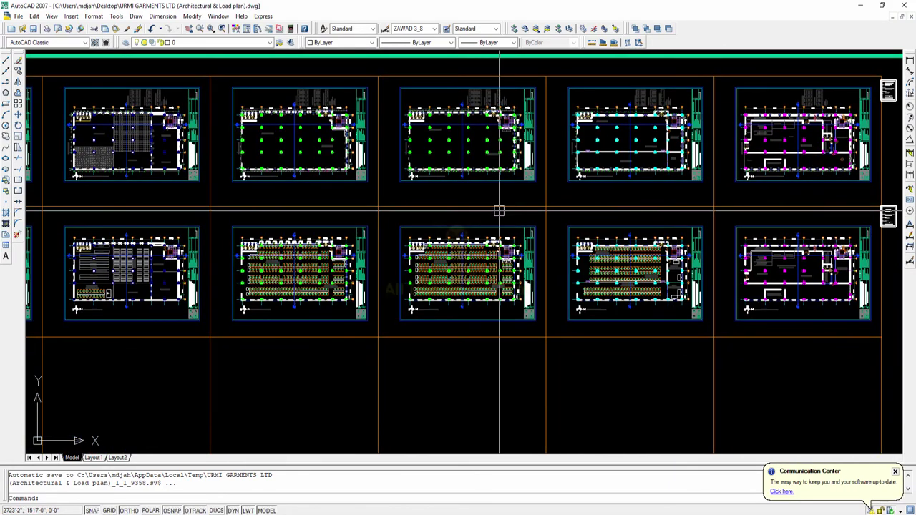
Step: Examine the sewing section beside the toilets, with its machine rows and live load label, on the load plan with green columns
{"action": "scroll", "coordinate": [449, 272], "scroll_direction": "up", "scroll_amount": 8}
{"action": "middle_click_drag", "start_coordinate": [449, 272], "coordinate": [420, 319]}
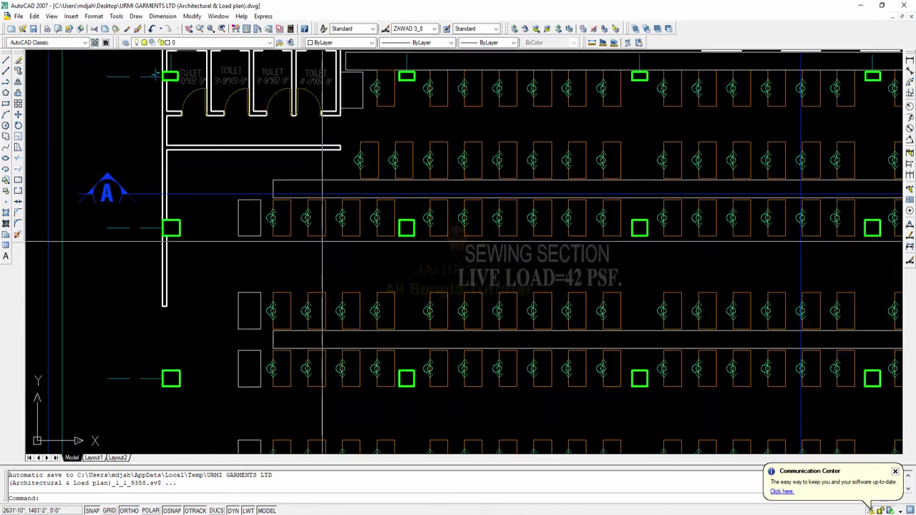
{"action": "middle_click_drag", "start_coordinate": [415, 243], "coordinate": [345, 194]}
{"action": "scroll", "coordinate": [358, 196], "scroll_direction": "down", "scroll_amount": 1}
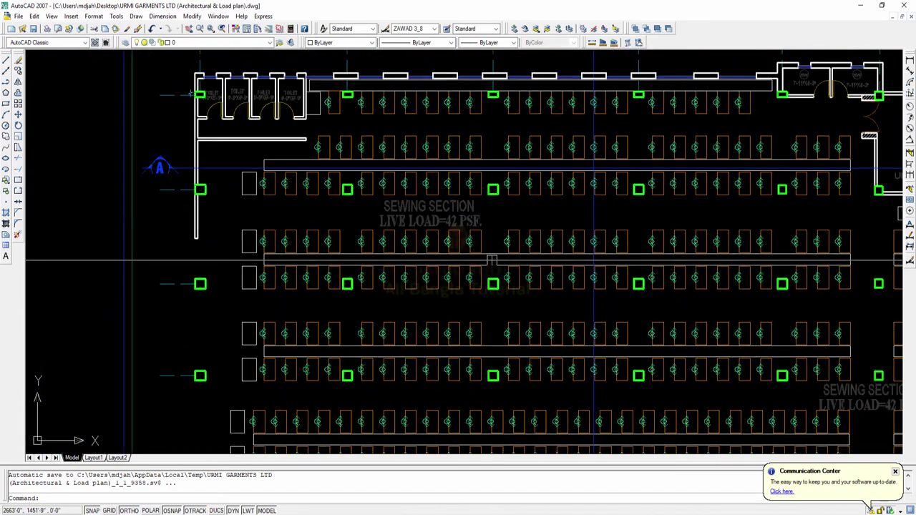
{"action": "middle_click_drag", "start_coordinate": [492, 260], "coordinate": [417, 230]}
Step: Inspect the operator symbol and machine outline of a single sewing workstation in the machine rows
{"action": "scroll", "coordinate": [507, 262], "scroll_direction": "up", "scroll_amount": 10}
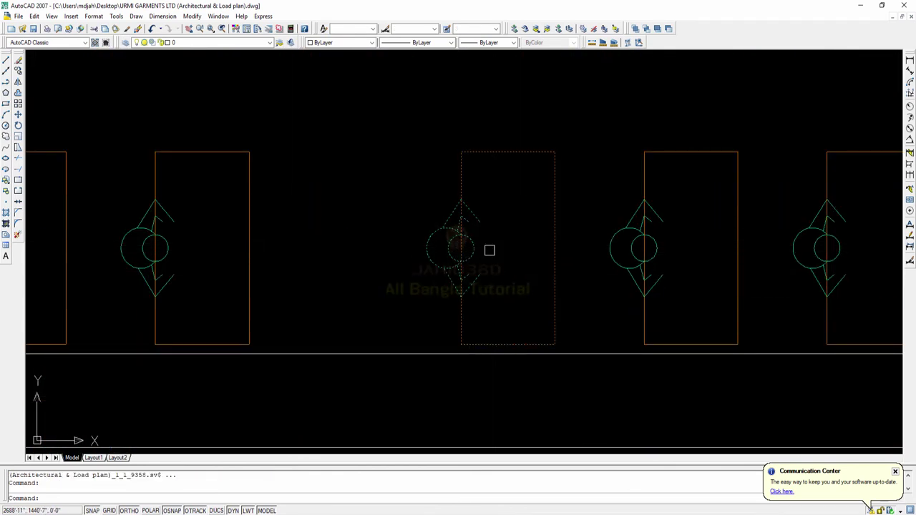
{"action": "key", "text": "Escape"}
{"action": "scroll", "coordinate": [473, 251], "scroll_direction": "up", "scroll_amount": 6}
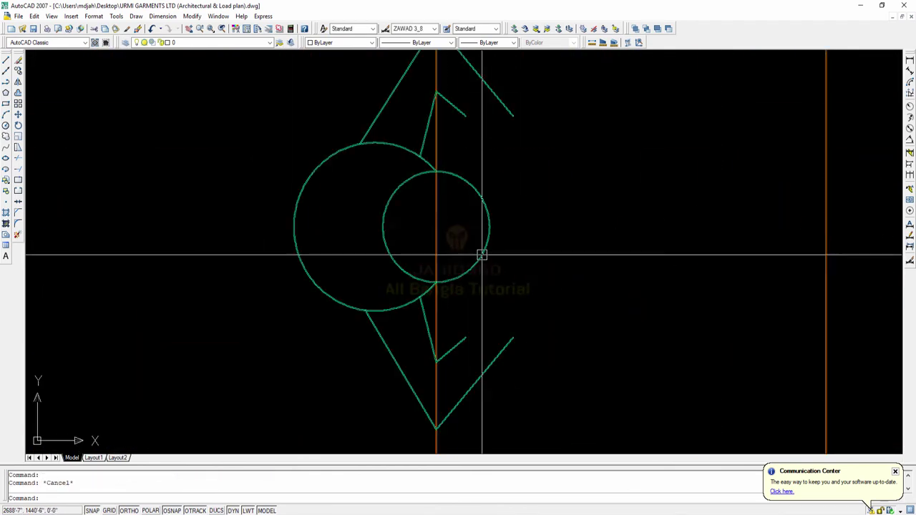
{"action": "scroll", "coordinate": [494, 265], "scroll_direction": "down", "scroll_amount": 4}
{"action": "middle_click_drag", "start_coordinate": [456, 272], "coordinate": [360, 238]}
{"action": "key", "text": "Escape"}
{"action": "scroll", "coordinate": [392, 263], "scroll_direction": "down", "scroll_amount": 3}
{"action": "scroll", "coordinate": [360, 238], "scroll_direction": "down", "scroll_amount": 4}
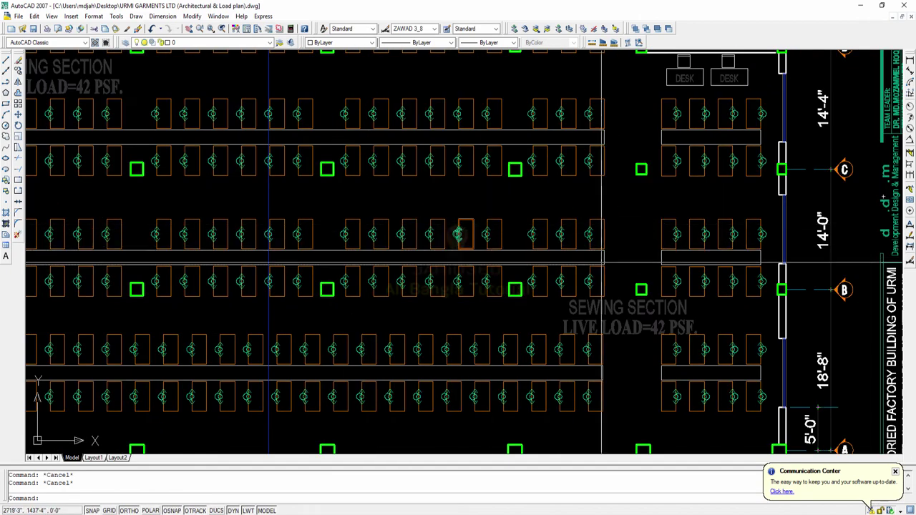
Step: Inspect the long table outline between the facing workstation rows in the sewing section
{"action": "middle_click_drag", "start_coordinate": [601, 263], "coordinate": [584, 207]}
{"action": "scroll", "coordinate": [588, 207], "scroll_direction": "up", "scroll_amount": 3}
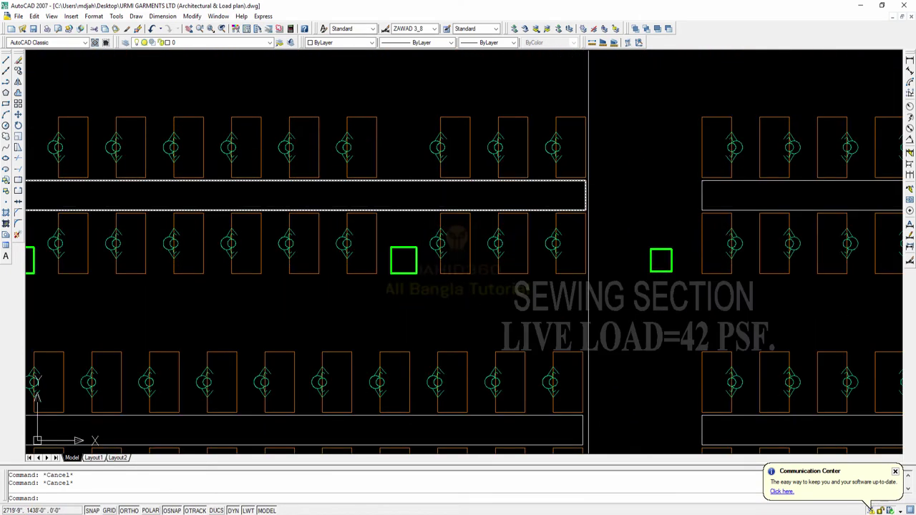
{"action": "left_click", "coordinate": [589, 193]}
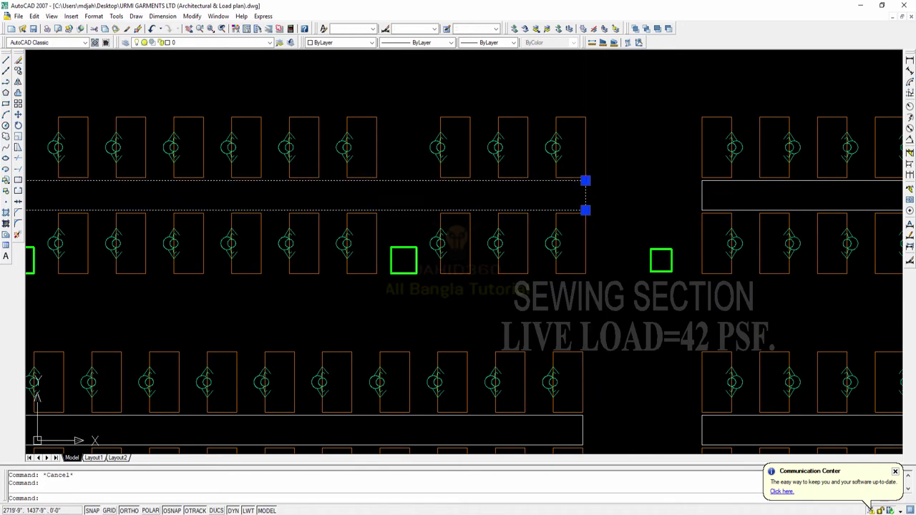
{"action": "key", "text": "Escape"}
{"action": "middle_click_drag", "start_coordinate": [586, 209], "coordinate": [529, 245]}
{"action": "left_click", "coordinate": [529, 234]}
{"action": "key", "text": "Escape"}
{"action": "scroll", "coordinate": [530, 245], "scroll_direction": "down", "scroll_amount": 3}
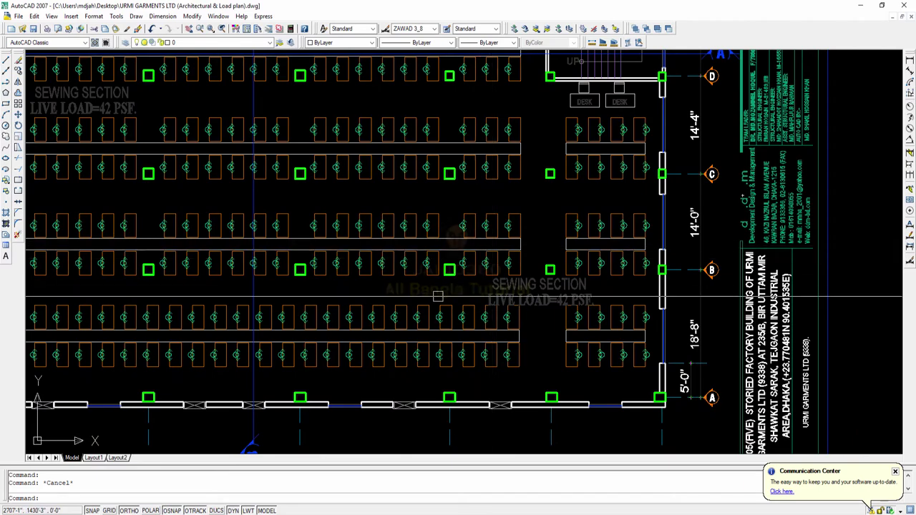
Step: Examine the sewing section and carton stock areas with their live load labels on the 4th floor load plan
{"action": "scroll", "coordinate": [438, 295], "scroll_direction": "down", "scroll_amount": 10}
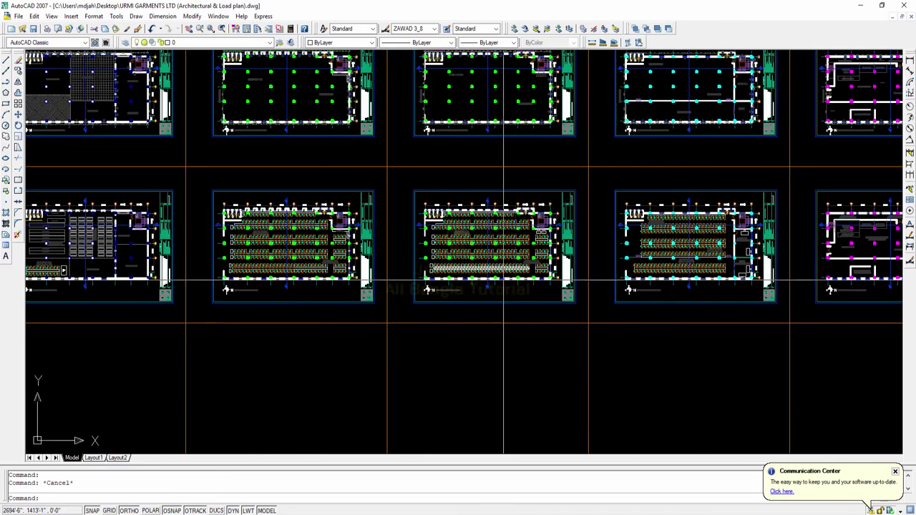
{"action": "scroll", "coordinate": [263, 270], "scroll_direction": "up", "scroll_amount": 10}
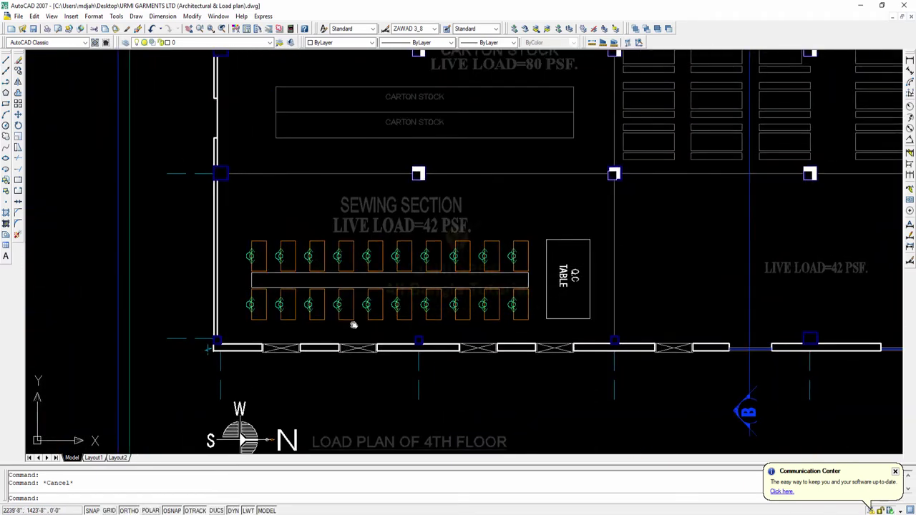
{"action": "scroll", "coordinate": [427, 284], "scroll_direction": "up", "scroll_amount": 5}
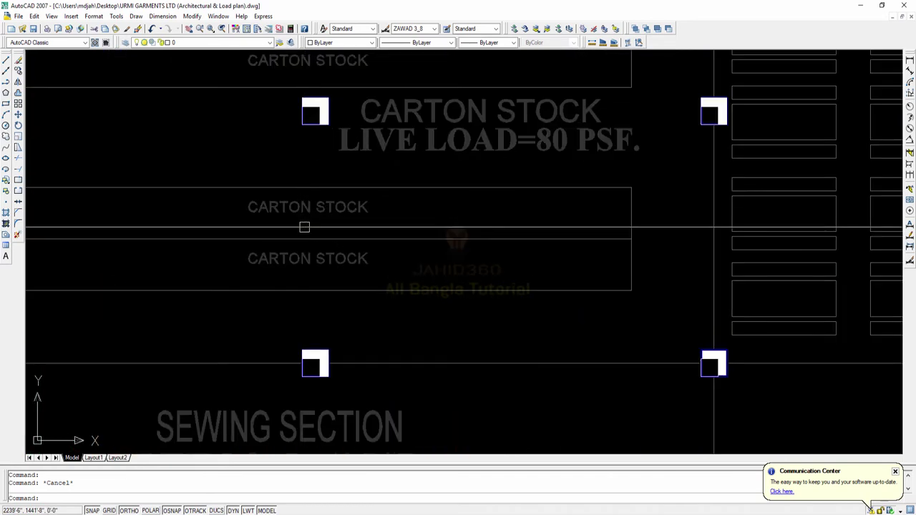
{"action": "scroll", "coordinate": [381, 228], "scroll_direction": "down", "scroll_amount": 2}
{"action": "middle_click_drag", "start_coordinate": [399, 236], "coordinate": [306, 321]}
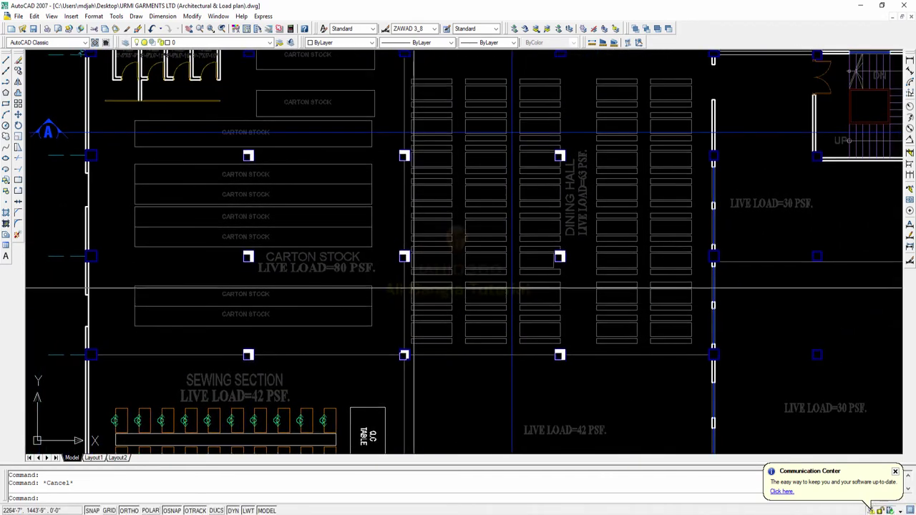
Step: Examine the dining hall's table and bench layout and its live load label on the 4th floor load plan
{"action": "middle_click_drag", "start_coordinate": [338, 286], "coordinate": [244, 297]}
{"action": "scroll", "coordinate": [497, 246], "scroll_direction": "up", "scroll_amount": 2}
{"action": "scroll", "coordinate": [498, 246], "scroll_direction": "up", "scroll_amount": 2}
{"action": "middle_click_drag", "start_coordinate": [486, 164], "coordinate": [477, 200]}
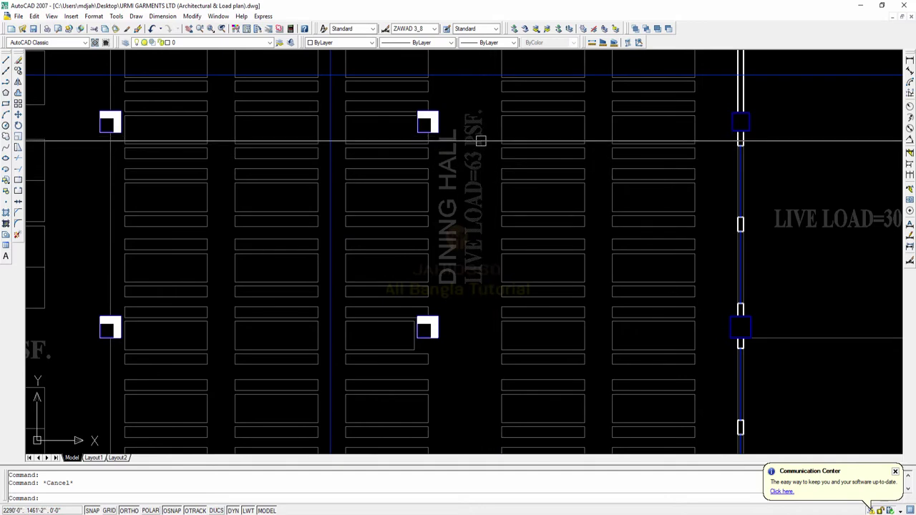
{"action": "scroll", "coordinate": [484, 147], "scroll_direction": "down", "scroll_amount": 2}
{"action": "scroll", "coordinate": [479, 161], "scroll_direction": "down", "scroll_amount": 1}
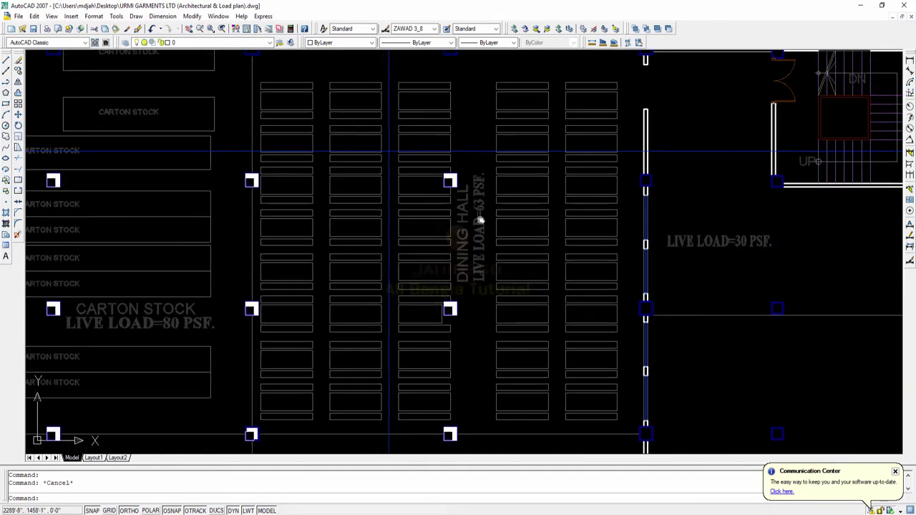
{"action": "scroll", "coordinate": [465, 219], "scroll_direction": "down", "scroll_amount": 3}
{"action": "scroll", "coordinate": [397, 209], "scroll_direction": "up", "scroll_amount": 4}
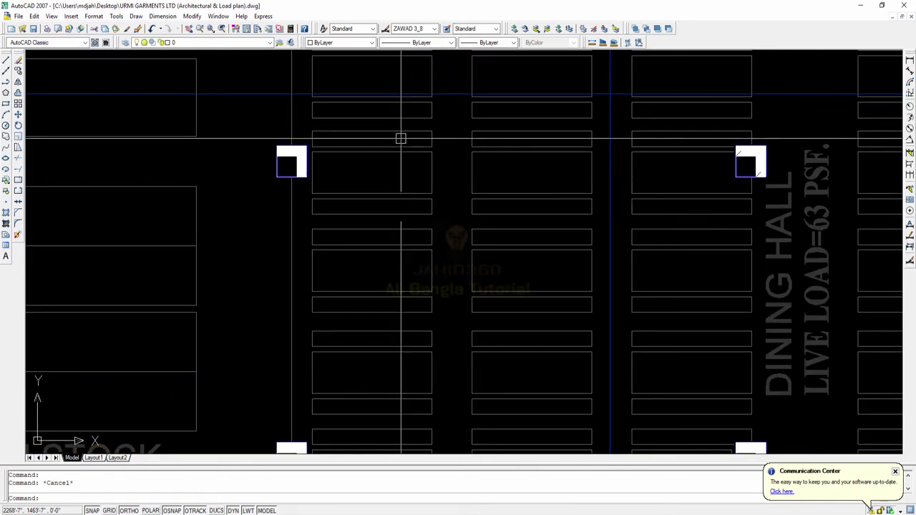
{"action": "scroll", "coordinate": [434, 163], "scroll_direction": "down", "scroll_amount": 4}
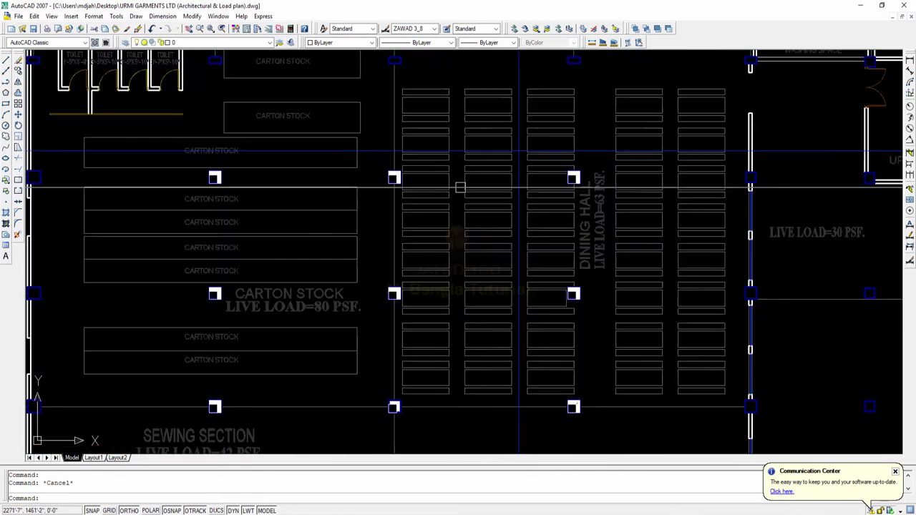
Step: Review the overall 4th floor load plan, including the sewing rows, Q.C table and drawing title
{"action": "scroll", "coordinate": [517, 206], "scroll_direction": "down", "scroll_amount": 3}
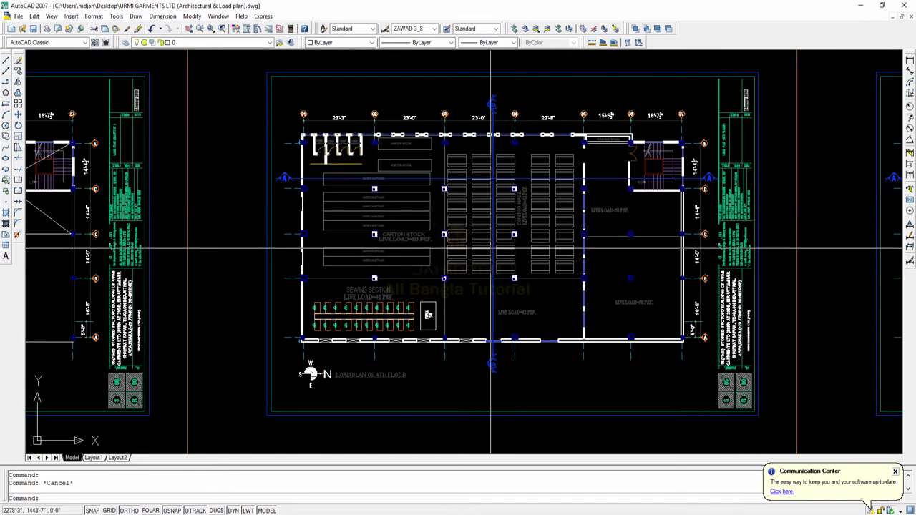
{"action": "middle_click_drag", "start_coordinate": [491, 245], "coordinate": [471, 196]}
{"action": "middle_click_drag", "start_coordinate": [450, 248], "coordinate": [457, 230]}
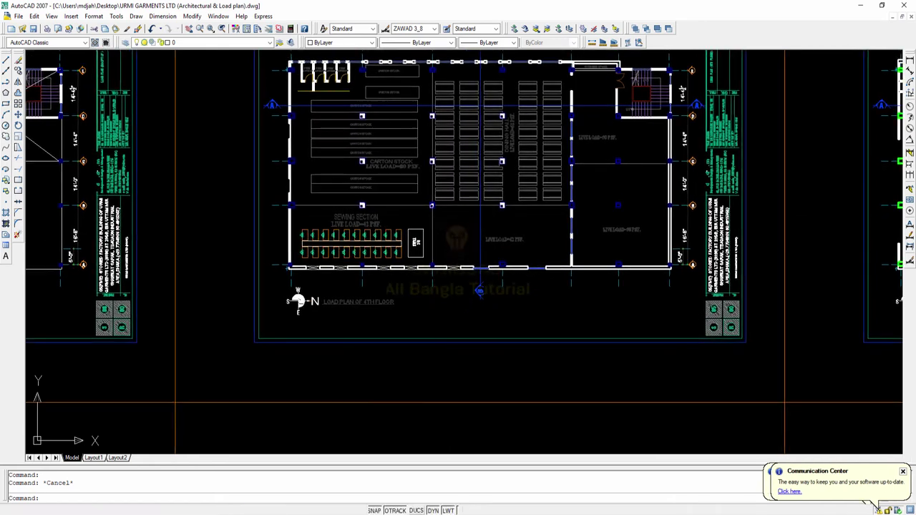
{"action": "middle_click_drag", "start_coordinate": [393, 223], "coordinate": [386, 232]}
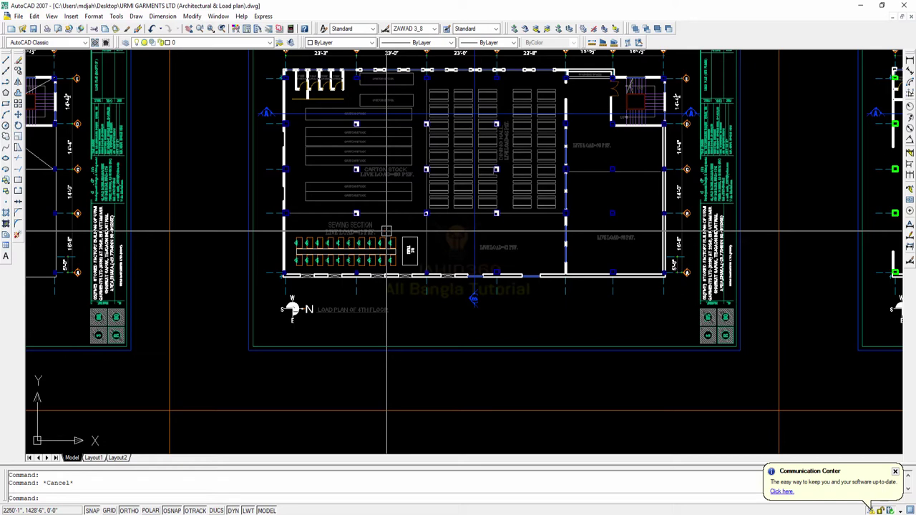
{"action": "scroll", "coordinate": [390, 237], "scroll_direction": "up", "scroll_amount": 5}
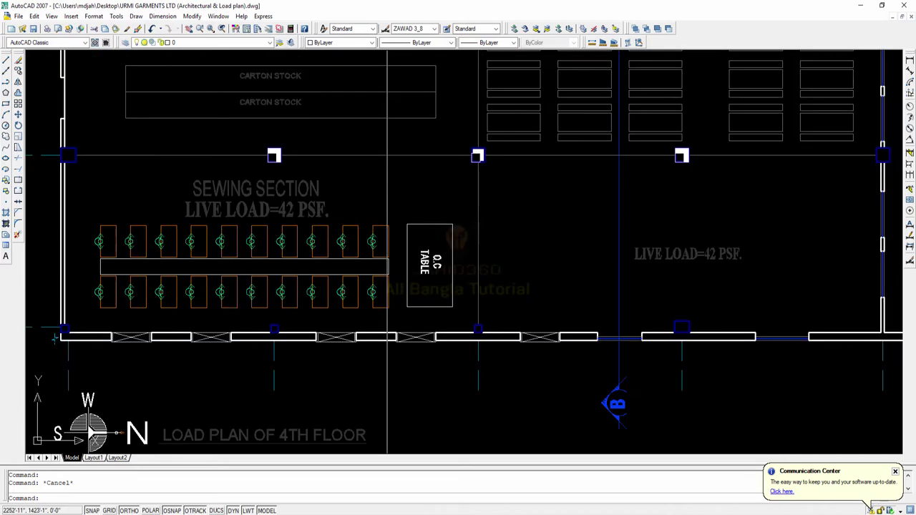
{"action": "middle_click_drag", "start_coordinate": [422, 207], "coordinate": [411, 222]}
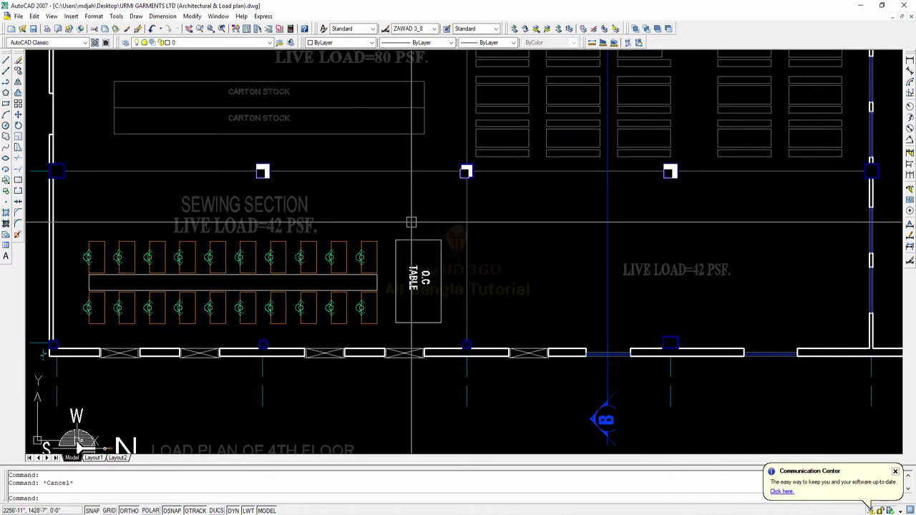
{"action": "scroll", "coordinate": [411, 223], "scroll_direction": "down", "scroll_amount": 2}
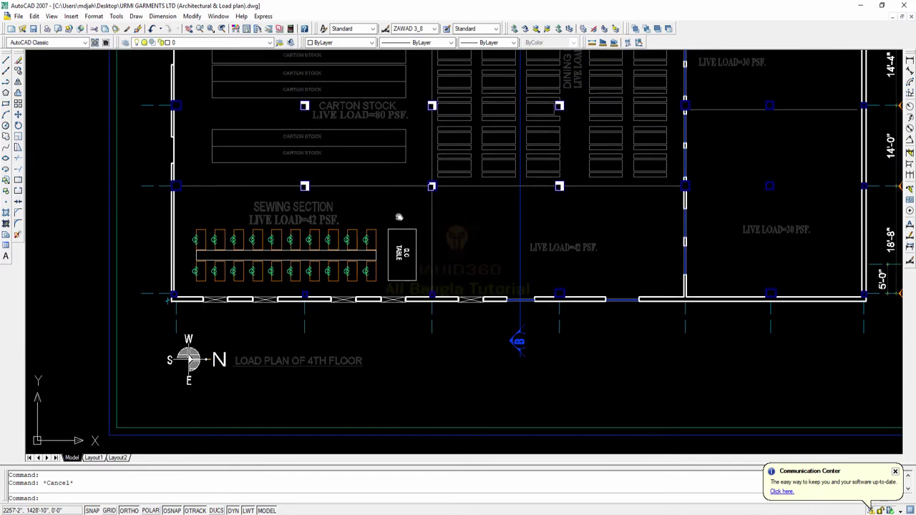
{"action": "scroll", "coordinate": [399, 216], "scroll_direction": "down", "scroll_amount": 4}
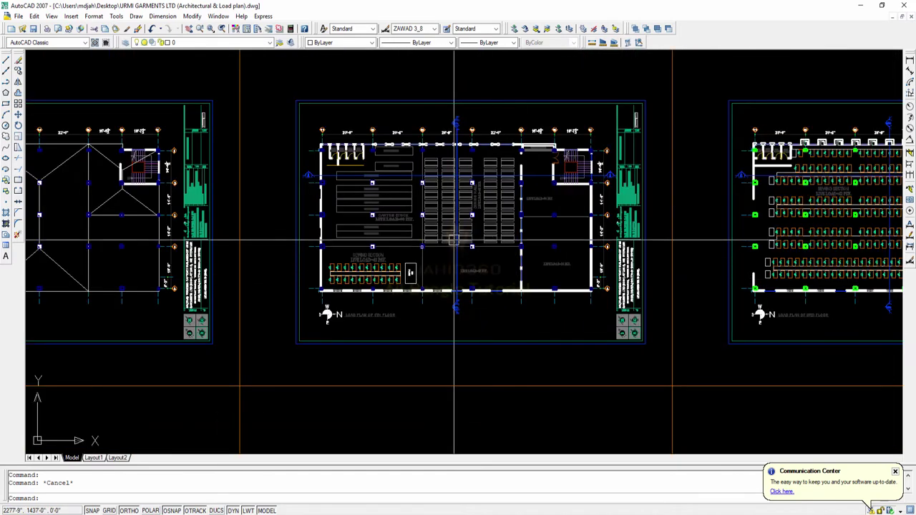
{"action": "scroll", "coordinate": [374, 333], "scroll_direction": "up", "scroll_amount": 6}
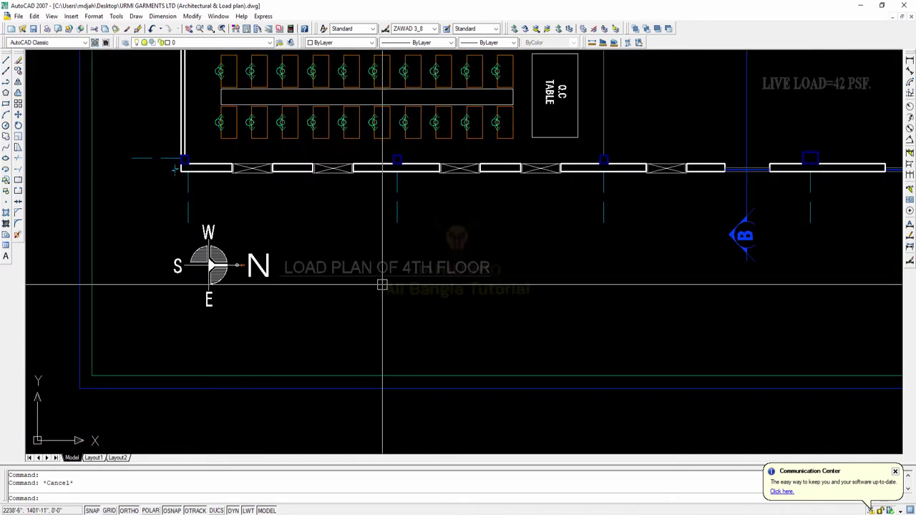
{"action": "scroll", "coordinate": [383, 285], "scroll_direction": "down", "scroll_amount": 2}
{"action": "scroll", "coordinate": [317, 284], "scroll_direction": "up", "scroll_amount": 3}
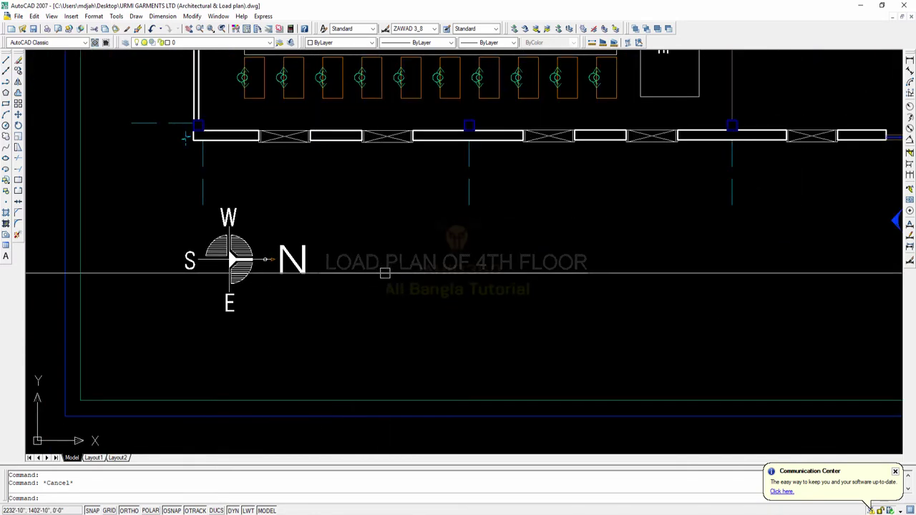
Step: Examine the roof top load plan's title, slope lines, columns and stair area
{"action": "scroll", "coordinate": [453, 294], "scroll_direction": "down", "scroll_amount": 4}
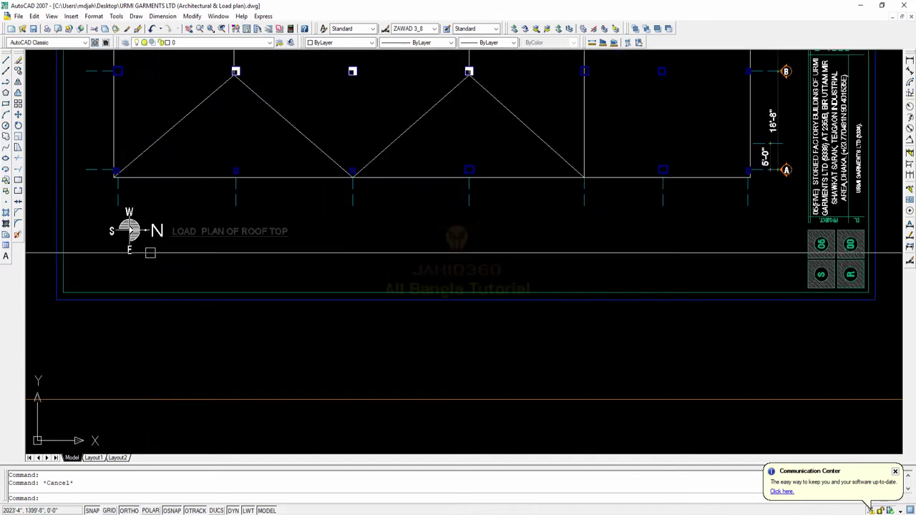
{"action": "scroll", "coordinate": [151, 253], "scroll_direction": "up", "scroll_amount": 3}
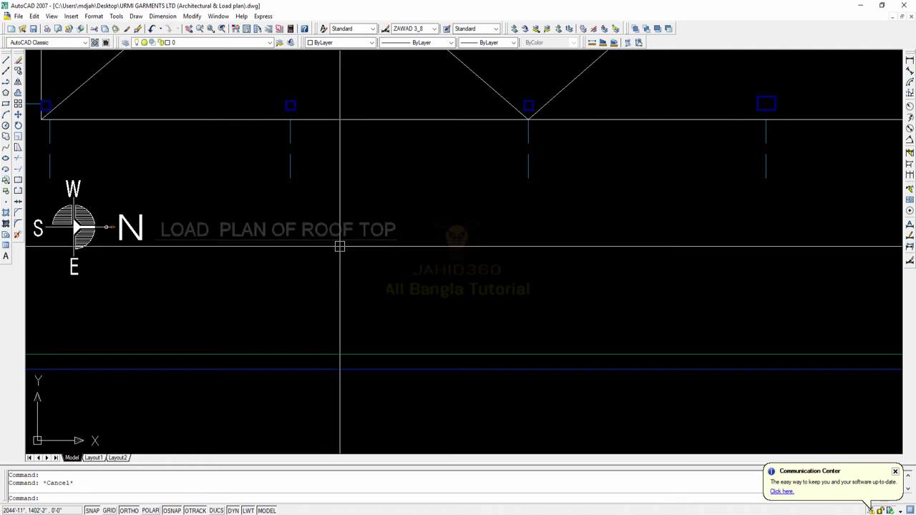
{"action": "scroll", "coordinate": [339, 246], "scroll_direction": "down", "scroll_amount": 6}
{"action": "scroll", "coordinate": [360, 188], "scroll_direction": "up", "scroll_amount": 4}
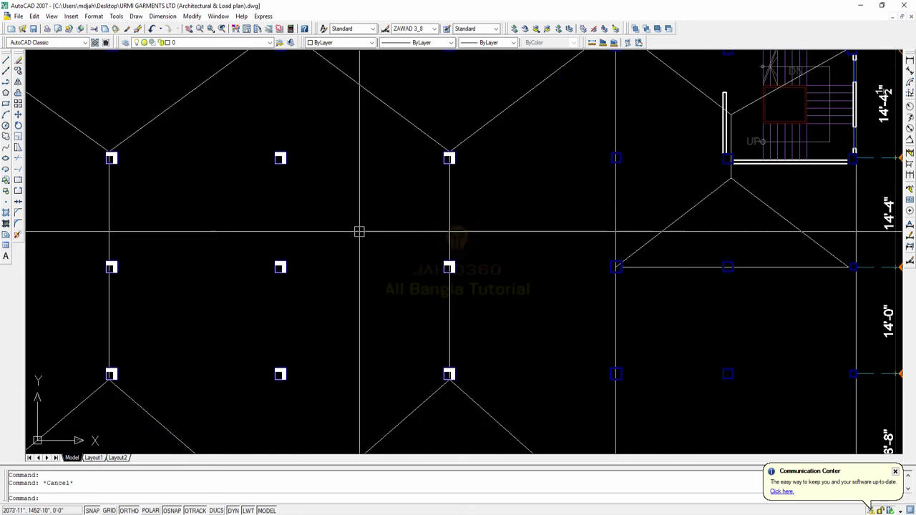
Step: Review the roof top load plan and the grid of architectural and load plan sheets under Existing Drawings
{"action": "scroll", "coordinate": [356, 228], "scroll_direction": "down", "scroll_amount": 3}
{"action": "scroll", "coordinate": [356, 227], "scroll_direction": "up", "scroll_amount": 3}
{"action": "scroll", "coordinate": [291, 170], "scroll_direction": "down", "scroll_amount": 4}
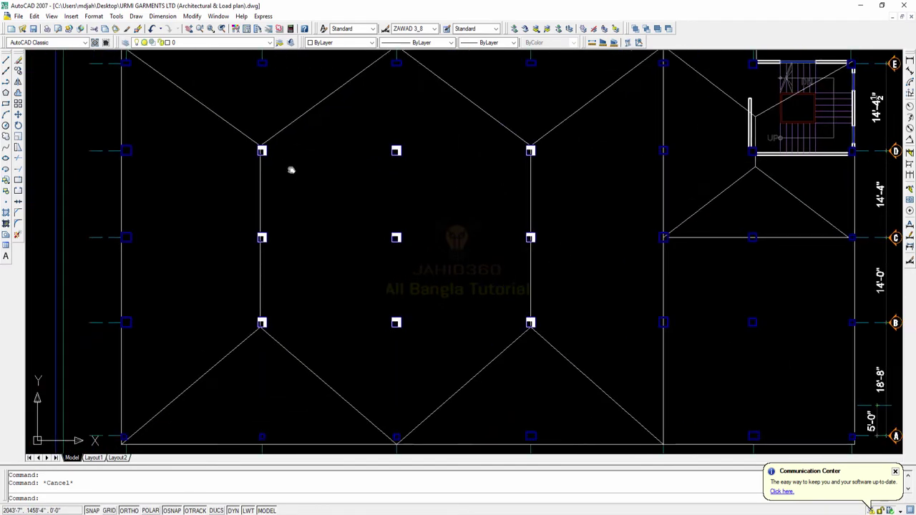
{"action": "scroll", "coordinate": [331, 243], "scroll_direction": "down", "scroll_amount": 5}
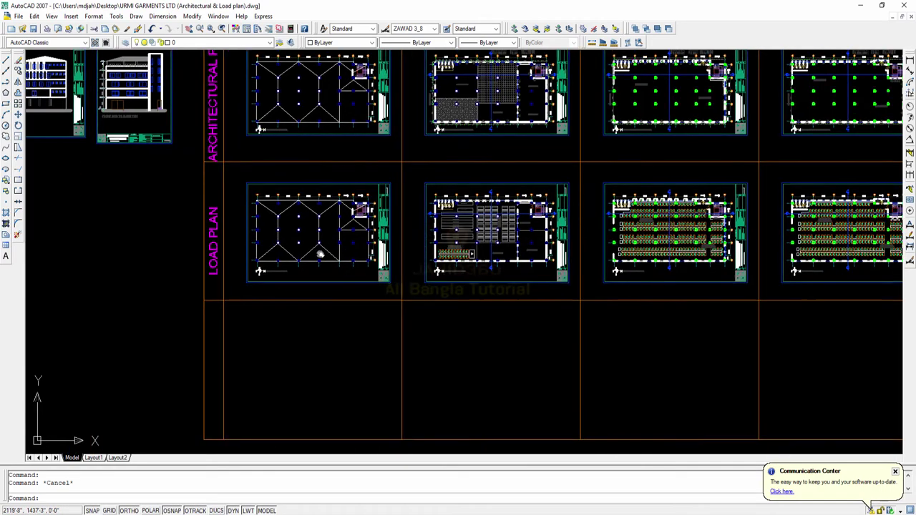
{"action": "scroll", "coordinate": [270, 269], "scroll_direction": "up", "scroll_amount": 1}
{"action": "scroll", "coordinate": [271, 269], "scroll_direction": "down", "scroll_amount": 3}
{"action": "scroll", "coordinate": [344, 239], "scroll_direction": "up", "scroll_amount": 1}
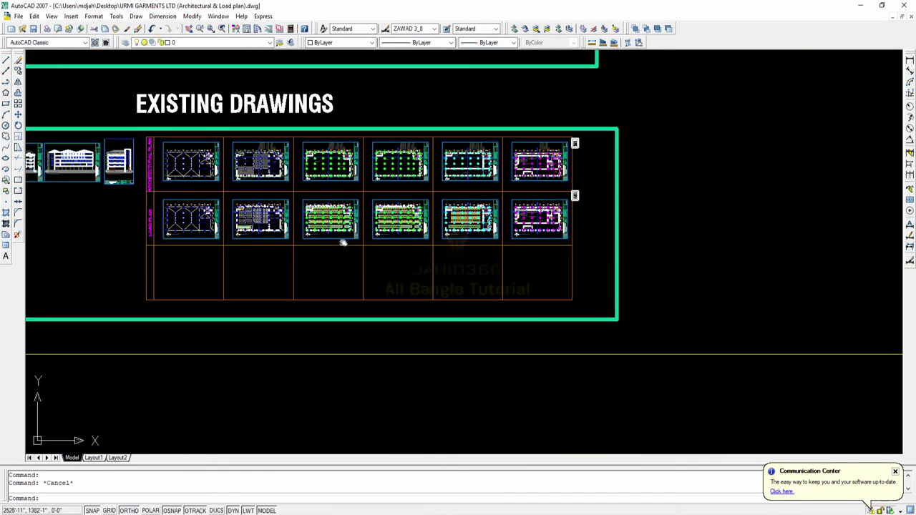
{"action": "scroll", "coordinate": [450, 229], "scroll_direction": "up", "scroll_amount": 3}
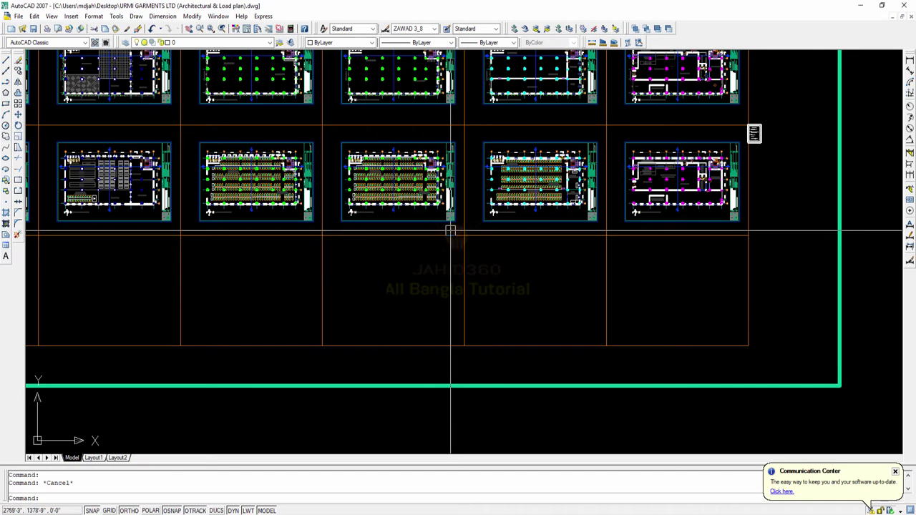
{"action": "scroll", "coordinate": [450, 230], "scroll_direction": "down", "scroll_amount": 4}
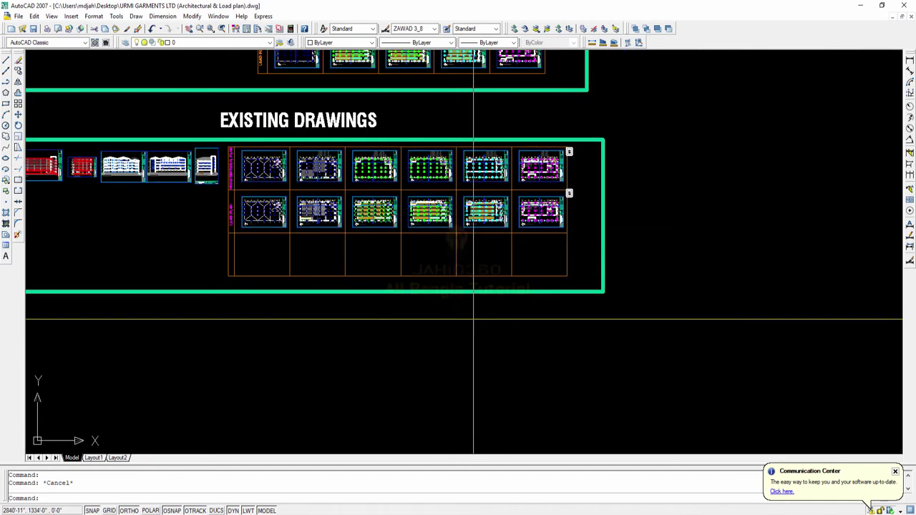
{"action": "middle_click_drag", "start_coordinate": [474, 212], "coordinate": [426, 157]}
{"action": "scroll", "coordinate": [426, 158], "scroll_direction": "down", "scroll_amount": 4}
{"action": "scroll", "coordinate": [426, 158], "scroll_direction": "down", "scroll_amount": 3}
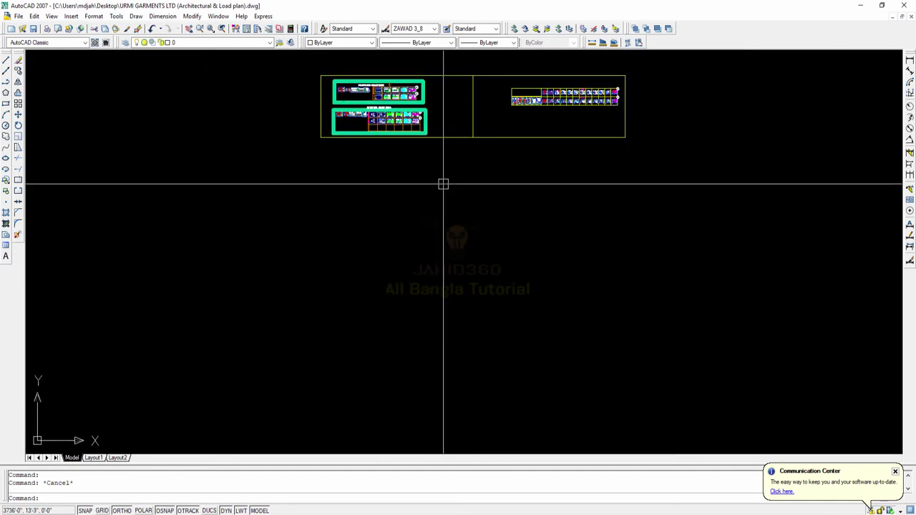
Step: Switch to the Shila Bristi Architectural 12-01-17 final drawing and view its 1st floor plan
{"action": "left_click", "coordinate": [219, 16]}
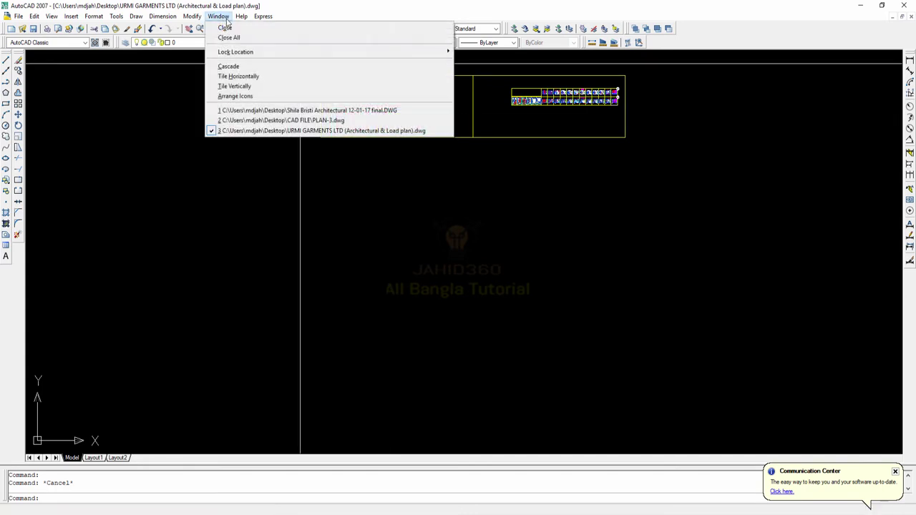
{"action": "left_click", "coordinate": [266, 111]}
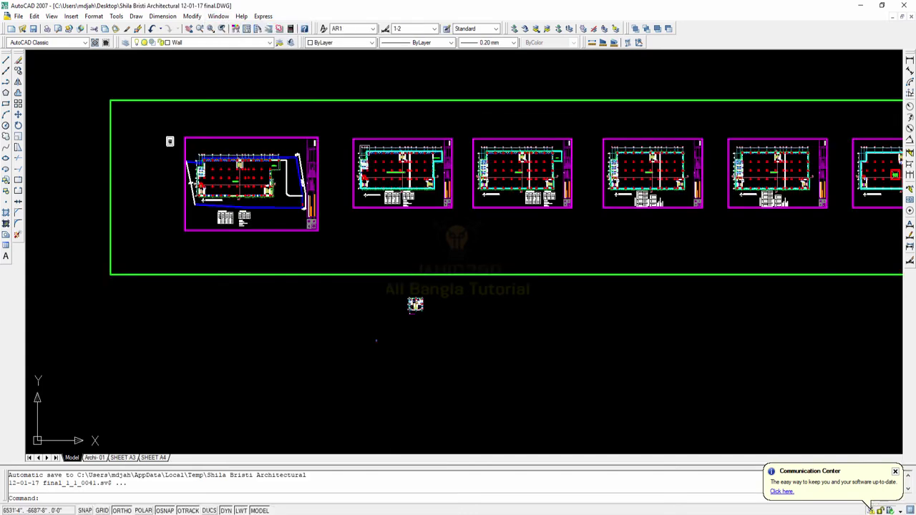
{"action": "scroll", "coordinate": [391, 166], "scroll_direction": "up", "scroll_amount": 4}
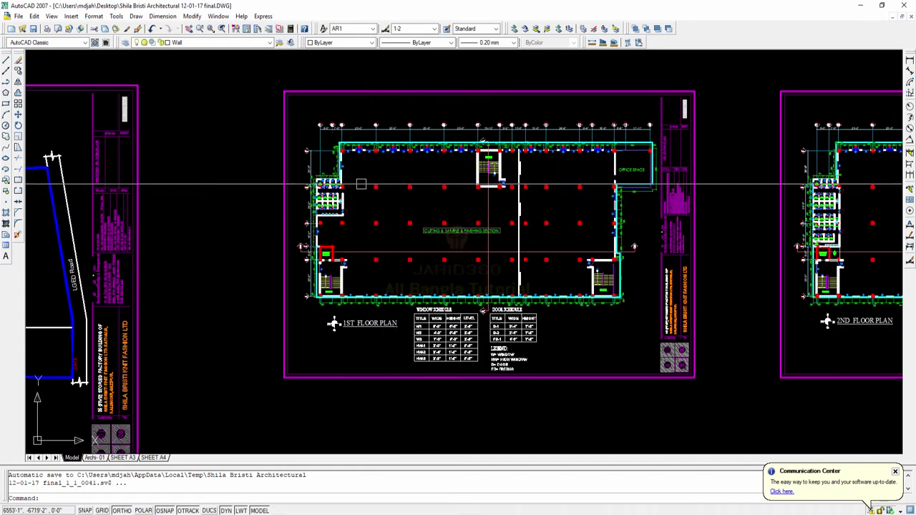
{"action": "scroll", "coordinate": [358, 154], "scroll_direction": "up", "scroll_amount": 2}
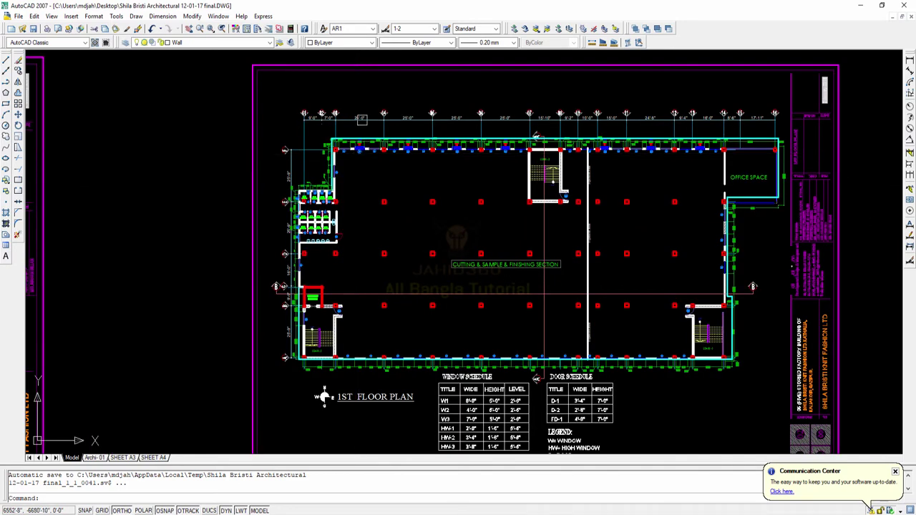
Step: Examine the toilet block and the column grid dimensions along grid line F on the 1st floor plan
{"action": "scroll", "coordinate": [407, 151], "scroll_direction": "up", "scroll_amount": 6}
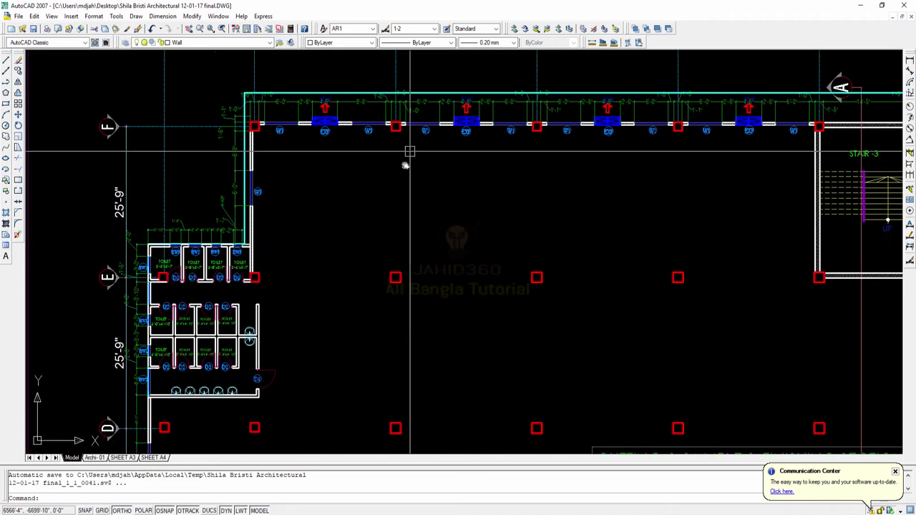
{"action": "scroll", "coordinate": [397, 192], "scroll_direction": "down", "scroll_amount": 3}
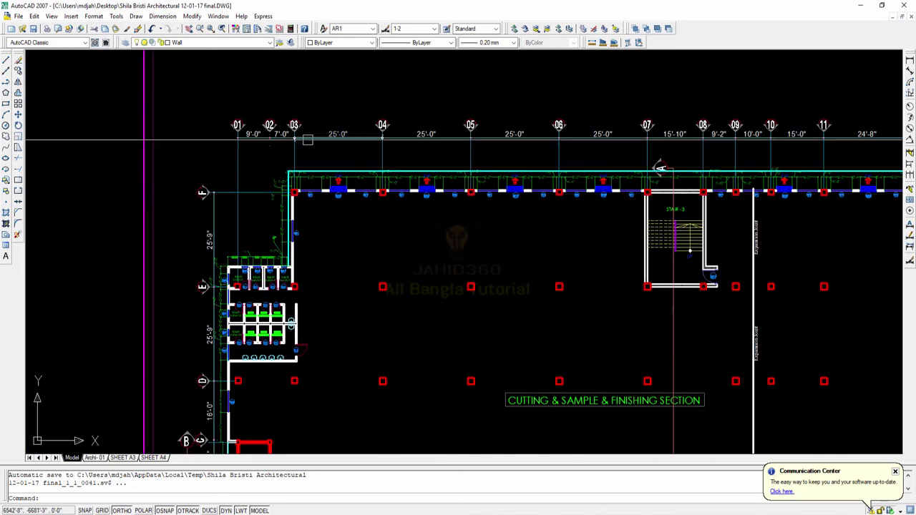
{"action": "scroll", "coordinate": [308, 138], "scroll_direction": "up", "scroll_amount": 4}
{"action": "scroll", "coordinate": [372, 152], "scroll_direction": "down", "scroll_amount": 3}
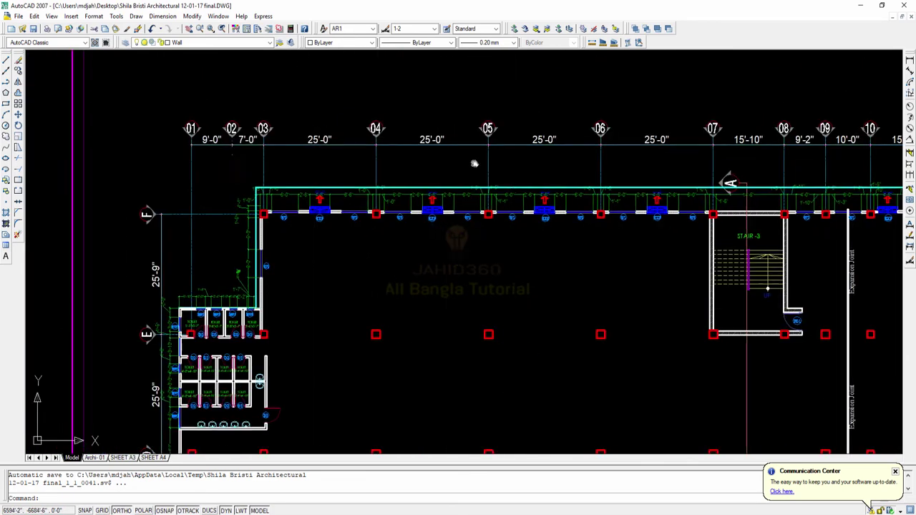
{"action": "middle_click_drag", "start_coordinate": [475, 164], "coordinate": [313, 175]}
{"action": "middle_click_drag", "start_coordinate": [630, 212], "coordinate": [487, 199]}
Step: Examine Stair-3, the expansion joint and the nearby W1 and W2 window dimensions on the 1st floor plan
{"action": "scroll", "coordinate": [541, 220], "scroll_direction": "up", "scroll_amount": 4}
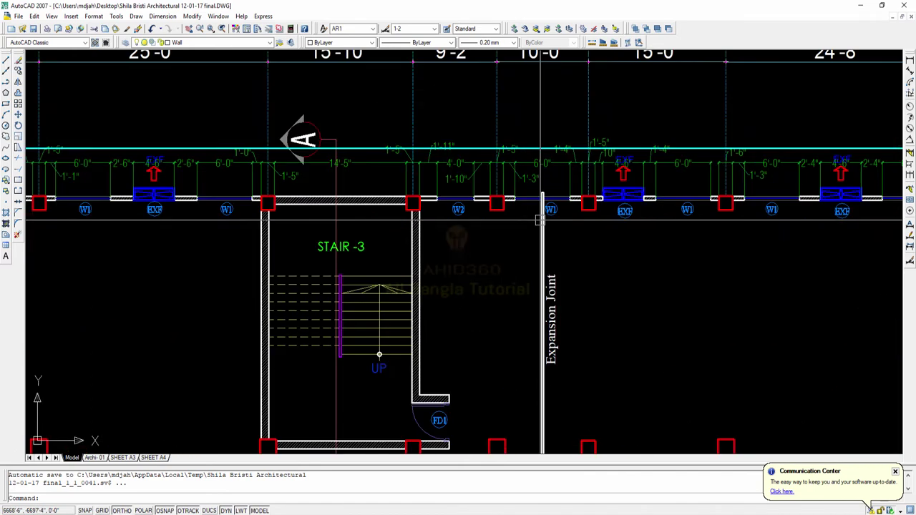
{"action": "scroll", "coordinate": [437, 229], "scroll_direction": "up", "scroll_amount": 3}
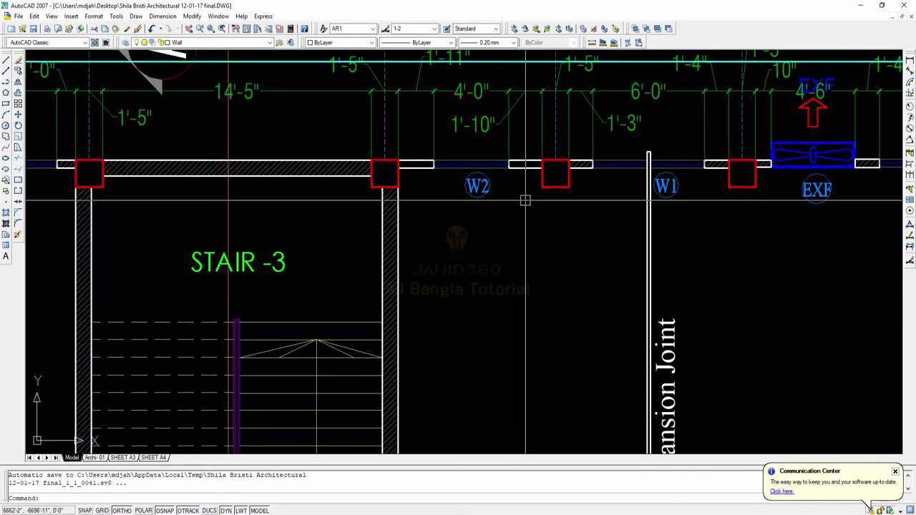
{"action": "middle_click_drag", "start_coordinate": [526, 200], "coordinate": [464, 244]}
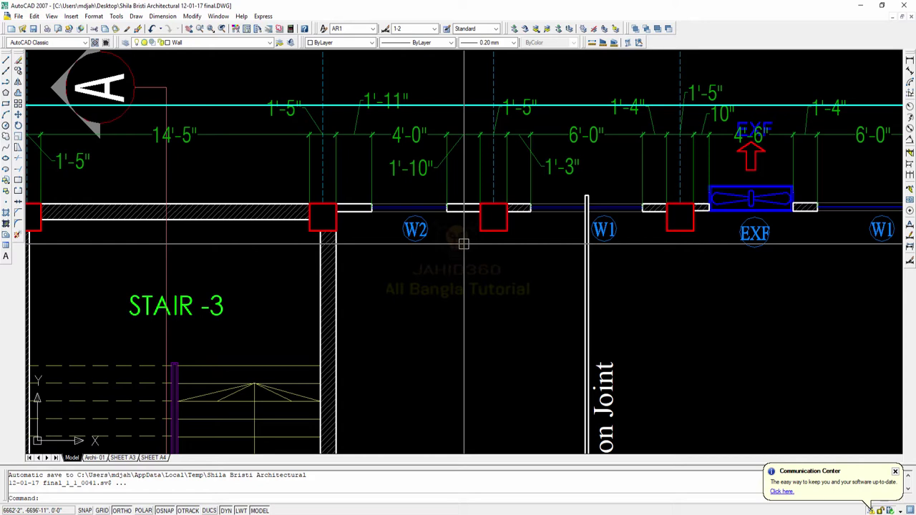
{"action": "scroll", "coordinate": [479, 244], "scroll_direction": "down", "scroll_amount": 2}
Step: Examine the exhaust fan and W1 window dimensions along the outer wall between the expansion joint and the office space
{"action": "middle_click_drag", "start_coordinate": [519, 252], "coordinate": [124, 257]}
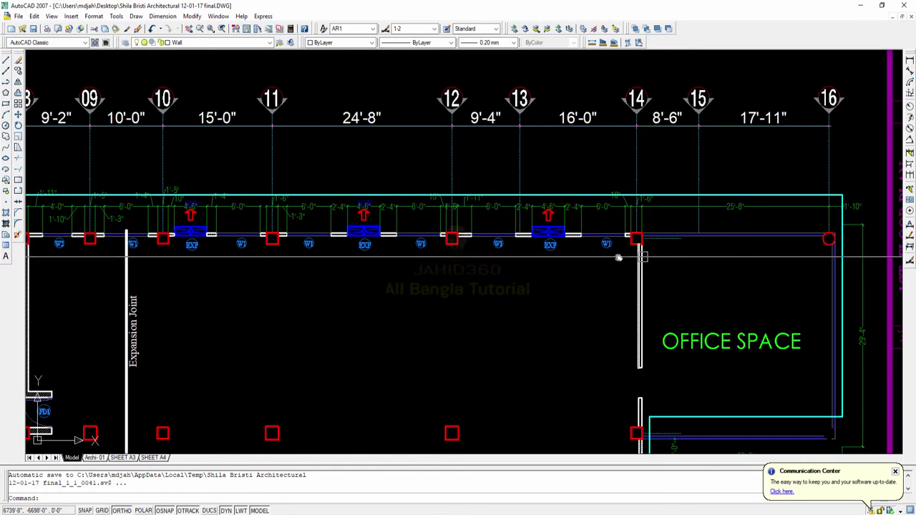
{"action": "middle_click_drag", "start_coordinate": [616, 255], "coordinate": [461, 255]}
{"action": "scroll", "coordinate": [452, 253], "scroll_direction": "up", "scroll_amount": 4}
{"action": "scroll", "coordinate": [590, 237], "scroll_direction": "down", "scroll_amount": 3}
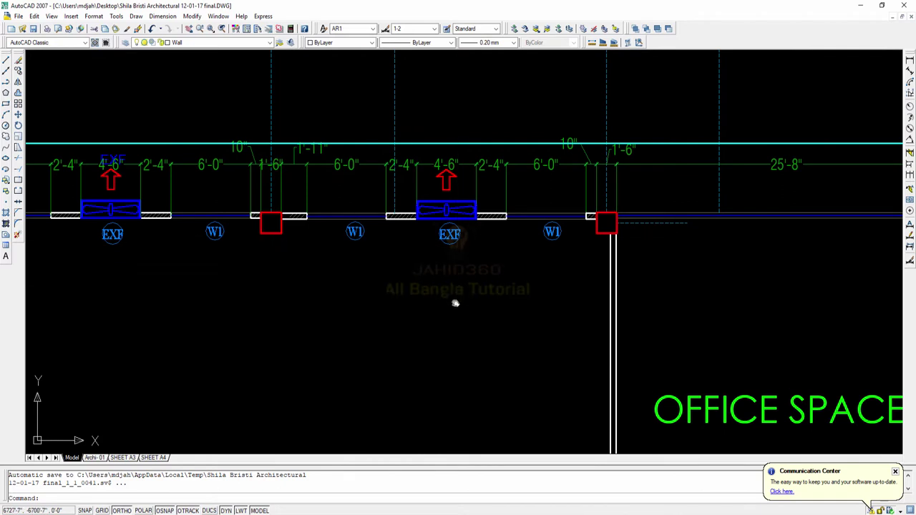
{"action": "scroll", "coordinate": [591, 227], "scroll_direction": "up", "scroll_amount": 3}
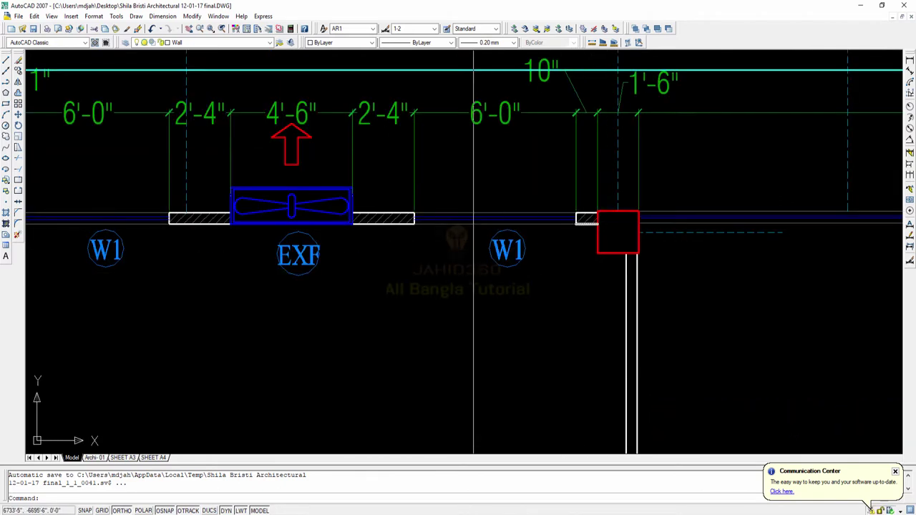
{"action": "middle_click_drag", "start_coordinate": [366, 235], "coordinate": [477, 257]}
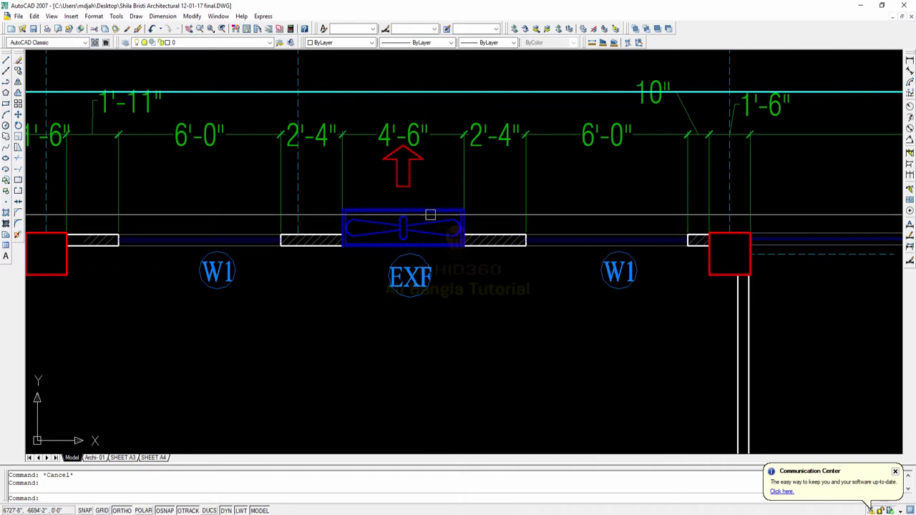
Step: Inspect the W1 window and hatched wall segments between the column and the exhaust fan near the office space
{"action": "scroll", "coordinate": [432, 217], "scroll_direction": "down", "scroll_amount": 2}
{"action": "middle_click_drag", "start_coordinate": [408, 225], "coordinate": [462, 233]}
{"action": "scroll", "coordinate": [405, 249], "scroll_direction": "up", "scroll_amount": 3}
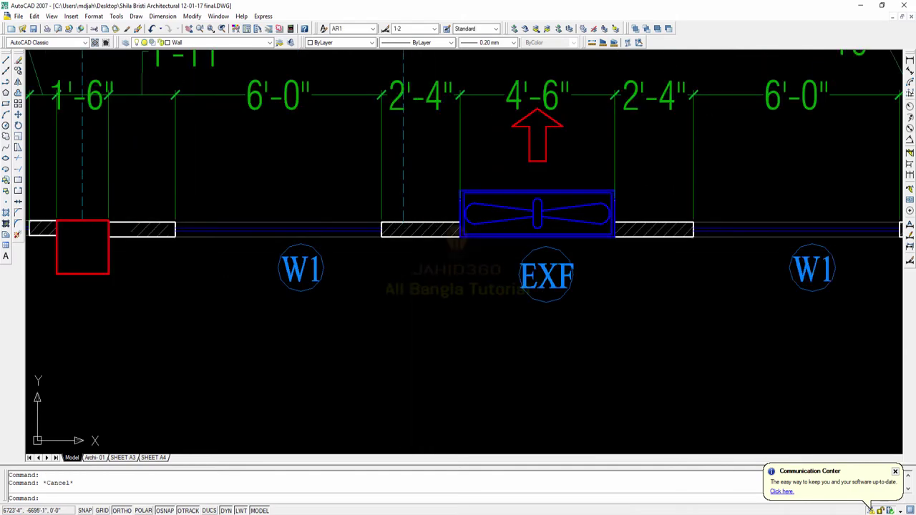
{"action": "middle_click_drag", "start_coordinate": [315, 234], "coordinate": [401, 240]}
{"action": "scroll", "coordinate": [236, 249], "scroll_direction": "up", "scroll_amount": 3}
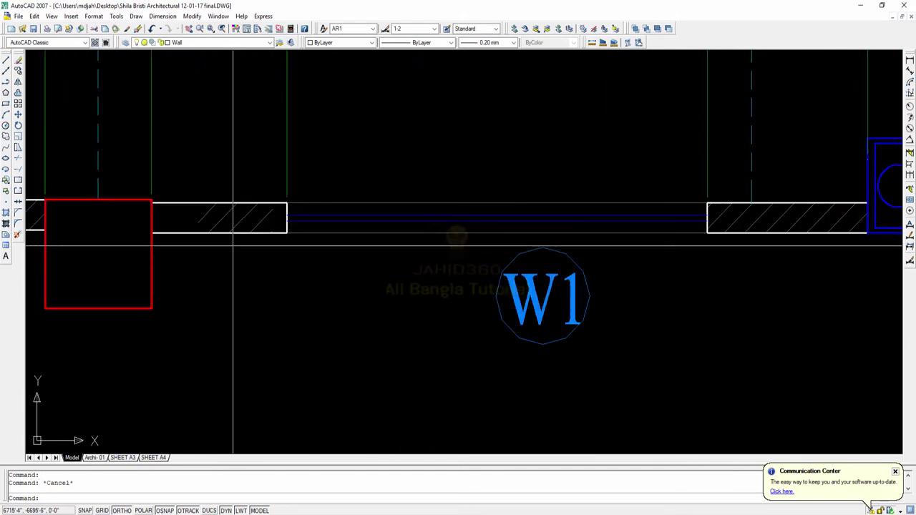
{"action": "scroll", "coordinate": [235, 231], "scroll_direction": "down", "scroll_amount": 5}
{"action": "scroll", "coordinate": [398, 291], "scroll_direction": "up", "scroll_amount": 1}
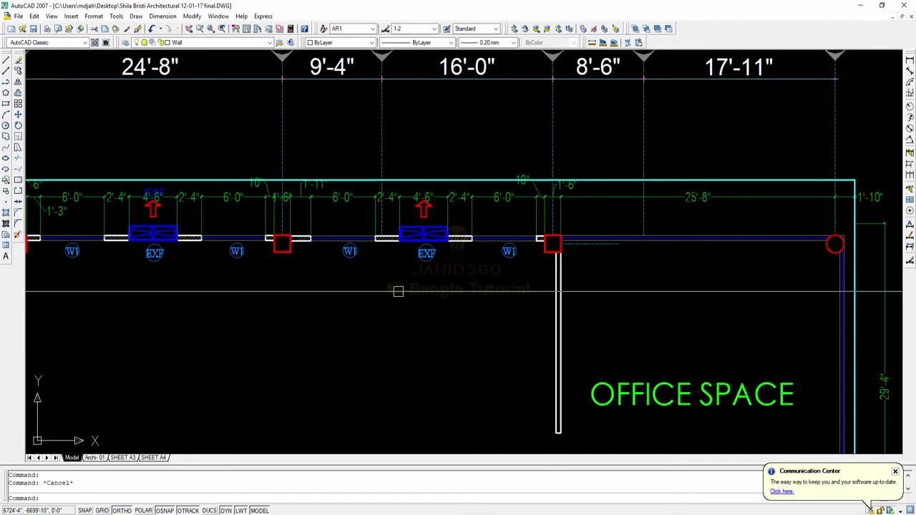
Step: Trace the wall, window and exhaust fan dimension chain from the grid 12 column to the office space corner
{"action": "scroll", "coordinate": [297, 250], "scroll_direction": "up", "scroll_amount": 3}
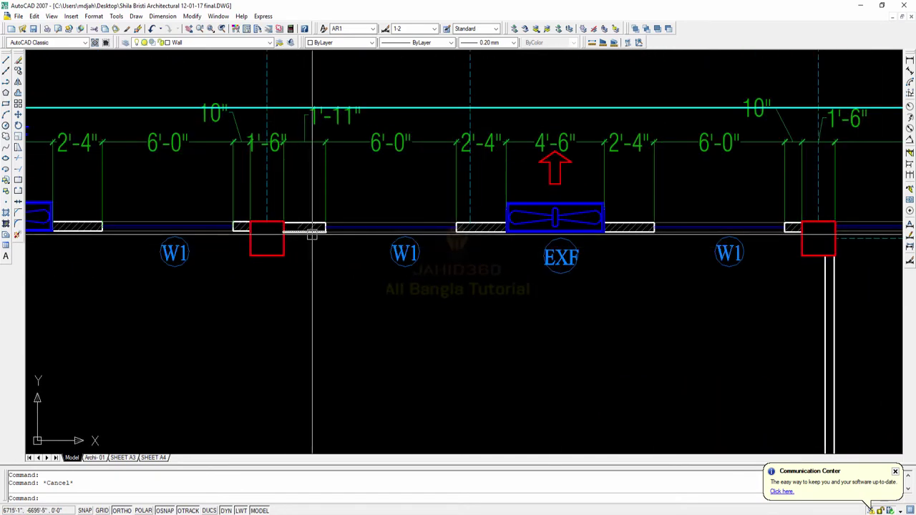
{"action": "middle_click_drag", "start_coordinate": [450, 238], "coordinate": [348, 244]}
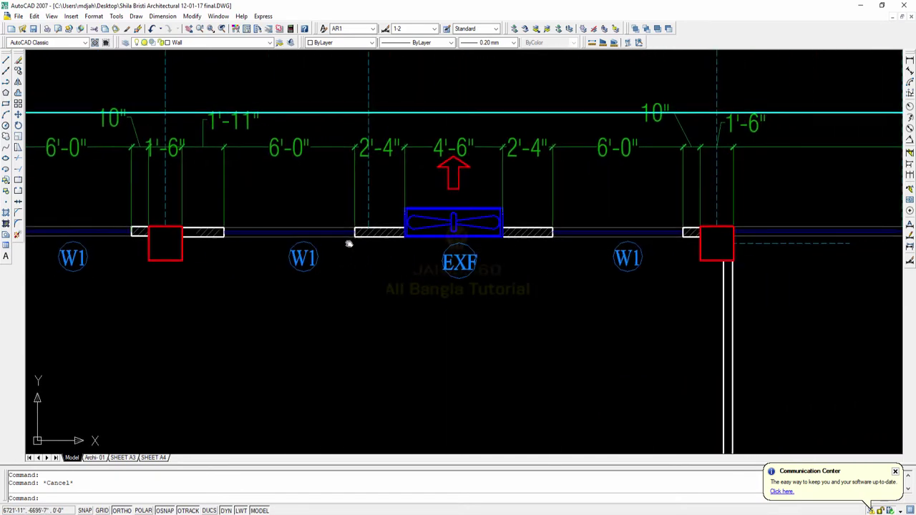
{"action": "middle_click_drag", "start_coordinate": [409, 242], "coordinate": [322, 237]}
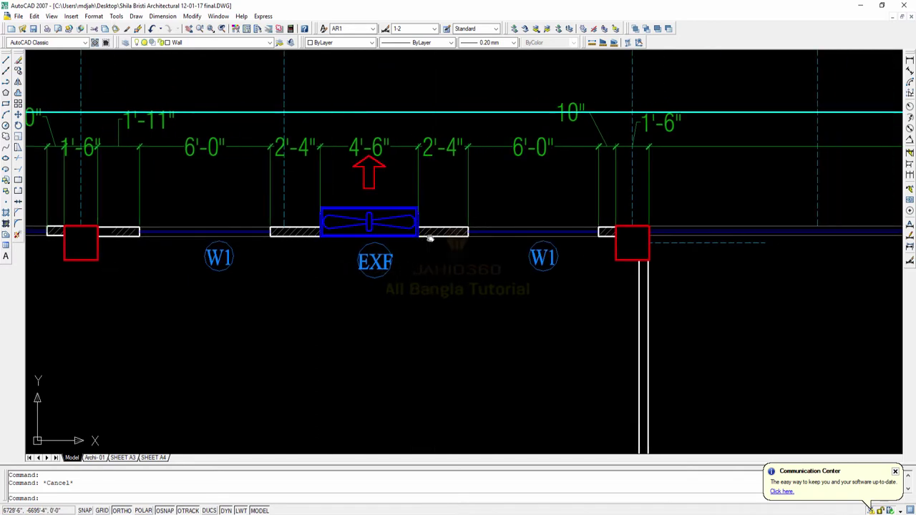
{"action": "scroll", "coordinate": [430, 241], "scroll_direction": "down", "scroll_amount": 2}
{"action": "middle_click_drag", "start_coordinate": [441, 245], "coordinate": [411, 244]}
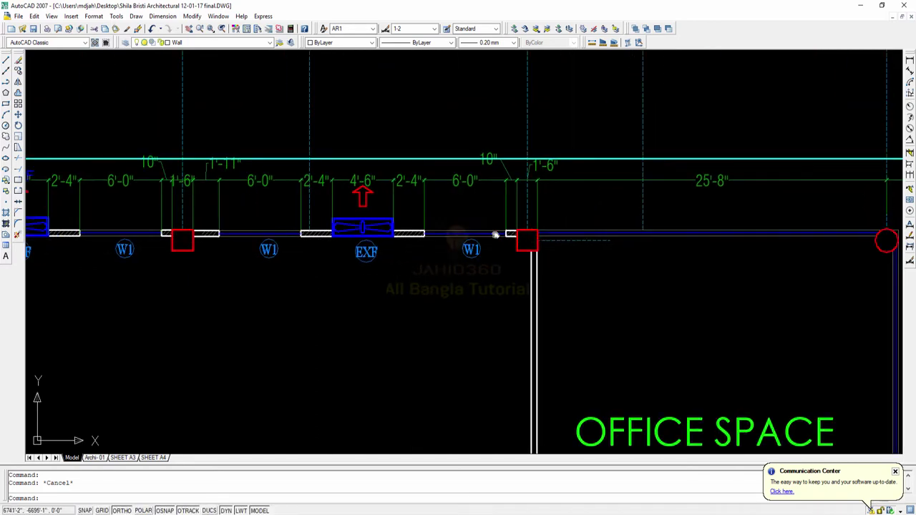
{"action": "scroll", "coordinate": [461, 231], "scroll_direction": "down", "scroll_amount": 2}
{"action": "scroll", "coordinate": [594, 223], "scroll_direction": "up", "scroll_amount": 2}
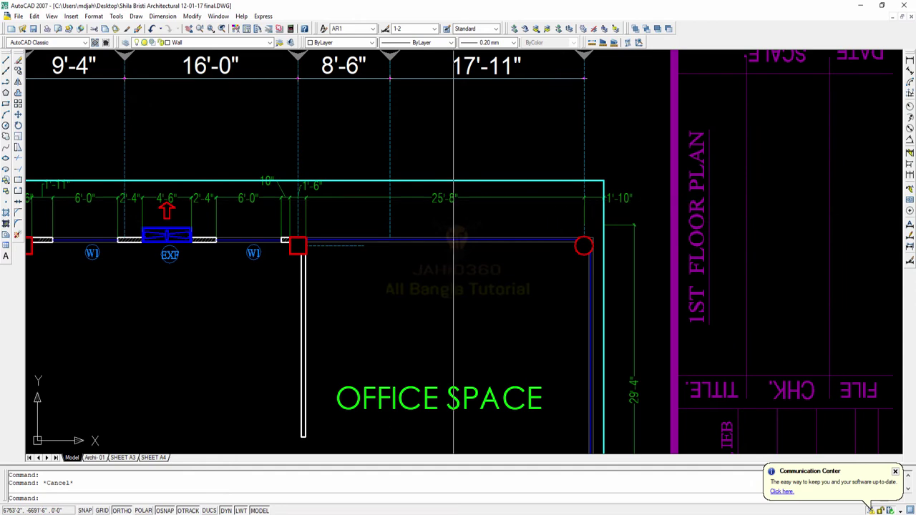
Step: Recheck the column, wall segment and window opening dimensions on both sides of the exhaust fan beside the office space
{"action": "scroll", "coordinate": [493, 221], "scroll_direction": "down", "scroll_amount": 1}
{"action": "mouse_move", "coordinate": [464, 241]}
{"action": "middle_mouse_down"}
{"action": "mouse_move", "coordinate": [592, 235]}
{"action": "mouse_move", "coordinate": [462, 217]}
{"action": "middle_mouse_up"}
{"action": "scroll", "coordinate": [368, 202], "scroll_direction": "up", "scroll_amount": 3}
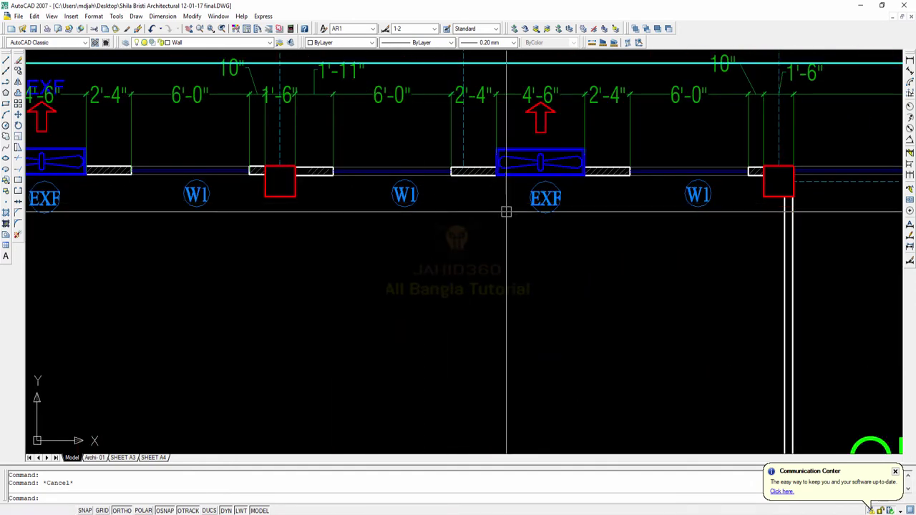
{"action": "middle_click_drag", "start_coordinate": [598, 221], "coordinate": [546, 219]}
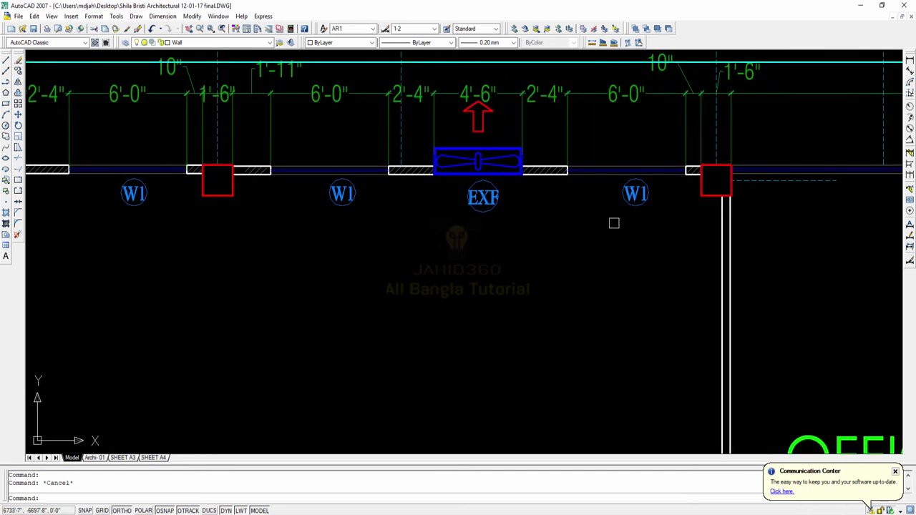
{"action": "scroll", "coordinate": [560, 247], "scroll_direction": "down", "scroll_amount": 3}
{"action": "scroll", "coordinate": [518, 226], "scroll_direction": "up", "scroll_amount": 3}
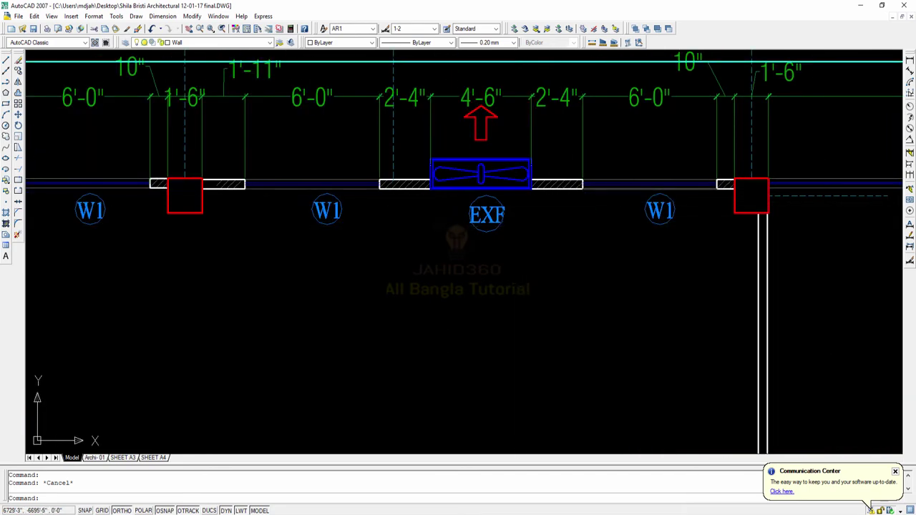
{"action": "middle_click_drag", "start_coordinate": [370, 198], "coordinate": [444, 262]}
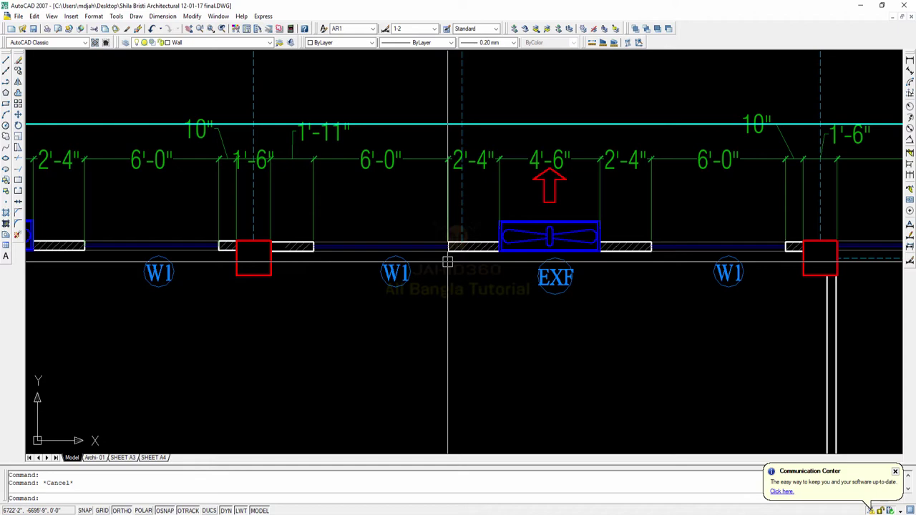
Step: Examine the room labels and grid dimensions of the residential floor plan below the factory sheets
{"action": "scroll", "coordinate": [447, 262], "scroll_direction": "down", "scroll_amount": 5}
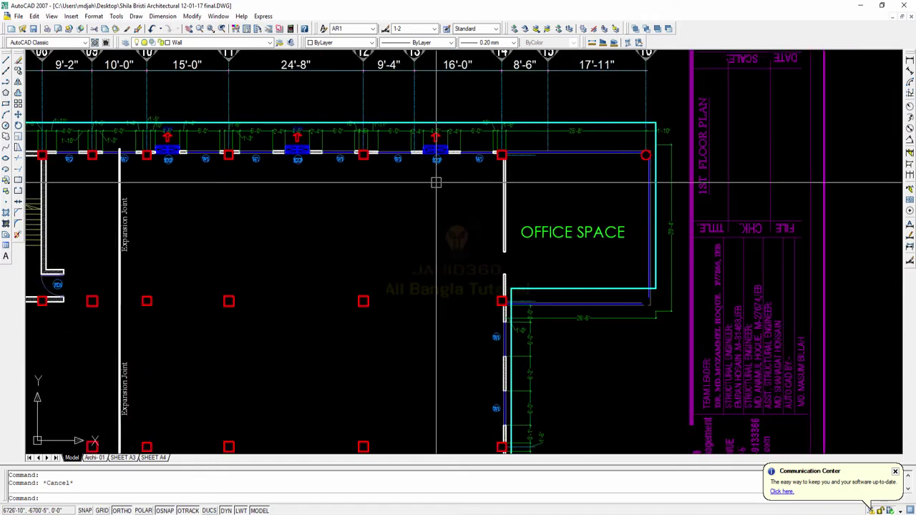
{"action": "scroll", "coordinate": [476, 339], "scroll_direction": "down", "scroll_amount": 3}
{"action": "scroll", "coordinate": [420, 389], "scroll_direction": "up", "scroll_amount": 8}
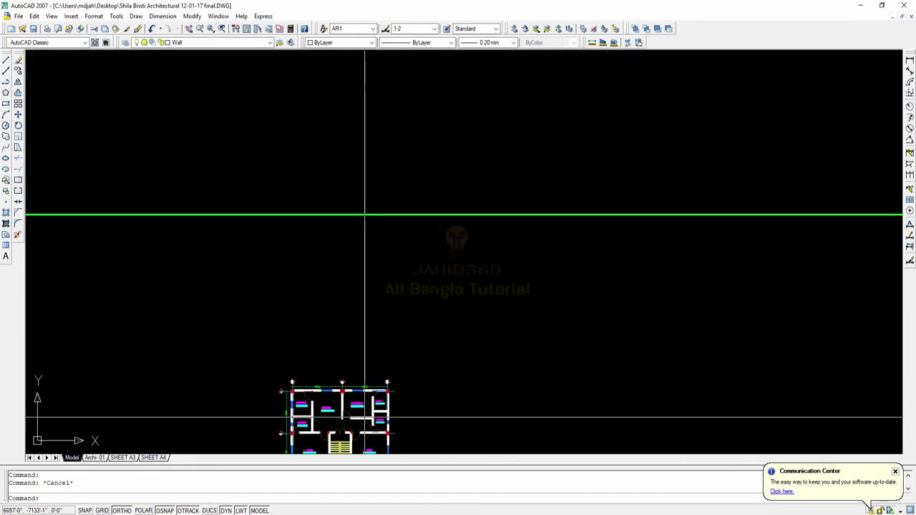
{"action": "scroll", "coordinate": [309, 247], "scroll_direction": "up", "scroll_amount": 5}
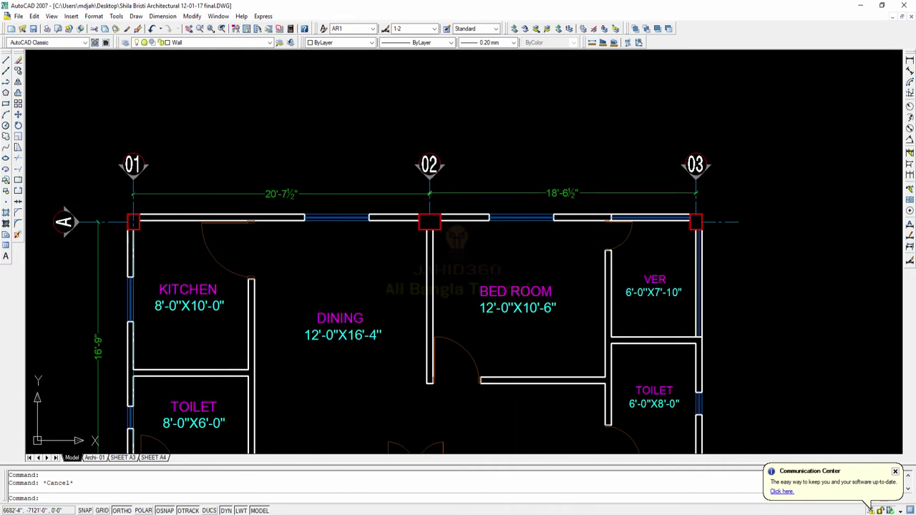
Step: Stretch the grid 01–02 dimension so its line aligns with the neighbouring grid 02–03 dimension at grid 02
{"action": "scroll", "coordinate": [353, 190], "scroll_direction": "up", "scroll_amount": 3}
{"action": "left_click", "coordinate": [474, 199]}
{"action": "scroll", "coordinate": [511, 199], "scroll_direction": "up", "scroll_amount": 6}
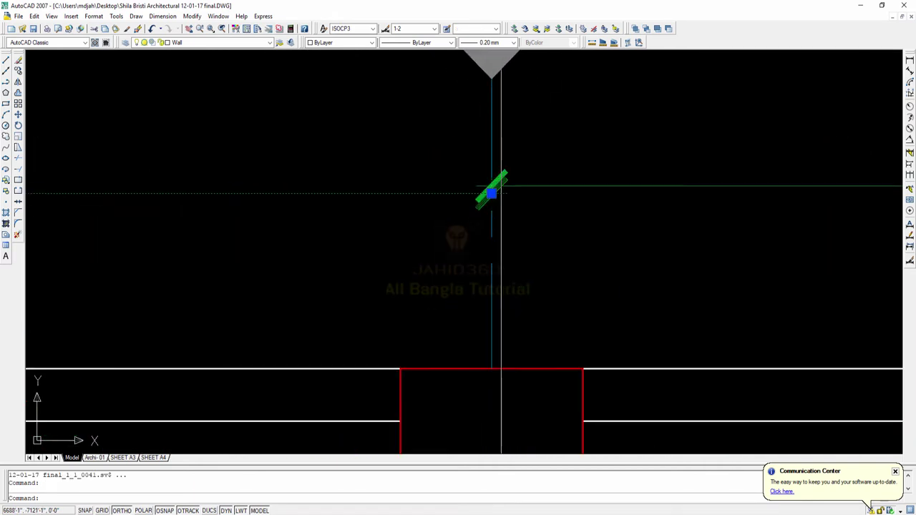
{"action": "left_click", "coordinate": [511, 198]}
{"action": "left_click", "coordinate": [491, 119]}
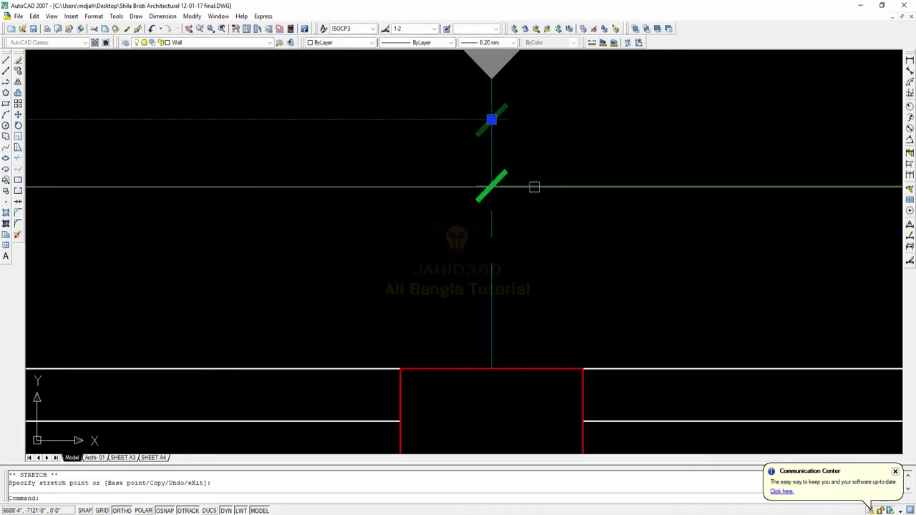
{"action": "left_click", "coordinate": [491, 186]}
{"action": "key", "text": "Escape"}
Step: Examine the grid 01/A corner column and the outer wall along the kitchen and dining room
{"action": "scroll", "coordinate": [474, 184], "scroll_direction": "down", "scroll_amount": 10}
{"action": "middle_click_drag", "start_coordinate": [297, 270], "coordinate": [475, 261]}
{"action": "scroll", "coordinate": [380, 220], "scroll_direction": "up", "scroll_amount": 4}
{"action": "scroll", "coordinate": [277, 239], "scroll_direction": "down", "scroll_amount": 4}
{"action": "middle_click_drag", "start_coordinate": [210, 284], "coordinate": [223, 235]}
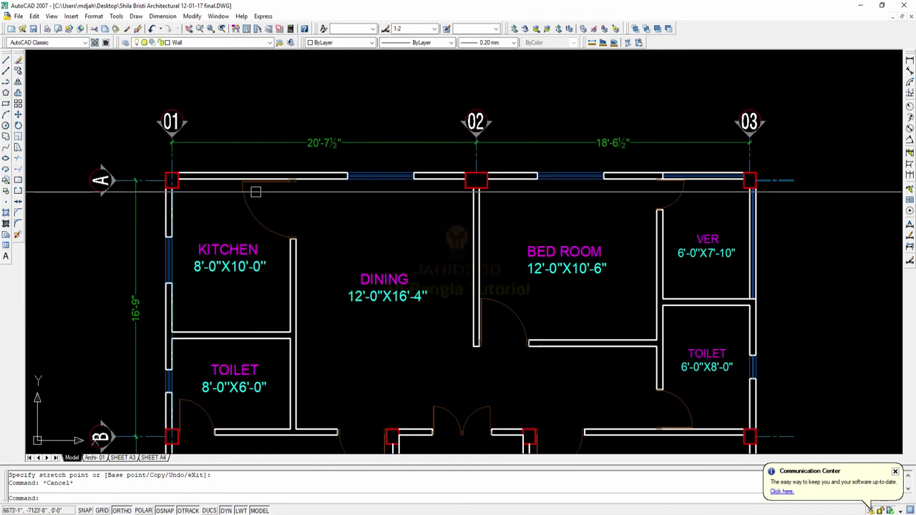
{"action": "scroll", "coordinate": [164, 177], "scroll_direction": "up", "scroll_amount": 6}
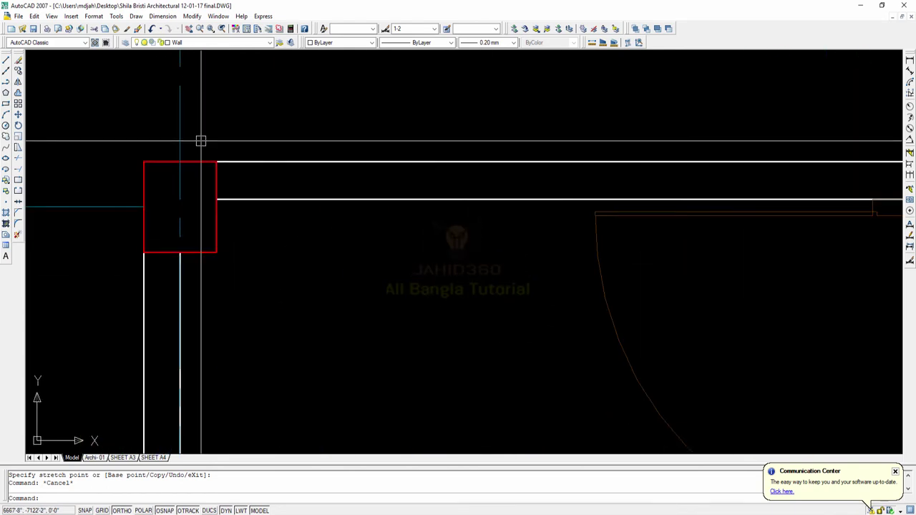
{"action": "scroll", "coordinate": [201, 142], "scroll_direction": "down", "scroll_amount": 6}
{"action": "scroll", "coordinate": [215, 142], "scroll_direction": "up", "scroll_amount": 4}
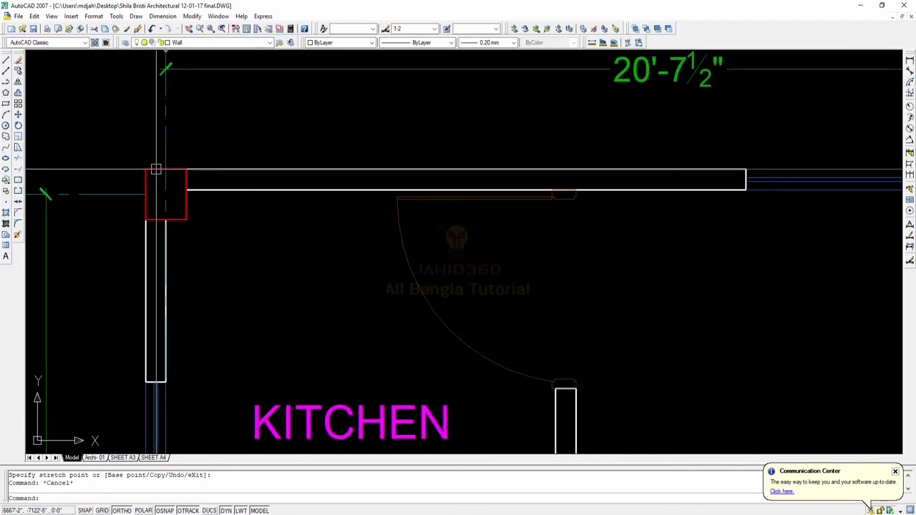
{"action": "middle_click_drag", "start_coordinate": [183, 175], "coordinate": [159, 195]}
{"action": "scroll", "coordinate": [173, 177], "scroll_direction": "down", "scroll_amount": 5}
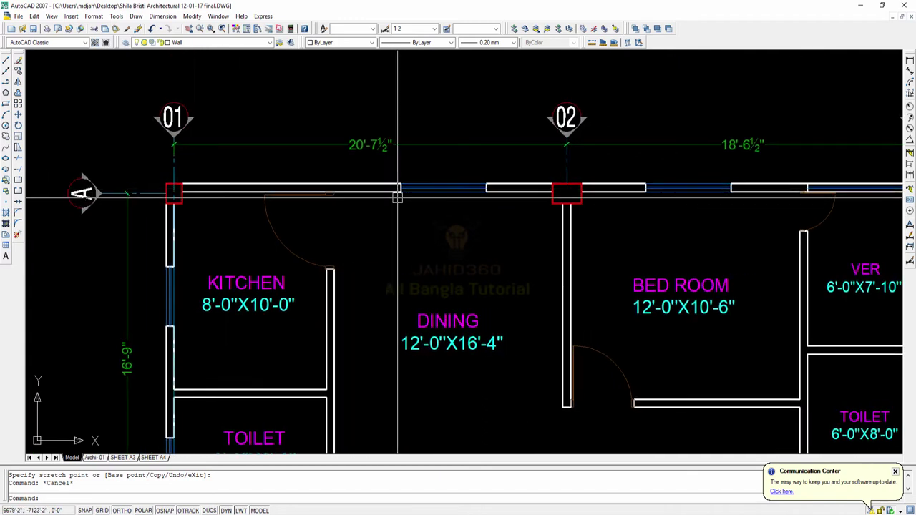
{"action": "scroll", "coordinate": [396, 198], "scroll_direction": "up", "scroll_amount": 2}
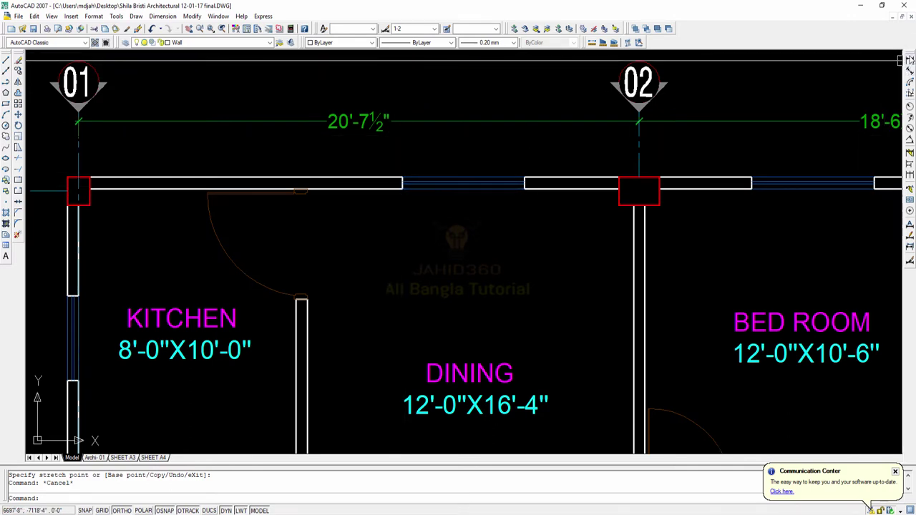
Step: Add a horizontal linear dimension across the grid 01/A corner column, placed between the wall and the grid dimension
{"action": "left_click", "coordinate": [910, 61]}
{"action": "scroll", "coordinate": [78, 186], "scroll_direction": "up", "scroll_amount": 3}
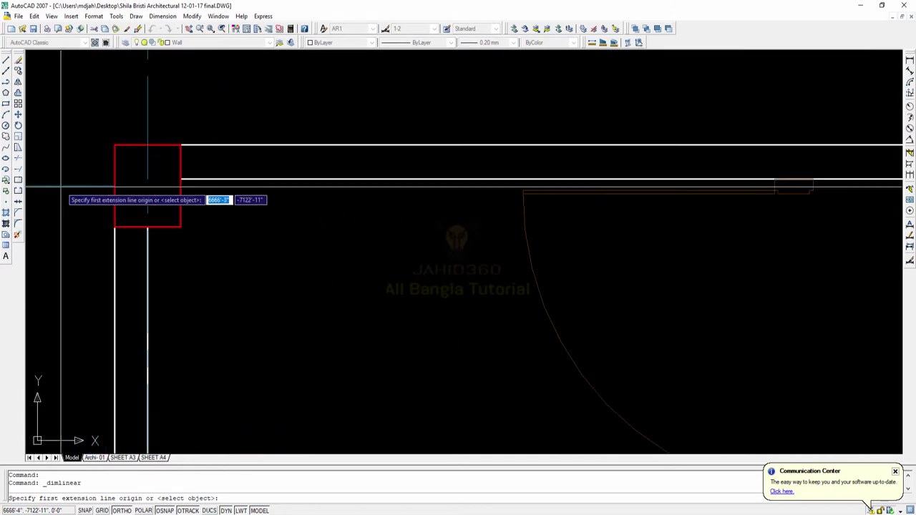
{"action": "left_click", "coordinate": [115, 146]}
{"action": "left_click", "coordinate": [181, 145]}
{"action": "middle_click_drag", "start_coordinate": [190, 51], "coordinate": [181, 128]}
{"action": "left_click", "coordinate": [181, 129]}
{"action": "scroll", "coordinate": [299, 195], "scroll_direction": "down", "scroll_amount": 4}
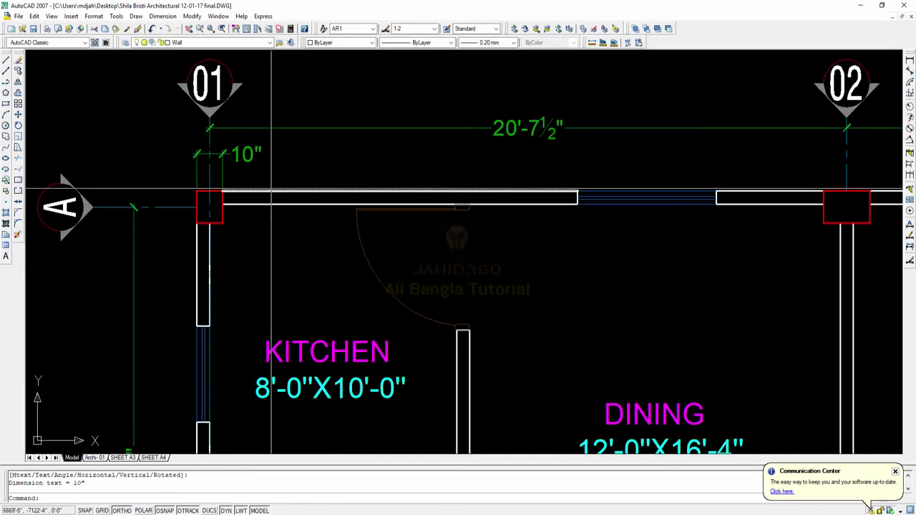
{"action": "middle_click_drag", "start_coordinate": [298, 194], "coordinate": [278, 198]}
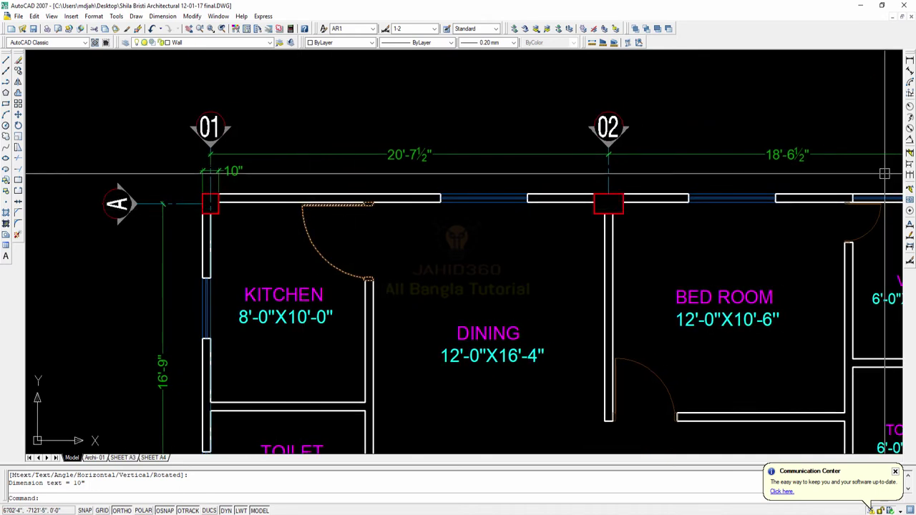
Step: Check the new column dimension and the wall and window segments along grid A between grids 01 and 03
{"action": "left_click", "coordinate": [910, 71]}
{"action": "key", "text": "Escape"}
{"action": "scroll", "coordinate": [209, 184], "scroll_direction": "up", "scroll_amount": 4}
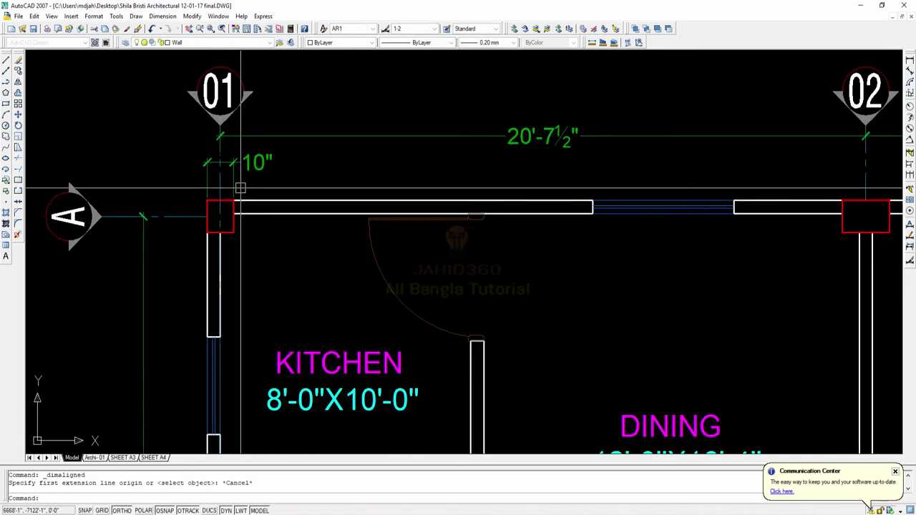
{"action": "scroll", "coordinate": [234, 163], "scroll_direction": "down", "scroll_amount": 3}
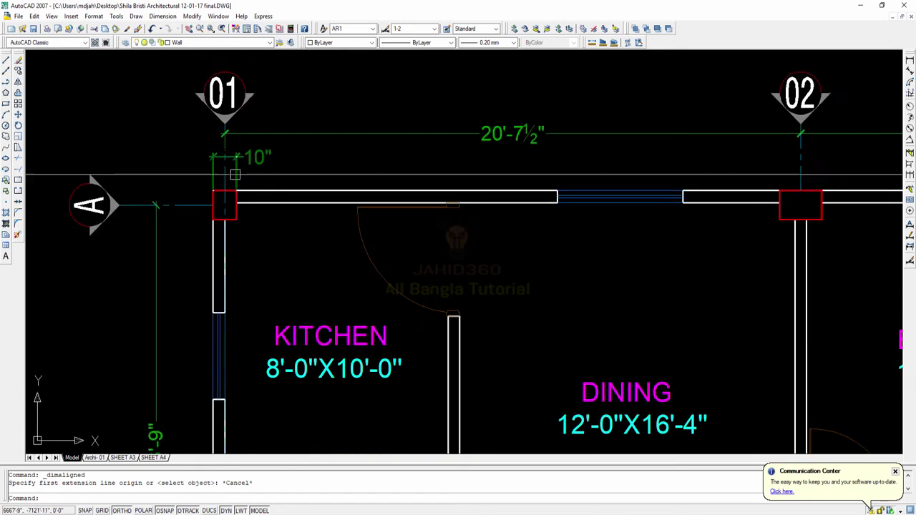
{"action": "scroll", "coordinate": [238, 158], "scroll_direction": "up", "scroll_amount": 4}
{"action": "scroll", "coordinate": [267, 153], "scroll_direction": "down", "scroll_amount": 4}
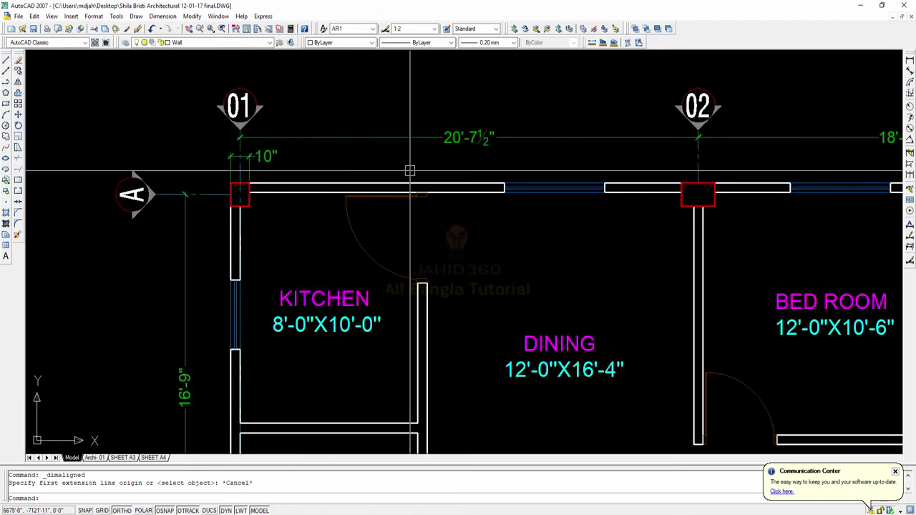
{"action": "middle_click_drag", "start_coordinate": [549, 172], "coordinate": [452, 171]}
{"action": "middle_click_drag", "start_coordinate": [494, 194], "coordinate": [386, 195]}
{"action": "scroll", "coordinate": [723, 194], "scroll_direction": "down", "scroll_amount": 4}
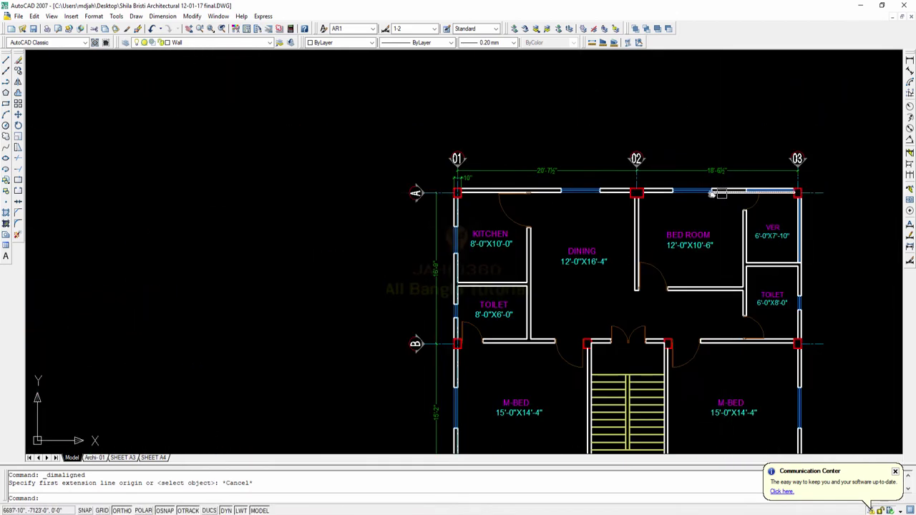
{"action": "middle_click_drag", "start_coordinate": [716, 194], "coordinate": [534, 194]}
{"action": "scroll", "coordinate": [271, 192], "scroll_direction": "up", "scroll_amount": 5}
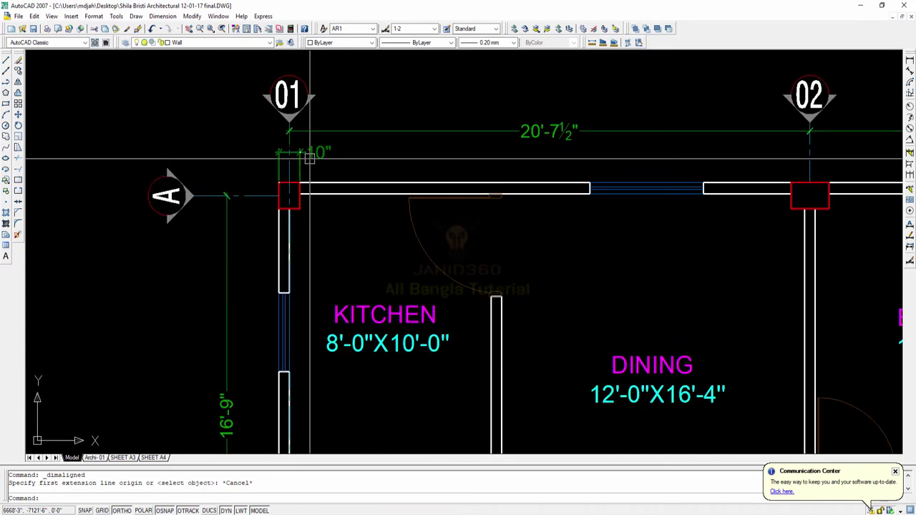
{"action": "scroll", "coordinate": [602, 173], "scroll_direction": "up", "scroll_amount": 2}
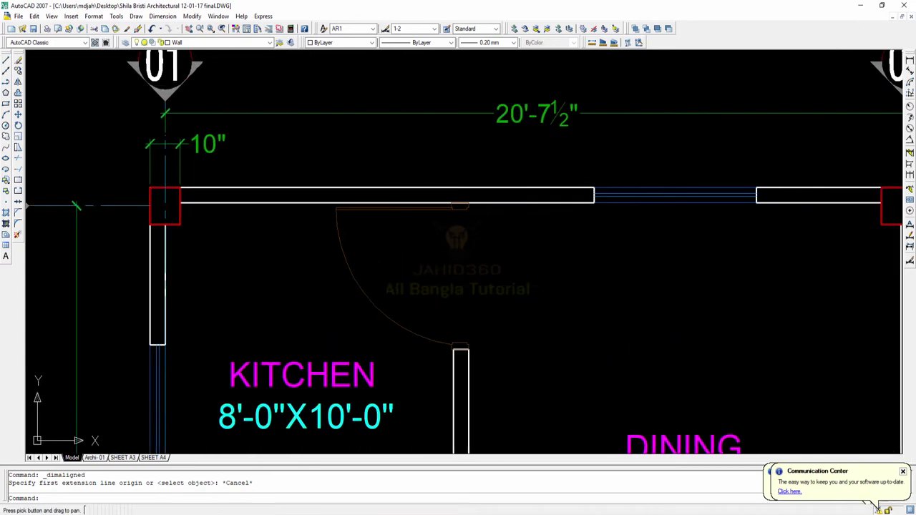
Step: Continue the dimension chain along grid A across the kitchen-side wall, the dining window and the wall up to the grid 02 column
{"action": "left_click", "coordinate": [910, 177]}
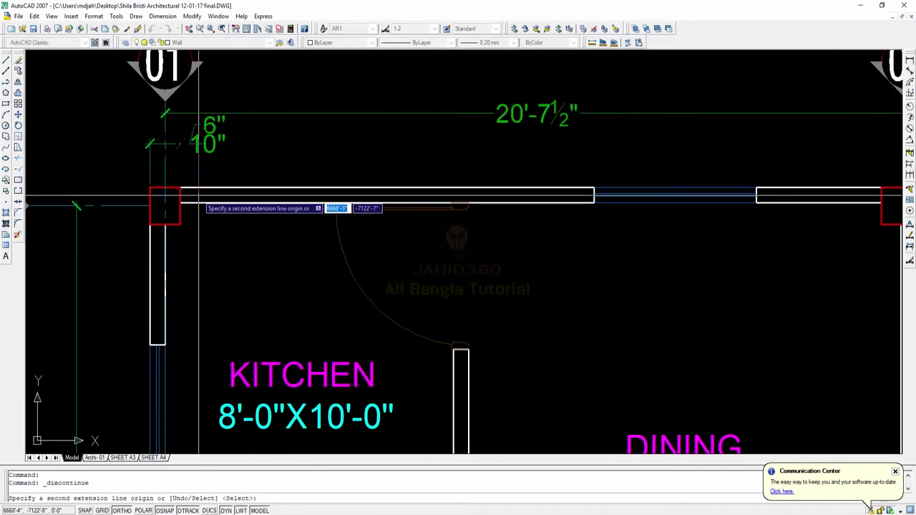
{"action": "scroll", "coordinate": [279, 199], "scroll_direction": "down", "scroll_amount": 4}
{"action": "scroll", "coordinate": [416, 207], "scroll_direction": "up", "scroll_amount": 4}
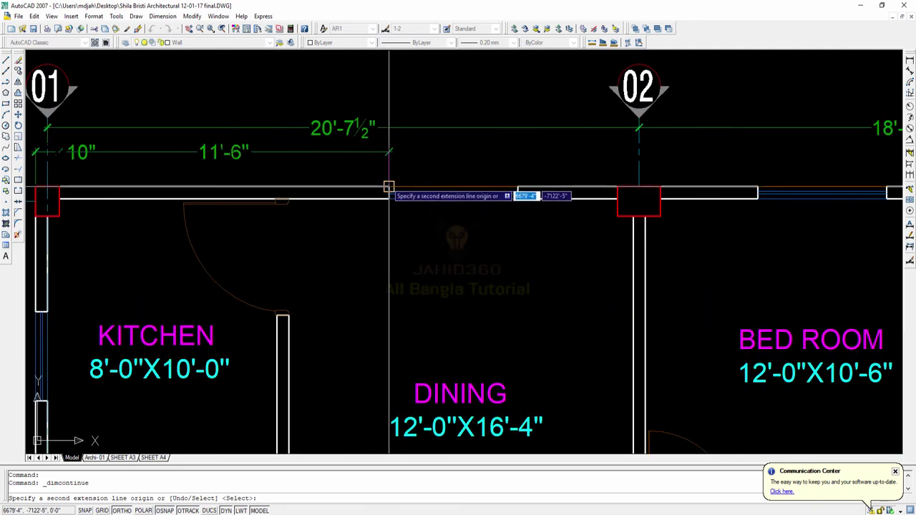
{"action": "scroll", "coordinate": [371, 186], "scroll_direction": "up", "scroll_amount": 2}
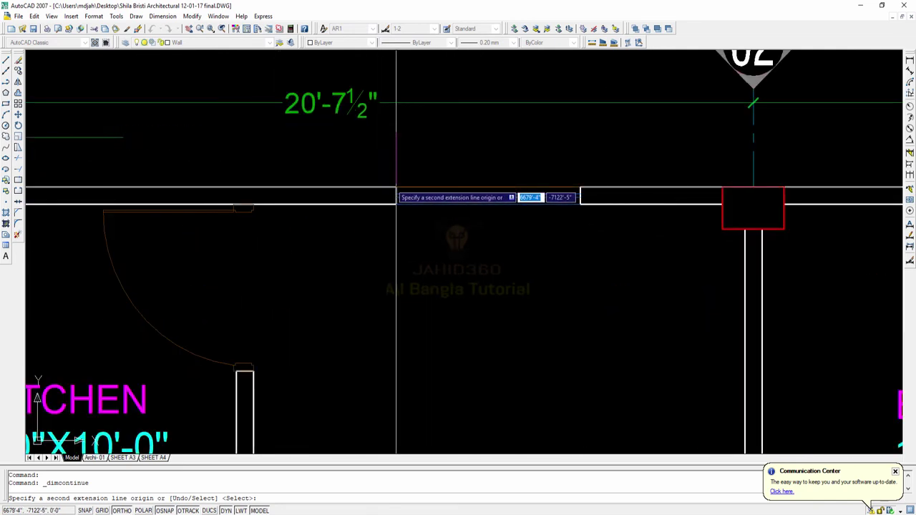
{"action": "left_click", "coordinate": [580, 194]}
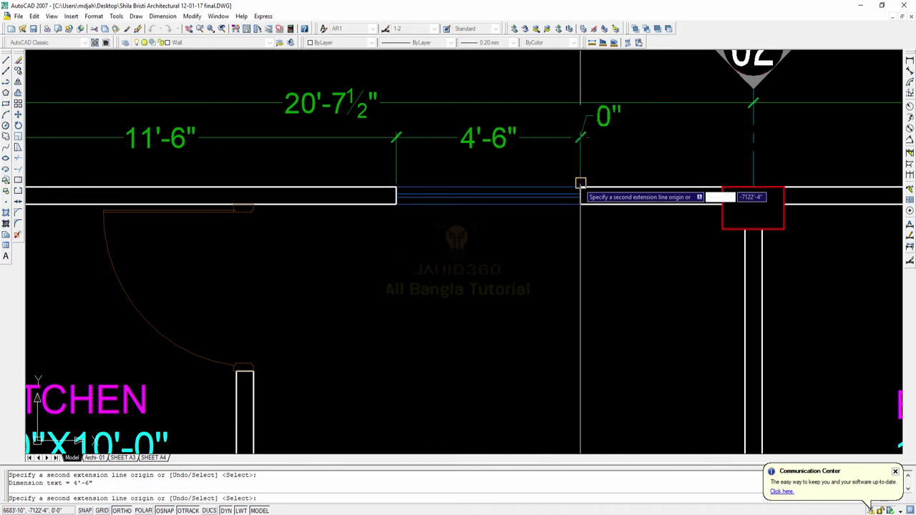
{"action": "middle_click_drag", "start_coordinate": [619, 197], "coordinate": [444, 210]}
{"action": "scroll", "coordinate": [548, 204], "scroll_direction": "up", "scroll_amount": 2}
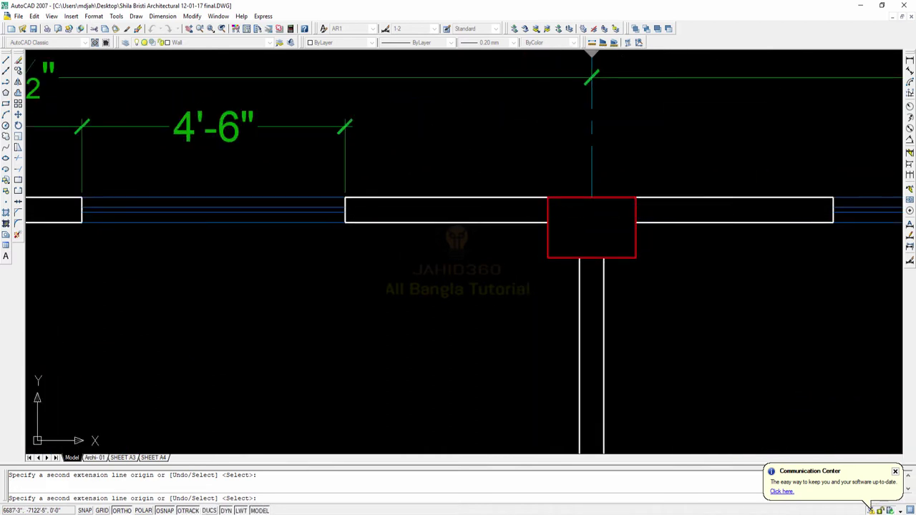
{"action": "left_click", "coordinate": [548, 198]}
Step: Extend the continued dimensions across the grid 02 column, the adjoining wall segment and the bedroom window
{"action": "middle_click_drag", "start_coordinate": [636, 207], "coordinate": [440, 218]}
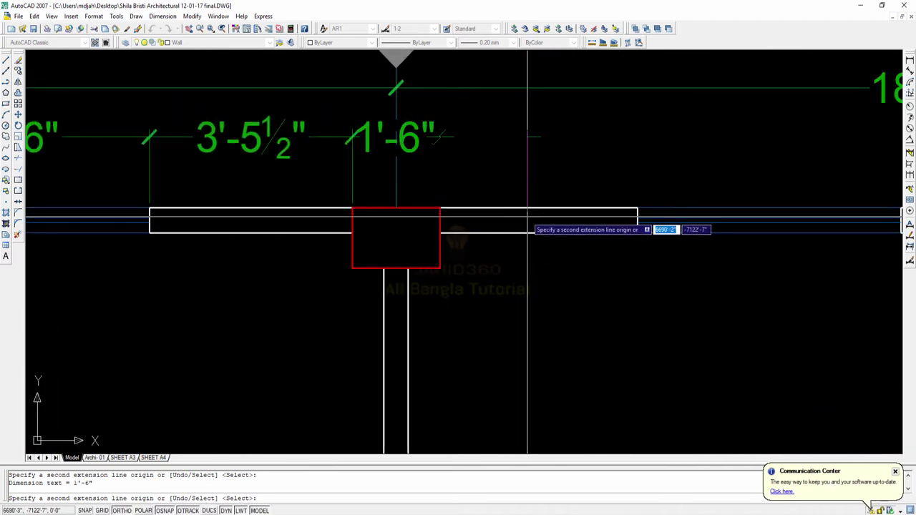
{"action": "middle_click_drag", "start_coordinate": [603, 228], "coordinate": [443, 218]}
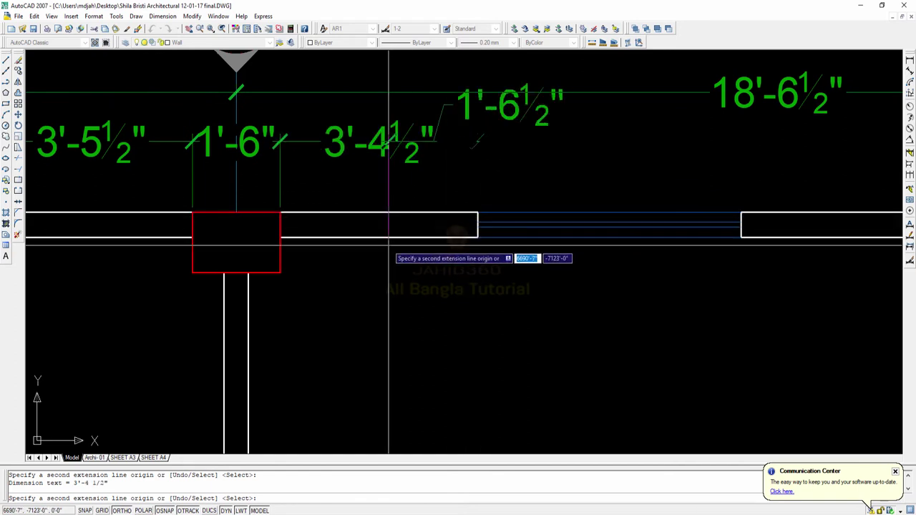
{"action": "middle_click_drag", "start_coordinate": [468, 255], "coordinate": [296, 252]}
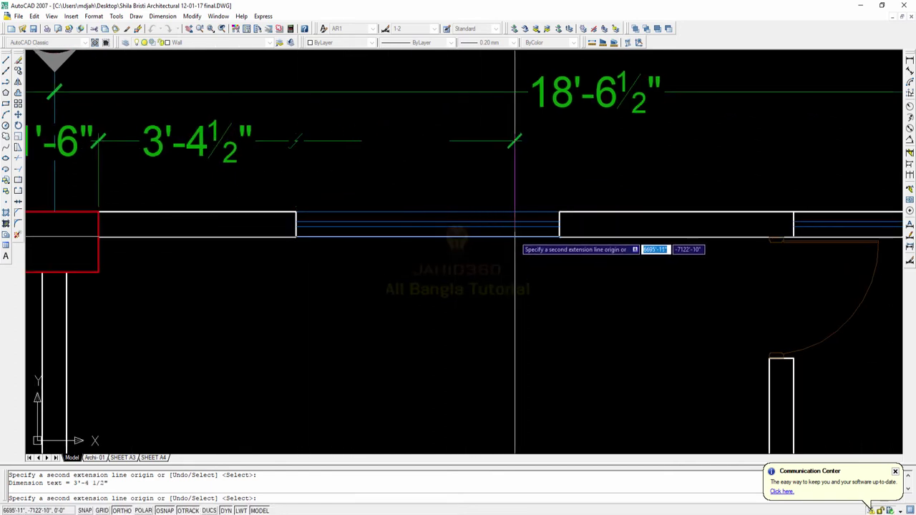
{"action": "middle_click_drag", "start_coordinate": [559, 207], "coordinate": [315, 209]}
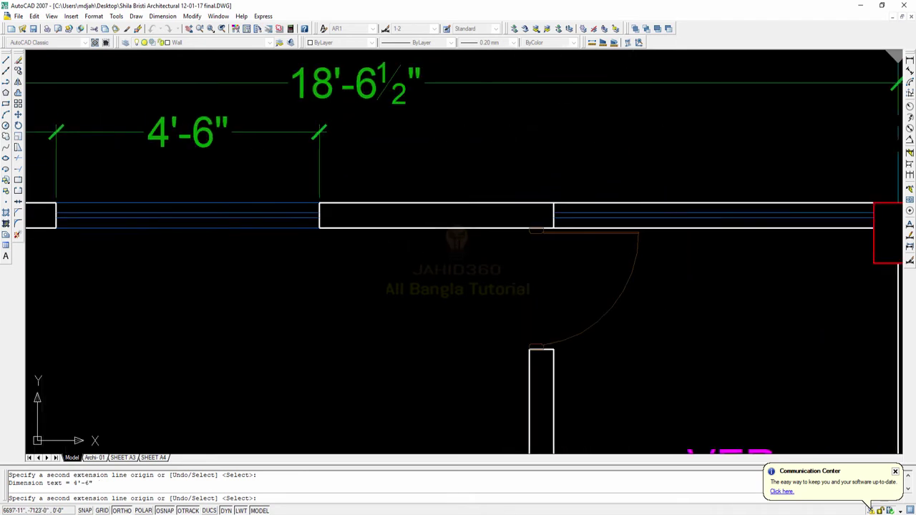
Step: Complete the dimension chain across the remaining bedroom wall, the veranda opening and the grid 03 corner column
{"action": "left_click", "coordinate": [554, 203]}
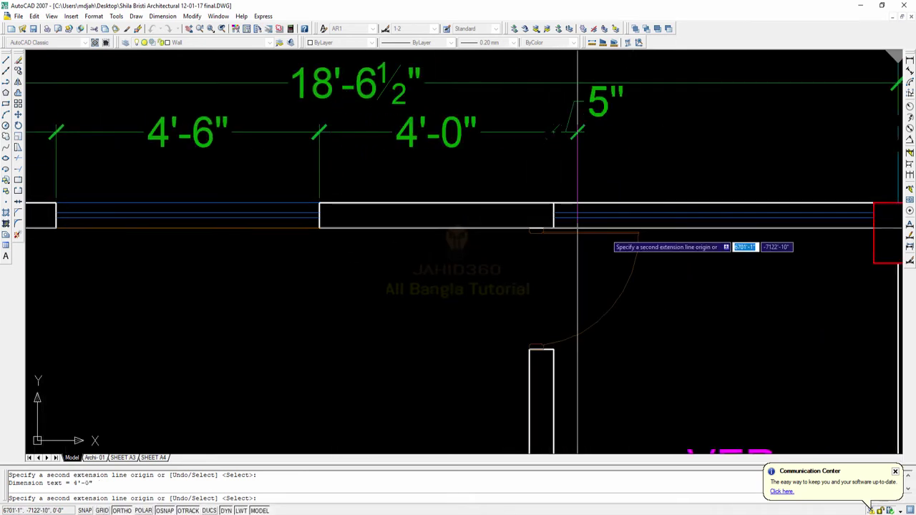
{"action": "middle_click_drag", "start_coordinate": [680, 233], "coordinate": [434, 232]}
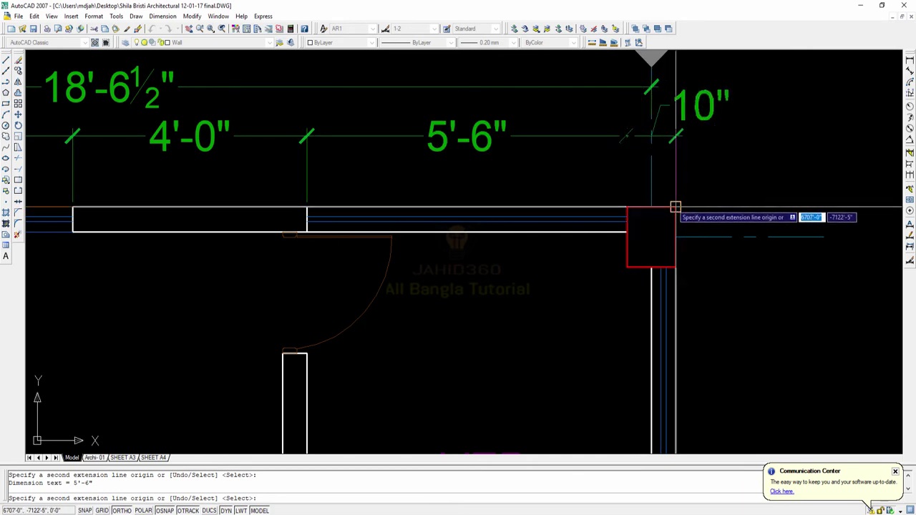
{"action": "left_click", "coordinate": [676, 207]}
{"action": "key", "text": "Return"}
{"action": "scroll", "coordinate": [576, 207], "scroll_direction": "down", "scroll_amount": 6}
{"action": "middle_click_drag", "start_coordinate": [499, 245], "coordinate": [754, 212]}
{"action": "scroll", "coordinate": [344, 184], "scroll_direction": "up", "scroll_amount": 2}
{"action": "middle_click_drag", "start_coordinate": [294, 184], "coordinate": [289, 216]}
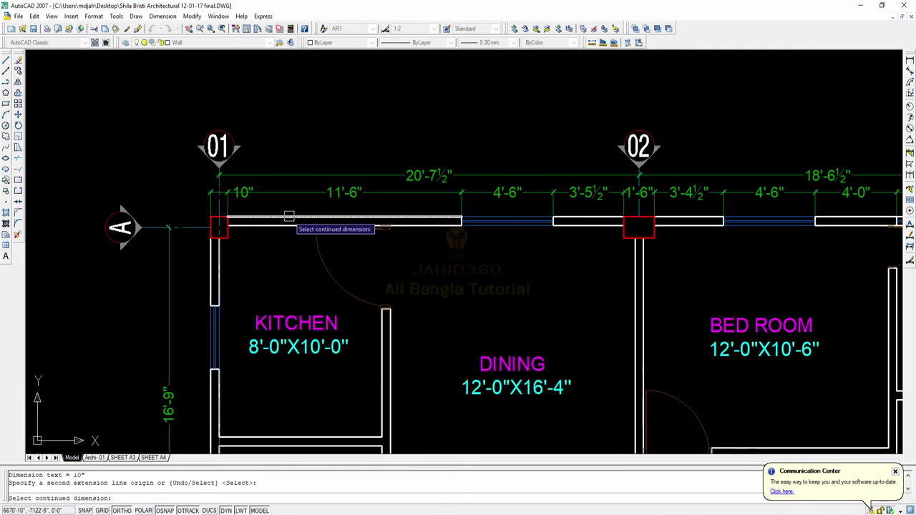
{"action": "scroll", "coordinate": [249, 206], "scroll_direction": "up", "scroll_amount": 4}
{"action": "key", "text": "Escape"}
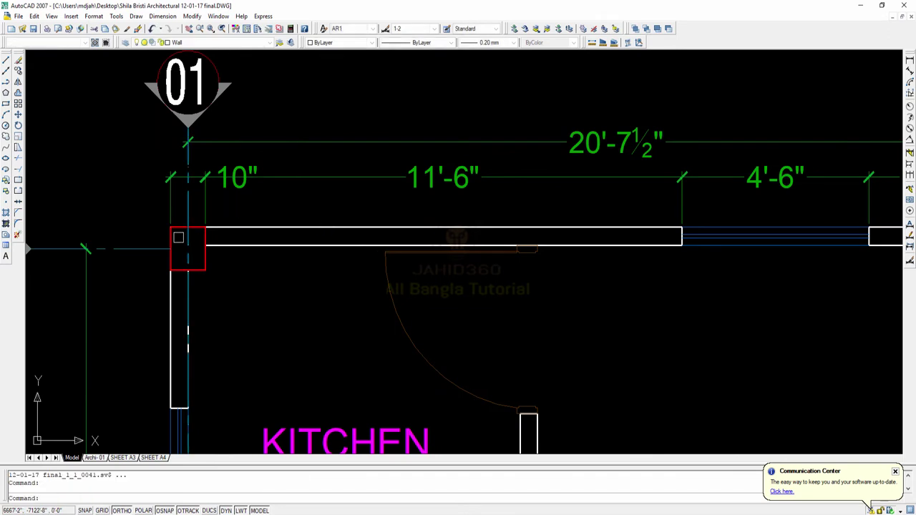
Step: Review the finished dimension chain along grid A from the grid 01 column to the grid 03 corner column
{"action": "middle_click_drag", "start_coordinate": [299, 216], "coordinate": [234, 219]}
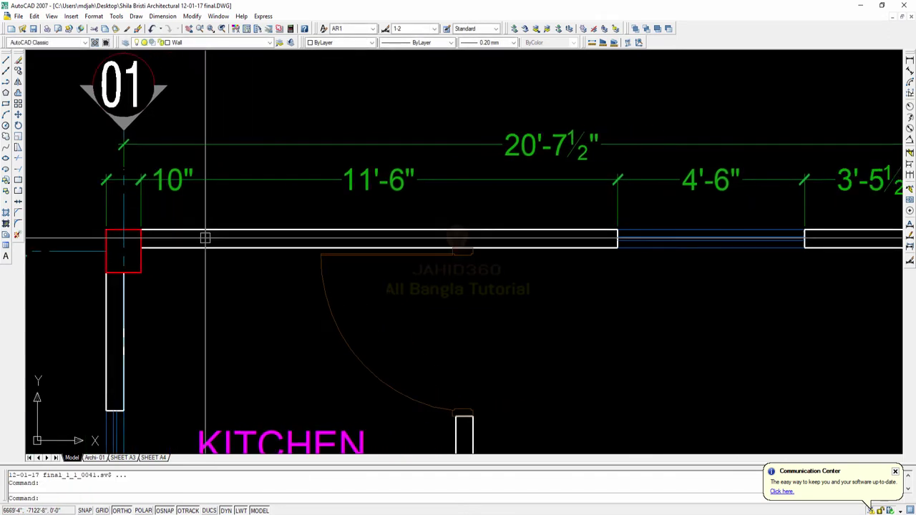
{"action": "middle_click_drag", "start_coordinate": [393, 209], "coordinate": [316, 204]}
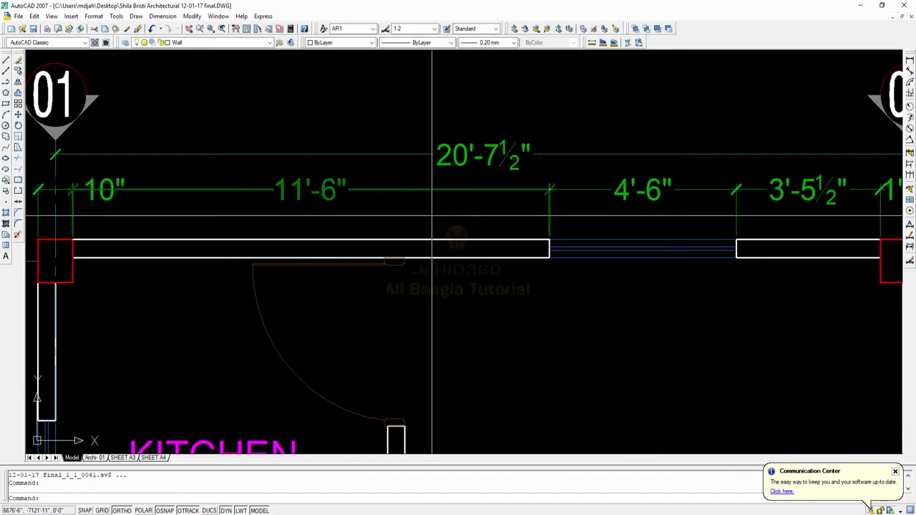
{"action": "middle_click_drag", "start_coordinate": [570, 220], "coordinate": [274, 225]}
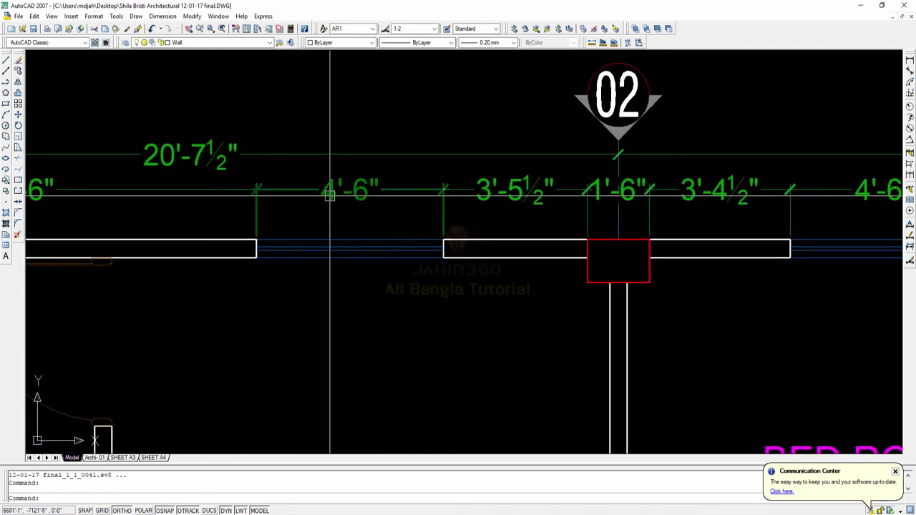
{"action": "middle_click_drag", "start_coordinate": [320, 212], "coordinate": [191, 210]}
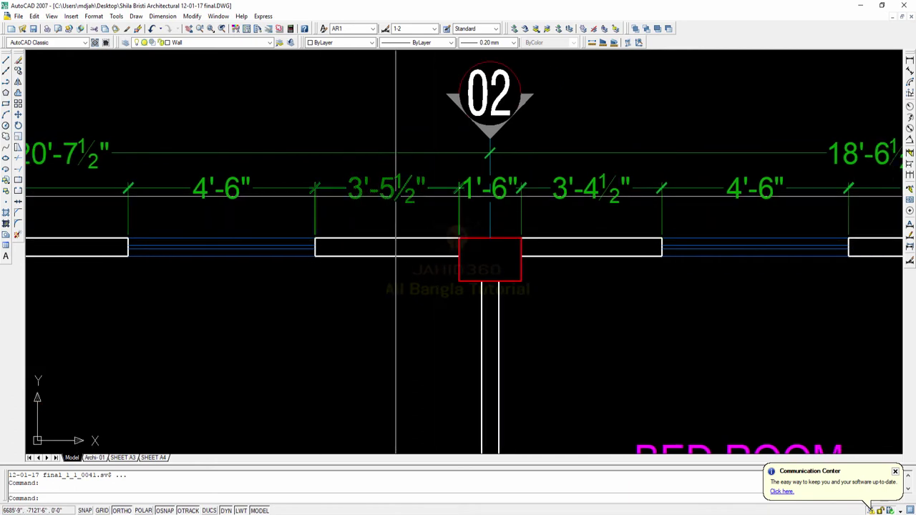
{"action": "middle_click_drag", "start_coordinate": [434, 217], "coordinate": [379, 229]}
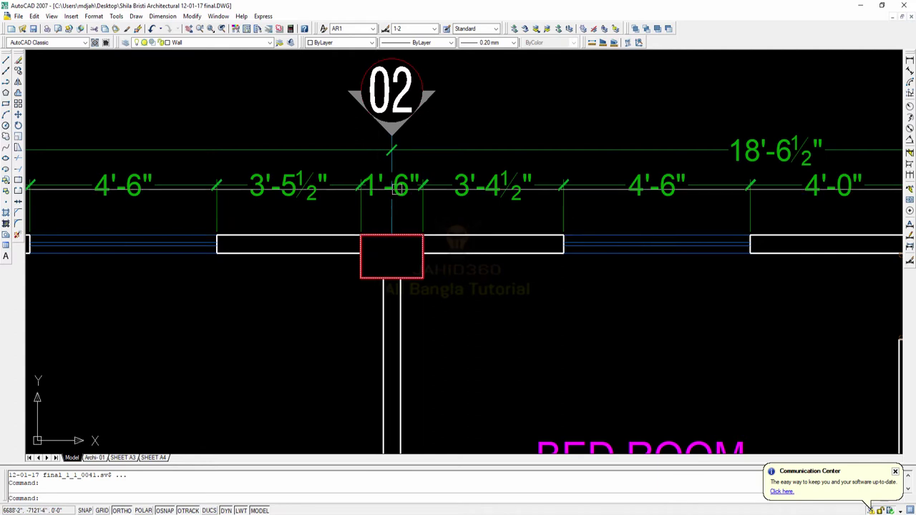
{"action": "middle_click_drag", "start_coordinate": [436, 231], "coordinate": [387, 250]}
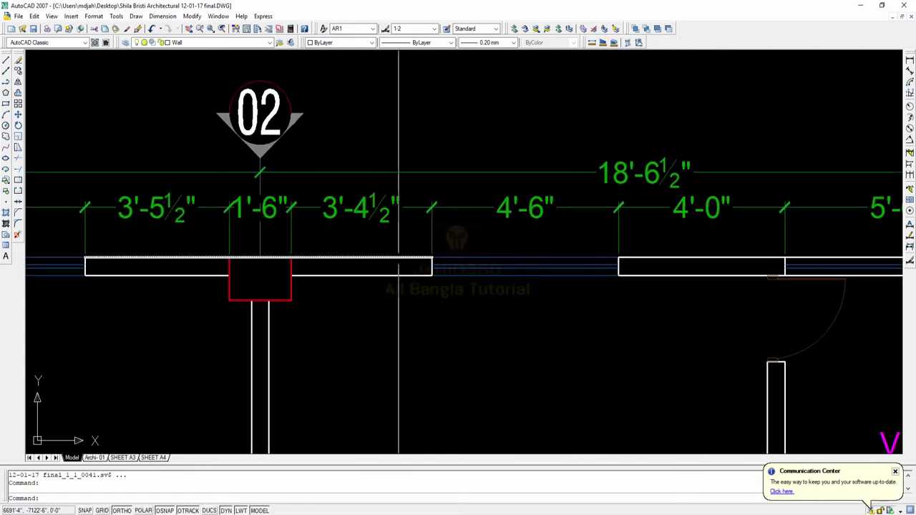
{"action": "middle_click_drag", "start_coordinate": [427, 270], "coordinate": [359, 280]}
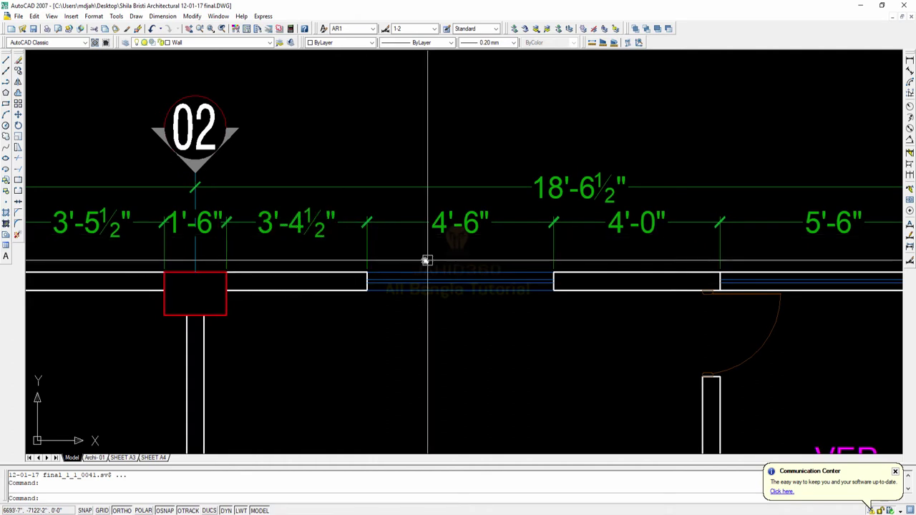
{"action": "middle_click_drag", "start_coordinate": [426, 259], "coordinate": [323, 265]}
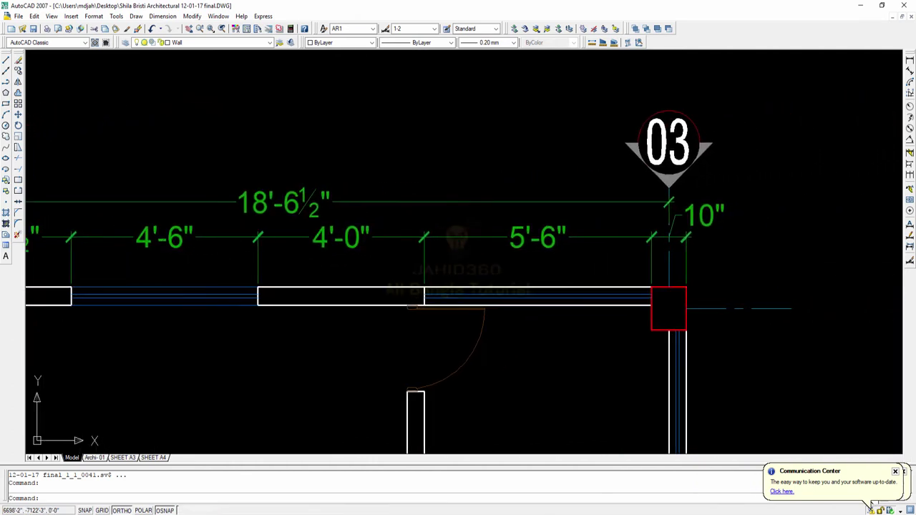
{"action": "middle_click_drag", "start_coordinate": [529, 238], "coordinate": [445, 233]}
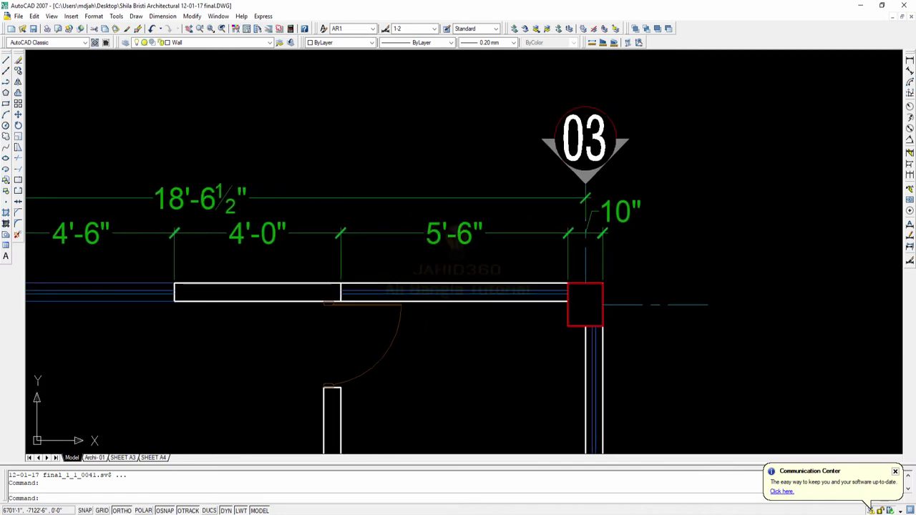
{"action": "scroll", "coordinate": [516, 244], "scroll_direction": "down", "scroll_amount": 3}
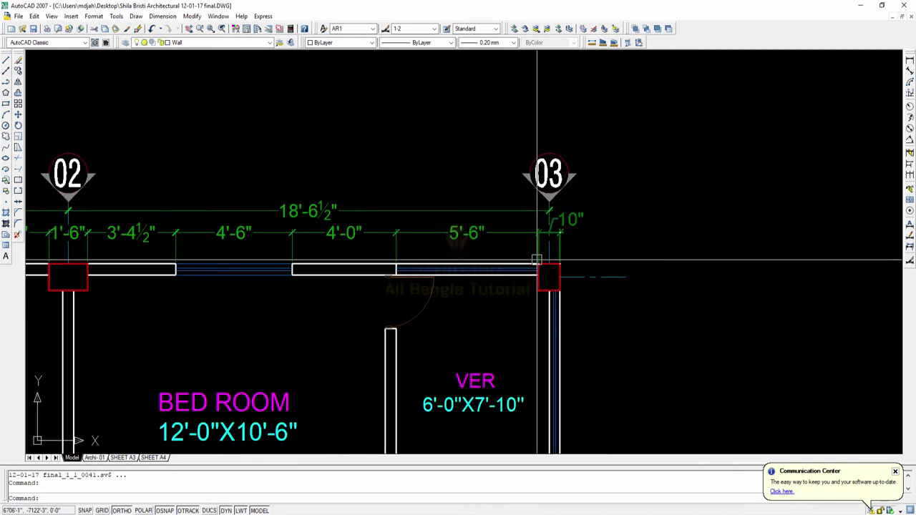
{"action": "scroll", "coordinate": [544, 265], "scroll_direction": "up", "scroll_amount": 4}
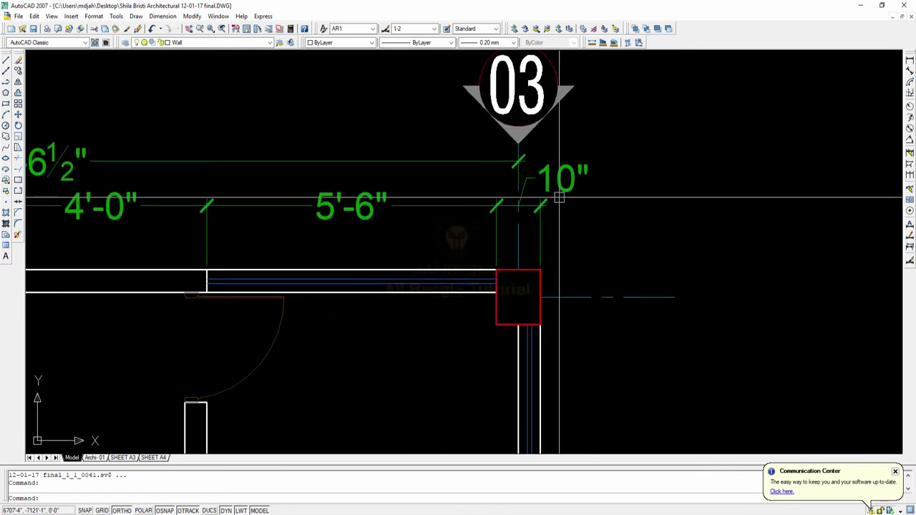
Step: Add a vertical linear dimension for the depth of the corner column at grids A and 03, placed outside the plan
{"action": "scroll", "coordinate": [558, 200], "scroll_direction": "down", "scroll_amount": 6}
{"action": "middle_click_drag", "start_coordinate": [412, 345], "coordinate": [411, 322]}
{"action": "middle_click_drag", "start_coordinate": [578, 236], "coordinate": [499, 210]}
{"action": "left_click", "coordinate": [910, 60]}
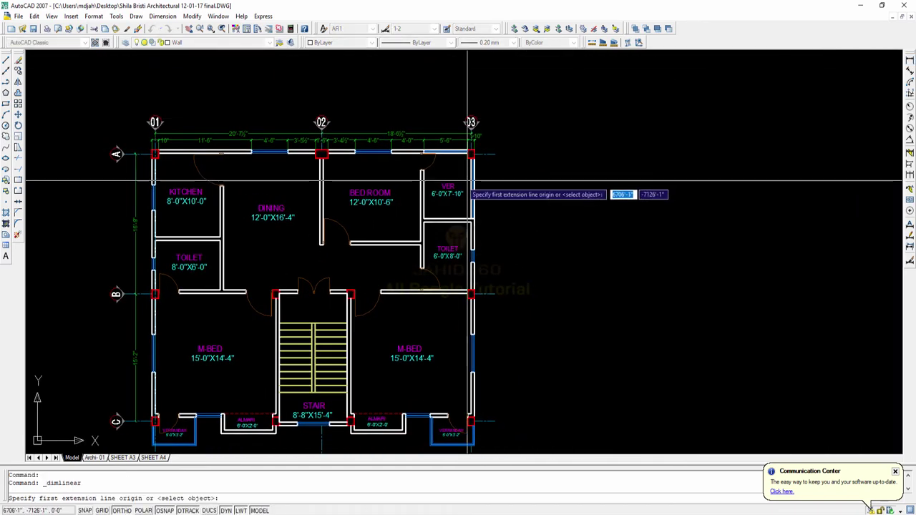
{"action": "scroll", "coordinate": [475, 194], "scroll_direction": "up", "scroll_amount": 5}
{"action": "left_click", "coordinate": [508, 102]}
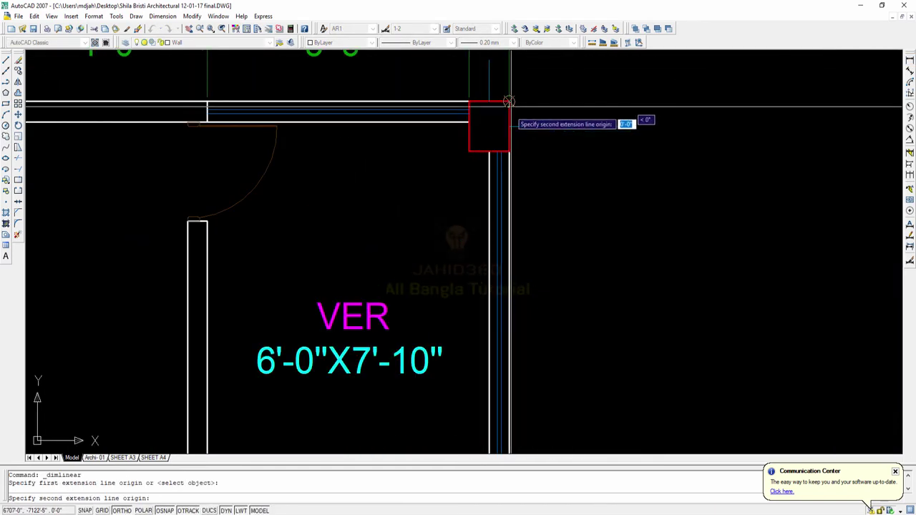
{"action": "left_click", "coordinate": [509, 149]}
{"action": "left_click", "coordinate": [570, 150]}
{"action": "scroll", "coordinate": [617, 229], "scroll_direction": "down", "scroll_amount": 1}
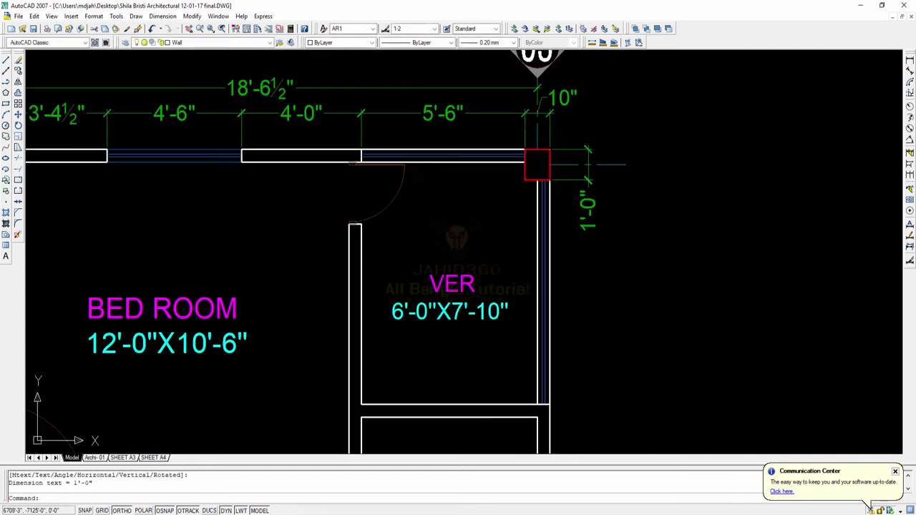
Step: Continue the dimension chain down the grid 03 side across the veranda opening and the wall up to the toilet window
{"action": "middle_click_drag", "start_coordinate": [599, 229], "coordinate": [492, 191]}
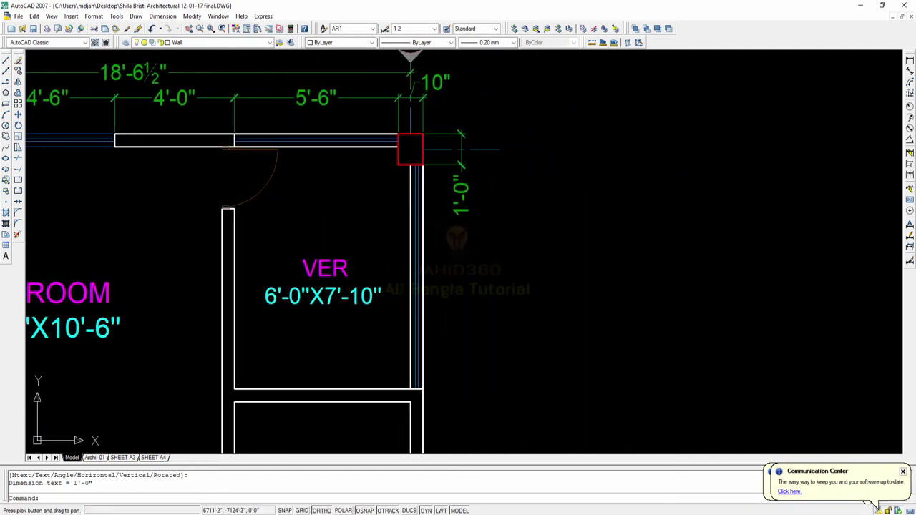
{"action": "left_click", "coordinate": [911, 173]}
{"action": "middle_click_drag", "start_coordinate": [542, 368], "coordinate": [489, 266]}
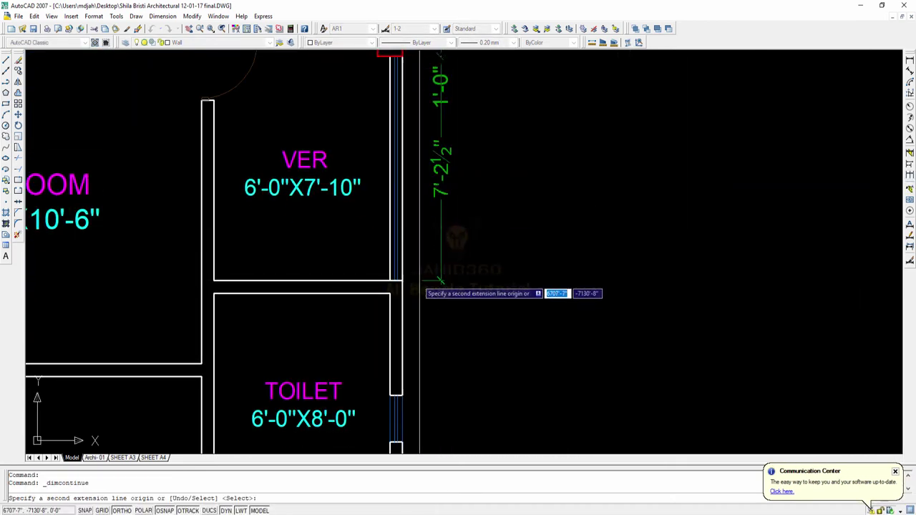
{"action": "left_click", "coordinate": [402, 280]}
{"action": "middle_click_drag", "start_coordinate": [461, 331], "coordinate": [455, 311]}
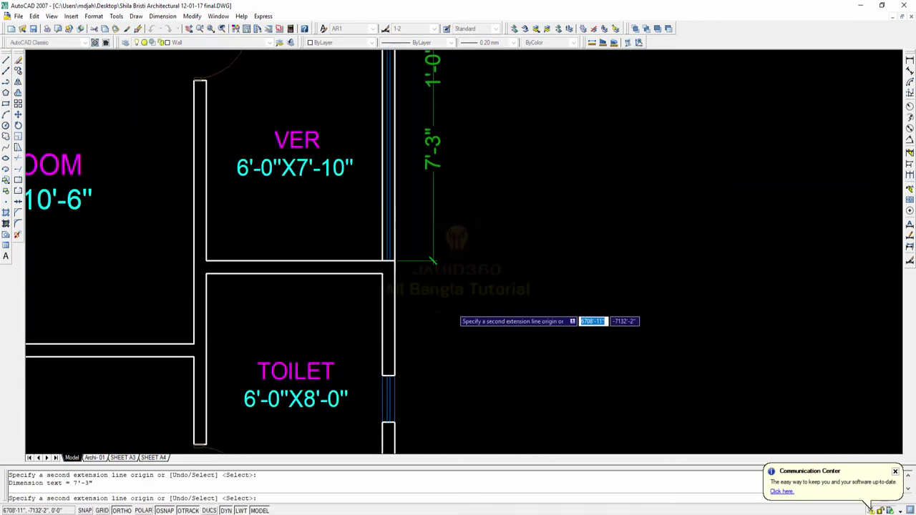
{"action": "scroll", "coordinate": [454, 308], "scroll_direction": "down", "scroll_amount": 2}
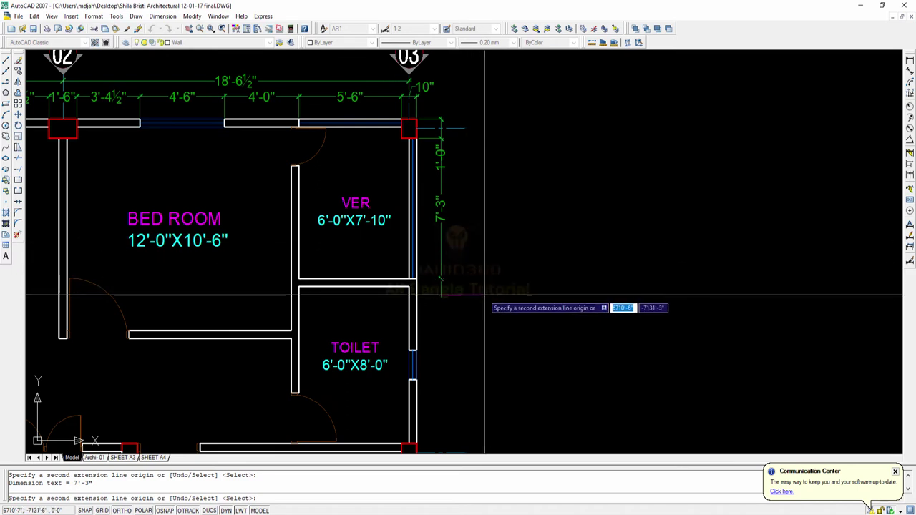
{"action": "middle_click_drag", "start_coordinate": [458, 319], "coordinate": [463, 237]}
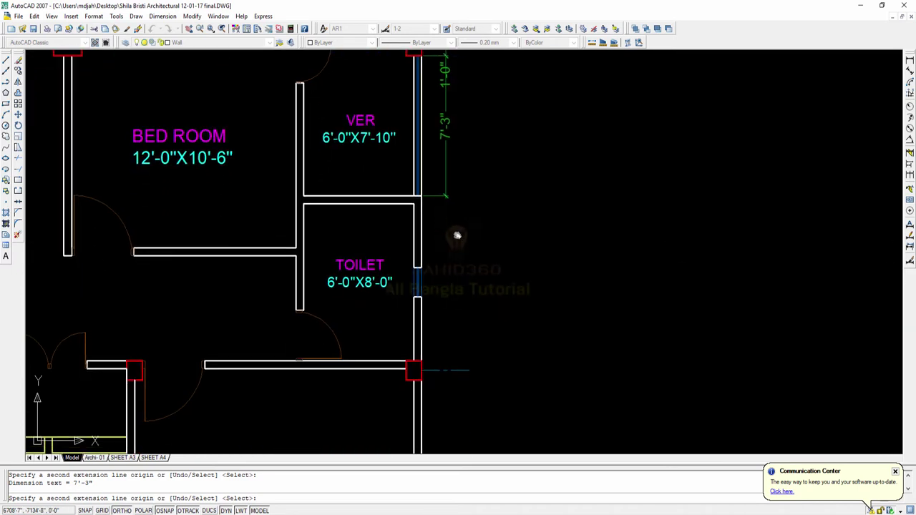
{"action": "scroll", "coordinate": [417, 268], "scroll_direction": "up", "scroll_amount": 2}
{"action": "left_click", "coordinate": [418, 268]}
Step: Extend the continued dimensions across the toilet window and the wall segment down to the grid B column
{"action": "middle_click_drag", "start_coordinate": [444, 288], "coordinate": [421, 194]}
{"action": "left_click", "coordinate": [392, 240]}
{"action": "middle_click_drag", "start_coordinate": [453, 299], "coordinate": [436, 204]}
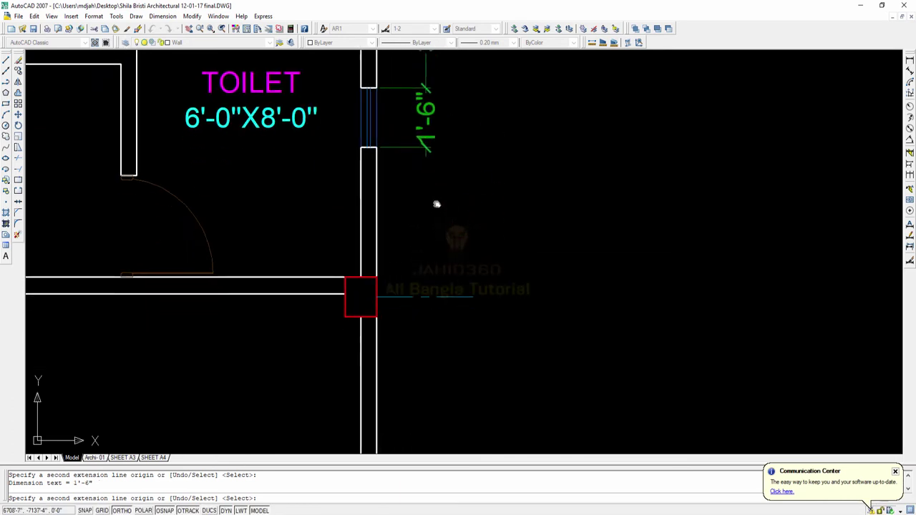
{"action": "left_click", "coordinate": [377, 276]}
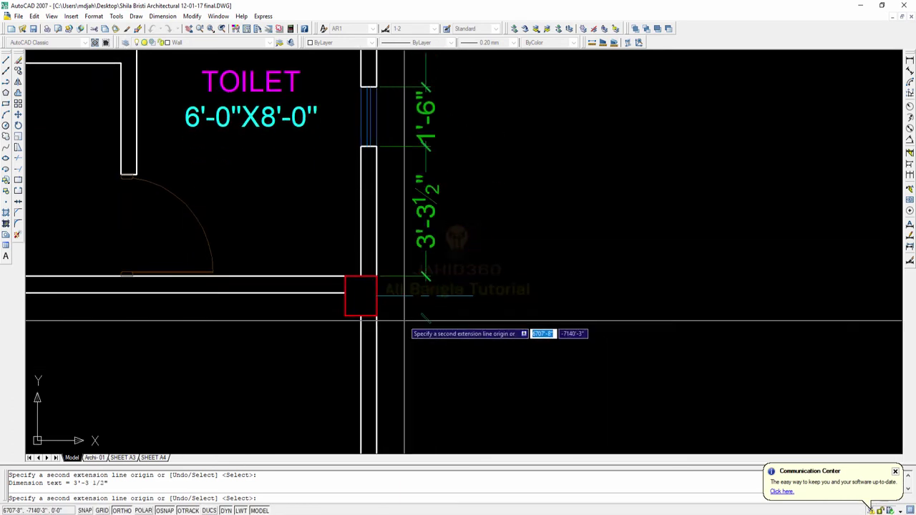
Step: Continue the chain along grid 03 across the grid B column and the master bedroom's walls and window to the grid C column
{"action": "middle_click_drag", "start_coordinate": [397, 320], "coordinate": [392, 238]}
{"action": "middle_click_drag", "start_coordinate": [419, 291], "coordinate": [385, 228]}
{"action": "left_click", "coordinate": [356, 334]}
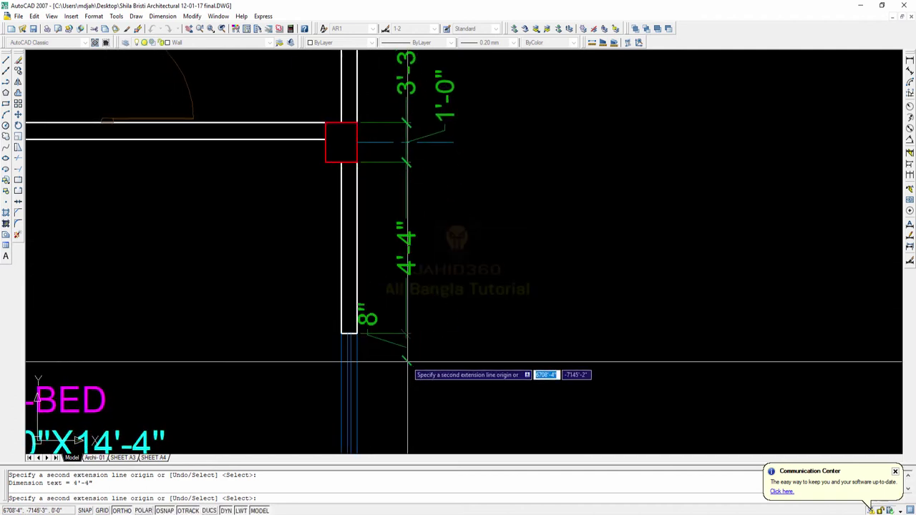
{"action": "middle_click_drag", "start_coordinate": [409, 363], "coordinate": [389, 227]}
{"action": "middle_click_drag", "start_coordinate": [384, 360], "coordinate": [362, 175]}
{"action": "left_click", "coordinate": [313, 388]}
Step: Complete the grid 03 dimension chain across the grid C column and the verandah's outer edge, and end the command
{"action": "middle_click_drag", "start_coordinate": [315, 388], "coordinate": [329, 215]}
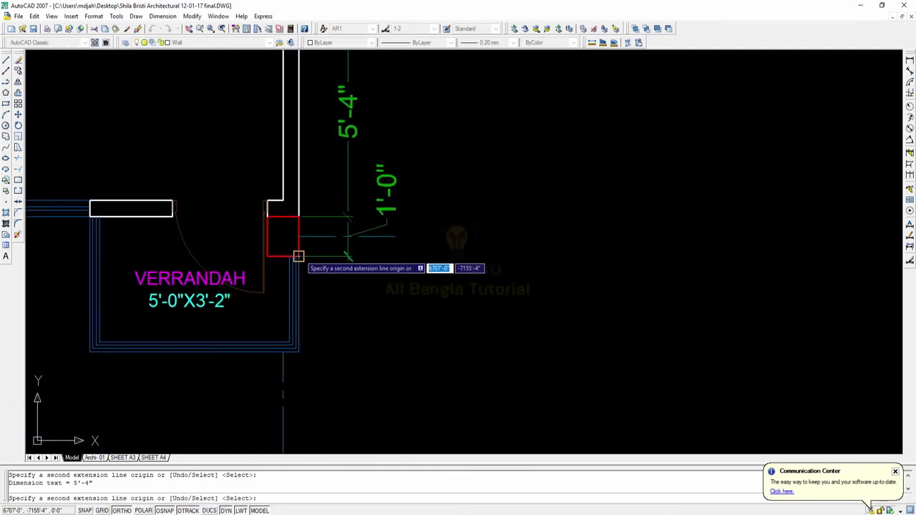
{"action": "left_click", "coordinate": [299, 255]}
{"action": "middle_click_drag", "start_coordinate": [328, 279], "coordinate": [333, 260]}
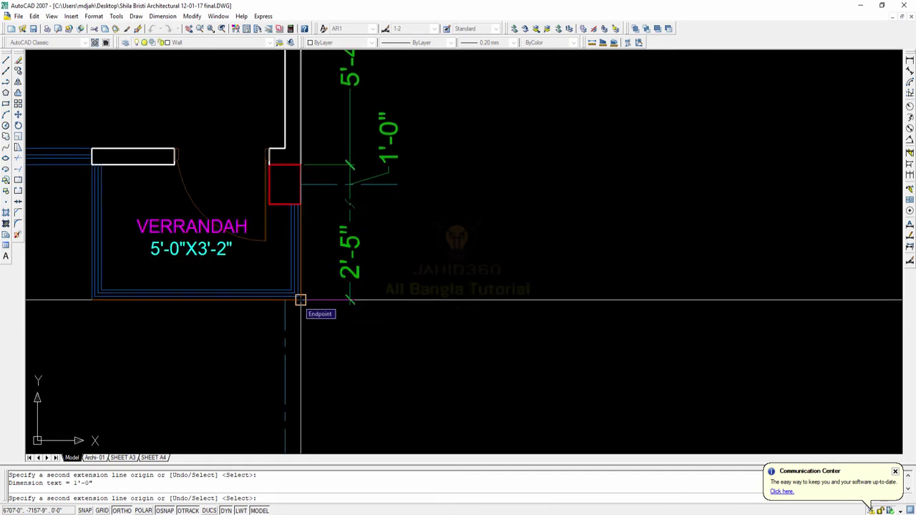
{"action": "left_click", "coordinate": [301, 300]}
{"action": "key", "text": "Return"}
{"action": "scroll", "coordinate": [417, 268], "scroll_direction": "down", "scroll_amount": 5}
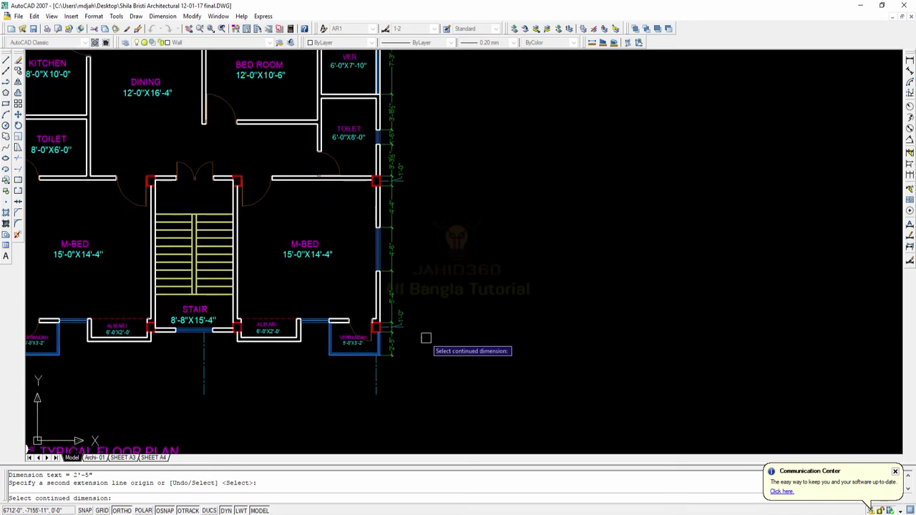
{"action": "scroll", "coordinate": [448, 264], "scroll_direction": "down", "scroll_amount": 5}
{"action": "scroll", "coordinate": [449, 263], "scroll_direction": "up", "scroll_amount": 5}
{"action": "key", "text": "Escape"}
Step: Move the toilet window's dimension text on grid 03 outside the chain using the Move with leader option
{"action": "scroll", "coordinate": [458, 260], "scroll_direction": "up", "scroll_amount": 5}
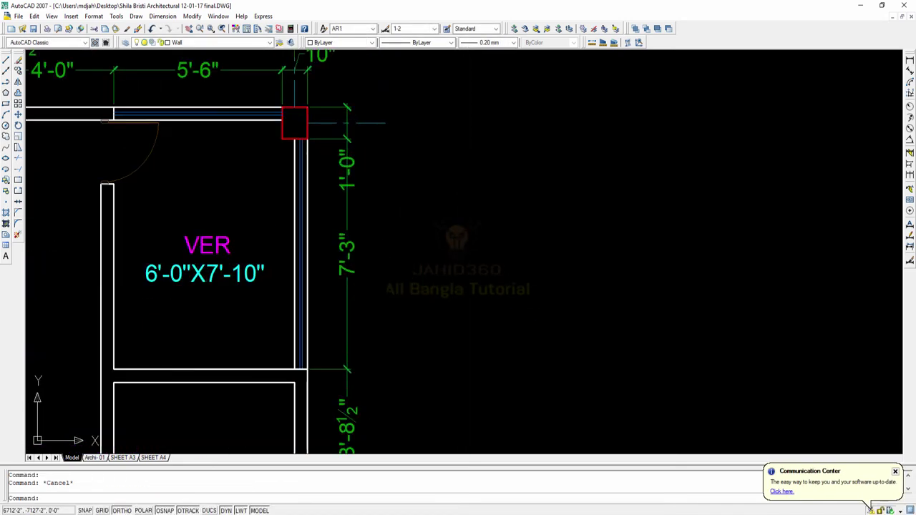
{"action": "middle_click_drag", "start_coordinate": [444, 235], "coordinate": [426, 123]}
{"action": "middle_click_drag", "start_coordinate": [333, 306], "coordinate": [325, 197]}
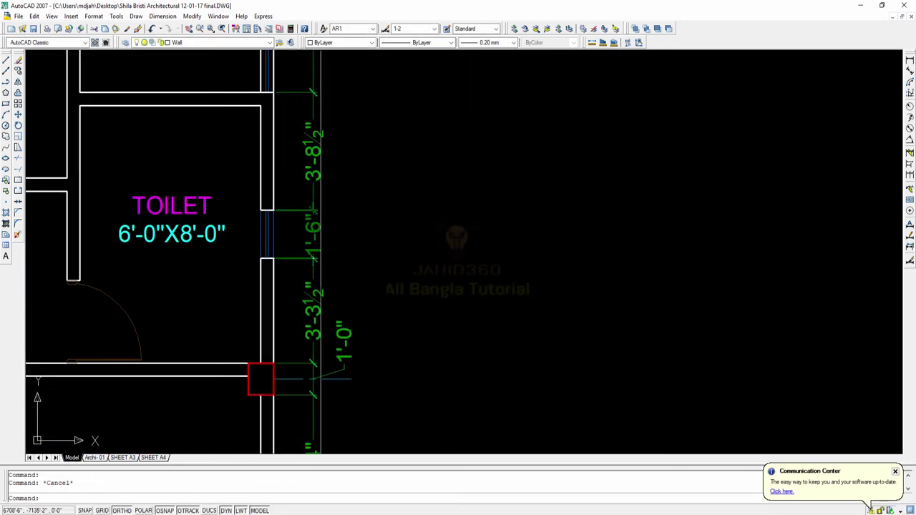
{"action": "left_click", "coordinate": [315, 236]}
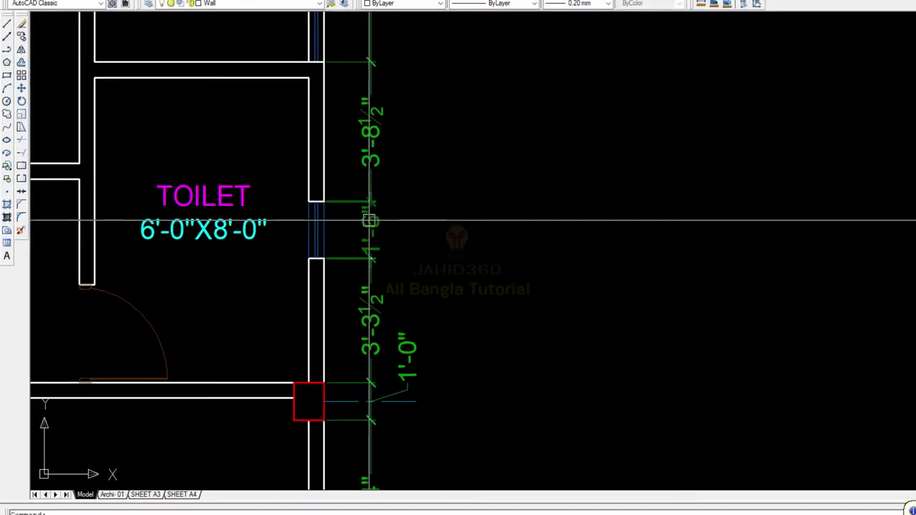
{"action": "right_click", "coordinate": [458, 217]}
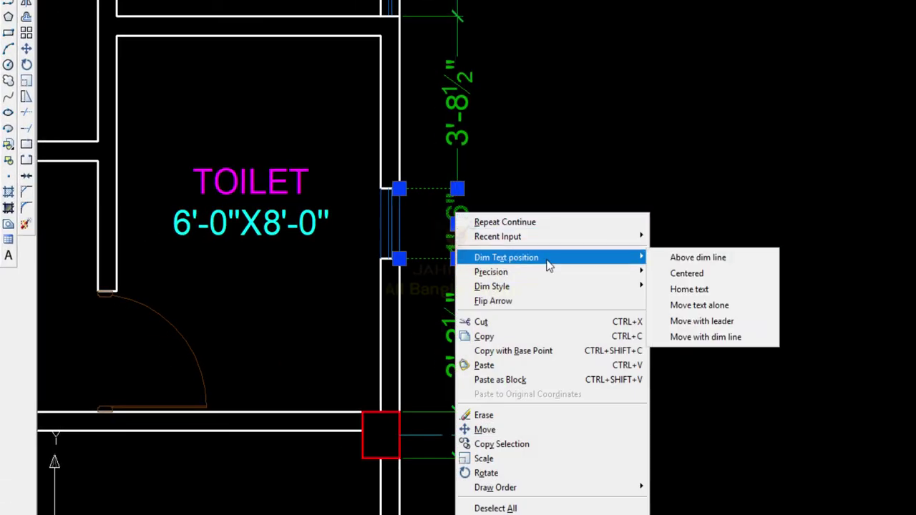
{"action": "mouse_move", "coordinate": [581, 262]}
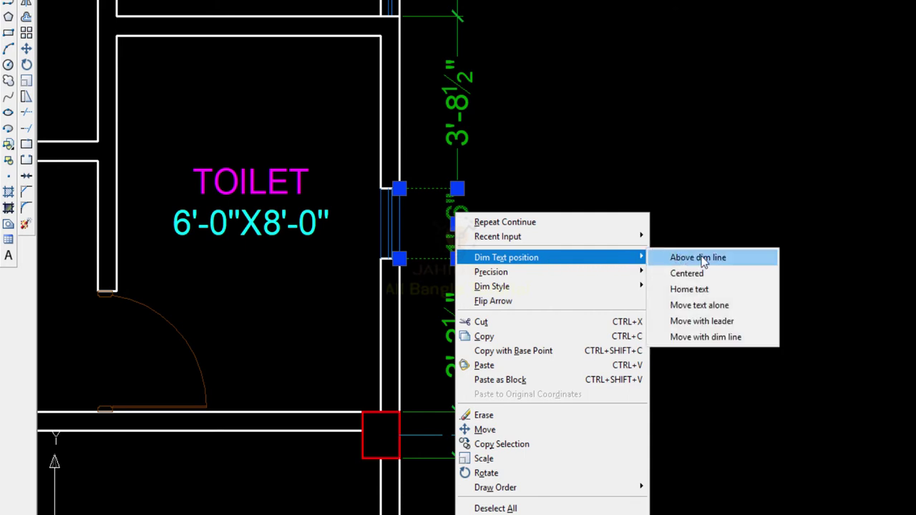
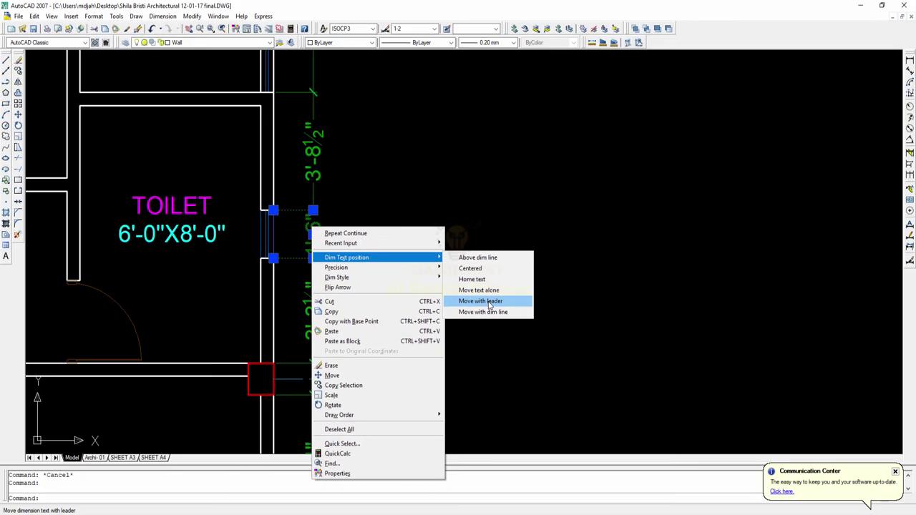
{"action": "left_click", "coordinate": [490, 301]}
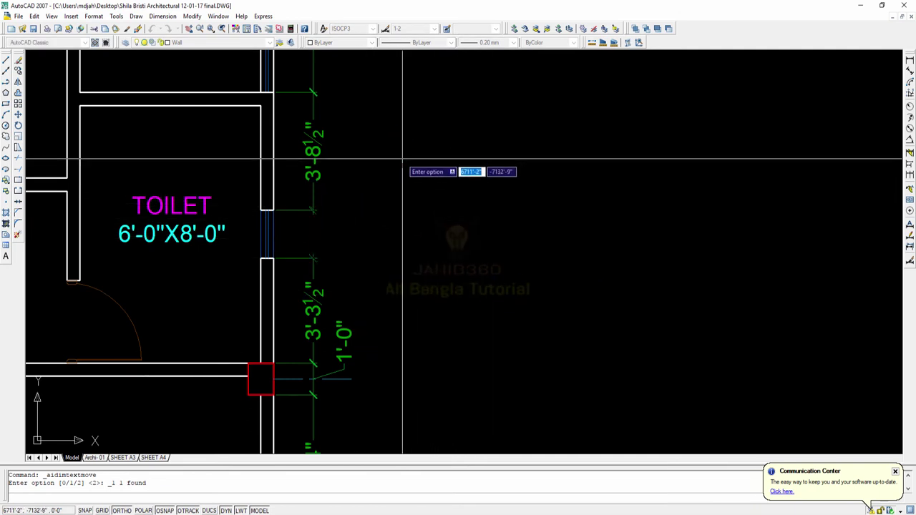
{"action": "left_click", "coordinate": [370, 179]}
Step: Move the grid A column's 1'-0" dimension text on the grid 03 chain beside the column using the Move text alone option
{"action": "middle_click_drag", "start_coordinate": [356, 265], "coordinate": [348, 285]}
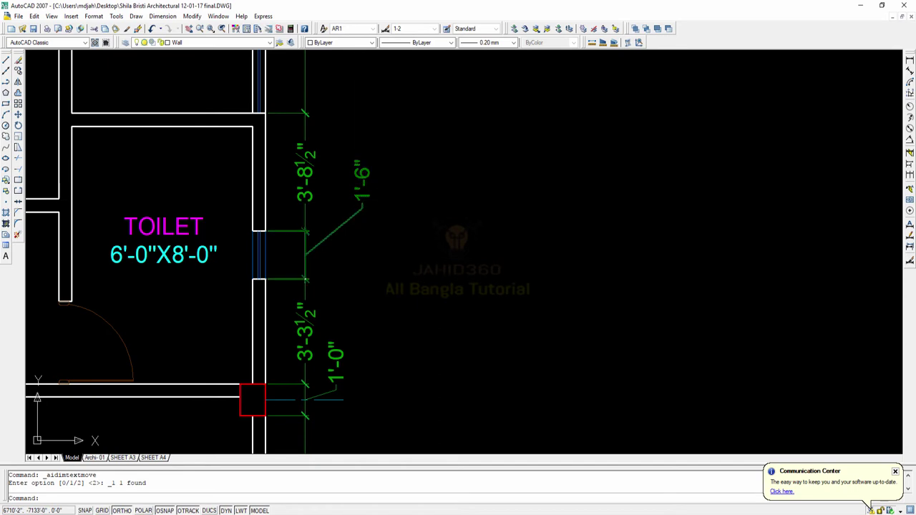
{"action": "scroll", "coordinate": [297, 178], "scroll_direction": "down", "scroll_amount": 3}
{"action": "scroll", "coordinate": [298, 178], "scroll_direction": "up", "scroll_amount": 3}
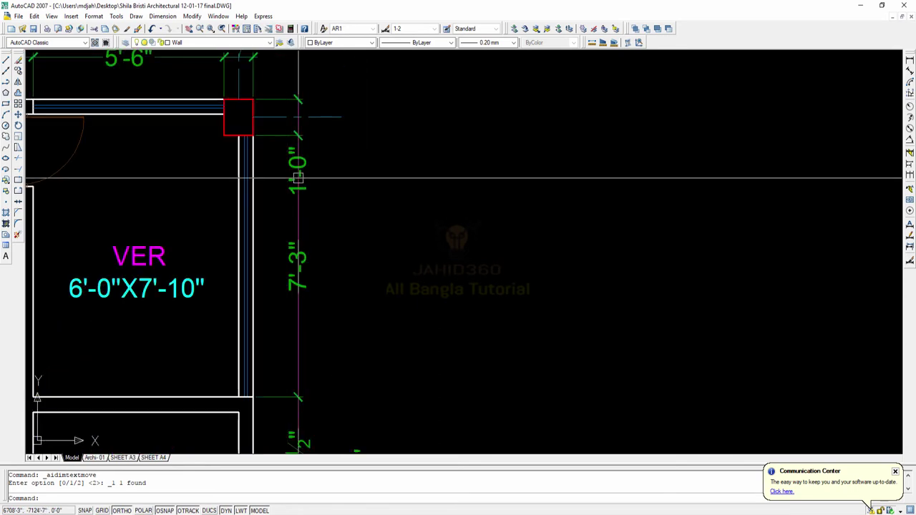
{"action": "middle_click_drag", "start_coordinate": [310, 163], "coordinate": [295, 229]}
{"action": "scroll", "coordinate": [294, 230], "scroll_direction": "up", "scroll_amount": 3}
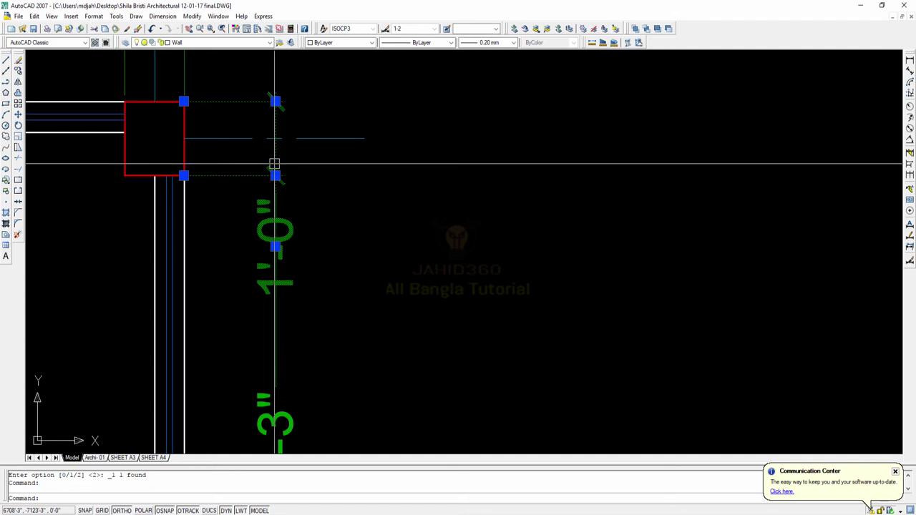
{"action": "right_click", "coordinate": [303, 228]}
{"action": "mouse_move", "coordinate": [329, 262]}
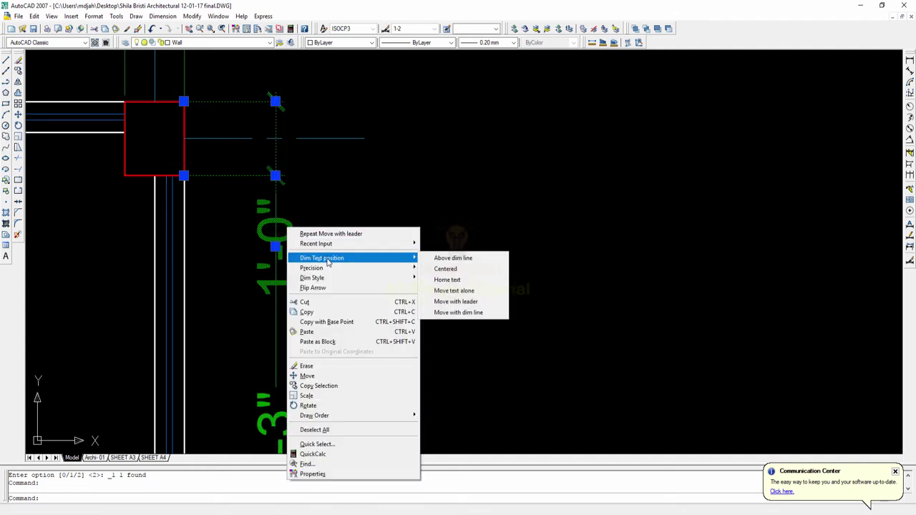
{"action": "left_click", "coordinate": [456, 292]}
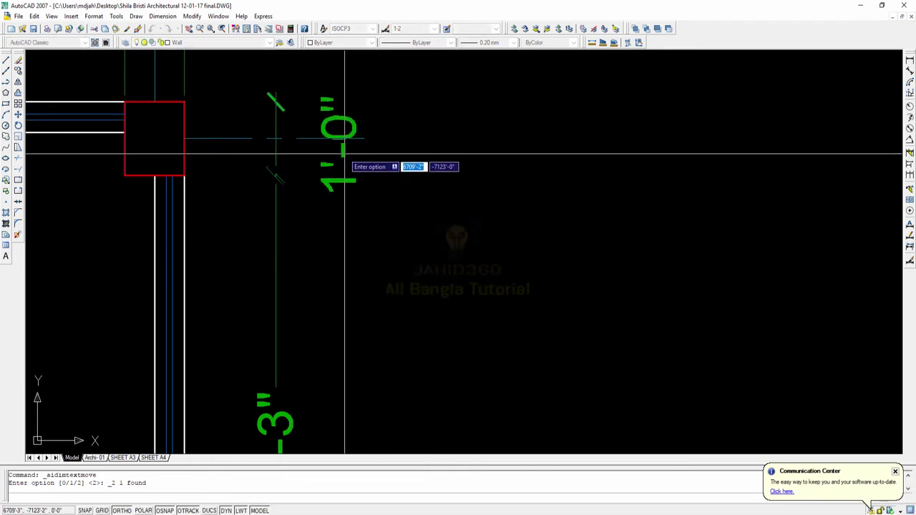
{"action": "scroll", "coordinate": [357, 161], "scroll_direction": "down", "scroll_amount": 2}
{"action": "middle_click_drag", "start_coordinate": [390, 362], "coordinate": [338, 122]}
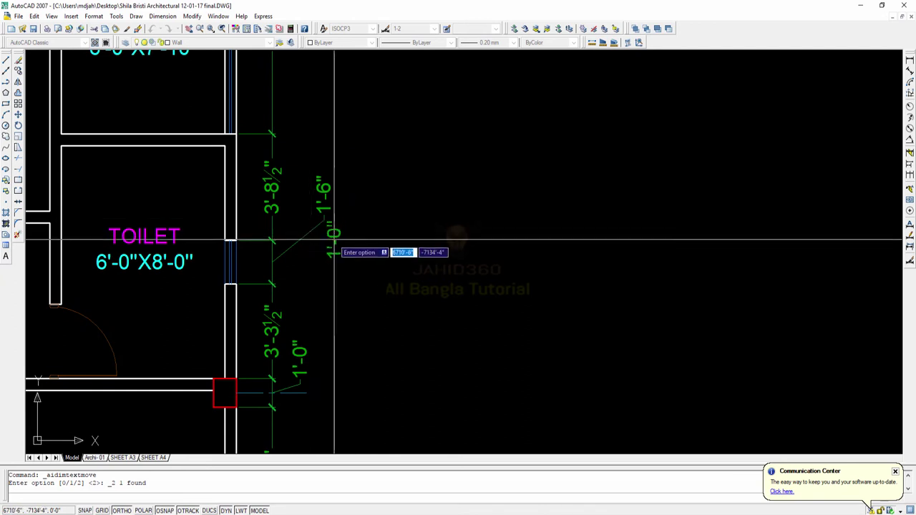
{"action": "middle_click_drag", "start_coordinate": [356, 199], "coordinate": [353, 334]}
{"action": "middle_click_drag", "start_coordinate": [339, 99], "coordinate": [303, 200]}
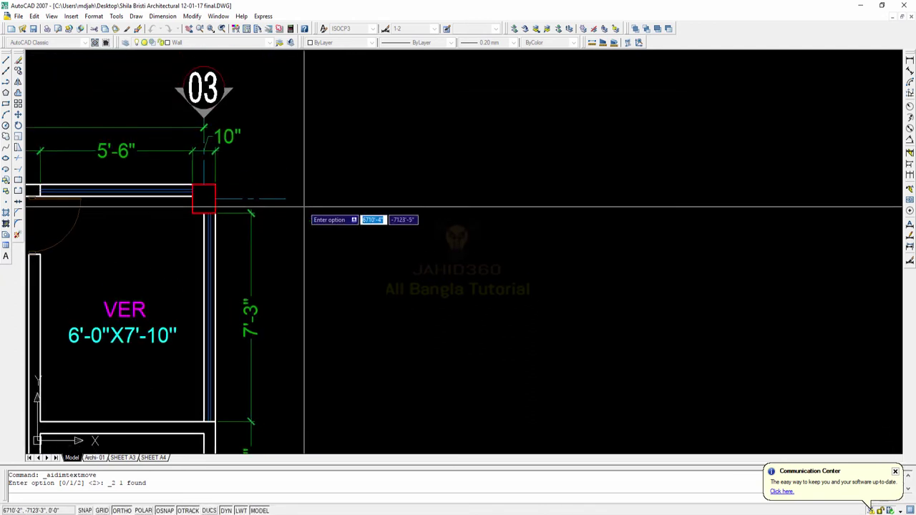
{"action": "scroll", "coordinate": [315, 152], "scroll_direction": "up", "scroll_amount": 3}
{"action": "scroll", "coordinate": [236, 200], "scroll_direction": "up", "scroll_amount": 2}
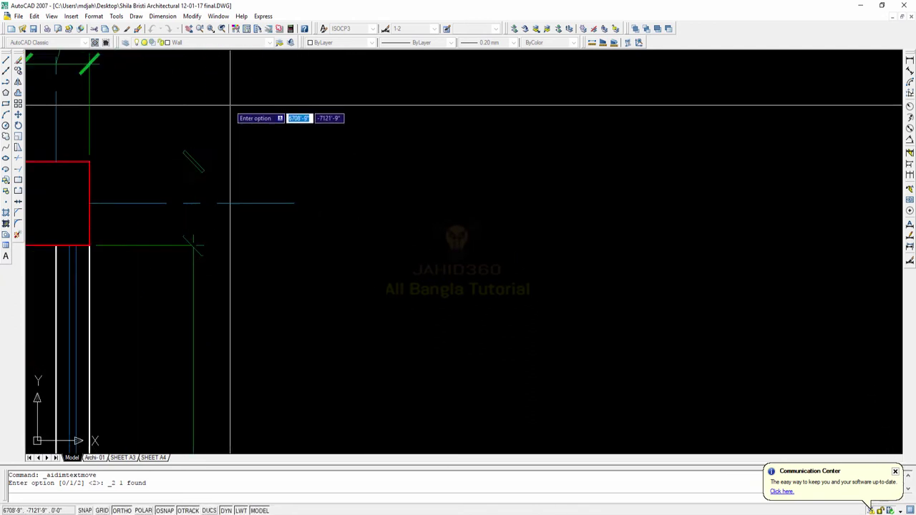
{"action": "left_click", "coordinate": [236, 202]}
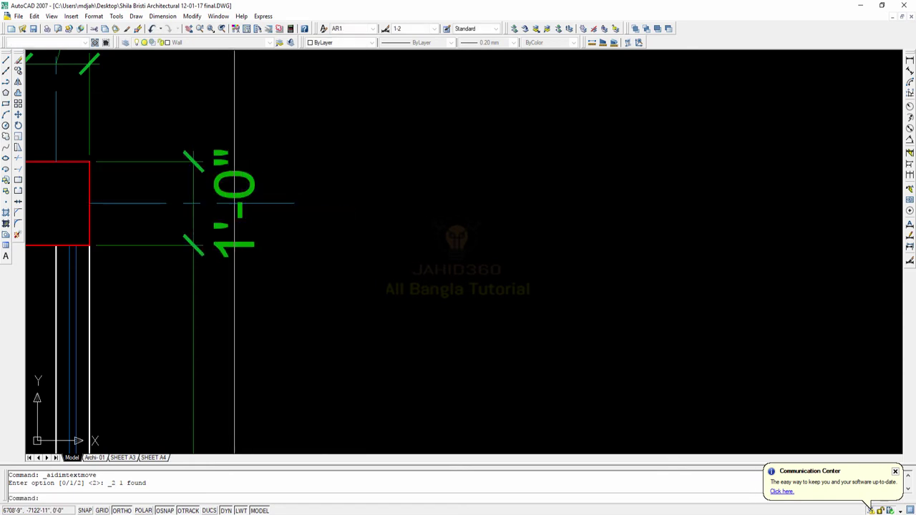
Step: Examine the window tags along the reference floor plan's outer wall and its window and door schedules
{"action": "scroll", "coordinate": [404, 254], "scroll_direction": "down", "scroll_amount": 5}
{"action": "middle_click_drag", "start_coordinate": [415, 265], "coordinate": [389, 174]}
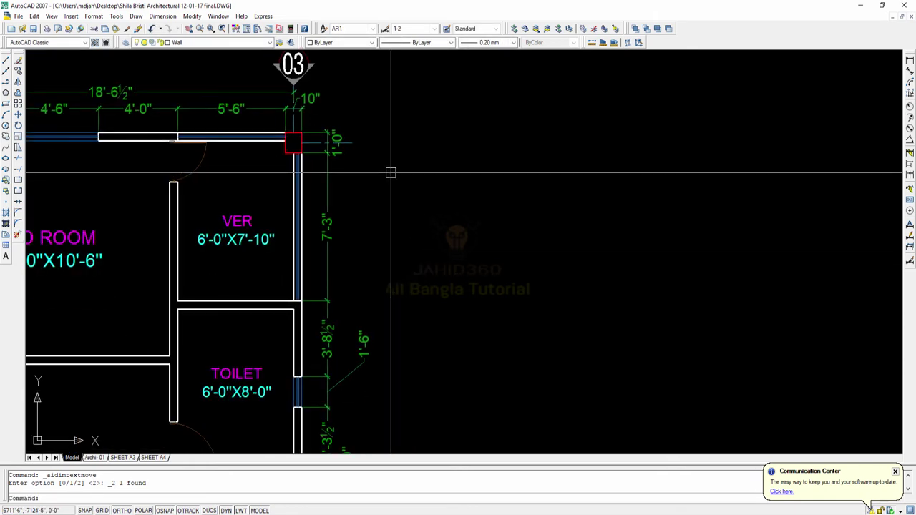
{"action": "scroll", "coordinate": [395, 206], "scroll_direction": "down", "scroll_amount": 10}
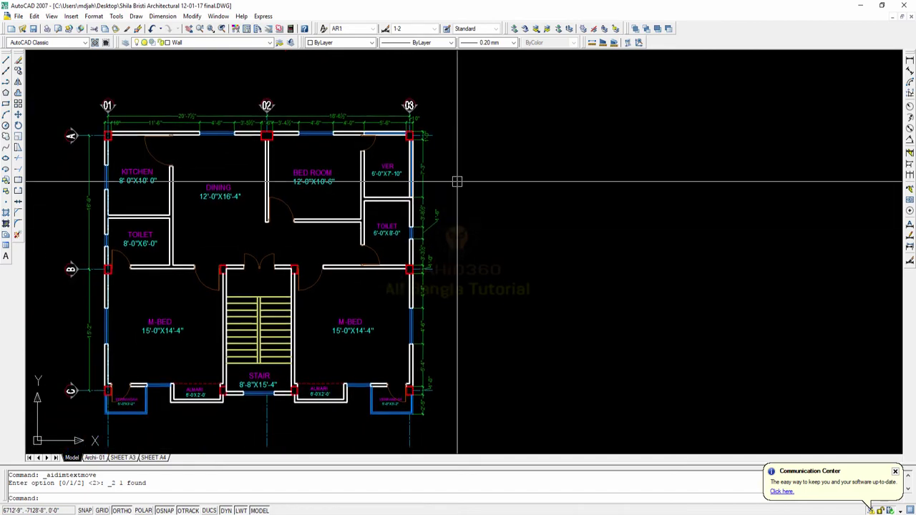
{"action": "middle_click_drag", "start_coordinate": [398, 135], "coordinate": [400, 286]}
{"action": "scroll", "coordinate": [401, 286], "scroll_direction": "down", "scroll_amount": 5}
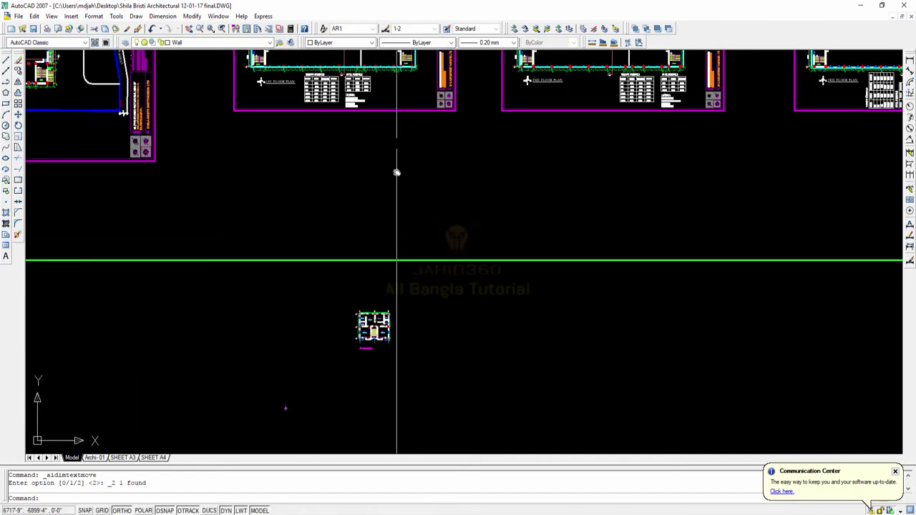
{"action": "middle_click_drag", "start_coordinate": [358, 56], "coordinate": [348, 221]}
{"action": "scroll", "coordinate": [346, 247], "scroll_direction": "up", "scroll_amount": 8}
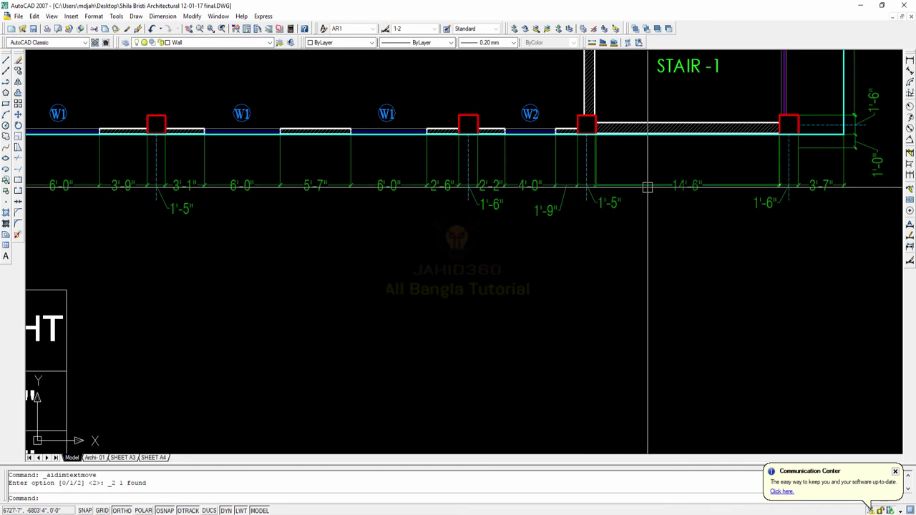
{"action": "middle_click_drag", "start_coordinate": [497, 209], "coordinate": [757, 207]}
{"action": "middle_click_drag", "start_coordinate": [433, 193], "coordinate": [767, 203]}
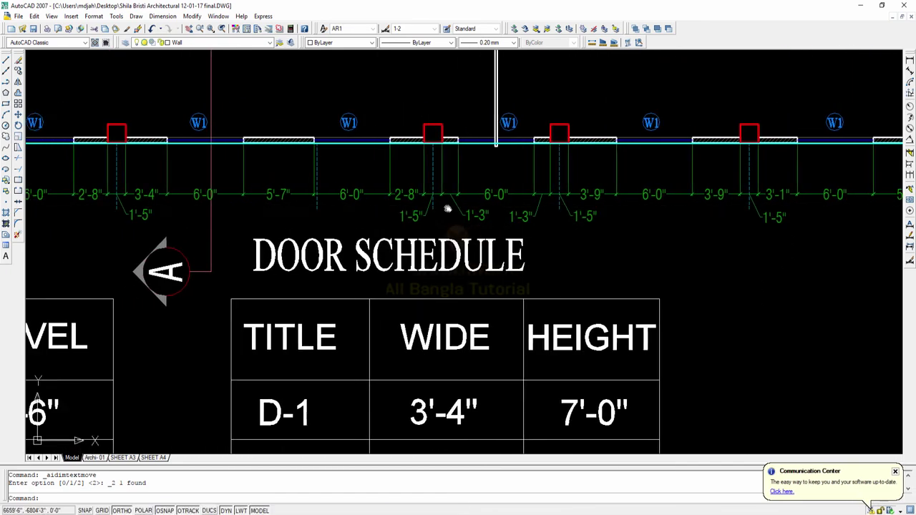
{"action": "middle_click_drag", "start_coordinate": [448, 209], "coordinate": [670, 208]}
{"action": "middle_click_drag", "start_coordinate": [202, 204], "coordinate": [517, 225]}
{"action": "scroll", "coordinate": [445, 212], "scroll_direction": "down", "scroll_amount": 2}
{"action": "middle_click_drag", "start_coordinate": [461, 219], "coordinate": [422, 153]}
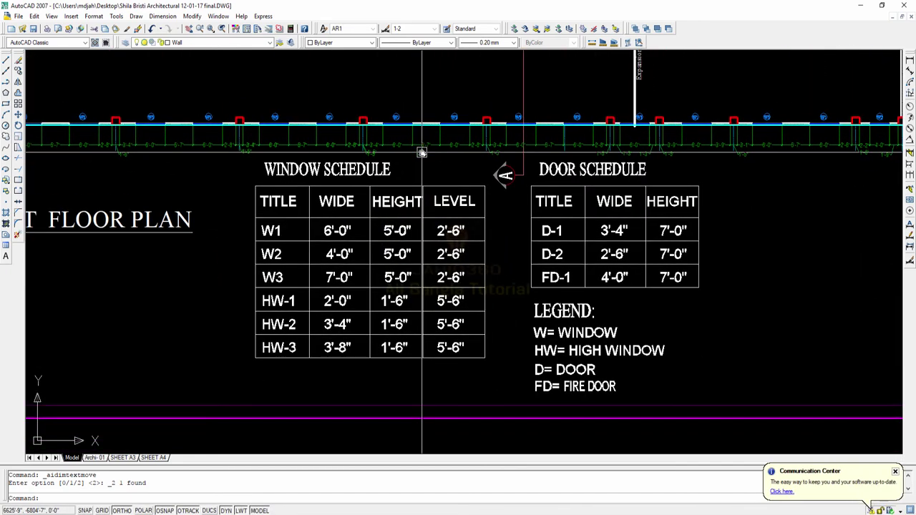
{"action": "middle_click_drag", "start_coordinate": [485, 176], "coordinate": [431, 111]}
{"action": "scroll", "coordinate": [265, 131], "scroll_direction": "up", "scroll_amount": 2}
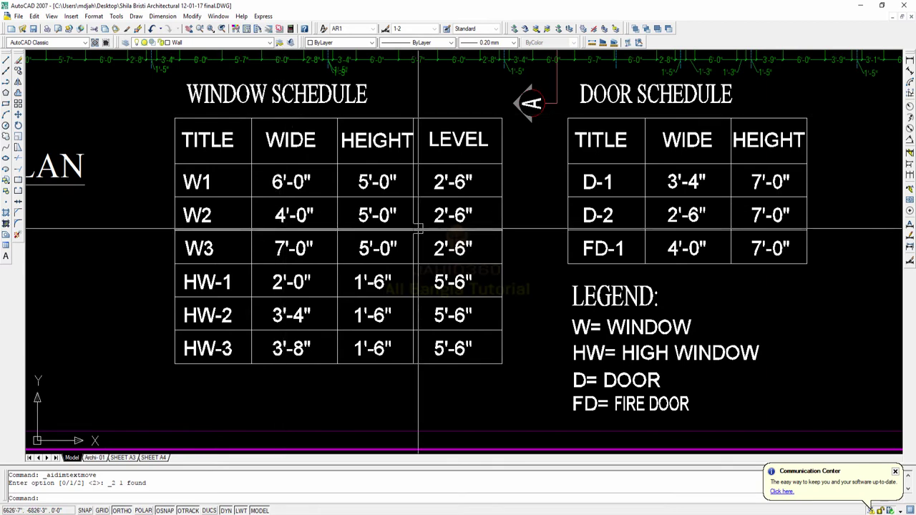
Step: Draw a small tag circle inside the grid 03 side master bedroom, next to its outer-wall window
{"action": "scroll", "coordinate": [372, 107], "scroll_direction": "down", "scroll_amount": 8}
{"action": "scroll", "coordinate": [375, 343], "scroll_direction": "up", "scroll_amount": 10}
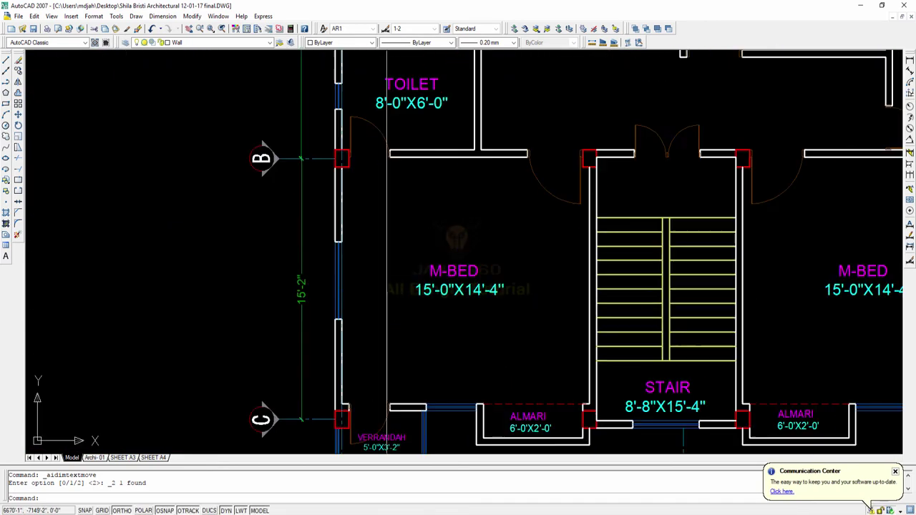
{"action": "middle_click_drag", "start_coordinate": [387, 330], "coordinate": [351, 210]}
{"action": "scroll", "coordinate": [401, 286], "scroll_direction": "up", "scroll_amount": 5}
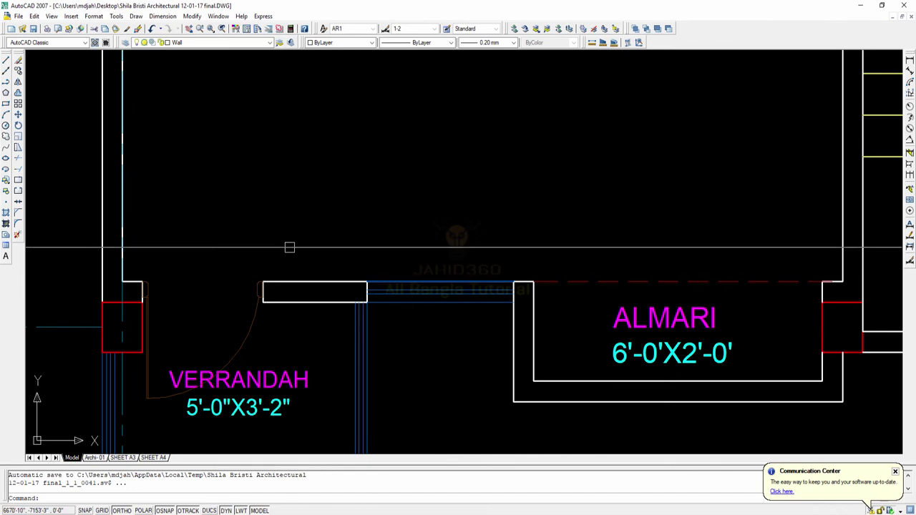
{"action": "scroll", "coordinate": [92, 235], "scroll_direction": "down", "scroll_amount": 6}
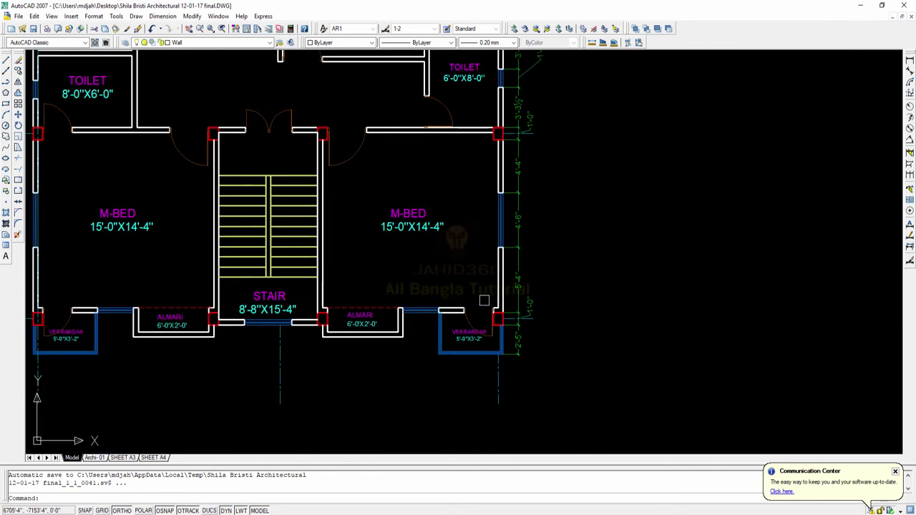
{"action": "scroll", "coordinate": [535, 259], "scroll_direction": "up", "scroll_amount": 2}
{"action": "middle_click_drag", "start_coordinate": [523, 269], "coordinate": [466, 343]}
{"action": "middle_click_drag", "start_coordinate": [464, 252], "coordinate": [430, 265]}
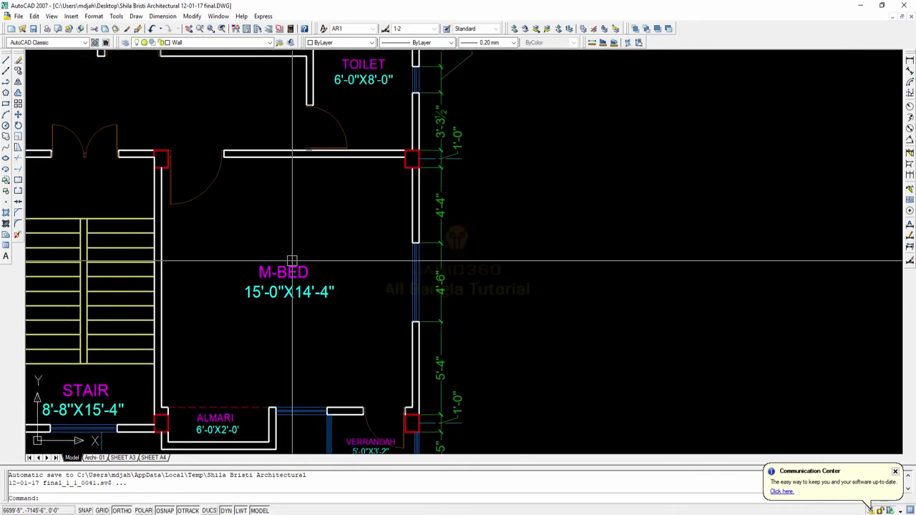
{"action": "left_click", "coordinate": [6, 125]}
{"action": "scroll", "coordinate": [379, 264], "scroll_direction": "up", "scroll_amount": 3}
{"action": "left_click", "coordinate": [389, 274]}
{"action": "left_click", "coordinate": [400, 298]}
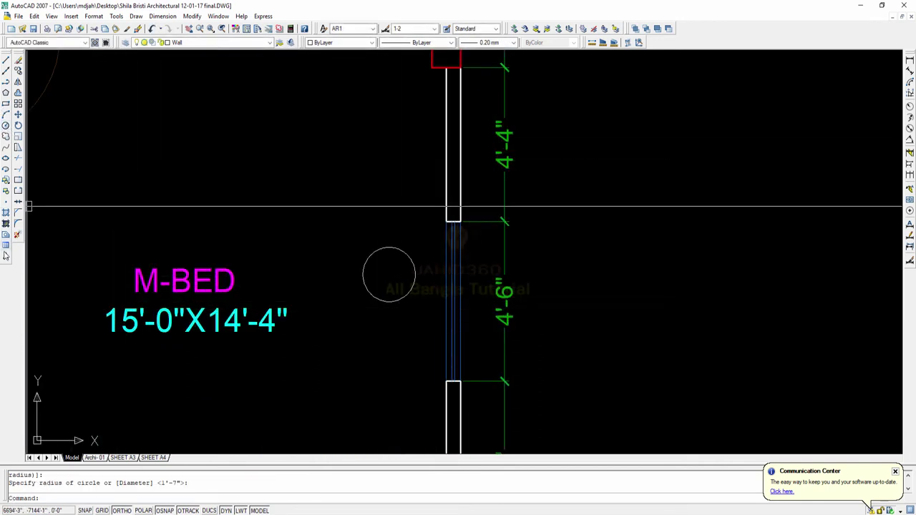
Step: Add the multiline text W-1 at the new tag circle
{"action": "left_click", "coordinate": [6, 259]}
{"action": "scroll", "coordinate": [419, 265], "scroll_direction": "up", "scroll_amount": 2}
{"action": "left_click", "coordinate": [354, 256]}
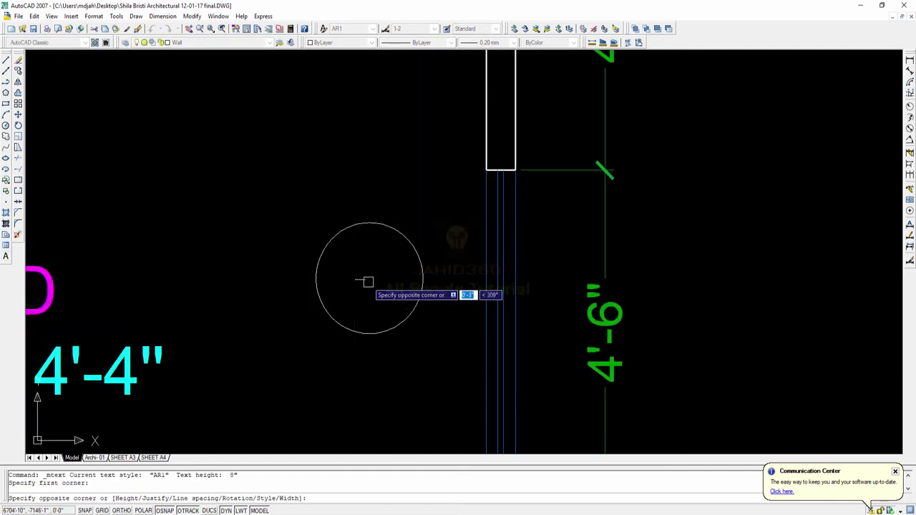
{"action": "left_click", "coordinate": [387, 315]}
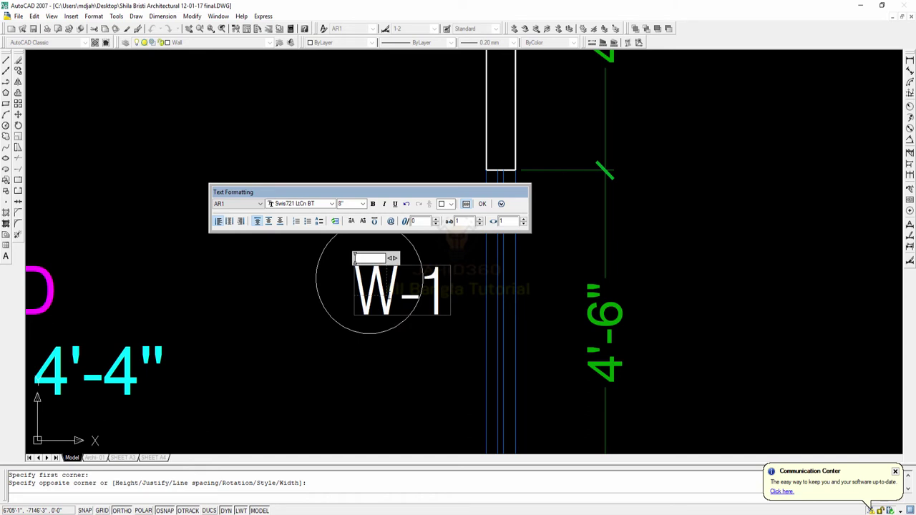
{"action": "left_click", "coordinate": [405, 347]}
{"action": "key", "text": "Escape"}
Step: Turn ortho off and move the W-1 text so it sits centred inside the circle
{"action": "left_click", "coordinate": [396, 292]}
{"action": "type", "text": "m"}
{"action": "key", "text": "Return"}
{"action": "left_click", "coordinate": [437, 377]}
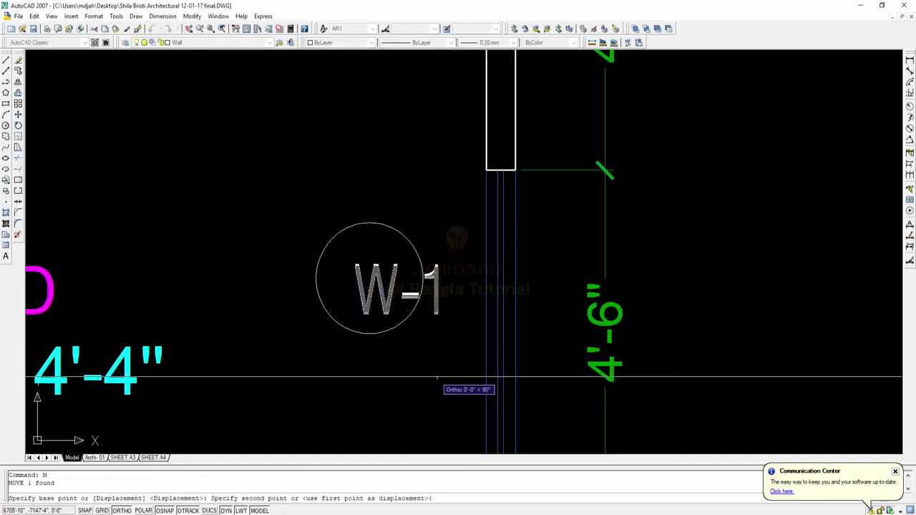
{"action": "key", "text": "F8"}
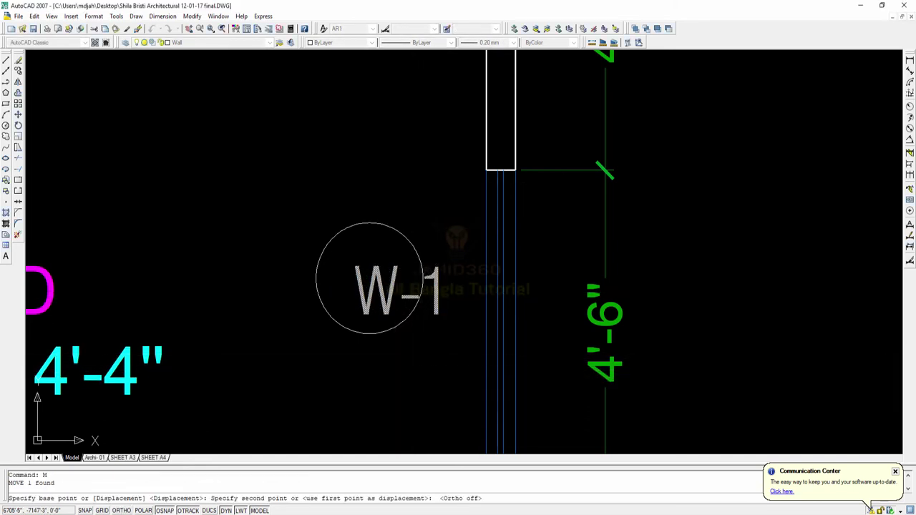
{"action": "left_click", "coordinate": [377, 283]}
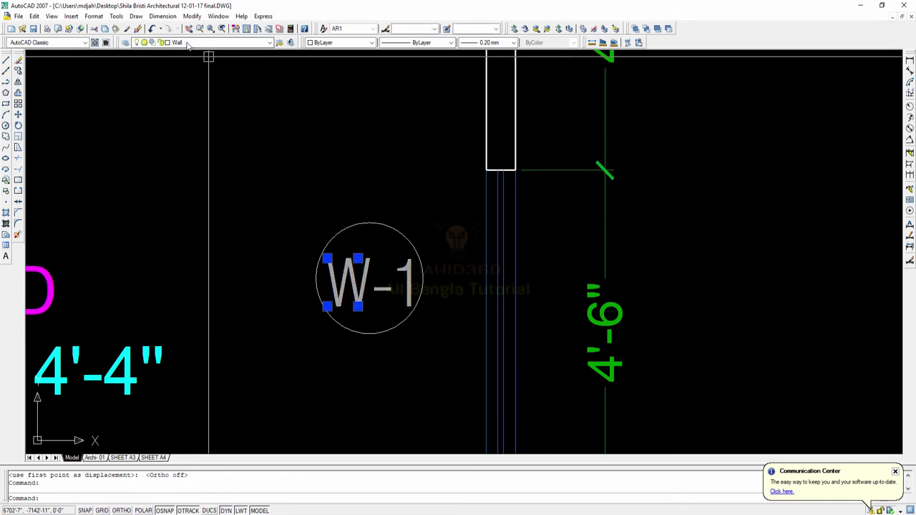
Step: Assign the W-1 text to the TEX layer and its circle to the LINE layer
{"action": "left_click", "coordinate": [188, 43]}
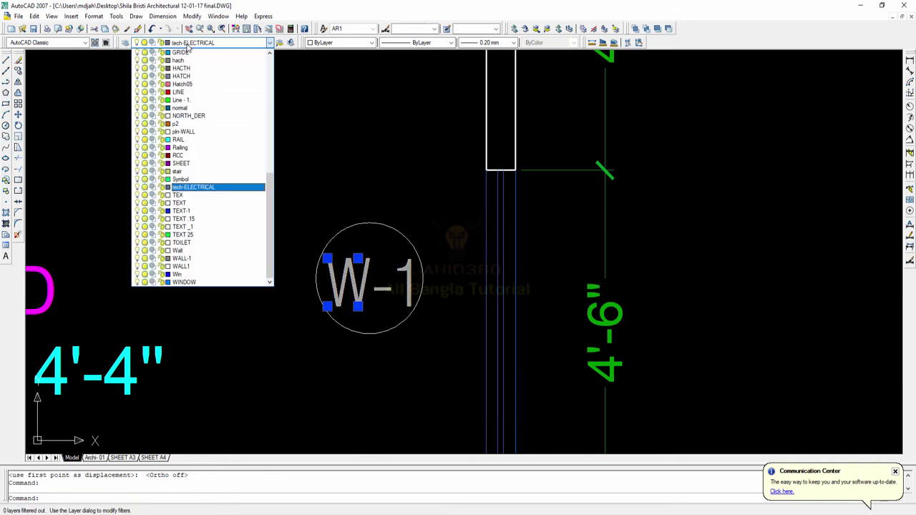
{"action": "left_click", "coordinate": [179, 195]}
{"action": "key", "text": "Escape"}
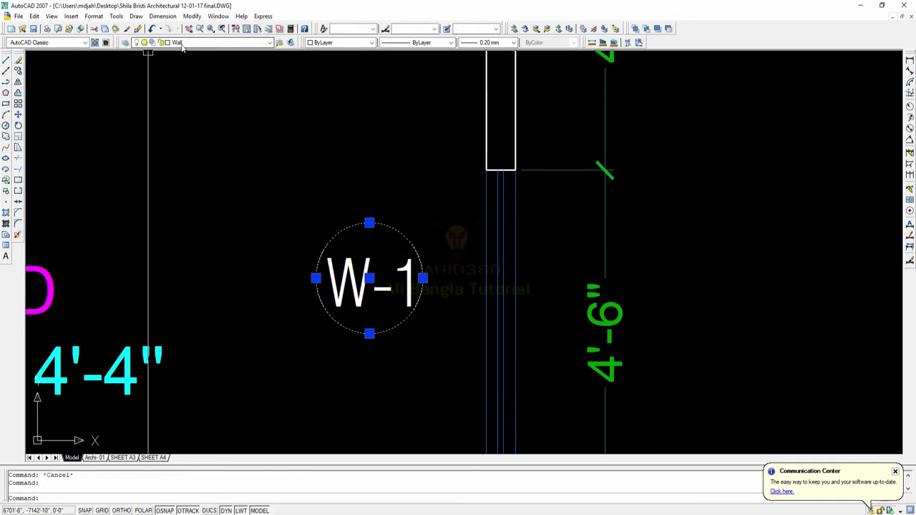
{"action": "left_click", "coordinate": [182, 43]}
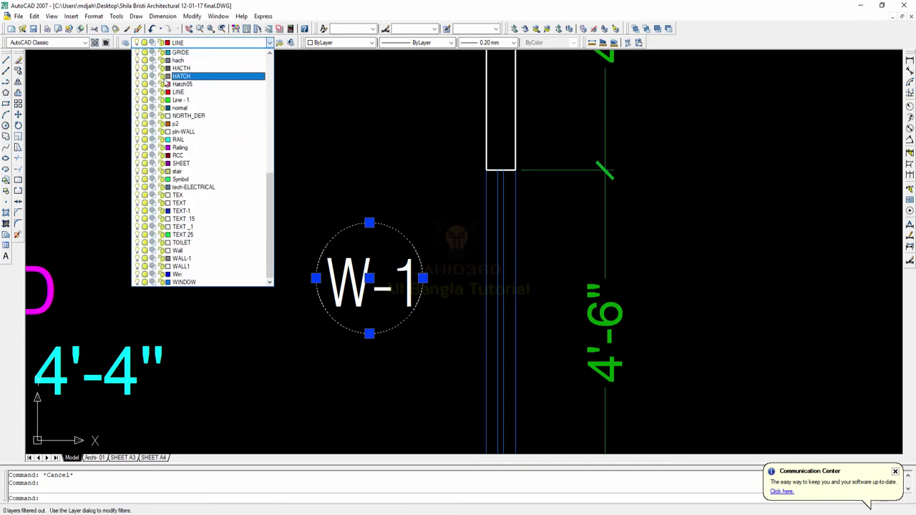
{"action": "left_click", "coordinate": [179, 93]}
{"action": "key", "text": "Escape"}
{"action": "scroll", "coordinate": [374, 250], "scroll_direction": "down", "scroll_amount": 3}
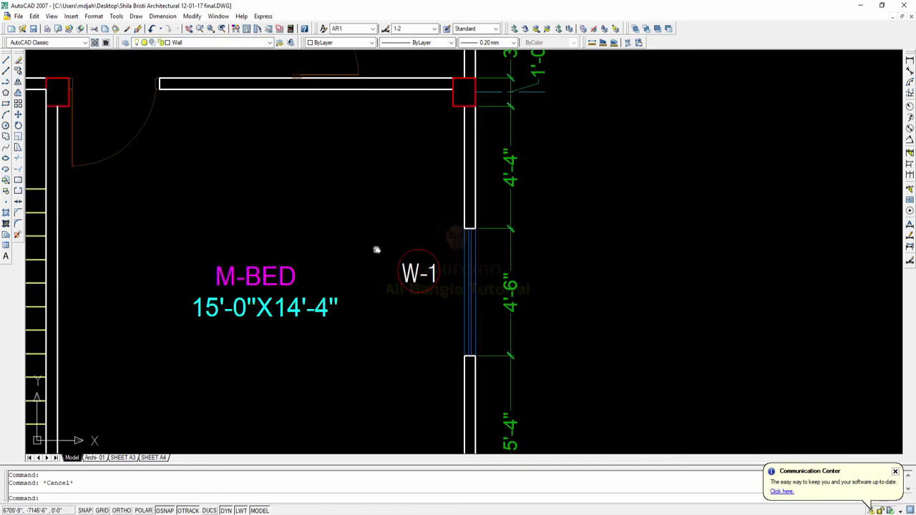
Step: Move the W-1 text and circle together closer to the middle of the master bedroom's window
{"action": "left_click", "coordinate": [331, 198]}
{"action": "left_click", "coordinate": [276, 277]}
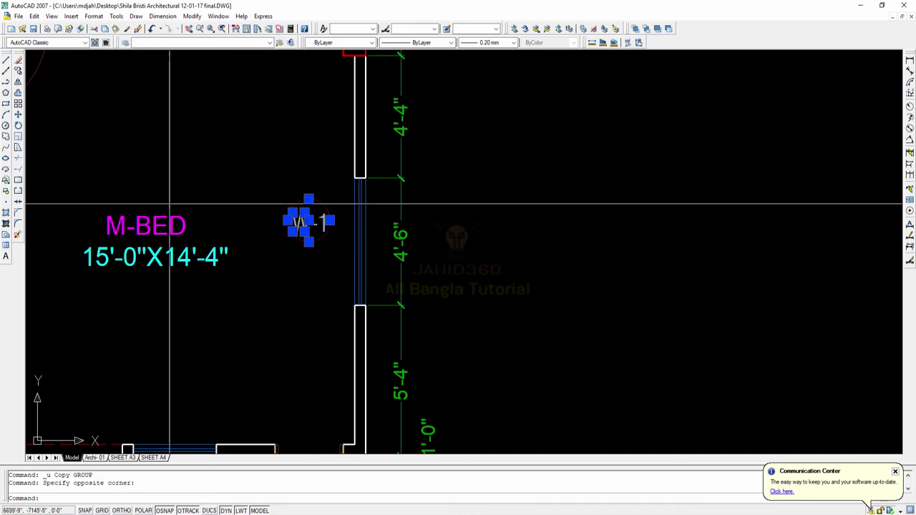
{"action": "type", "text": "m"}
{"action": "key", "text": "Return"}
{"action": "left_click", "coordinate": [297, 347]}
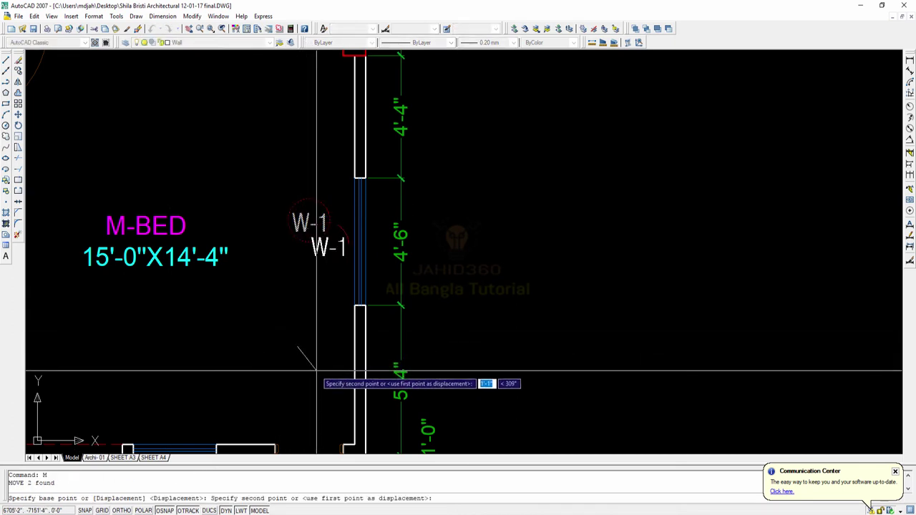
{"action": "left_click", "coordinate": [317, 371]}
{"action": "middle_click_drag", "start_coordinate": [413, 280], "coordinate": [417, 320]}
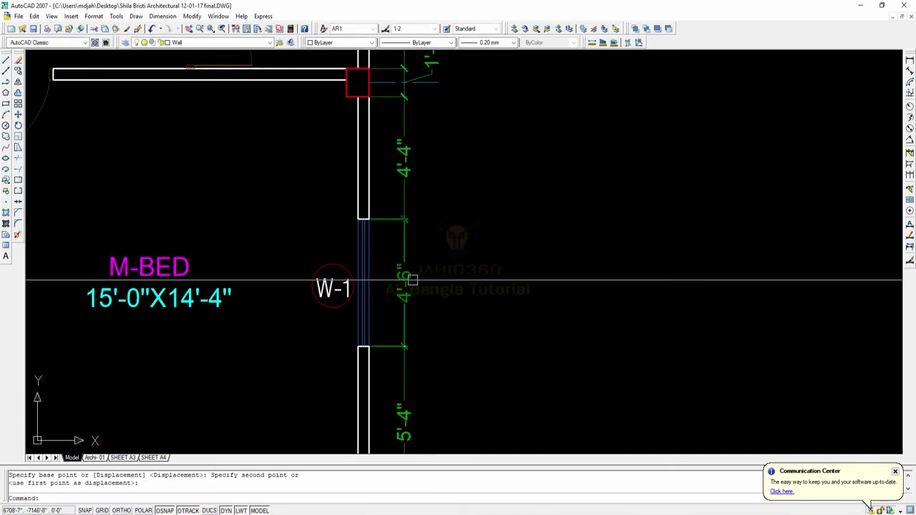
Step: Copy the W-1 text and circle from the master bedroom's window to the bedroom's and dining room's windows along grid A
{"action": "scroll", "coordinate": [333, 292], "scroll_direction": "up", "scroll_amount": 2}
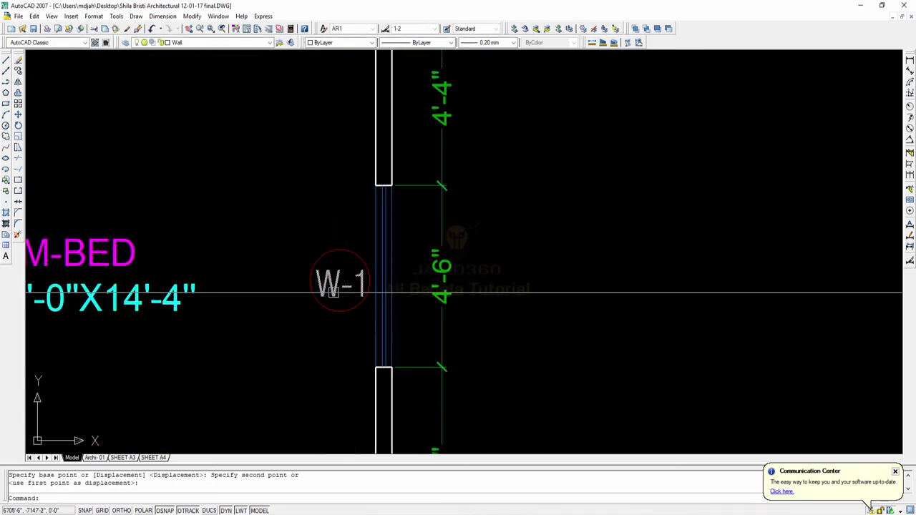
{"action": "left_click", "coordinate": [348, 348]}
{"action": "left_click", "coordinate": [122, 144]}
{"action": "left_click", "coordinate": [18, 71]}
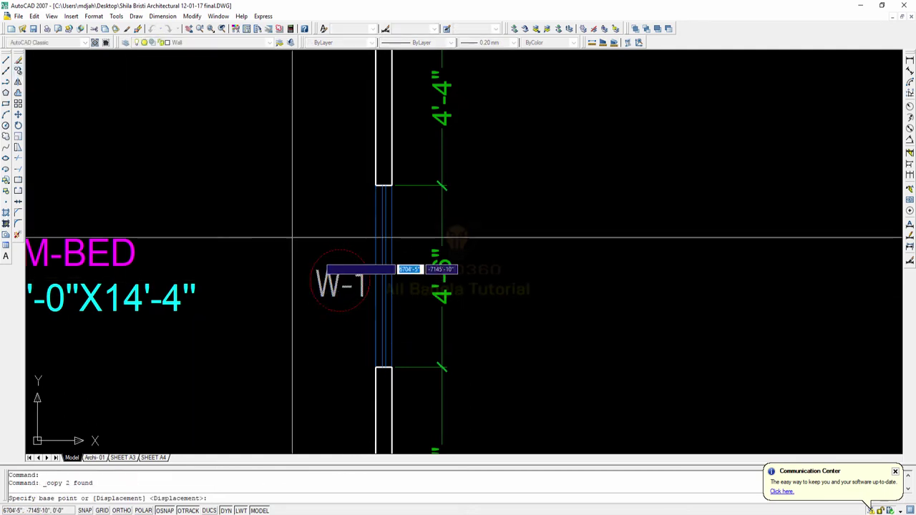
{"action": "left_click", "coordinate": [341, 282]}
{"action": "scroll", "coordinate": [412, 344], "scroll_direction": "down", "scroll_amount": 2}
{"action": "middle_click_drag", "start_coordinate": [466, 246], "coordinate": [412, 439]}
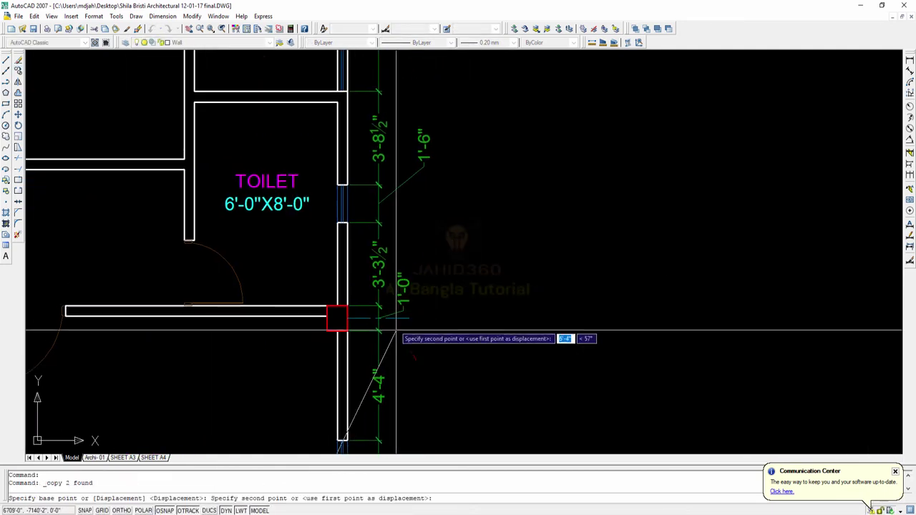
{"action": "middle_click_drag", "start_coordinate": [429, 190], "coordinate": [411, 372]}
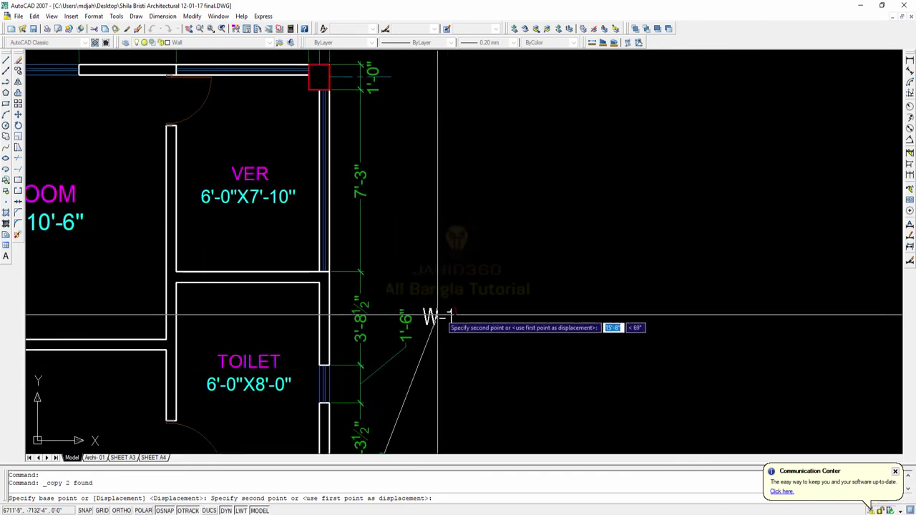
{"action": "scroll", "coordinate": [441, 318], "scroll_direction": "down", "scroll_amount": 3}
{"action": "scroll", "coordinate": [139, 168], "scroll_direction": "up", "scroll_amount": 2}
{"action": "middle_click_drag", "start_coordinate": [205, 188], "coordinate": [595, 237]}
{"action": "left_click", "coordinate": [301, 205]}
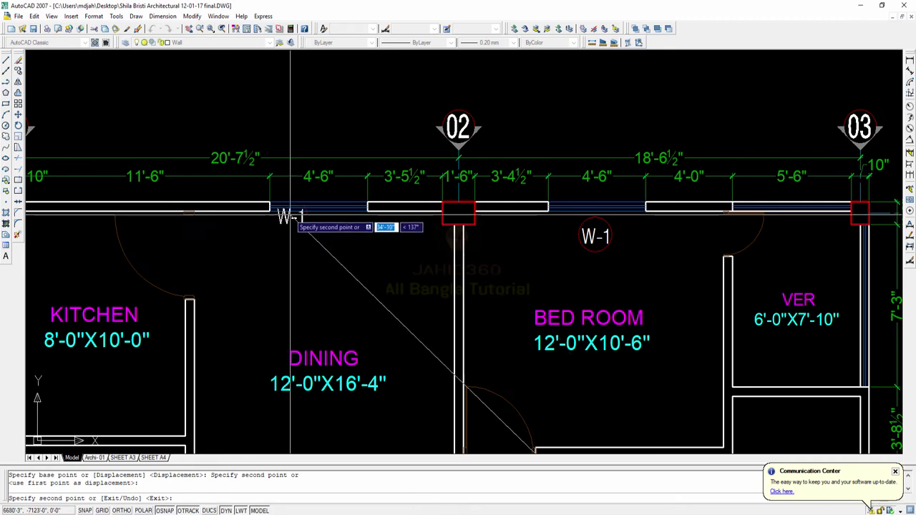
{"action": "left_click", "coordinate": [320, 237]}
Step: Place one more copy of the W-1 tag beside the window of the 6'-0"X8'-0" toilet and finish copying
{"action": "scroll", "coordinate": [370, 269], "scroll_direction": "down", "scroll_amount": 2}
{"action": "middle_click_drag", "start_coordinate": [370, 269], "coordinate": [312, 157]}
{"action": "middle_click_drag", "start_coordinate": [589, 324], "coordinate": [476, 285]}
{"action": "scroll", "coordinate": [508, 251], "scroll_direction": "up", "scroll_amount": 3}
{"action": "scroll", "coordinate": [494, 250], "scroll_direction": "up", "scroll_amount": 3}
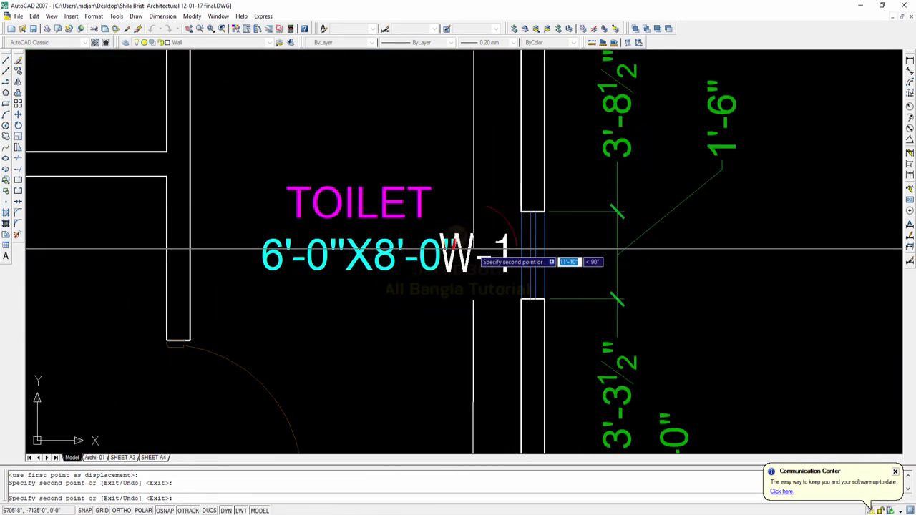
{"action": "key", "text": "Escape"}
{"action": "key", "text": "Escape"}
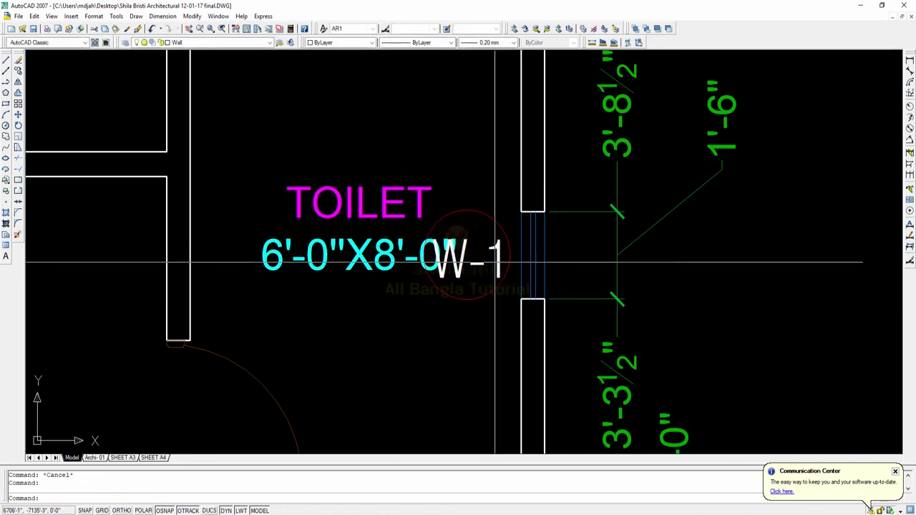
Step: Change the tag text at the 6'-0"X8'-0" toilet's window to W-2
{"action": "double_click", "coordinate": [494, 262]}
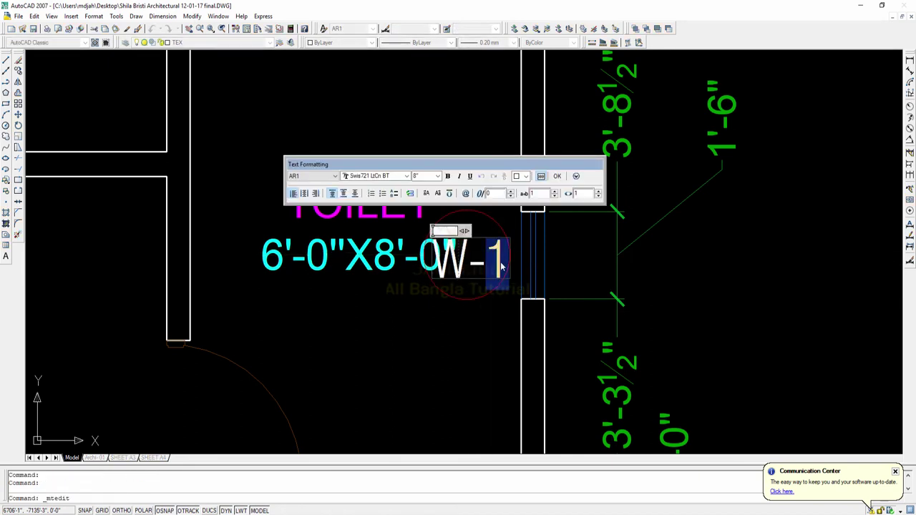
{"action": "type", "text": "2"}
{"action": "left_click", "coordinate": [512, 277]}
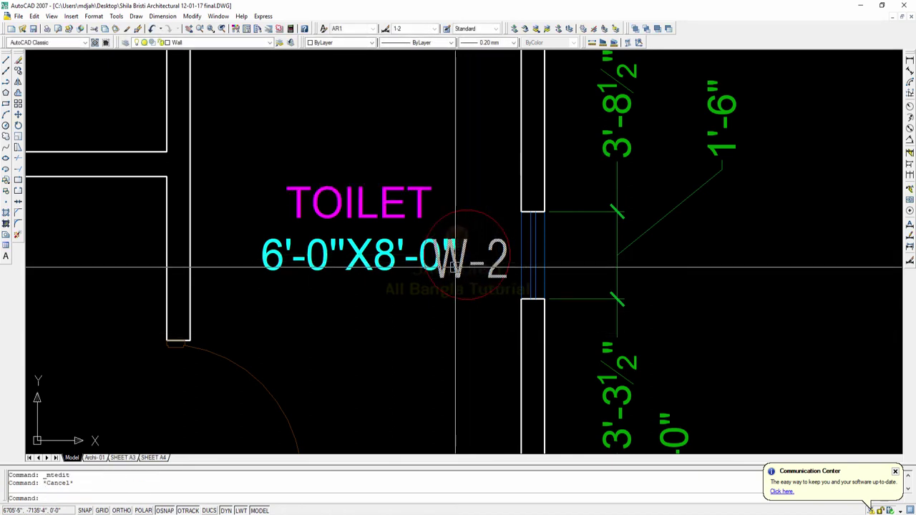
Step: Move the 6'-0"X8'-0" toilet's room label away from the window so that it clears the W-2 tag
{"action": "left_click", "coordinate": [318, 194]}
{"action": "type", "text": "m"}
{"action": "key", "text": "space"}
{"action": "left_click", "coordinate": [402, 355]}
{"action": "left_click", "coordinate": [261, 273]}
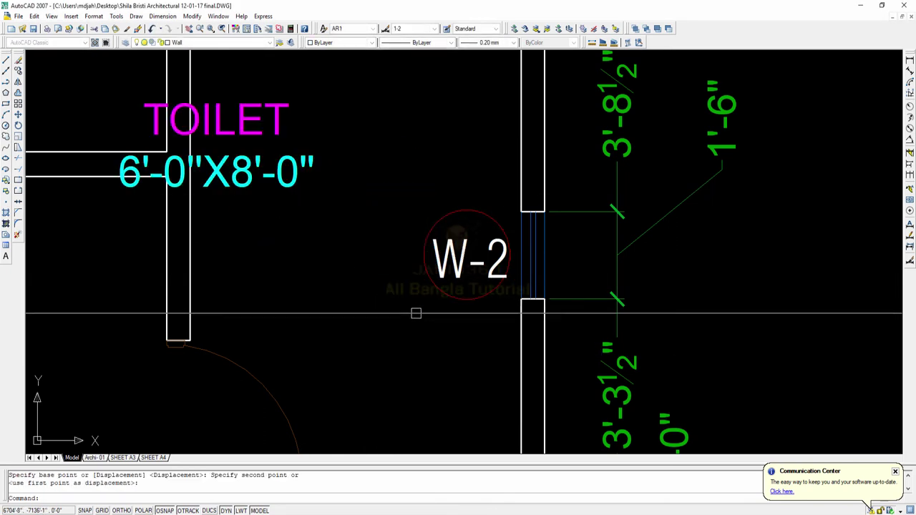
Step: Nudge the W-2 text slightly so it sits centred inside its circle
{"action": "key", "text": "m"}
{"action": "key", "text": "Return"}
{"action": "left_click", "coordinate": [491, 351]}
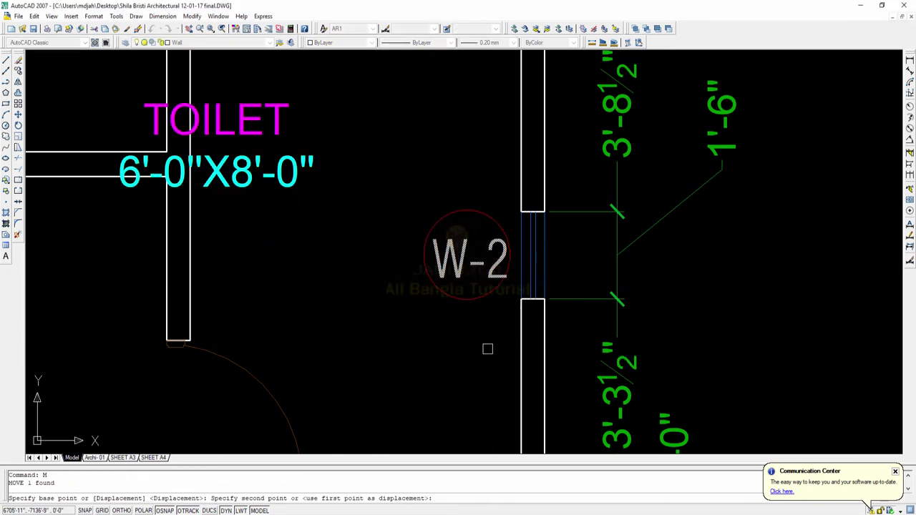
{"action": "left_click", "coordinate": [487, 348]}
Step: Copy the W-2 text and circle to the window of the 8'-0"X6'-0" toilet on the grid 01 side
{"action": "mouse_move", "coordinate": [481, 266]}
{"action": "middle_mouse_down"}
{"action": "mouse_move", "coordinate": [388, 244]}
{"action": "mouse_move", "coordinate": [381, 213]}
{"action": "mouse_move", "coordinate": [401, 199]}
{"action": "mouse_move", "coordinate": [515, 210]}
{"action": "mouse_move", "coordinate": [529, 280]}
{"action": "mouse_move", "coordinate": [542, 288]}
{"action": "middle_mouse_up"}
{"action": "scroll", "coordinate": [373, 240], "scroll_direction": "down", "scroll_amount": 5}
{"action": "middle_click_drag", "start_coordinate": [300, 155], "coordinate": [525, 184]}
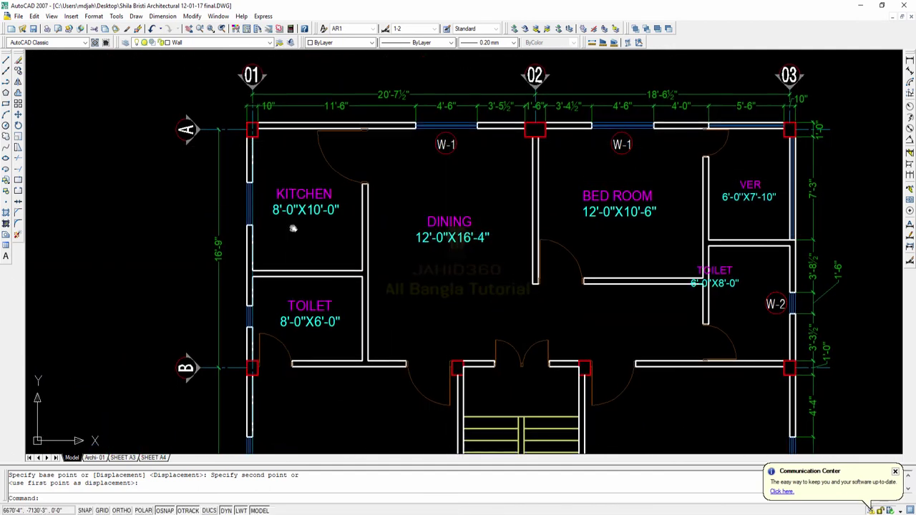
{"action": "mouse_move", "coordinate": [292, 231]}
{"action": "middle_mouse_down"}
{"action": "mouse_move", "coordinate": [287, 172]}
{"action": "mouse_move", "coordinate": [218, 256]}
{"action": "middle_mouse_up"}
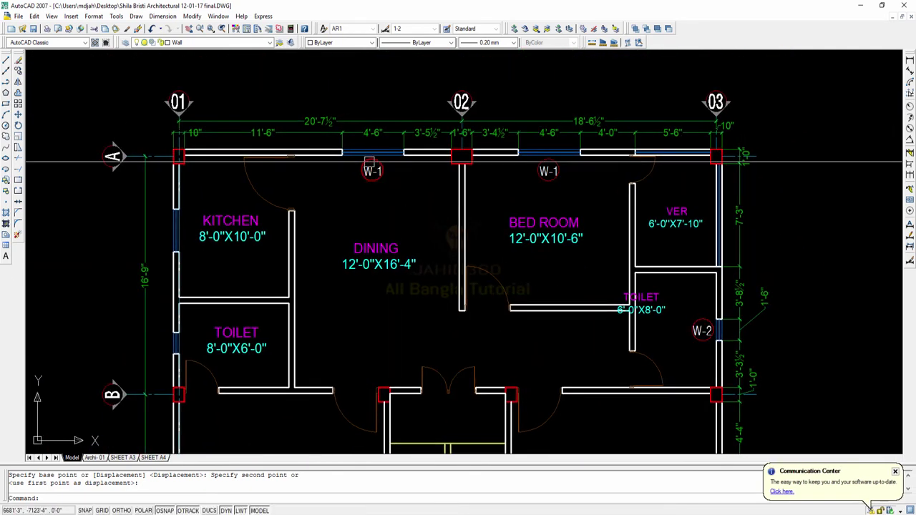
{"action": "middle_click_drag", "start_coordinate": [548, 202], "coordinate": [455, 134]}
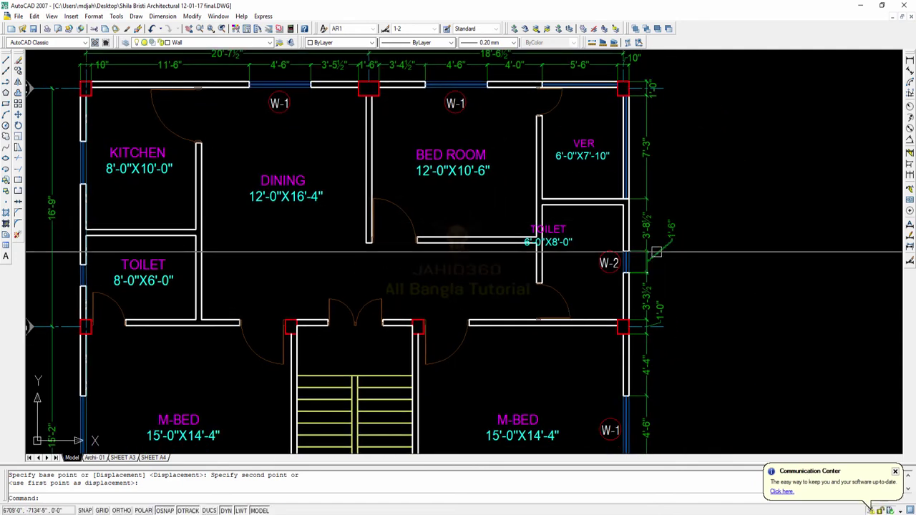
{"action": "scroll", "coordinate": [600, 264], "scroll_direction": "up", "scroll_amount": 3}
{"action": "left_click", "coordinate": [599, 259]}
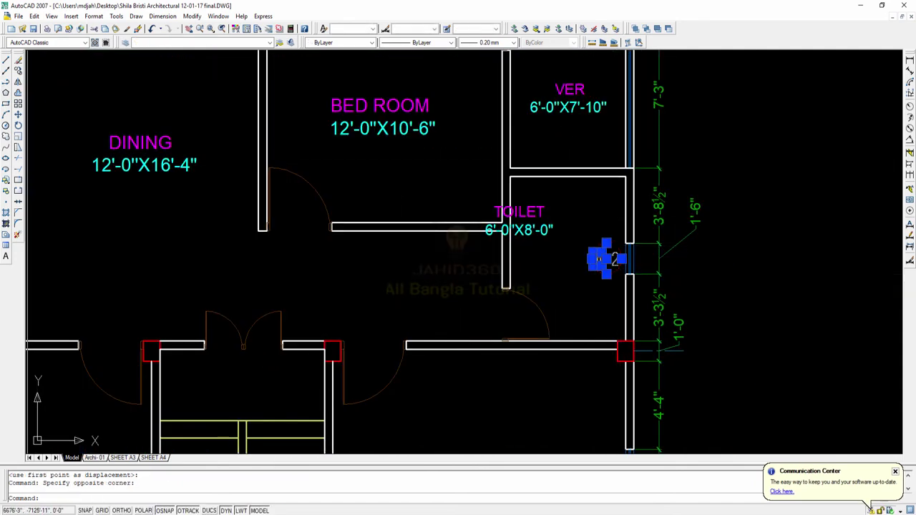
{"action": "left_click", "coordinate": [17, 70]}
{"action": "left_click", "coordinate": [599, 260]}
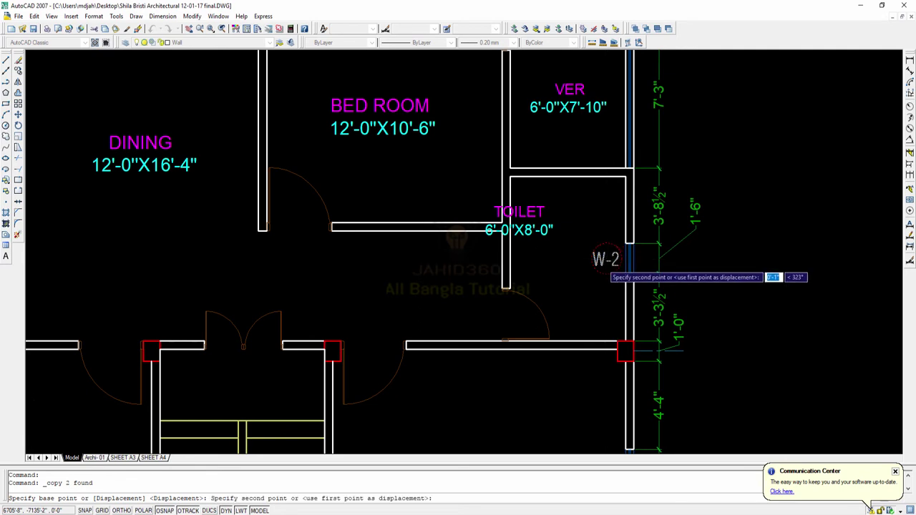
{"action": "scroll", "coordinate": [600, 261], "scroll_direction": "down", "scroll_amount": 5}
{"action": "scroll", "coordinate": [283, 262], "scroll_direction": "up", "scroll_amount": 7}
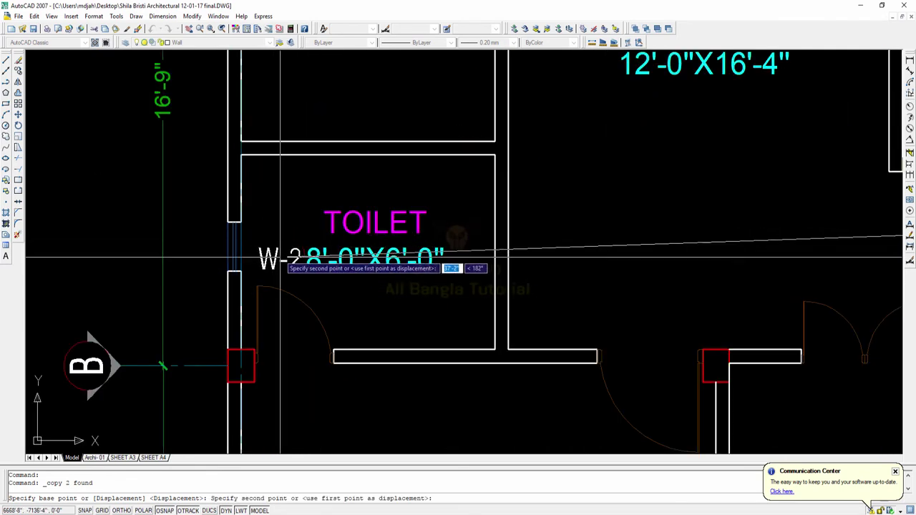
{"action": "scroll", "coordinate": [279, 258], "scroll_direction": "up", "scroll_amount": 3}
{"action": "left_click", "coordinate": [269, 250]}
Step: Place another copy of the W-2 tag beside the kitchen's window and finish copying
{"action": "scroll", "coordinate": [268, 250], "scroll_direction": "down", "scroll_amount": 6}
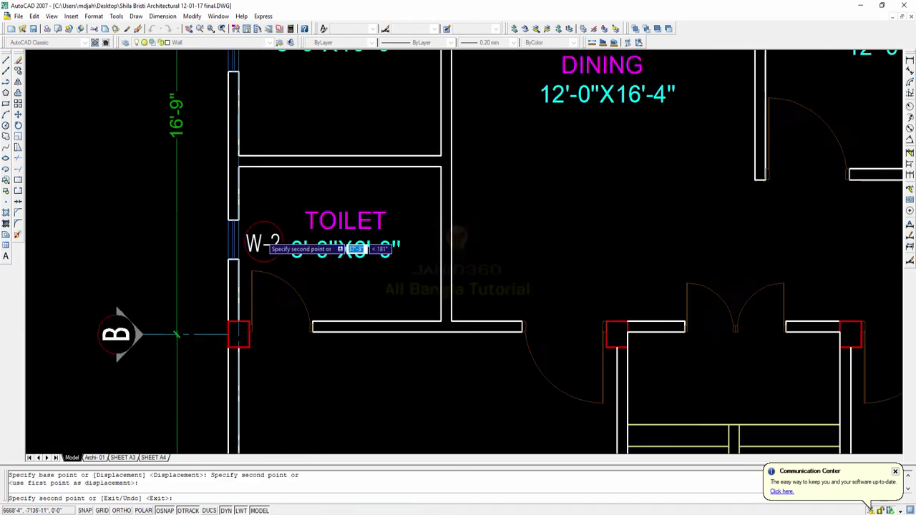
{"action": "middle_click_drag", "start_coordinate": [292, 150], "coordinate": [267, 86]}
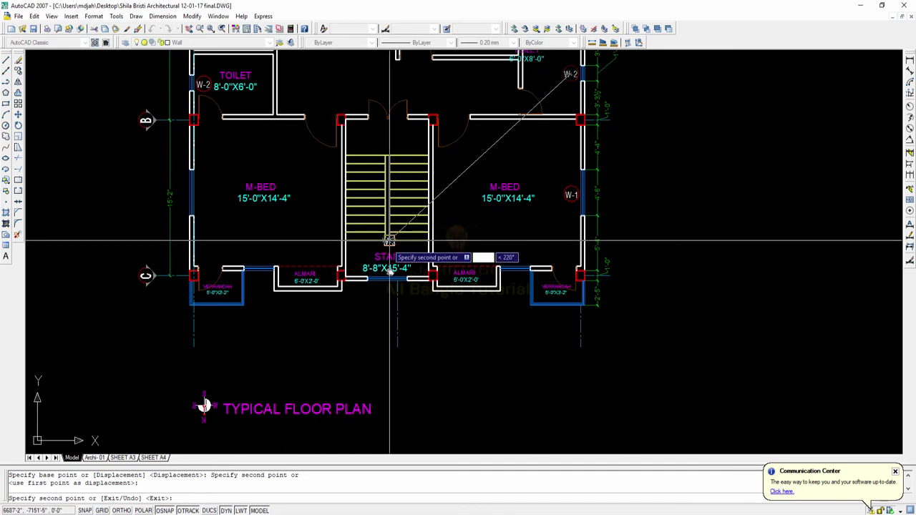
{"action": "middle_click_drag", "start_coordinate": [389, 240], "coordinate": [379, 408]}
{"action": "scroll", "coordinate": [188, 170], "scroll_direction": "up", "scroll_amount": 8}
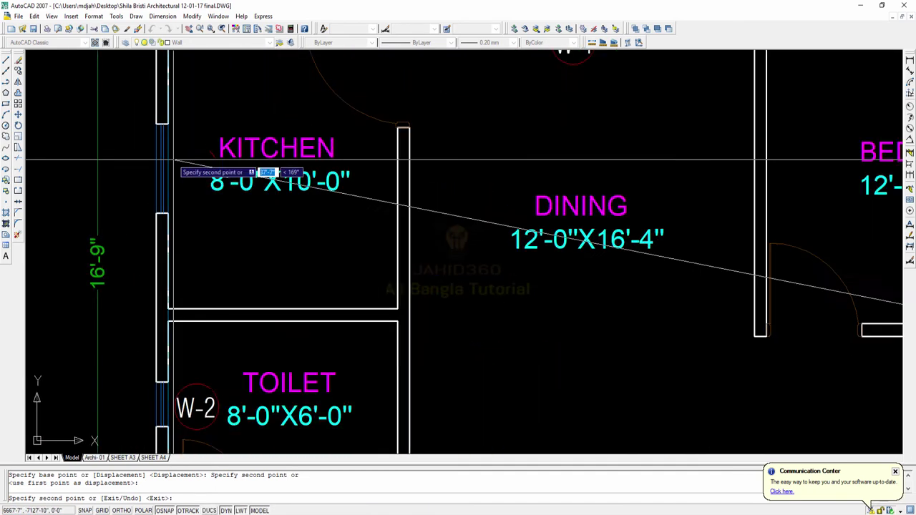
{"action": "left_click", "coordinate": [209, 182]}
{"action": "key", "text": "Escape"}
{"action": "scroll", "coordinate": [215, 188], "scroll_direction": "down", "scroll_amount": 4}
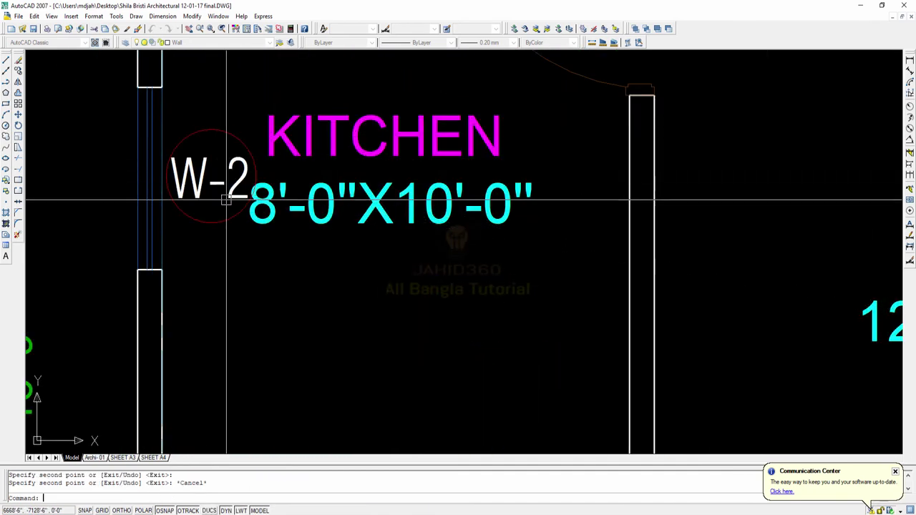
Step: Add a vertical linear dimension for the kitchen window's width, placed just outside the wall
{"action": "left_click", "coordinate": [909, 61]}
{"action": "scroll", "coordinate": [147, 187], "scroll_direction": "up", "scroll_amount": 2}
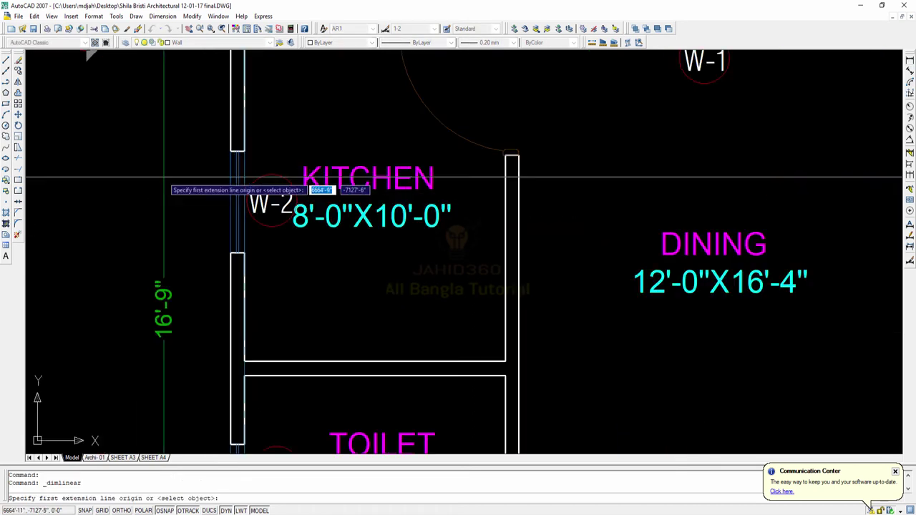
{"action": "left_click", "coordinate": [231, 151]}
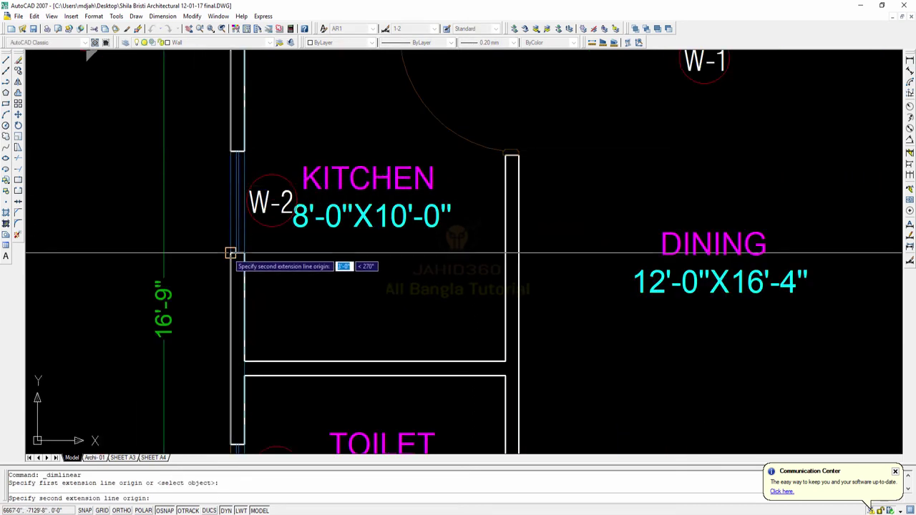
{"action": "left_click", "coordinate": [230, 253]}
{"action": "left_click", "coordinate": [206, 222]}
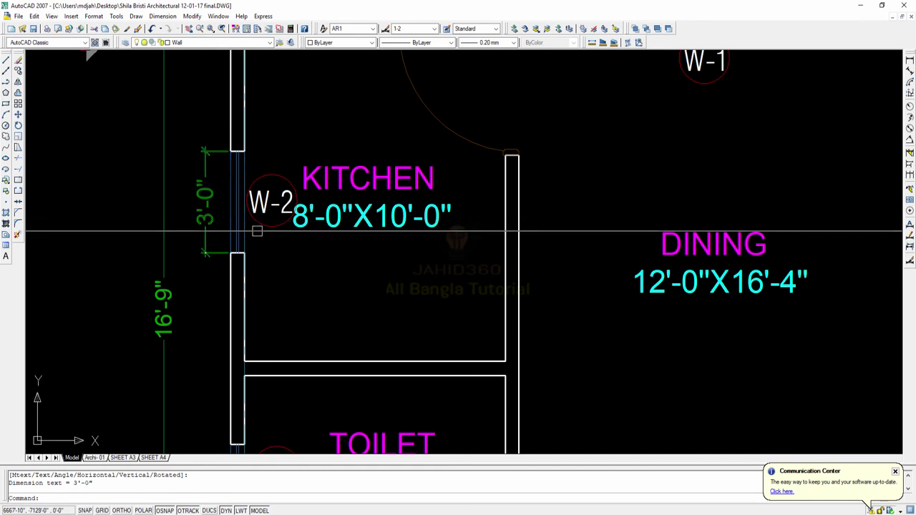
Step: Move the kitchen's room label away from the window so that it clears the window tag
{"action": "middle_click_drag", "start_coordinate": [257, 231], "coordinate": [203, 247]}
{"action": "key", "text": "Escape"}
{"action": "left_click", "coordinate": [311, 272]}
{"action": "left_click", "coordinate": [282, 187]}
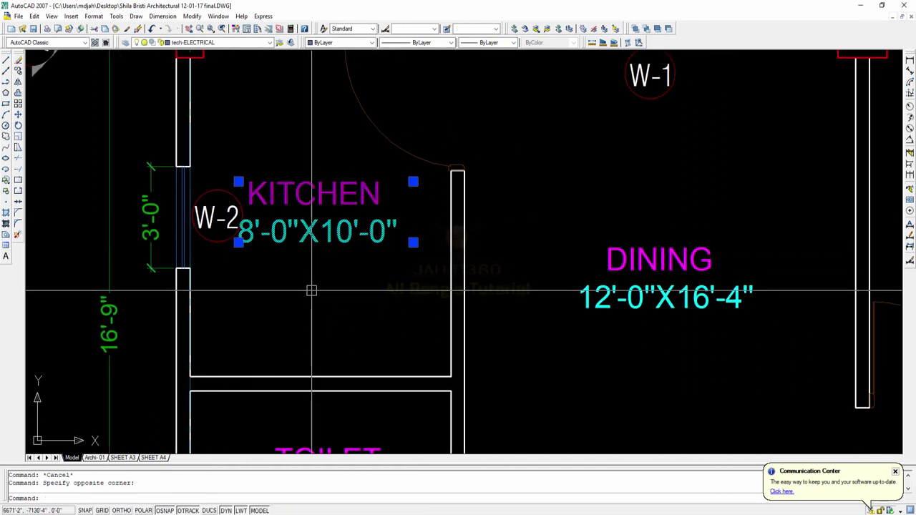
{"action": "type", "text": "m"}
{"action": "key", "text": "space"}
{"action": "left_click", "coordinate": [312, 291]}
{"action": "left_click", "coordinate": [340, 294]}
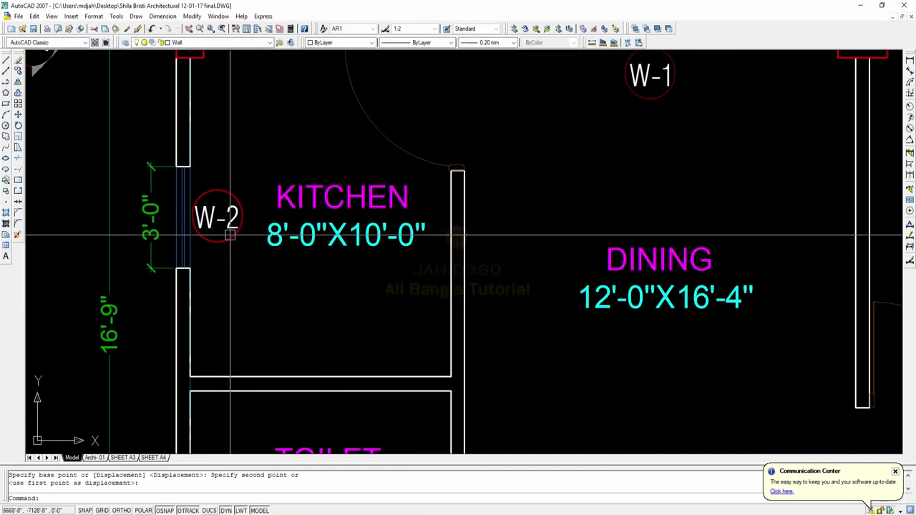
Step: Change the tag text at the kitchen's window to W-3
{"action": "scroll", "coordinate": [204, 224], "scroll_direction": "up", "scroll_amount": 2}
{"action": "double_click", "coordinate": [214, 214]}
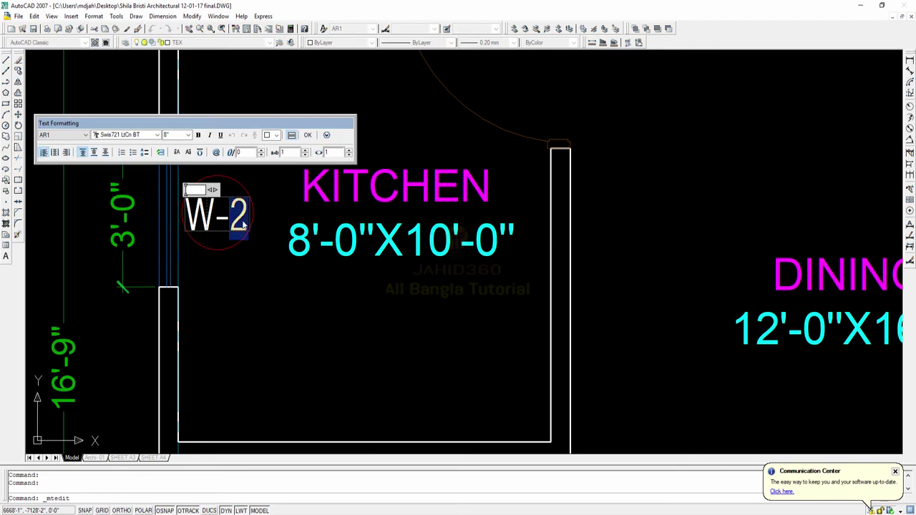
{"action": "left_click", "coordinate": [260, 269]}
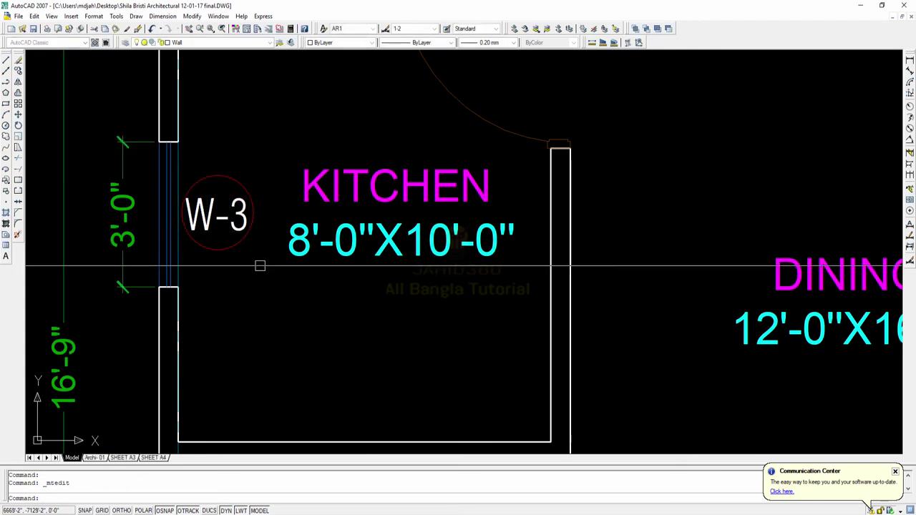
Step: Review the whole floor plan to check which windows carry tags and which are still unlabelled
{"action": "scroll", "coordinate": [234, 249], "scroll_direction": "down", "scroll_amount": 5}
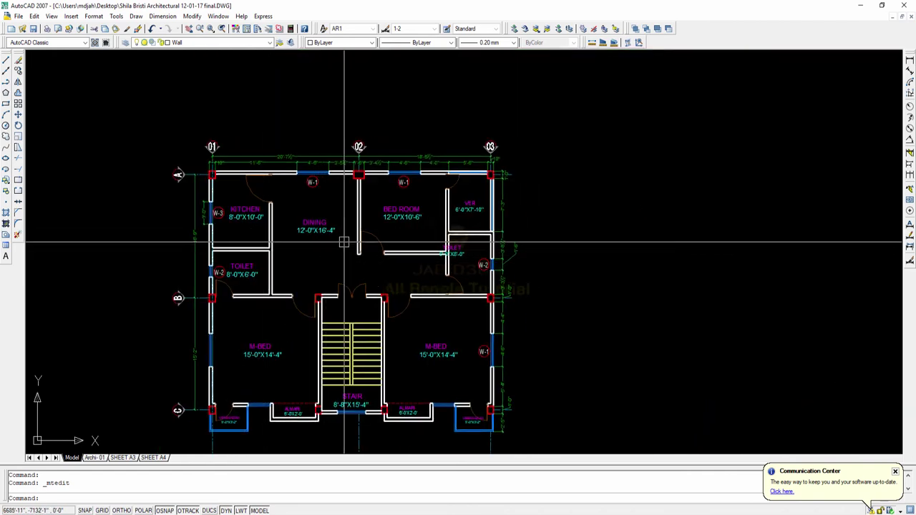
{"action": "scroll", "coordinate": [344, 242], "scroll_direction": "up", "scroll_amount": 3}
{"action": "middle_click_drag", "start_coordinate": [250, 207], "coordinate": [272, 168]}
{"action": "scroll", "coordinate": [240, 154], "scroll_direction": "down", "scroll_amount": 2}
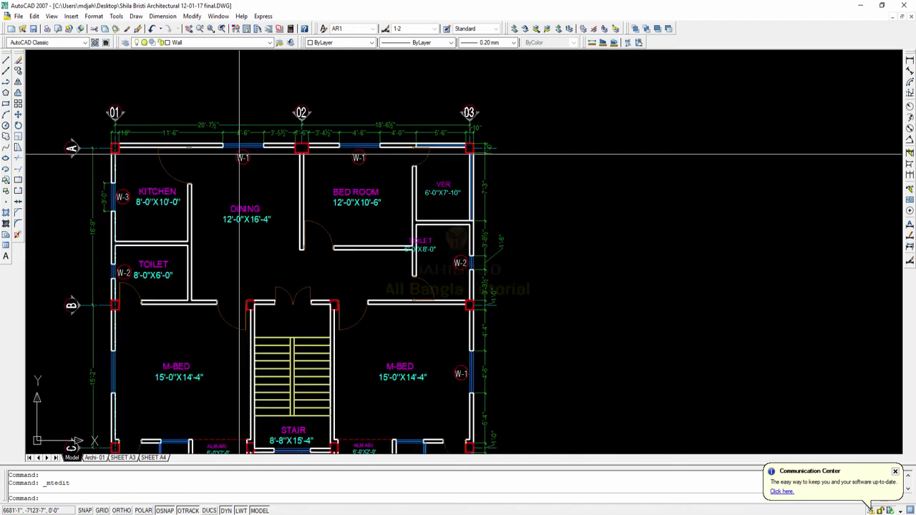
{"action": "middle_click_drag", "start_coordinate": [383, 181], "coordinate": [383, 98]}
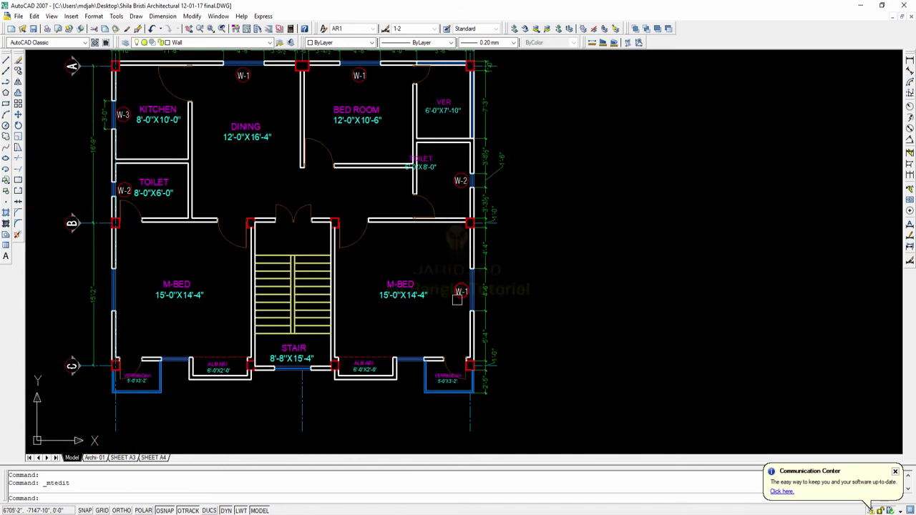
{"action": "middle_click_drag", "start_coordinate": [313, 358], "coordinate": [343, 328]}
{"action": "middle_click_drag", "start_coordinate": [153, 261], "coordinate": [154, 386]}
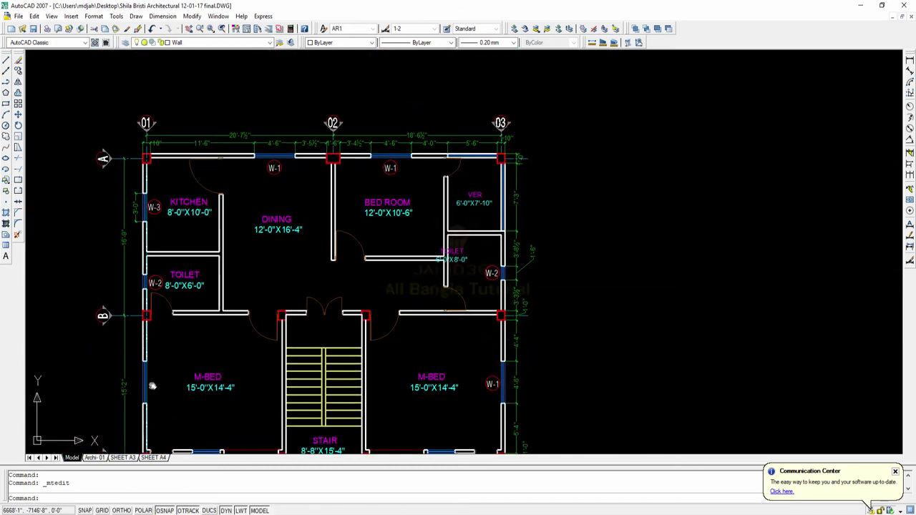
{"action": "middle_click_drag", "start_coordinate": [219, 266], "coordinate": [224, 219]}
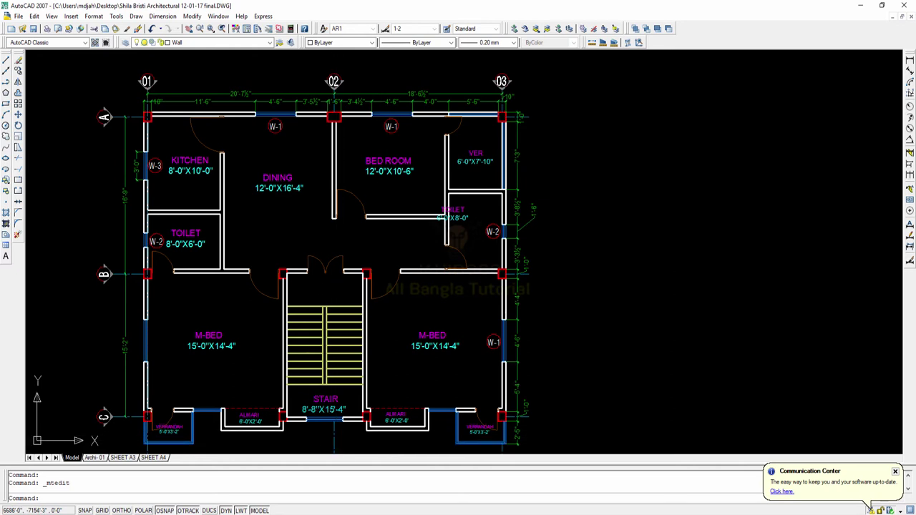
{"action": "scroll", "coordinate": [156, 189], "scroll_direction": "up", "scroll_amount": 4}
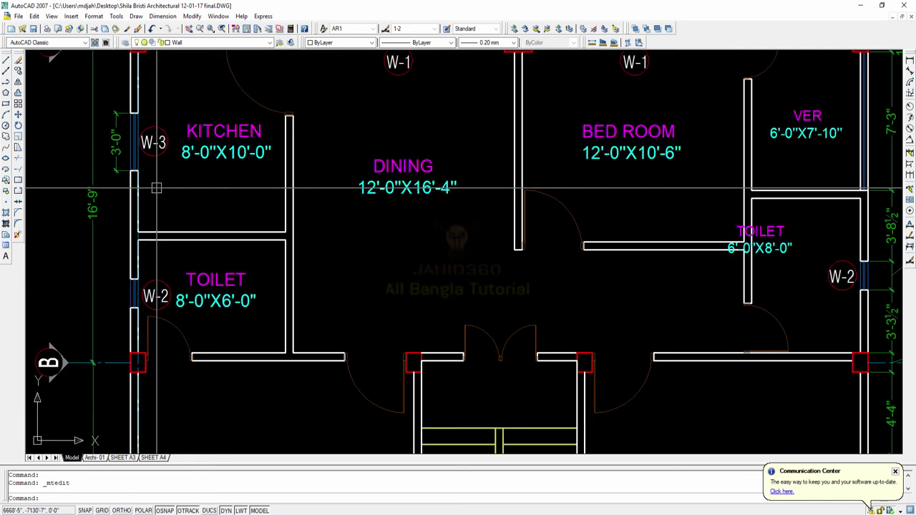
{"action": "scroll", "coordinate": [191, 239], "scroll_direction": "down", "scroll_amount": 5}
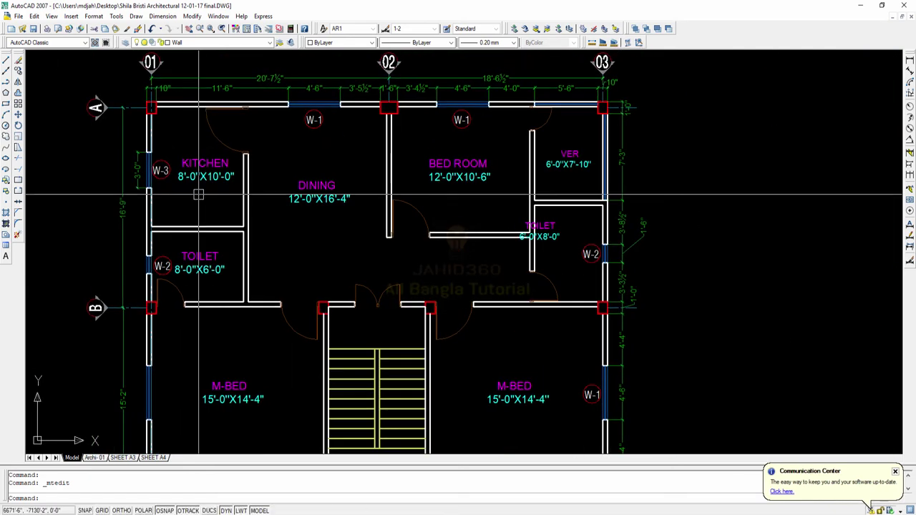
Step: Copy the W-2 window tag of the 8'-0"X6'-0" toilet down to that toilet's door opening
{"action": "scroll", "coordinate": [236, 237], "scroll_direction": "down", "scroll_amount": 4}
{"action": "scroll", "coordinate": [286, 263], "scroll_direction": "up", "scroll_amount": 9}
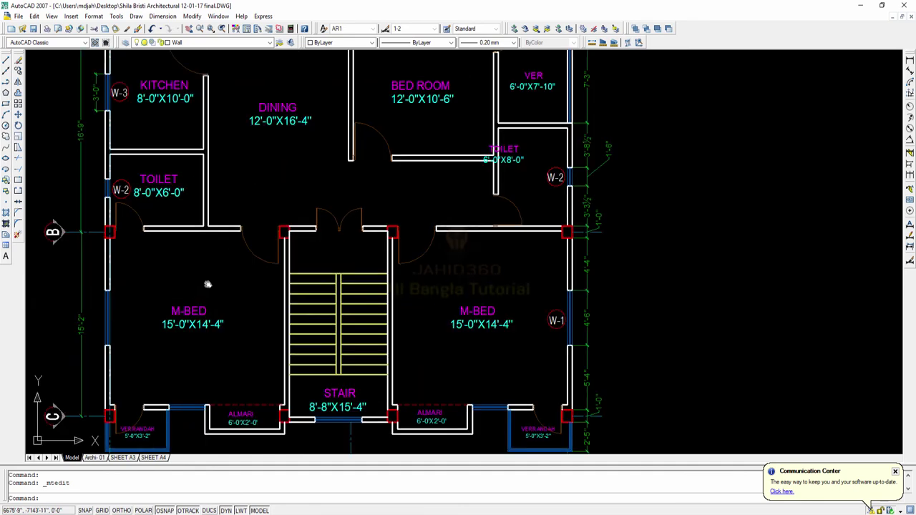
{"action": "scroll", "coordinate": [175, 255], "scroll_direction": "up", "scroll_amount": 3}
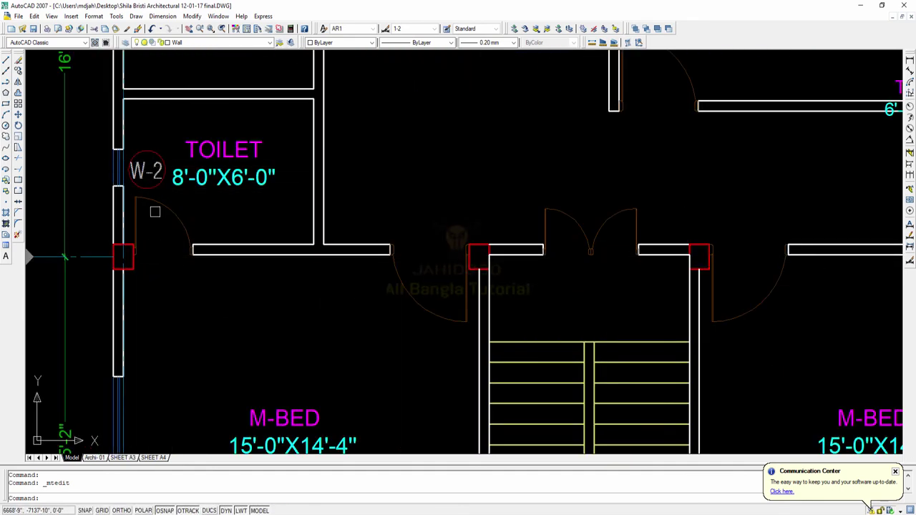
{"action": "scroll", "coordinate": [150, 192], "scroll_direction": "up", "scroll_amount": 3}
{"action": "left_click", "coordinate": [114, 151]}
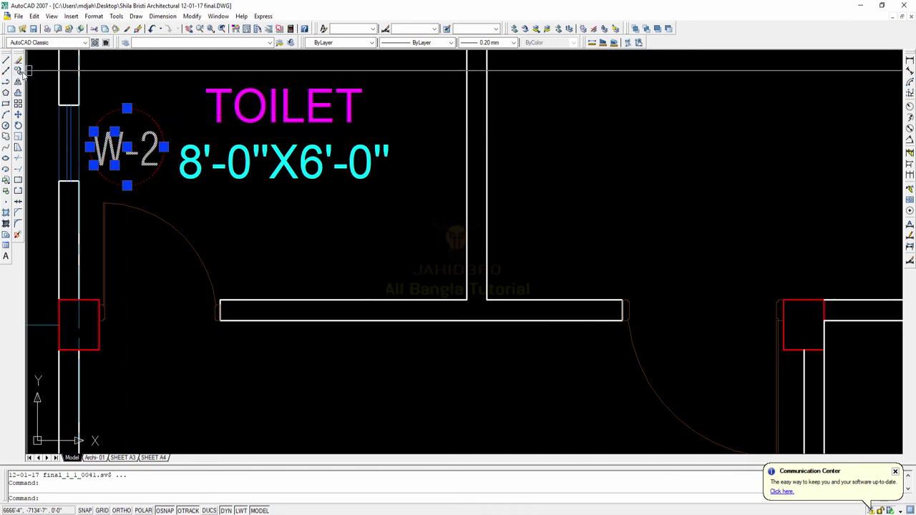
{"action": "left_click", "coordinate": [18, 70]}
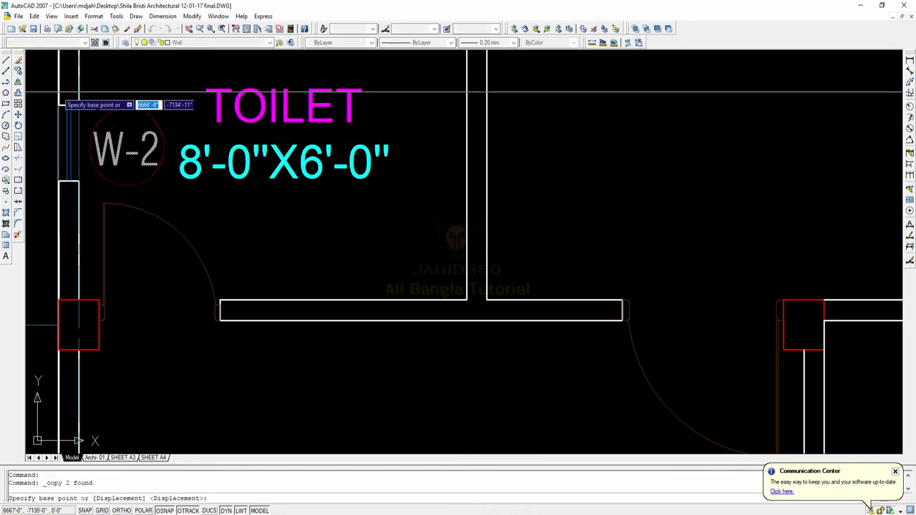
{"action": "left_click", "coordinate": [128, 149]}
{"action": "left_click", "coordinate": [161, 329]}
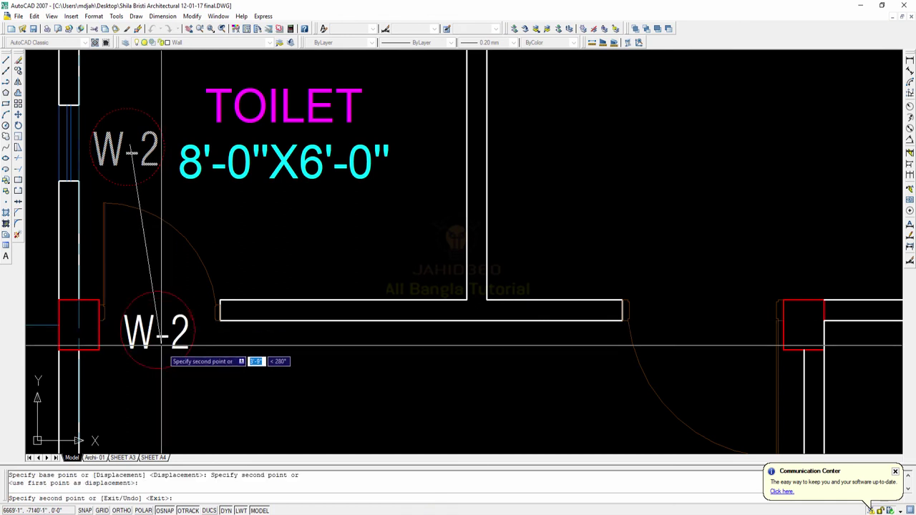
{"action": "key", "text": "Escape"}
Step: Change the copied tag's text at the toilet door to D-2 and shift the text so it sits centred in its circle
{"action": "middle_click_drag", "start_coordinate": [140, 364], "coordinate": [221, 350]}
{"action": "double_click", "coordinate": [224, 321]}
{"action": "double_click", "coordinate": [219, 318]}
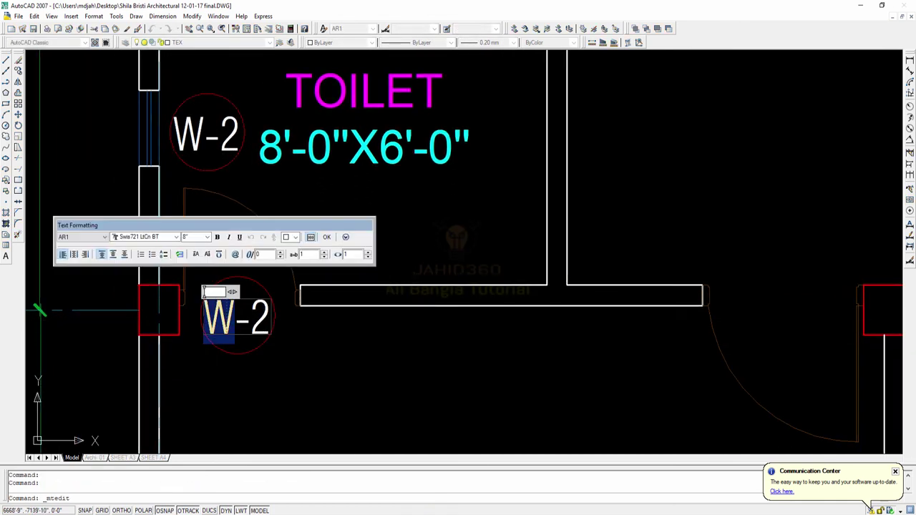
{"action": "left_click", "coordinate": [307, 394]}
{"action": "left_click", "coordinate": [231, 317]}
{"action": "type", "text": "m"}
{"action": "key", "text": "Return"}
{"action": "left_click", "coordinate": [374, 392]}
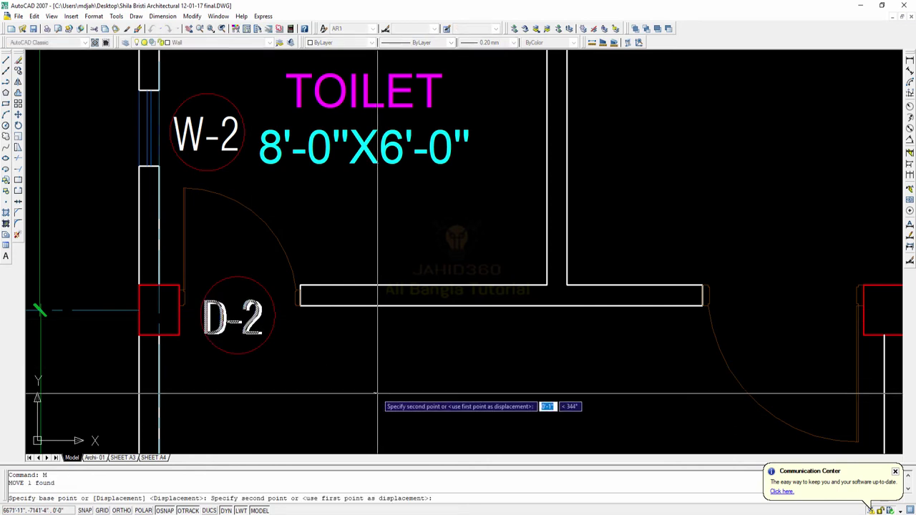
{"action": "left_click", "coordinate": [379, 393]}
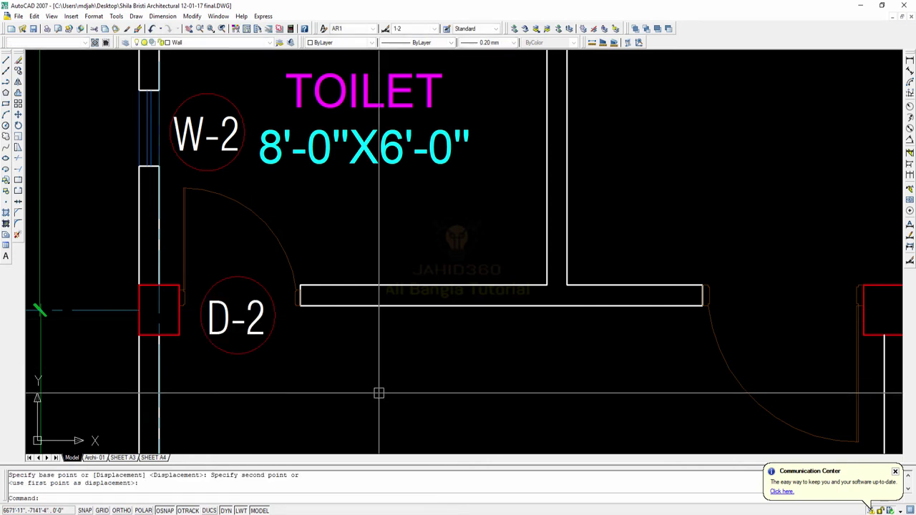
Step: Copy the D-2 tag with its circle to the kitchen door and to the door between the bedroom and VER
{"action": "left_click", "coordinate": [279, 369]}
{"action": "left_click", "coordinate": [231, 309]}
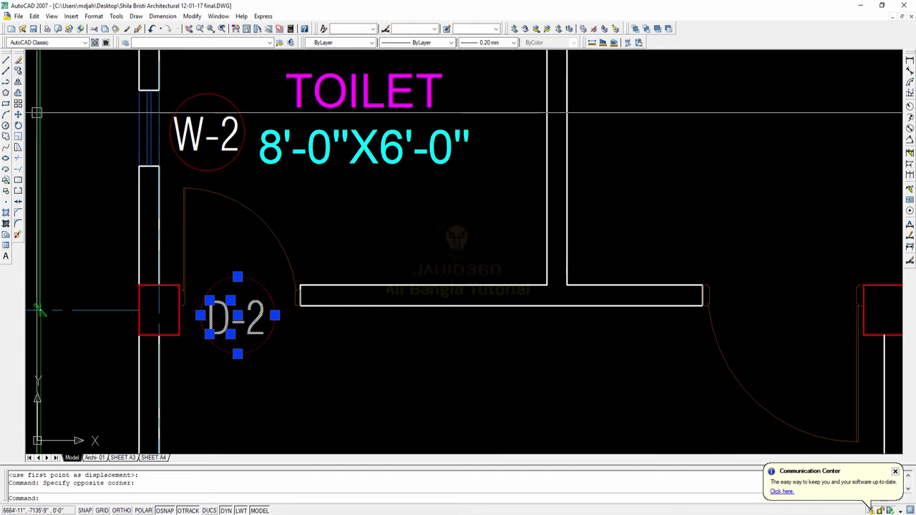
{"action": "left_click", "coordinate": [19, 71]}
{"action": "left_click", "coordinate": [250, 315]}
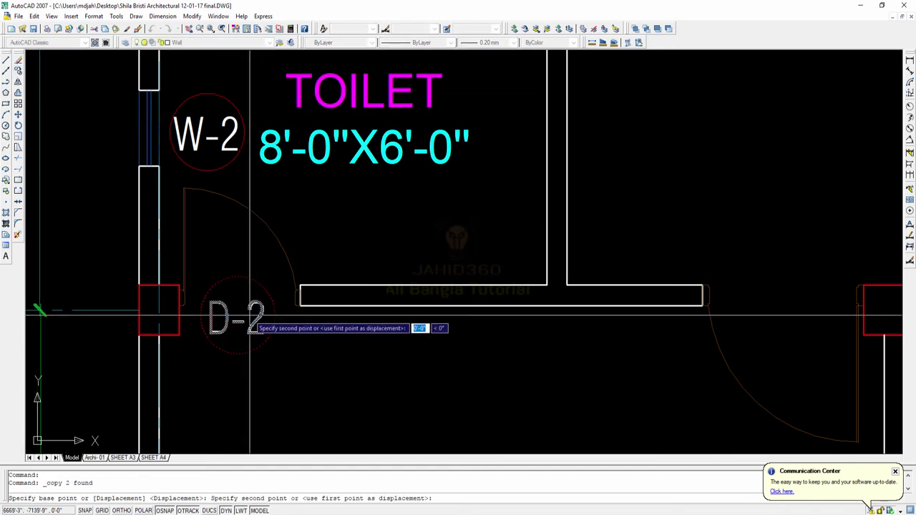
{"action": "scroll", "coordinate": [336, 379], "scroll_direction": "down", "scroll_amount": 5}
{"action": "scroll", "coordinate": [383, 179], "scroll_direction": "up", "scroll_amount": 3}
{"action": "left_click", "coordinate": [385, 172]}
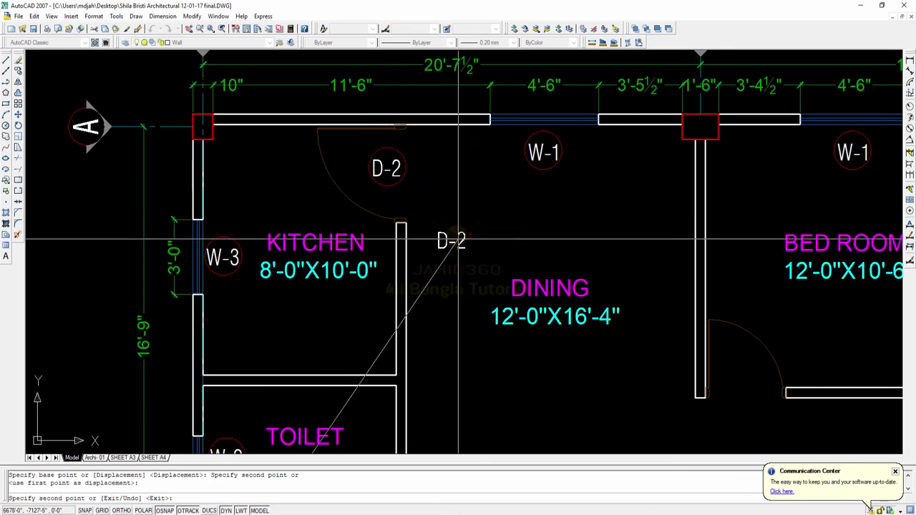
{"action": "scroll", "coordinate": [298, 258], "scroll_direction": "down", "scroll_amount": 2}
{"action": "middle_click_drag", "start_coordinate": [298, 259], "coordinate": [242, 259]}
{"action": "scroll", "coordinate": [570, 161], "scroll_direction": "up", "scroll_amount": 2}
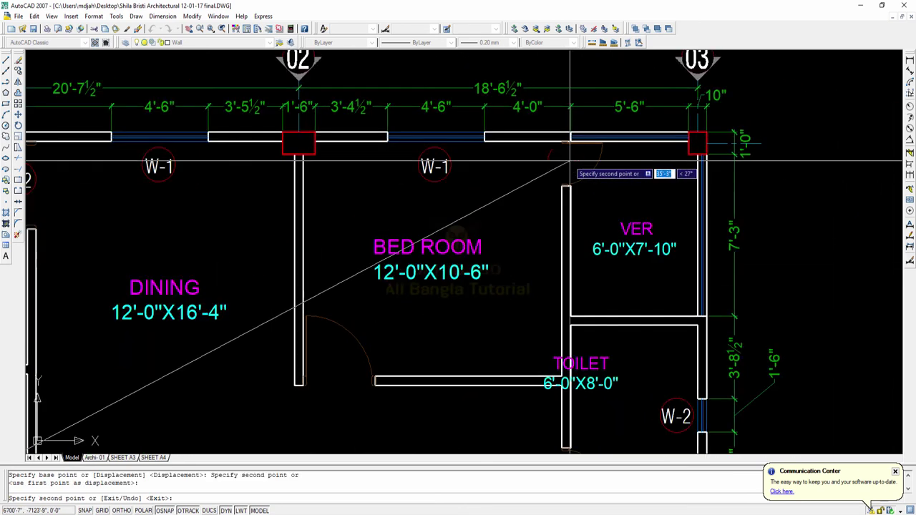
{"action": "left_click", "coordinate": [569, 162]}
Step: Place further D-2 tag copies at the 6'-0"X8'-0" toilet's door and at the doors of both verrandahs
{"action": "middle_click_drag", "start_coordinate": [587, 303], "coordinate": [493, 78]}
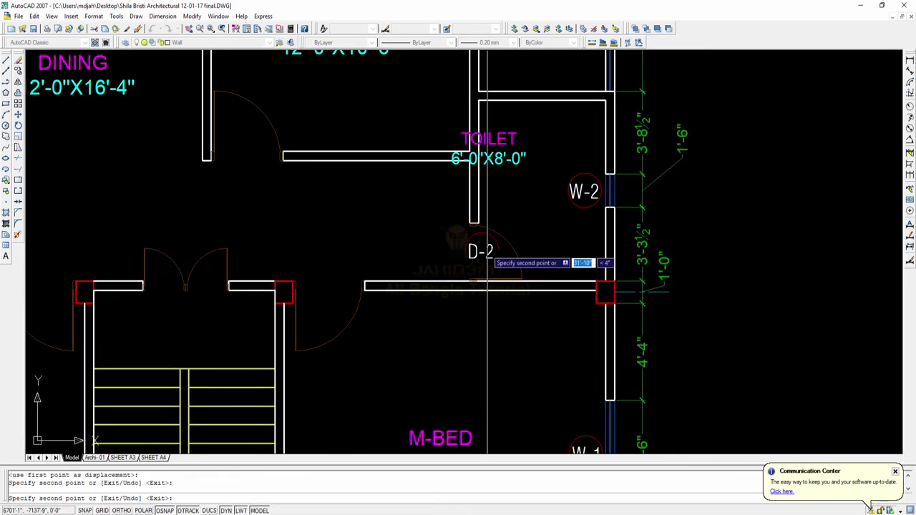
{"action": "scroll", "coordinate": [481, 254], "scroll_direction": "down", "scroll_amount": 4}
{"action": "middle_click_drag", "start_coordinate": [492, 262], "coordinate": [492, 169]}
{"action": "scroll", "coordinate": [508, 294], "scroll_direction": "up", "scroll_amount": 4}
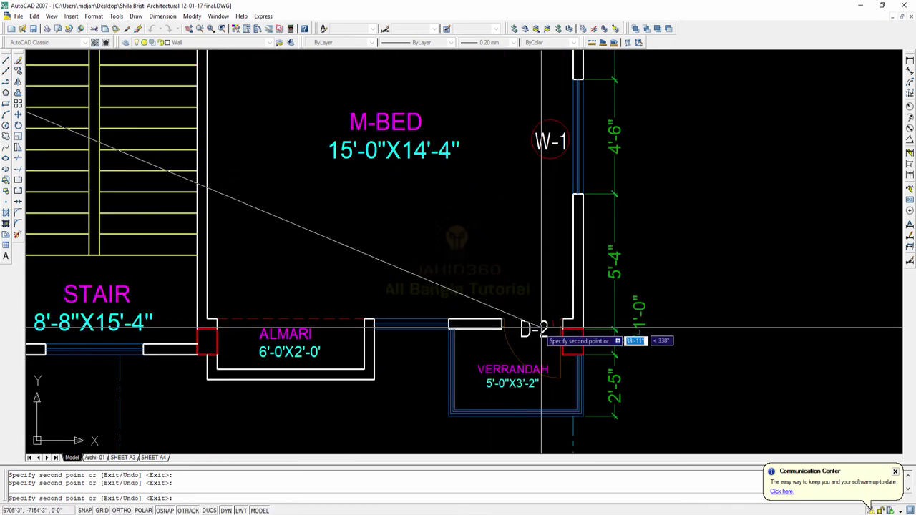
{"action": "scroll", "coordinate": [522, 321], "scroll_direction": "down", "scroll_amount": 2}
{"action": "middle_click_drag", "start_coordinate": [337, 328], "coordinate": [655, 306]}
{"action": "scroll", "coordinate": [211, 303], "scroll_direction": "up", "scroll_amount": 2}
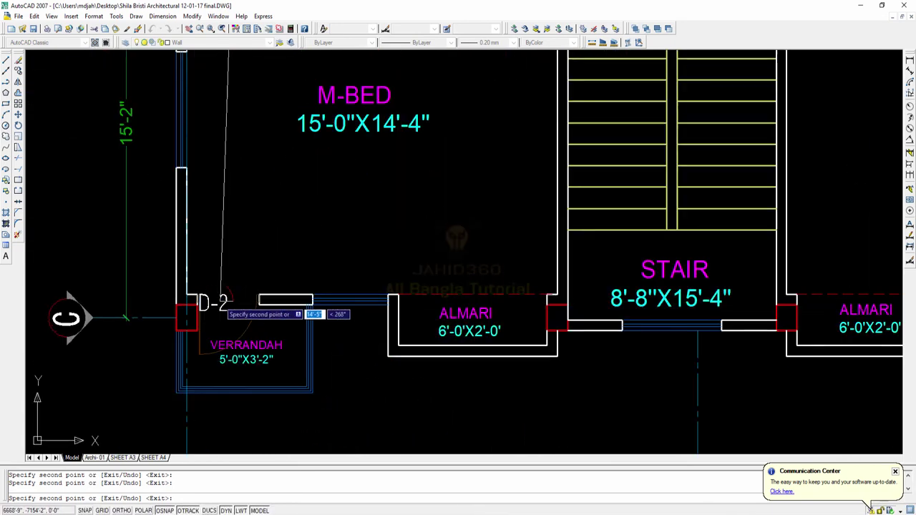
Step: Place a tag copy below the double door at the head of the stair and change its text to D-1
{"action": "scroll", "coordinate": [232, 304], "scroll_direction": "down", "scroll_amount": 3}
{"action": "scroll", "coordinate": [364, 287], "scroll_direction": "up", "scroll_amount": 5}
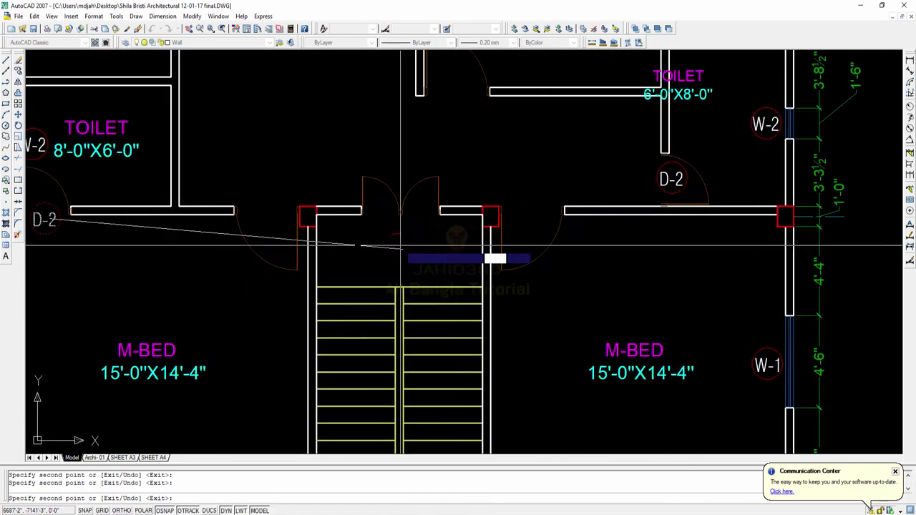
{"action": "left_click", "coordinate": [405, 235]}
{"action": "key", "text": "Escape"}
{"action": "double_click", "coordinate": [405, 237]}
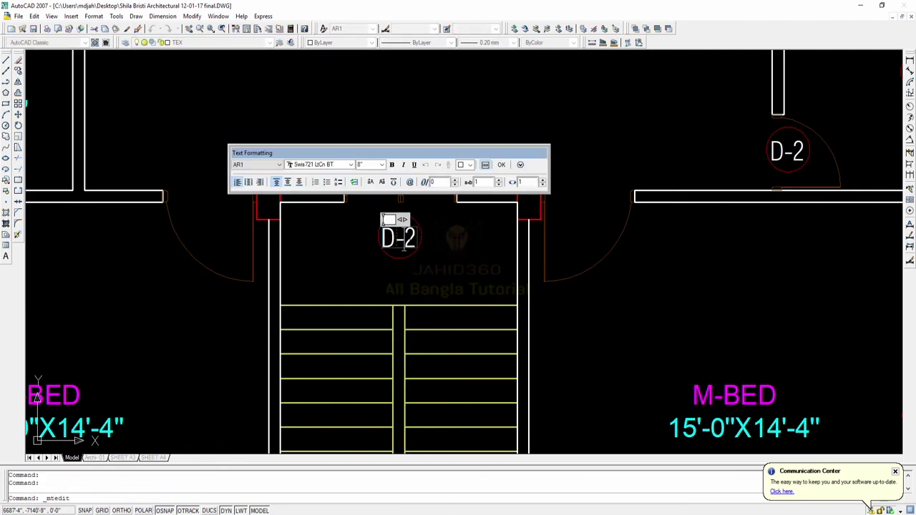
{"action": "left_click", "coordinate": [463, 271]}
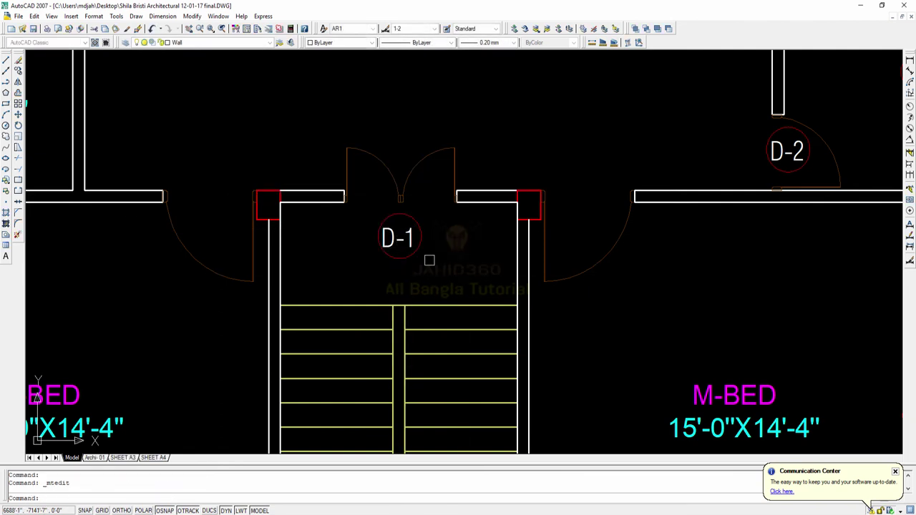
Step: Copy the D-1 tag to the door of the M-BED west of the stair and change the copy's text to D-3
{"action": "left_click_drag", "start_coordinate": [429, 270], "coordinate": [368, 225]}
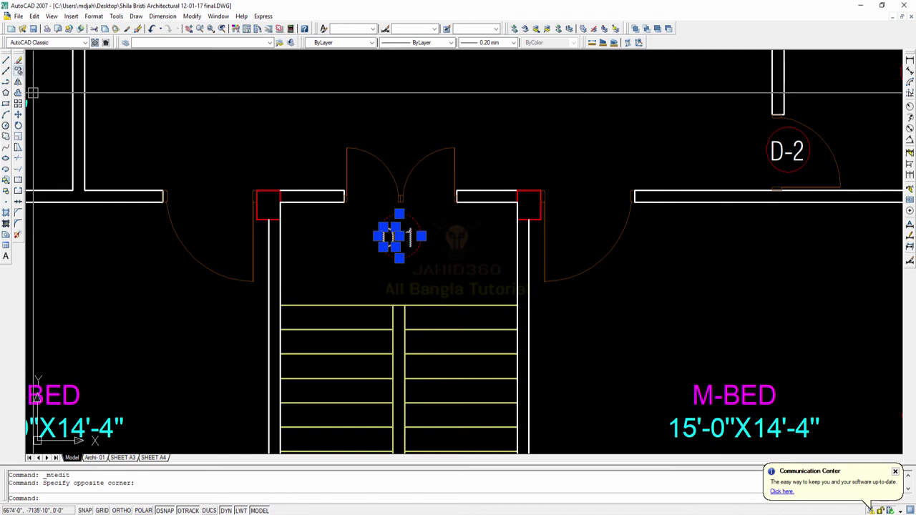
{"action": "left_click", "coordinate": [18, 71]}
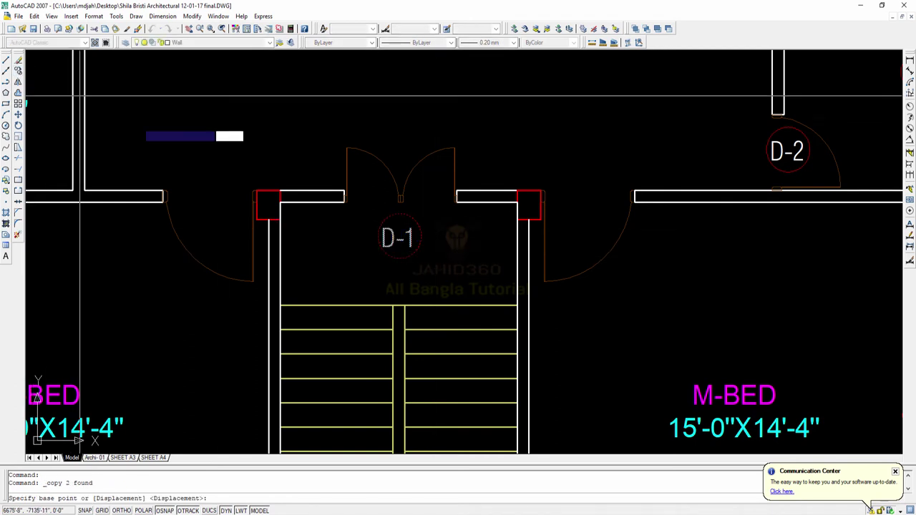
{"action": "left_click", "coordinate": [391, 233]}
{"action": "left_click", "coordinate": [208, 204]}
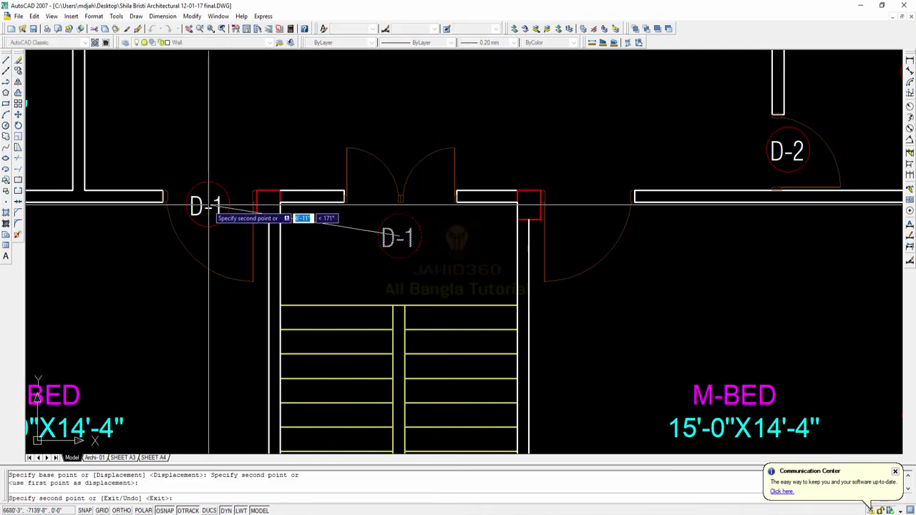
{"action": "key", "text": "Escape"}
{"action": "scroll", "coordinate": [213, 204], "scroll_direction": "up", "scroll_amount": 4}
{"action": "double_click", "coordinate": [217, 202]}
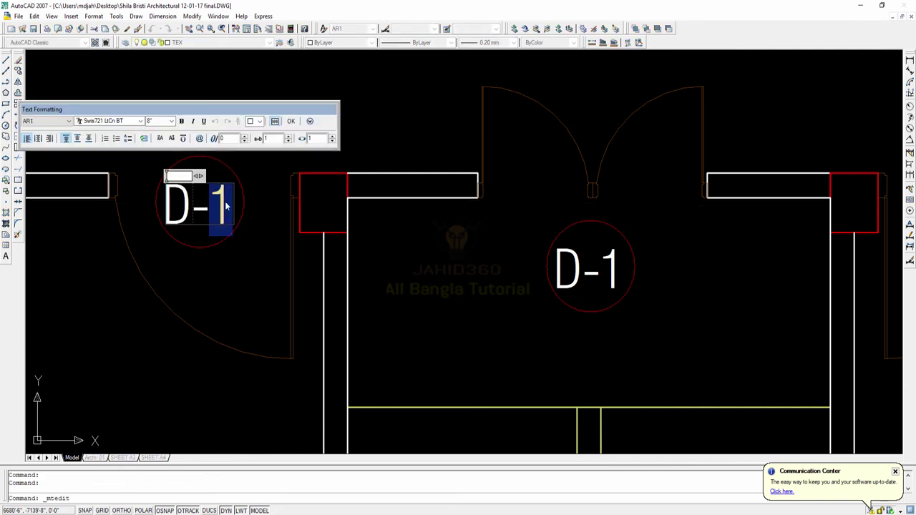
{"action": "left_click", "coordinate": [259, 271]}
Step: Copy the D-3 tag to the door of the M-BED east of the stair and to the BED ROOM door
{"action": "left_click", "coordinate": [199, 215]}
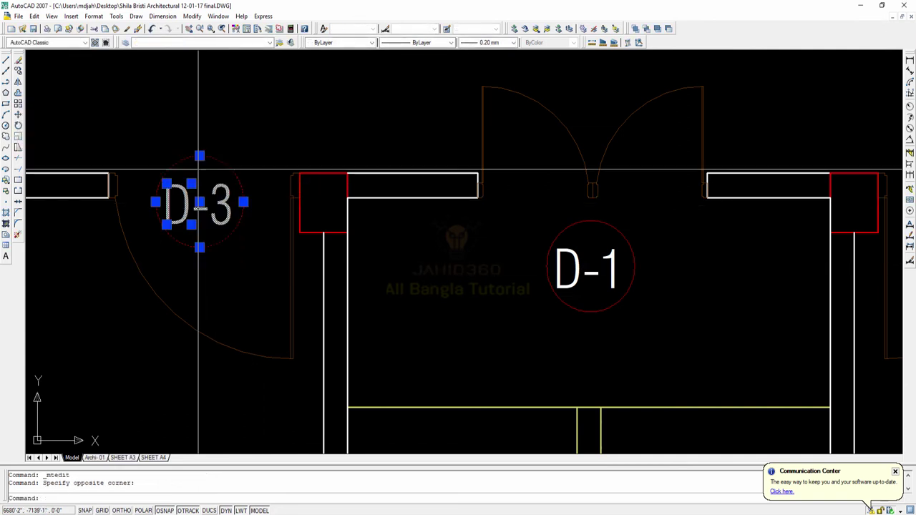
{"action": "left_click", "coordinate": [19, 70]}
{"action": "left_click", "coordinate": [199, 204]}
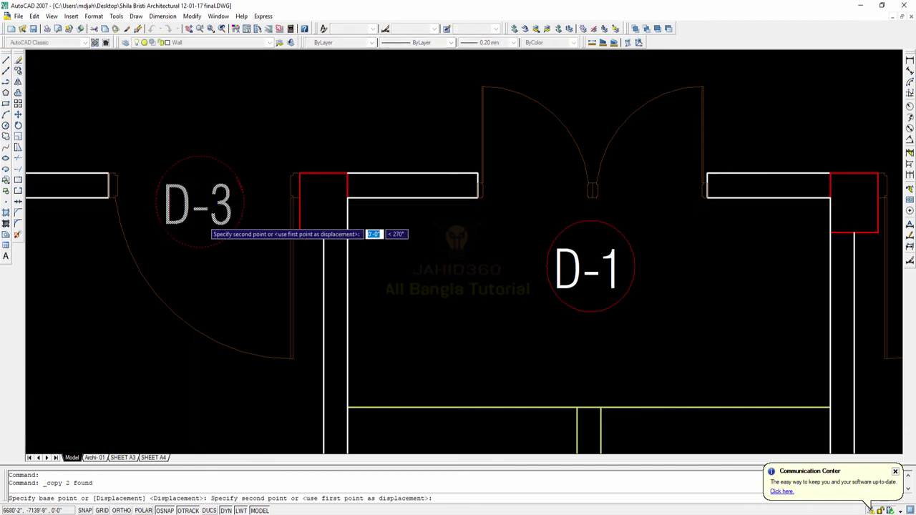
{"action": "scroll", "coordinate": [276, 259], "scroll_direction": "down", "scroll_amount": 4}
{"action": "scroll", "coordinate": [431, 244], "scroll_direction": "up", "scroll_amount": 2}
{"action": "left_click", "coordinate": [466, 252]}
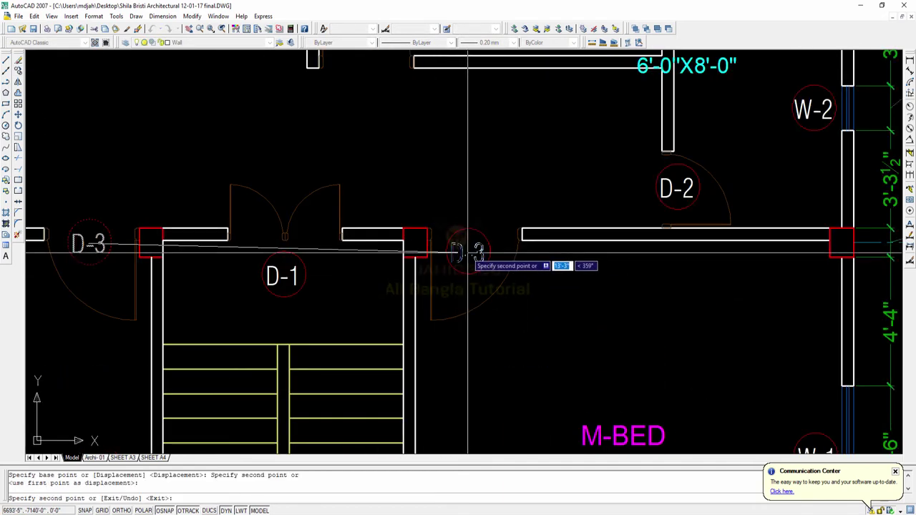
{"action": "middle_click_drag", "start_coordinate": [465, 253], "coordinate": [455, 383]}
{"action": "left_click", "coordinate": [362, 200]}
{"action": "scroll", "coordinate": [454, 287], "scroll_direction": "down", "scroll_amount": 5}
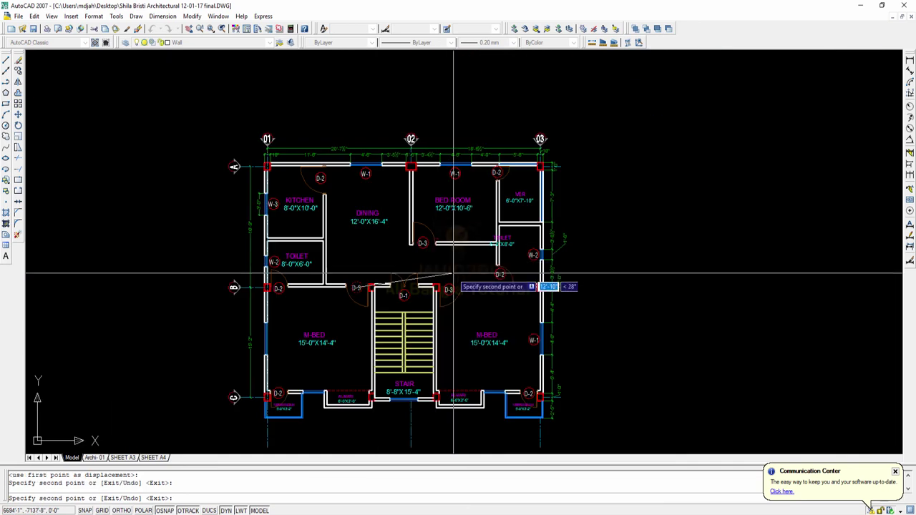
{"action": "key", "text": "Escape"}
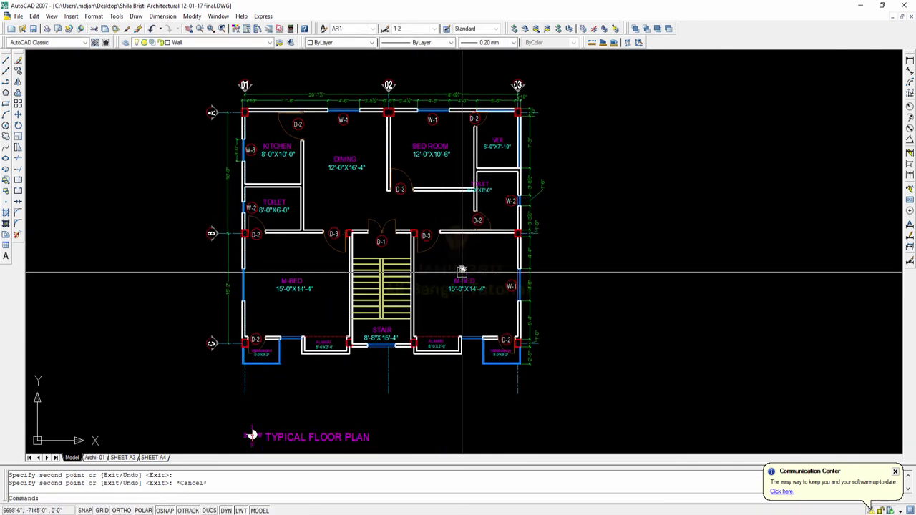
Step: Examine the window and door schedule tables beneath the 1ST FLOOR PLAN drawing as a layout reference
{"action": "middle_click_drag", "start_coordinate": [462, 273], "coordinate": [440, 259]}
{"action": "scroll", "coordinate": [294, 329], "scroll_direction": "up", "scroll_amount": 2}
{"action": "scroll", "coordinate": [294, 322], "scroll_direction": "down", "scroll_amount": 4}
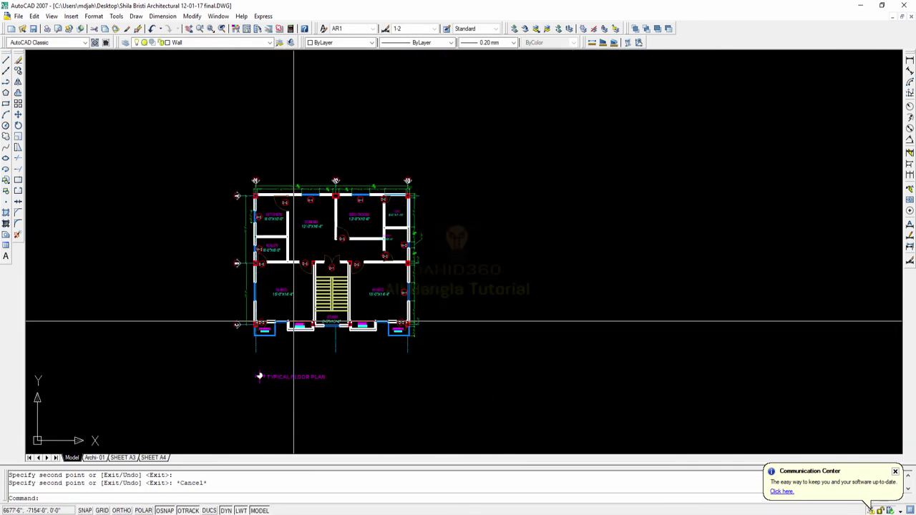
{"action": "scroll", "coordinate": [326, 261], "scroll_direction": "down", "scroll_amount": 3}
{"action": "middle_click_drag", "start_coordinate": [327, 256], "coordinate": [302, 433]}
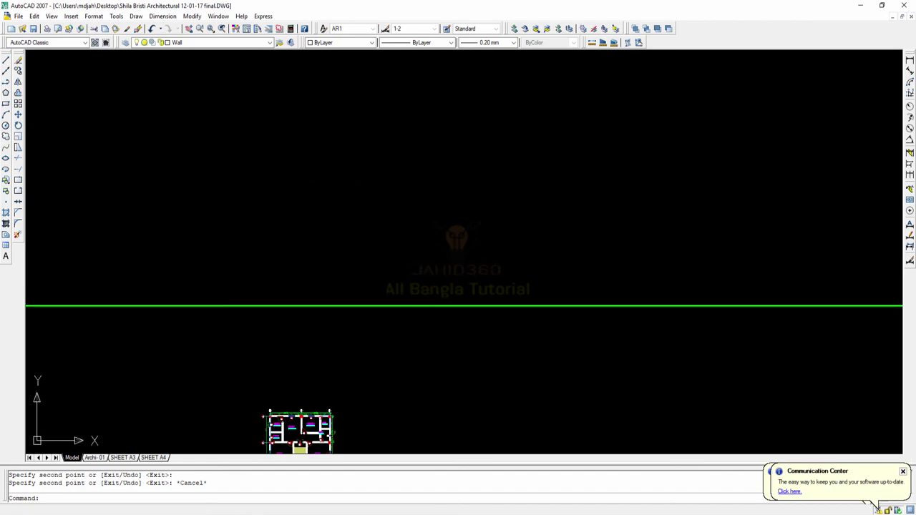
{"action": "scroll", "coordinate": [296, 223], "scroll_direction": "down", "scroll_amount": 3}
{"action": "middle_click_drag", "start_coordinate": [296, 223], "coordinate": [282, 280]}
{"action": "scroll", "coordinate": [277, 212], "scroll_direction": "up", "scroll_amount": 6}
{"action": "middle_click_drag", "start_coordinate": [291, 206], "coordinate": [300, 152]}
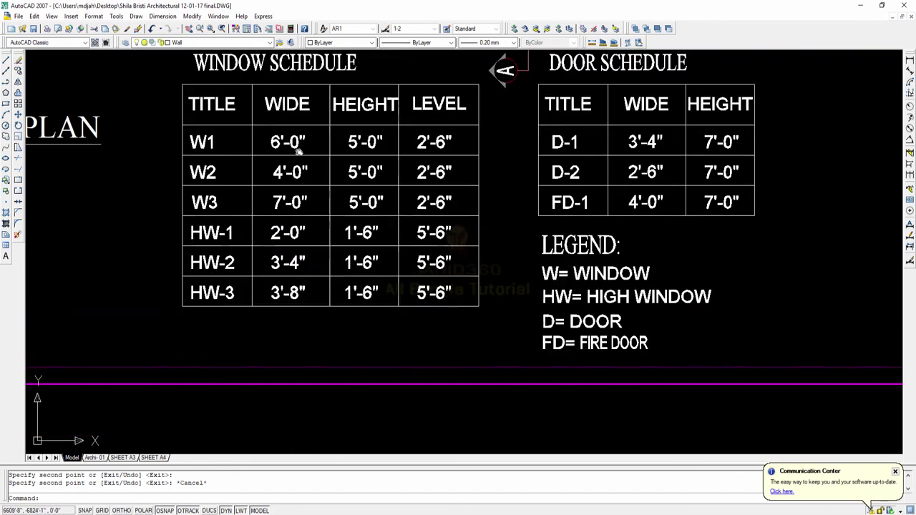
{"action": "scroll", "coordinate": [299, 147], "scroll_direction": "down", "scroll_amount": 4}
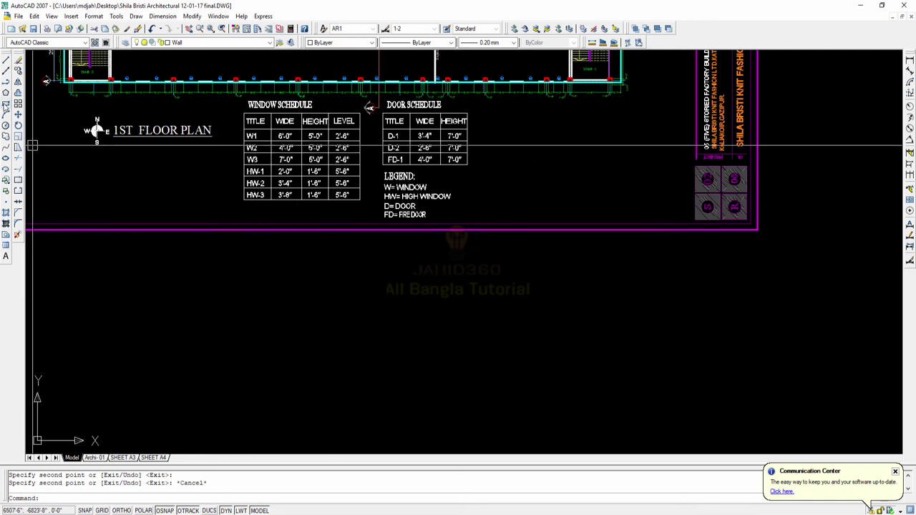
Step: Draw a nearly square rectangle in the empty area below the sheet border, beneath the window schedule, as a table outline
{"action": "left_click", "coordinate": [4, 102]}
{"action": "left_click", "coordinate": [241, 273]}
{"action": "left_click", "coordinate": [376, 419]}
{"action": "middle_click_drag", "start_coordinate": [389, 403], "coordinate": [397, 373]}
{"action": "key", "text": "Escape"}
{"action": "key", "text": "Escape"}
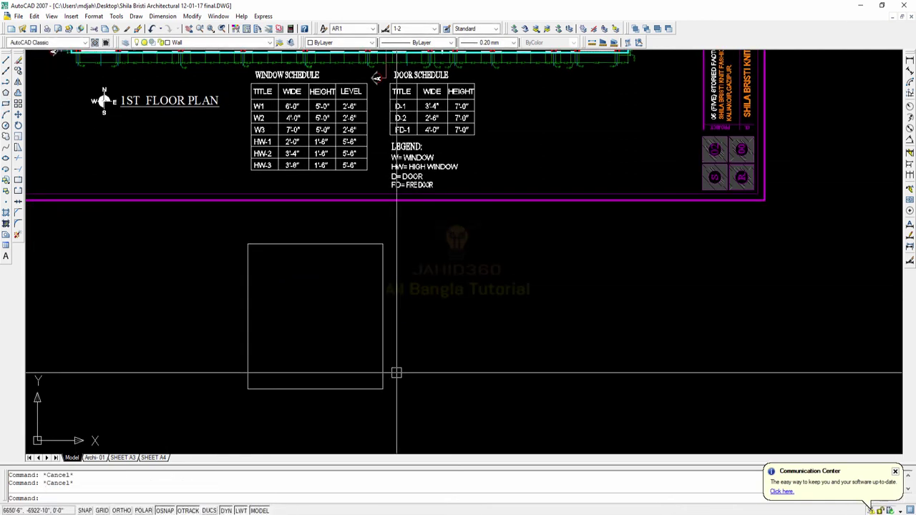
Step: Draw a vertical line across the rectangle from its upper to its lower edge, about a quarter of its width from the east side
{"action": "type", "text": "L"}
{"action": "key", "text": "Return"}
{"action": "left_click", "coordinate": [348, 245]}
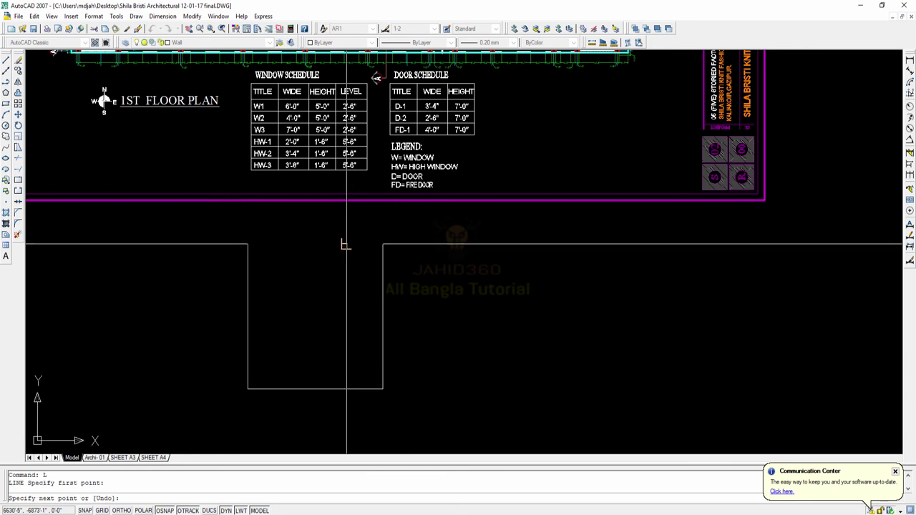
{"action": "left_click", "coordinate": [345, 389]}
{"action": "key", "text": "Return"}
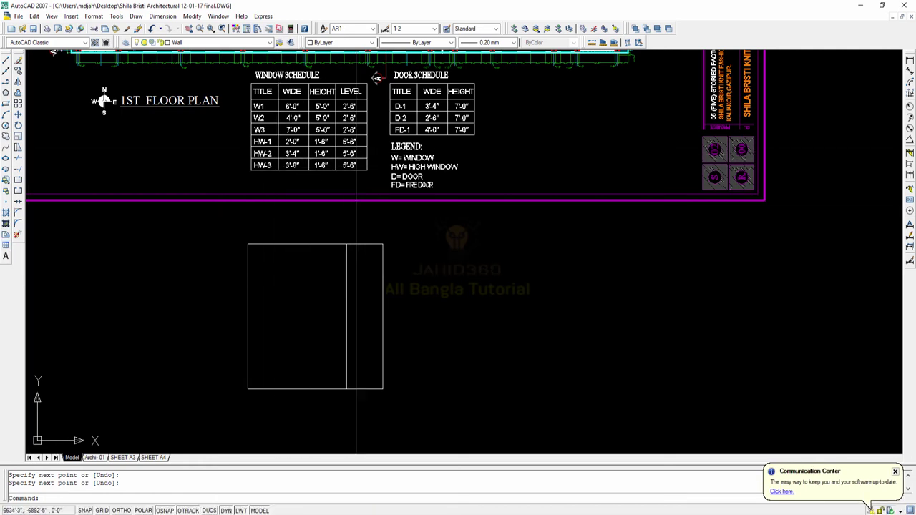
{"action": "key", "text": "Escape"}
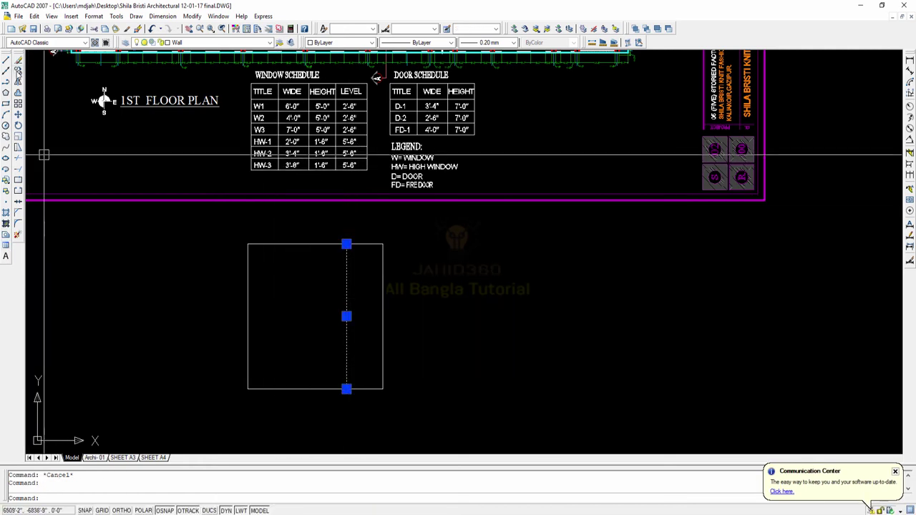
Step: Offset the table's vertical line westward twice at equal spacing to divide the rectangle into four columns
{"action": "key", "text": "Escape"}
{"action": "key", "text": "Return"}
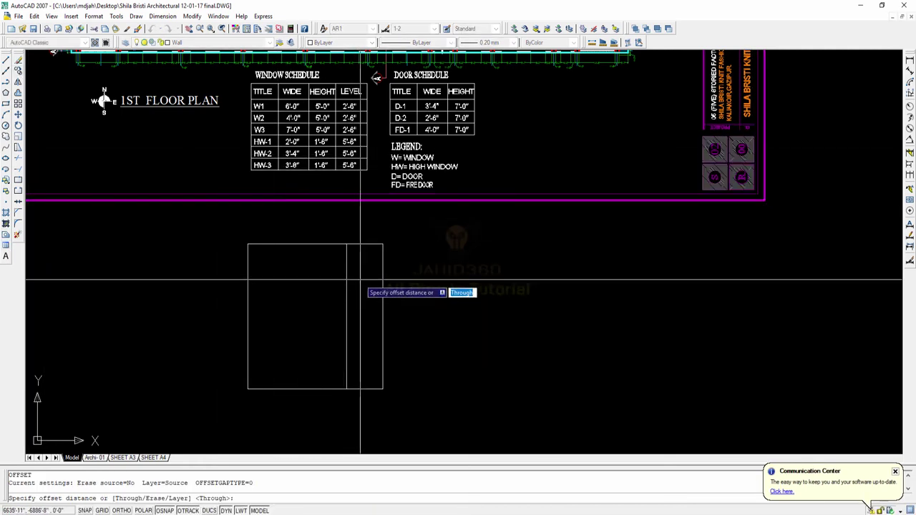
{"action": "left_click", "coordinate": [347, 282]}
{"action": "left_click", "coordinate": [315, 281]}
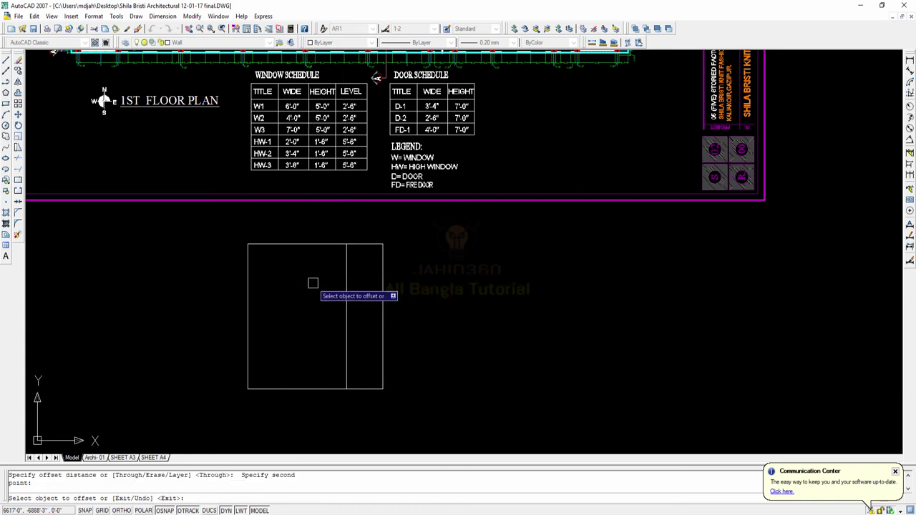
{"action": "left_click", "coordinate": [346, 293]}
{"action": "left_click", "coordinate": [298, 293]}
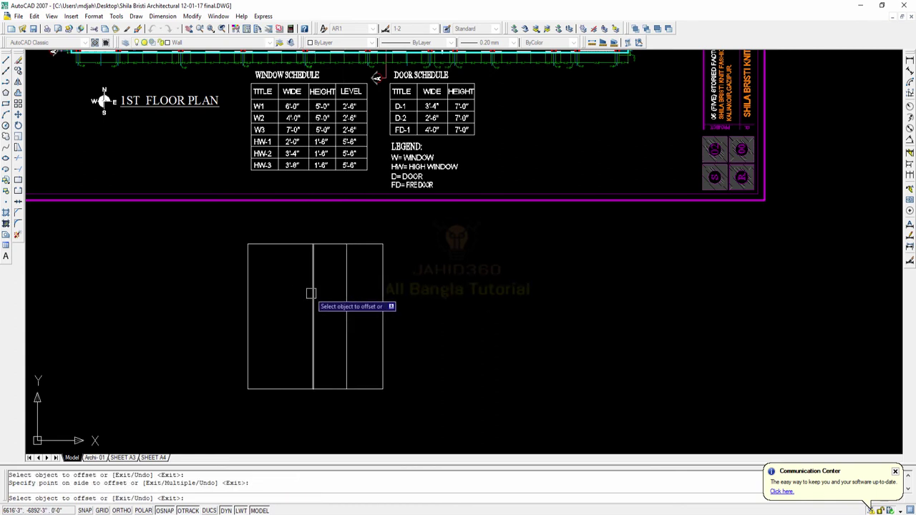
{"action": "left_click", "coordinate": [312, 293]}
{"action": "left_click", "coordinate": [300, 293]}
{"action": "key", "text": "Escape"}
Step: Draw a horizontal line across the full table width, about an eighth of its height below the upper edge, for the header row
{"action": "key", "text": "Return"}
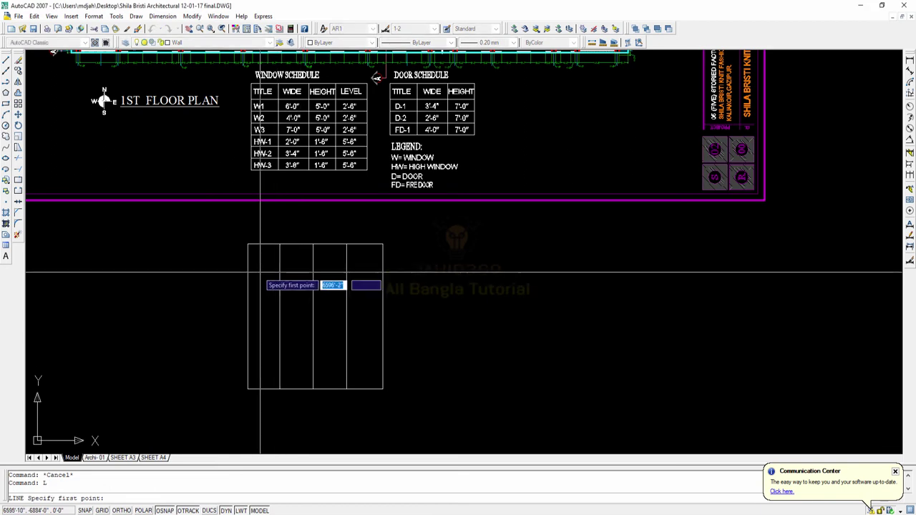
{"action": "left_click", "coordinate": [249, 262]}
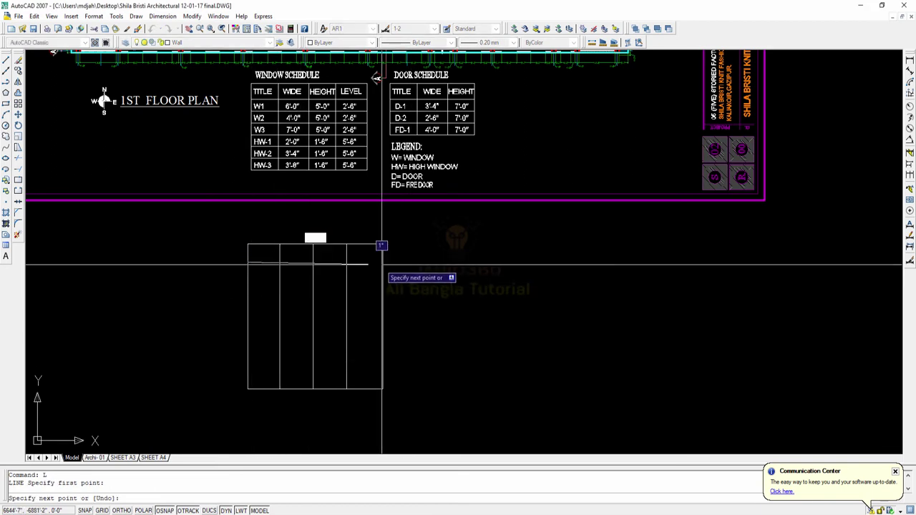
{"action": "key", "text": "Escape"}
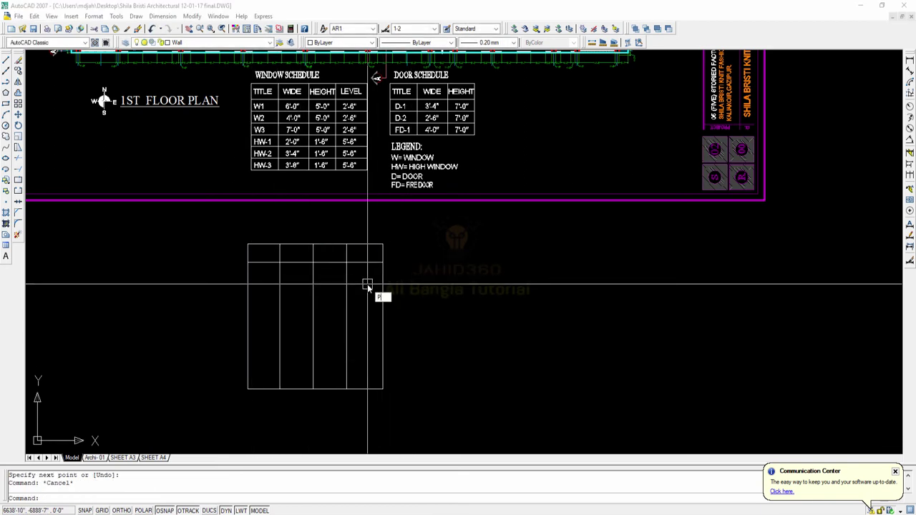
Step: Offset the header's horizontal line downward three times at the existing offset distance to form the table's rows
{"action": "type", "text": "o"}
{"action": "key", "text": "Return"}
{"action": "key", "text": "Return"}
{"action": "left_click", "coordinate": [364, 262]}
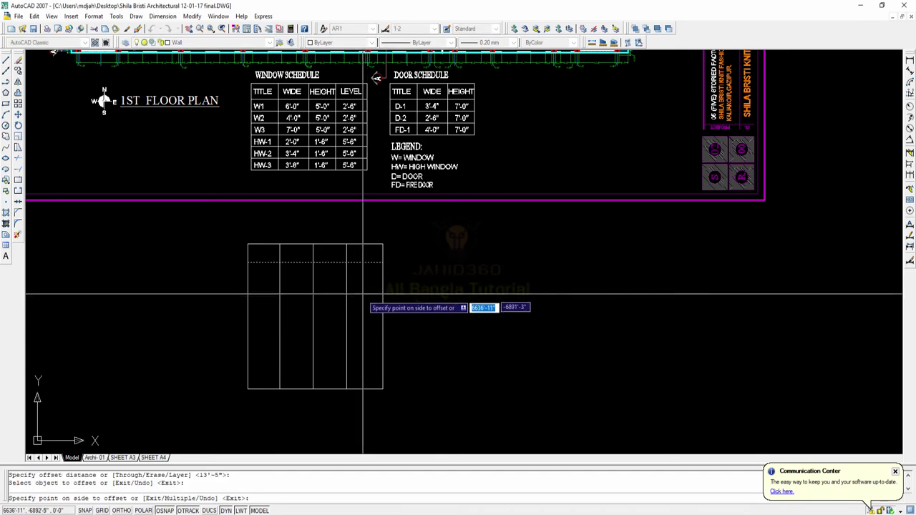
{"action": "left_click", "coordinate": [365, 290]}
{"action": "left_click", "coordinate": [364, 297]}
{"action": "left_click", "coordinate": [359, 331]}
{"action": "left_click", "coordinate": [360, 332]}
{"action": "left_click", "coordinate": [362, 351]}
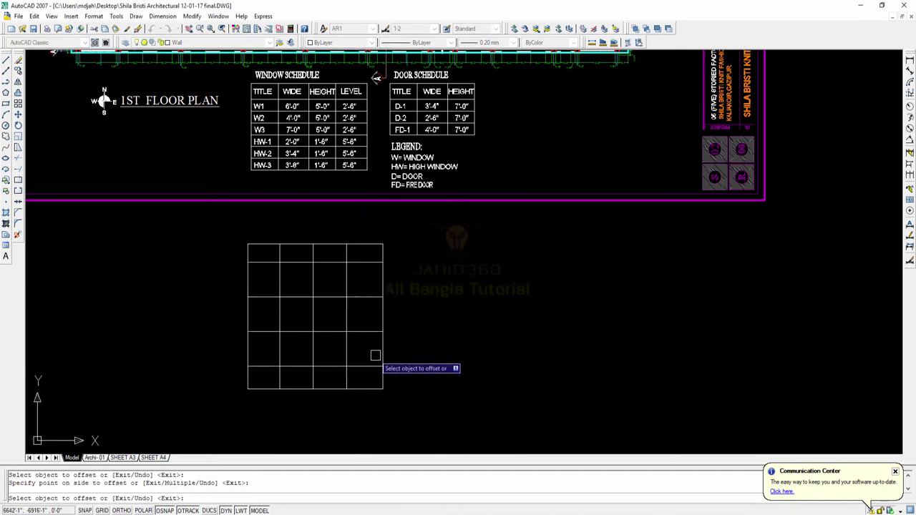
{"action": "scroll", "coordinate": [421, 354], "scroll_direction": "down", "scroll_amount": 1}
{"action": "scroll", "coordinate": [318, 190], "scroll_direction": "up", "scroll_amount": 3}
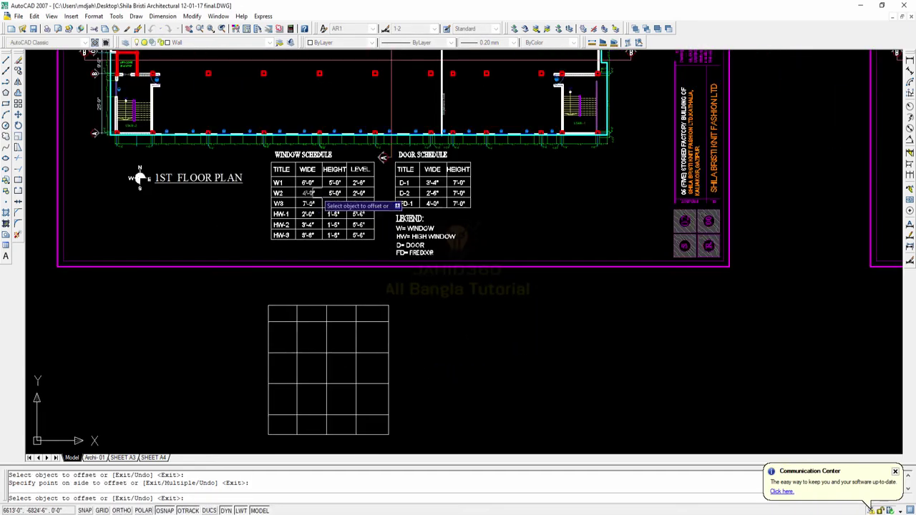
{"action": "key", "text": "Escape"}
Step: Try to stretch the lower part of the table upward to reduce the height of the second row
{"action": "middle_click_drag", "start_coordinate": [451, 382], "coordinate": [438, 327]}
{"action": "left_click", "coordinate": [450, 358]}
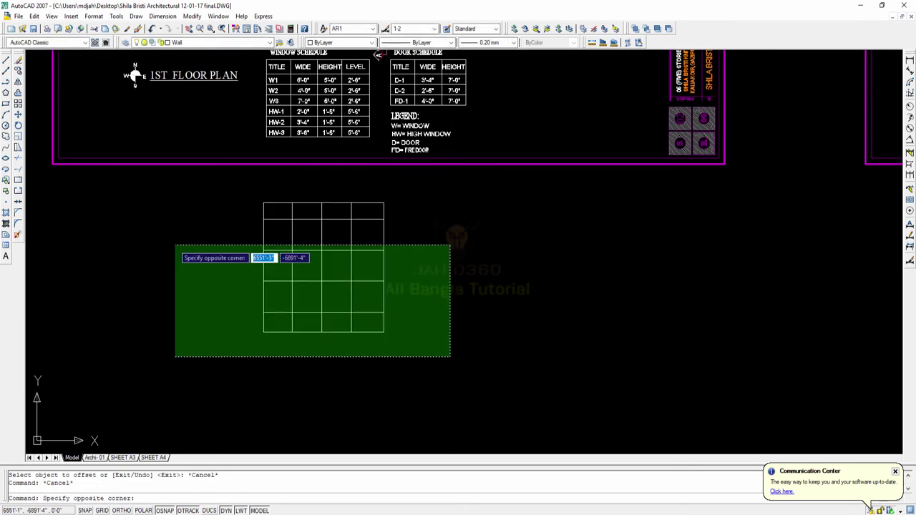
{"action": "left_click", "coordinate": [176, 246]}
{"action": "type", "text": "s"}
{"action": "key", "text": "space"}
{"action": "left_click", "coordinate": [459, 310]}
{"action": "left_click", "coordinate": [458, 297]}
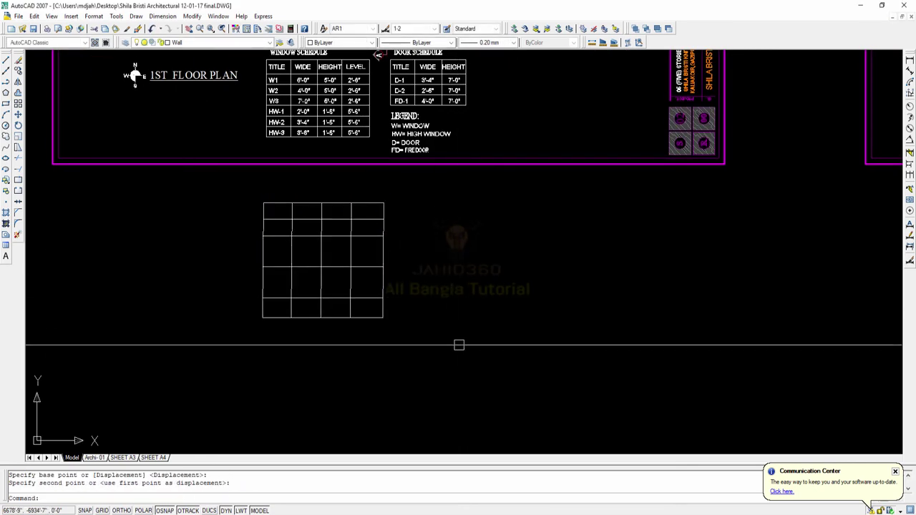
{"action": "key", "text": "ctrl+z"}
Step: Stretch the lower part of the table straight up with Ortho on, making the second row about as tall as the header row
{"action": "left_click", "coordinate": [467, 366]}
{"action": "left_click", "coordinate": [227, 238]}
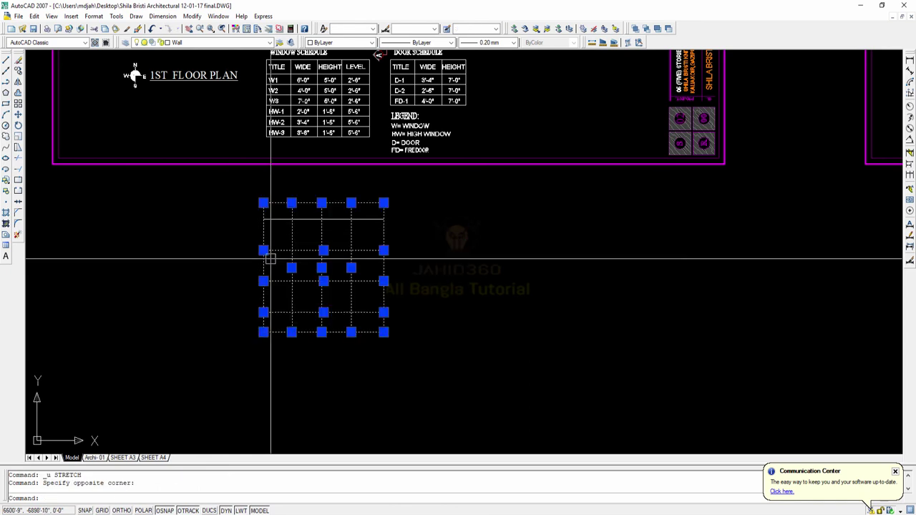
{"action": "type", "text": "s"}
{"action": "key", "text": "space"}
{"action": "left_click", "coordinate": [441, 312]}
{"action": "key", "text": "F8"}
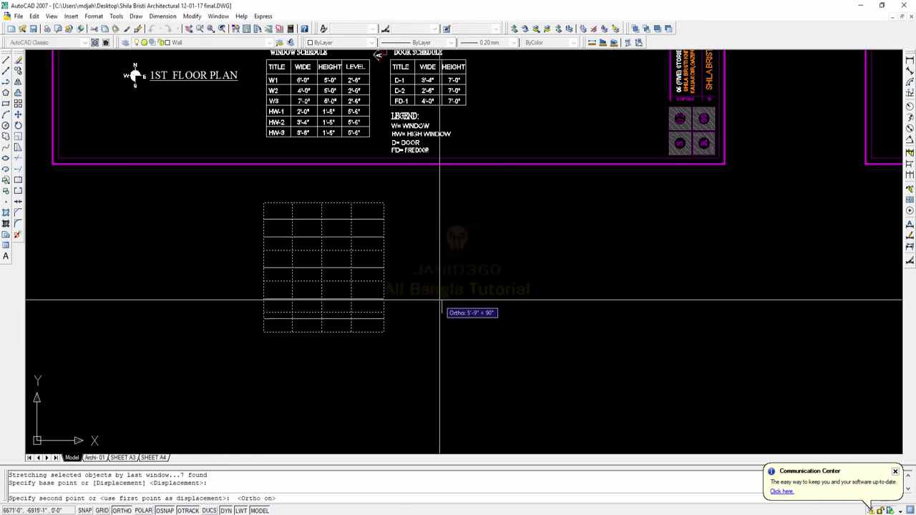
{"action": "left_click", "coordinate": [439, 312]}
Step: Stretch the table part below the second row straight up so the third row roughly matches the rows above
{"action": "left_click", "coordinate": [239, 255]}
{"action": "type", "text": "s"}
{"action": "key", "text": "space"}
{"action": "left_click", "coordinate": [460, 289]}
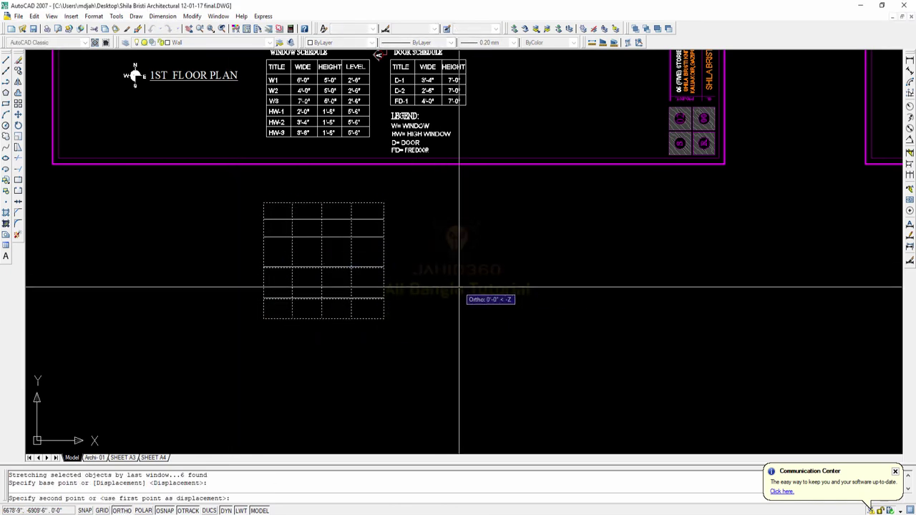
{"action": "left_click", "coordinate": [459, 278]}
Step: Stretch the lower table lines straight up to shorten the fourth row, and adjust the bottom edge to even out the last row
{"action": "left_click", "coordinate": [447, 333]}
{"action": "left_click", "coordinate": [231, 278]}
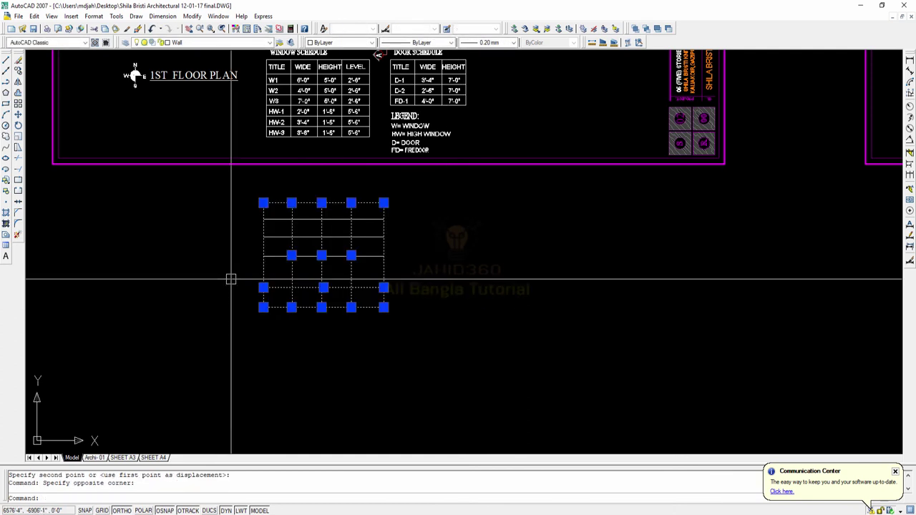
{"action": "key", "text": "space"}
{"action": "left_click", "coordinate": [434, 290]}
{"action": "left_click", "coordinate": [436, 278]}
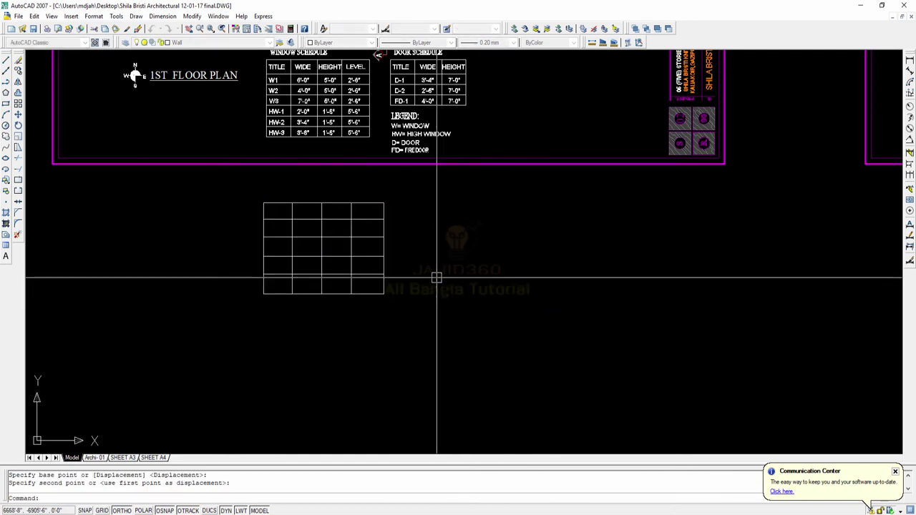
{"action": "key", "text": "space"}
{"action": "left_click", "coordinate": [440, 339]}
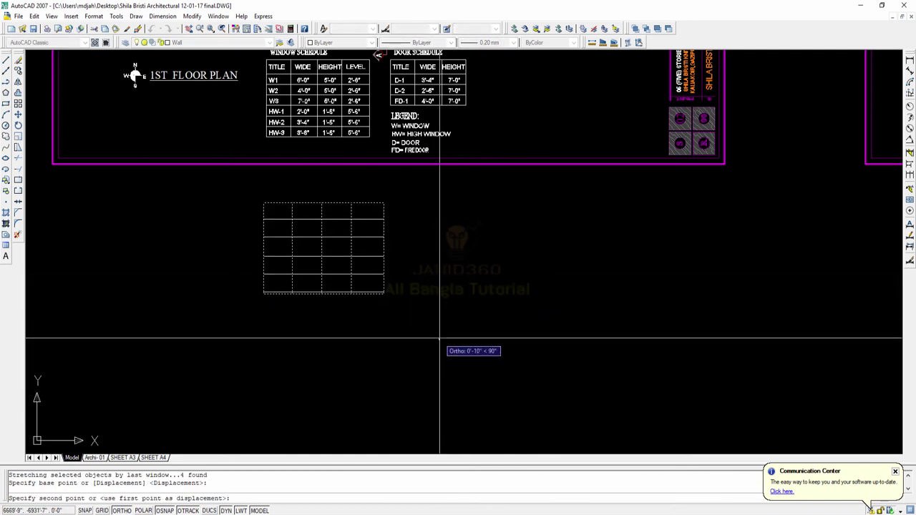
{"action": "left_click", "coordinate": [439, 337]}
Step: Examine the reference window schedule's entries and compare the W1 row with the W1 tags and width dimensions along the plan's south wall
{"action": "middle_click_drag", "start_coordinate": [315, 250], "coordinate": [330, 343]}
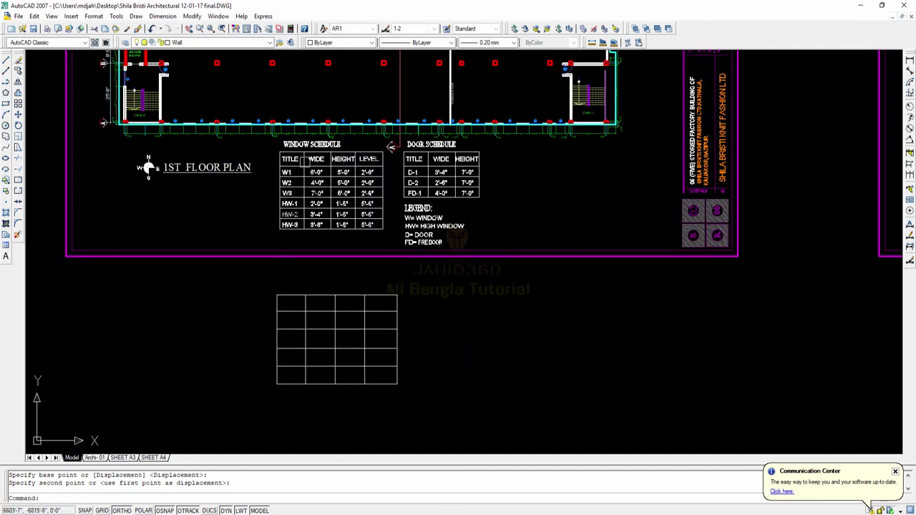
{"action": "scroll", "coordinate": [305, 161], "scroll_direction": "up", "scroll_amount": 6}
{"action": "scroll", "coordinate": [262, 195], "scroll_direction": "down", "scroll_amount": 2}
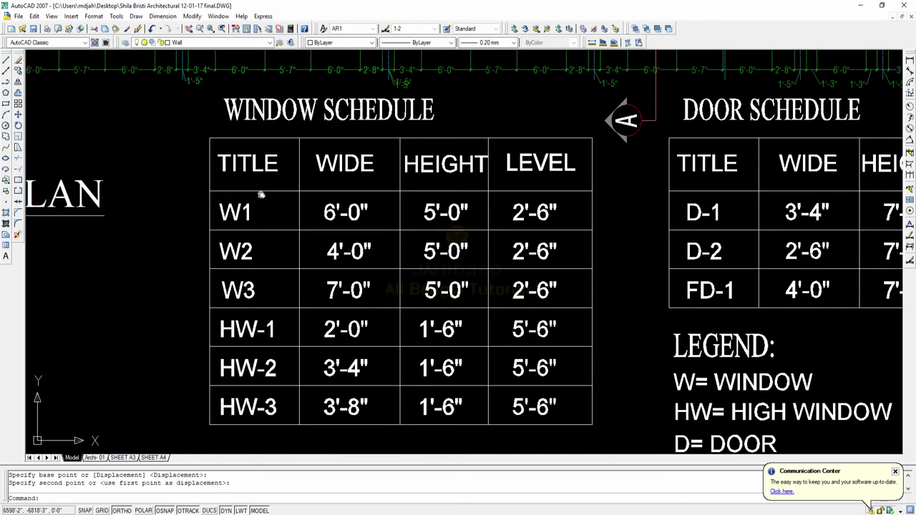
{"action": "middle_click_drag", "start_coordinate": [261, 195], "coordinate": [264, 190]}
{"action": "middle_click_drag", "start_coordinate": [255, 245], "coordinate": [254, 221]}
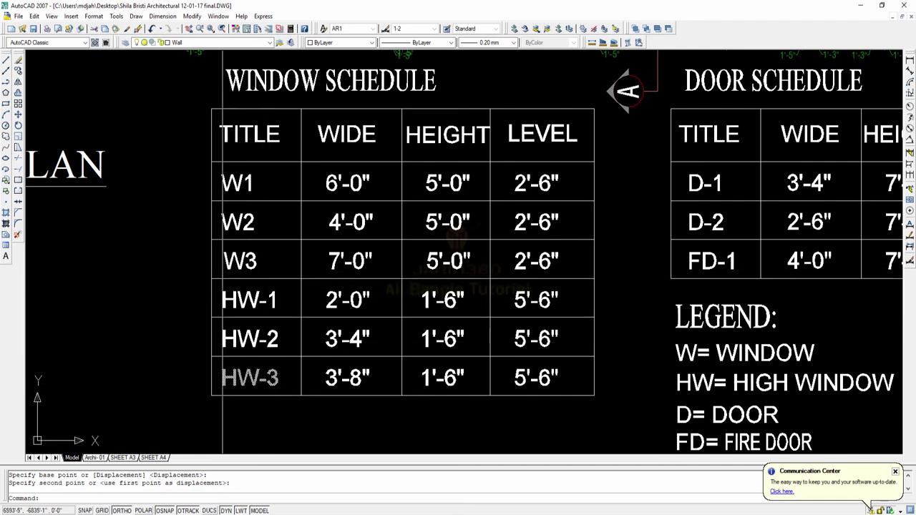
{"action": "scroll", "coordinate": [254, 301], "scroll_direction": "down", "scroll_amount": 3}
{"action": "scroll", "coordinate": [243, 222], "scroll_direction": "up", "scroll_amount": 6}
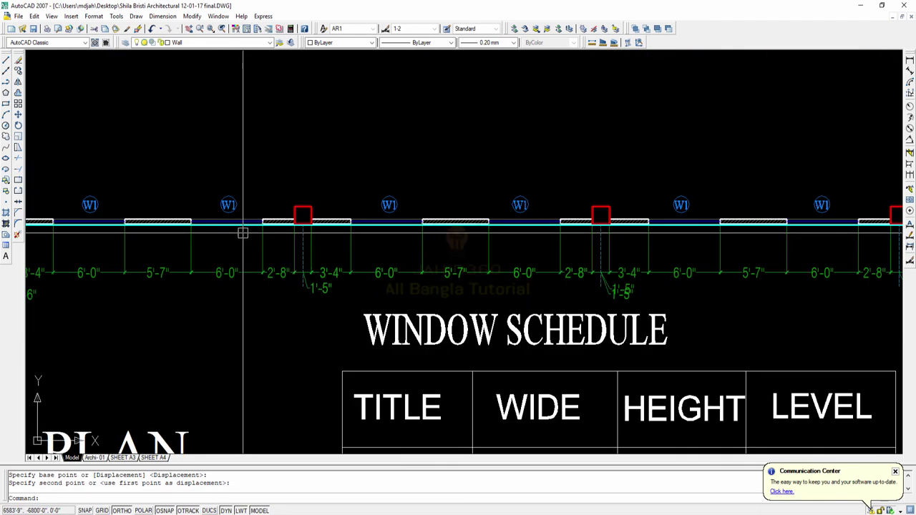
{"action": "scroll", "coordinate": [258, 246], "scroll_direction": "down", "scroll_amount": 4}
{"action": "middle_click_drag", "start_coordinate": [305, 268], "coordinate": [501, 304]}
{"action": "scroll", "coordinate": [223, 269], "scroll_direction": "up", "scroll_amount": 3}
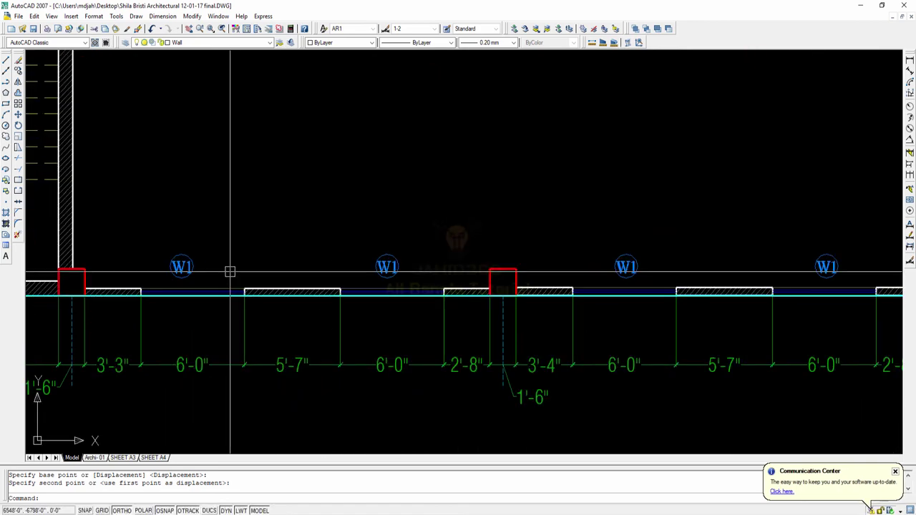
{"action": "middle_click_drag", "start_coordinate": [225, 269], "coordinate": [449, 360]}
{"action": "scroll", "coordinate": [406, 309], "scroll_direction": "down", "scroll_amount": 2}
{"action": "scroll", "coordinate": [394, 319], "scroll_direction": "up", "scroll_amount": 4}
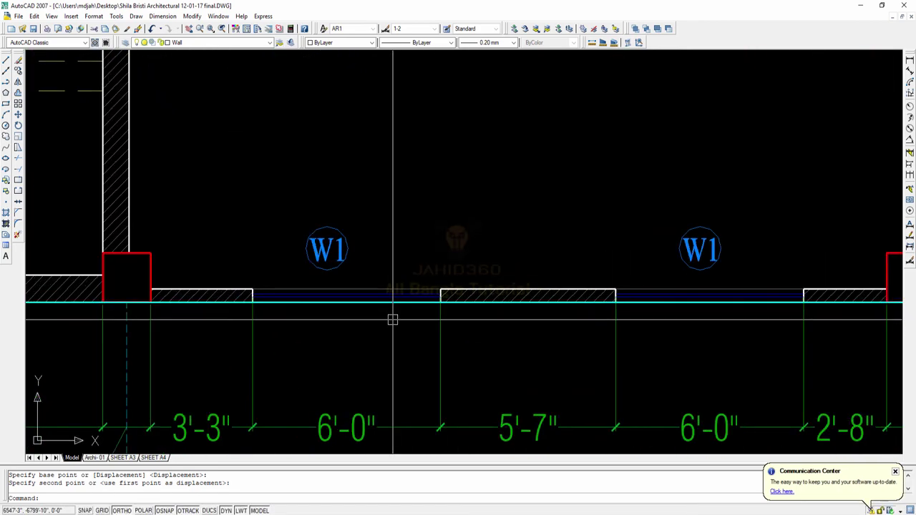
{"action": "scroll", "coordinate": [357, 316], "scroll_direction": "down", "scroll_amount": 3}
{"action": "middle_click_drag", "start_coordinate": [338, 284], "coordinate": [144, 120]}
{"action": "middle_click_drag", "start_coordinate": [689, 331], "coordinate": [442, 256]}
Step: Examine the width, height and level columns of the reference window schedule for the W and HW windows
{"action": "scroll", "coordinate": [442, 256], "scroll_direction": "up", "scroll_amount": 2}
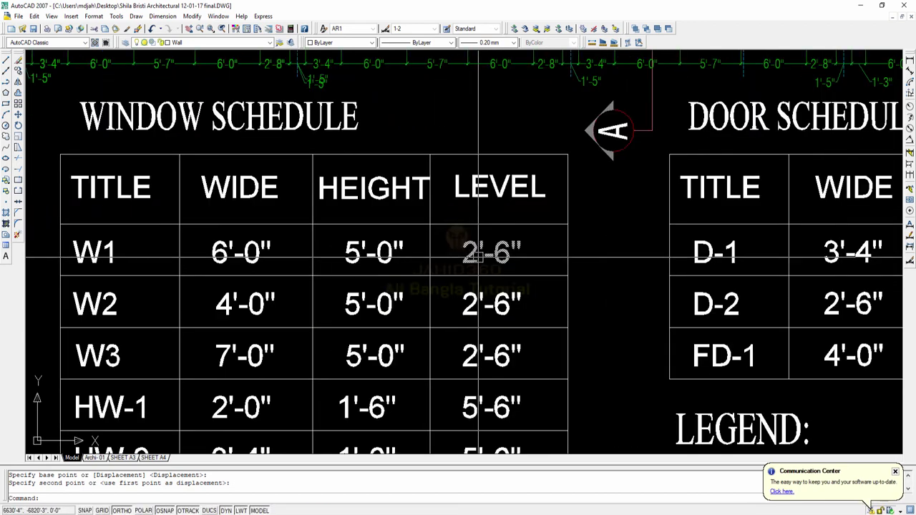
{"action": "middle_click_drag", "start_coordinate": [482, 253], "coordinate": [469, 123]}
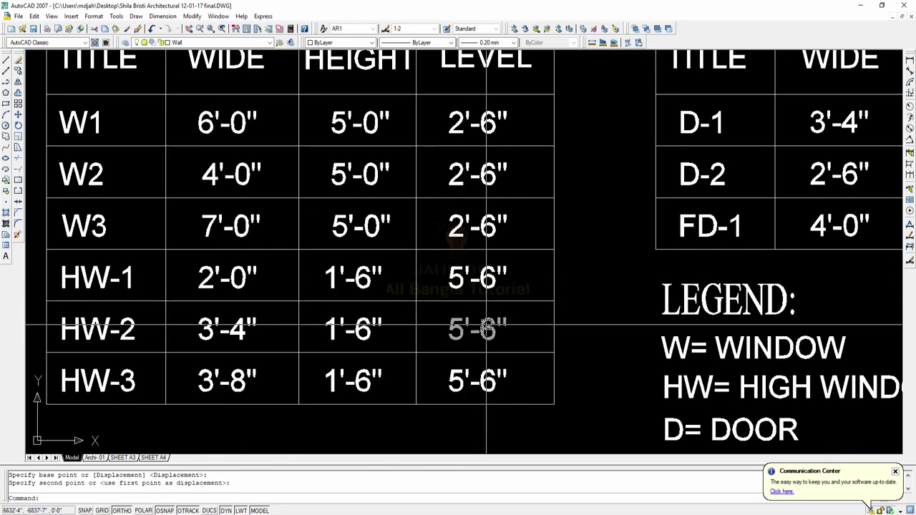
{"action": "scroll", "coordinate": [488, 325], "scroll_direction": "down", "scroll_amount": 3}
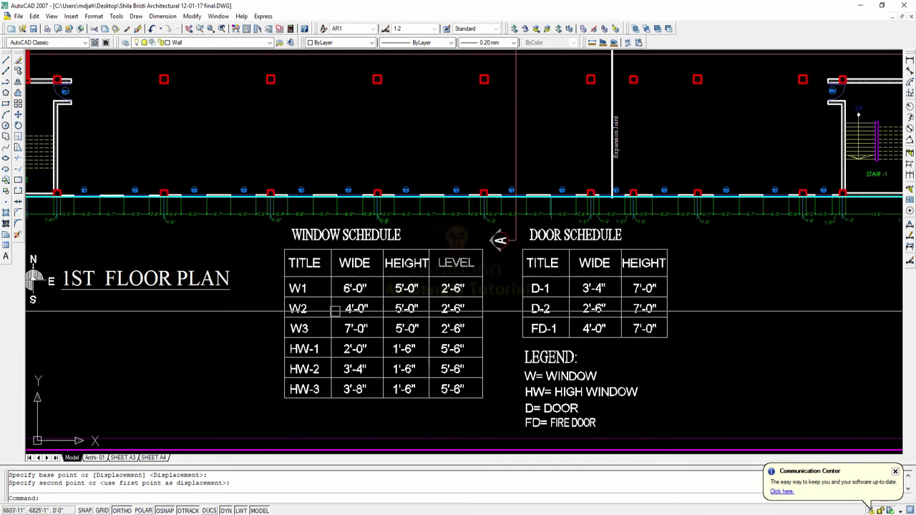
{"action": "middle_click_drag", "start_coordinate": [307, 312], "coordinate": [301, 270]}
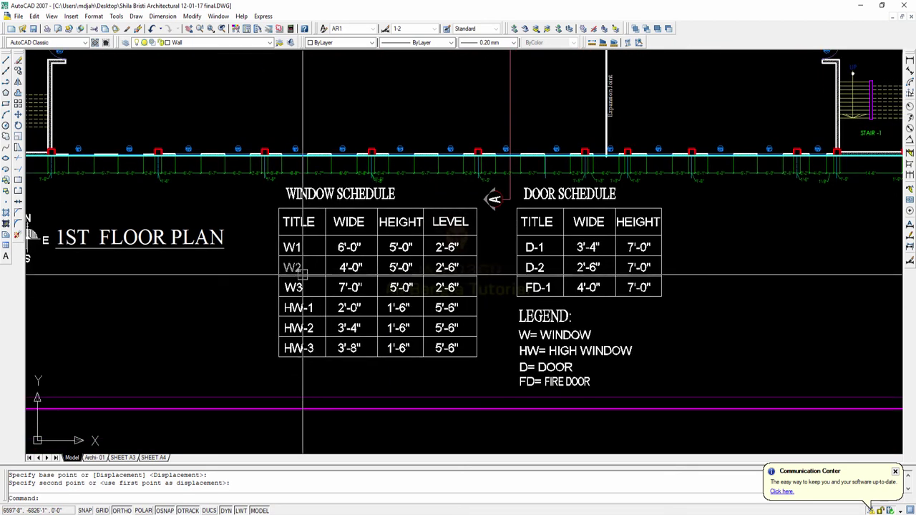
{"action": "scroll", "coordinate": [311, 266], "scroll_direction": "up", "scroll_amount": 3}
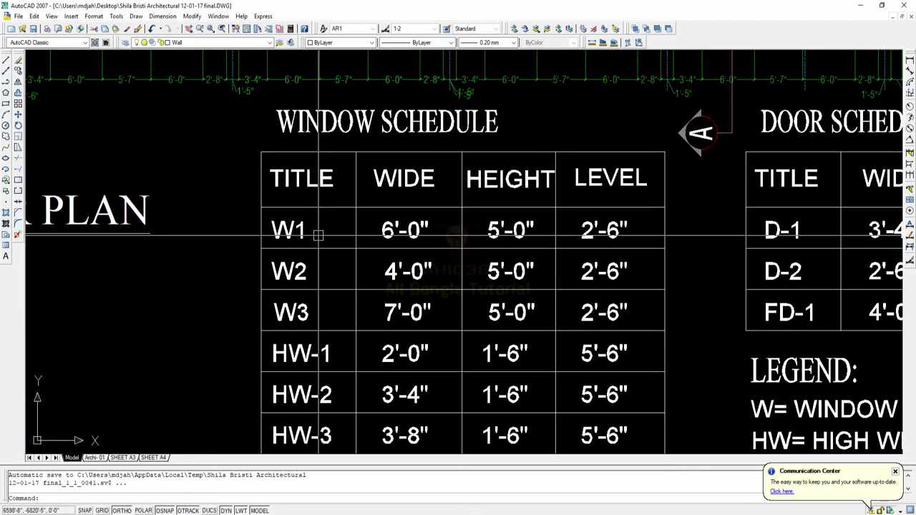
{"action": "scroll", "coordinate": [401, 231], "scroll_direction": "up", "scroll_amount": 3}
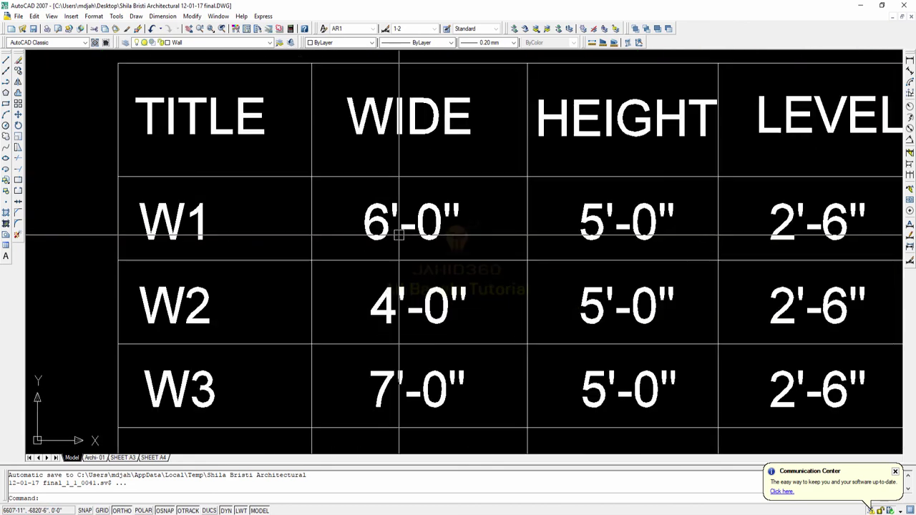
{"action": "scroll", "coordinate": [401, 231], "scroll_direction": "down", "scroll_amount": 4}
{"action": "scroll", "coordinate": [399, 230], "scroll_direction": "down", "scroll_amount": 1}
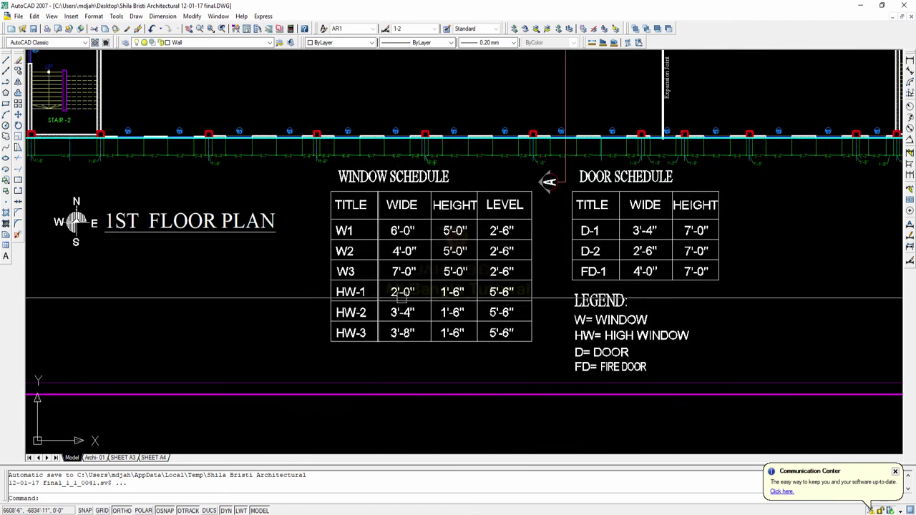
Step: Review the window and door tags on the residential floor plan around the stair and the east M-BED
{"action": "scroll", "coordinate": [407, 365], "scroll_direction": "down", "scroll_amount": 1}
{"action": "middle_click_drag", "start_coordinate": [406, 365], "coordinate": [382, 162]}
{"action": "scroll", "coordinate": [381, 164], "scroll_direction": "down", "scroll_amount": 3}
{"action": "middle_click_drag", "start_coordinate": [451, 332], "coordinate": [407, 179]}
{"action": "scroll", "coordinate": [401, 212], "scroll_direction": "up", "scroll_amount": 6}
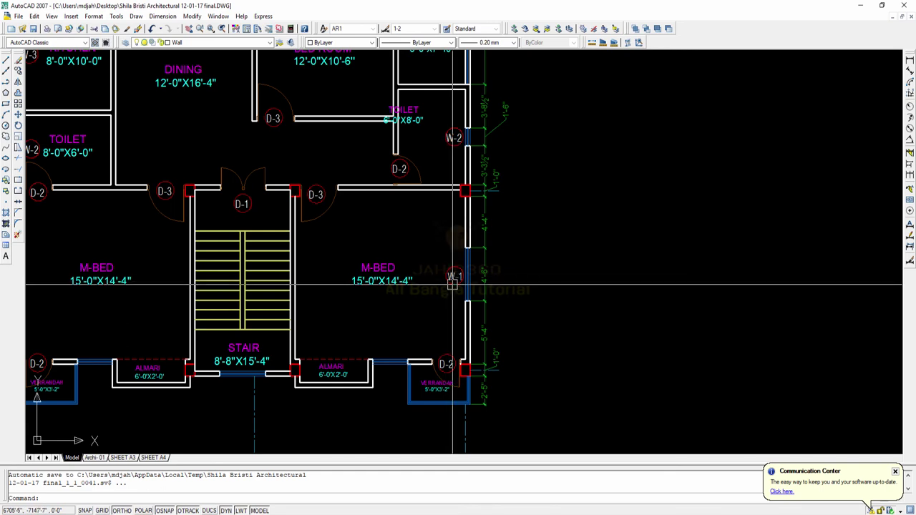
{"action": "scroll", "coordinate": [498, 294], "scroll_direction": "down", "scroll_amount": 10}
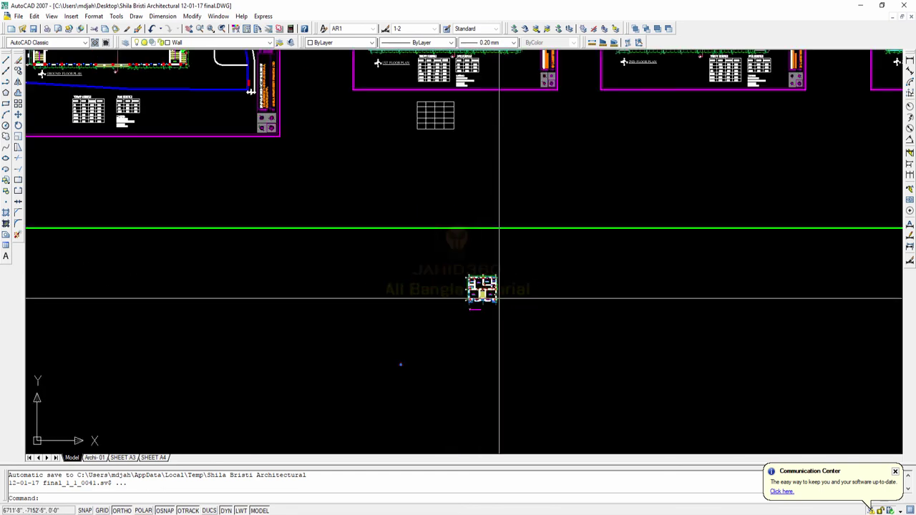
Step: Copy the TITLE heading from the reference window schedule into the first header cell of the new table
{"action": "scroll", "coordinate": [436, 111], "scroll_direction": "up", "scroll_amount": 3}
{"action": "middle_click_drag", "start_coordinate": [436, 111], "coordinate": [408, 237]}
{"action": "scroll", "coordinate": [399, 157], "scroll_direction": "up", "scroll_amount": 5}
{"action": "middle_click_drag", "start_coordinate": [360, 89], "coordinate": [361, 118]}
{"action": "left_click", "coordinate": [357, 119]}
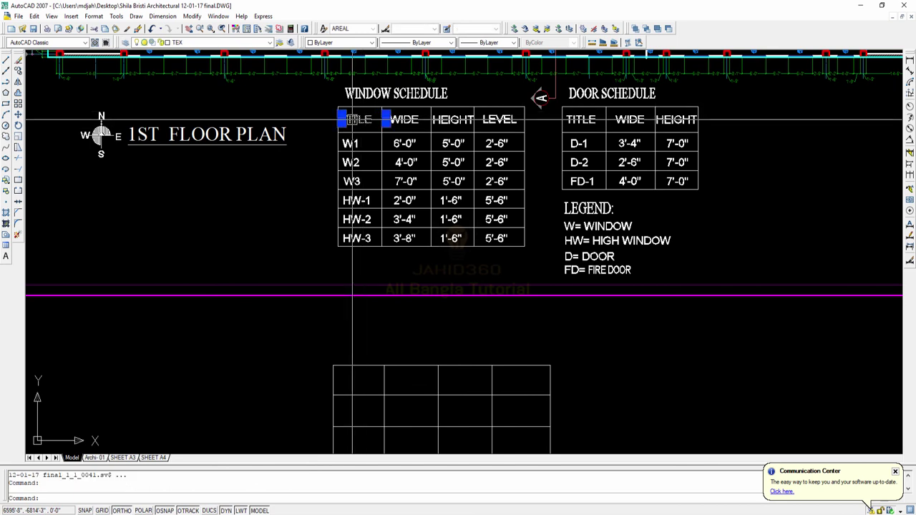
{"action": "left_click", "coordinate": [18, 71]}
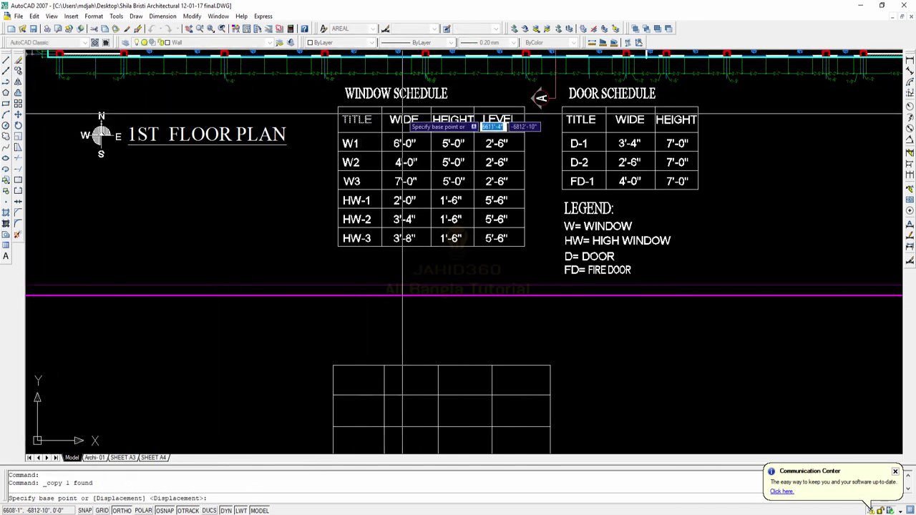
{"action": "left_click", "coordinate": [343, 119]}
{"action": "middle_click_drag", "start_coordinate": [362, 382], "coordinate": [342, 421]}
{"action": "left_click", "coordinate": [375, 303]}
{"action": "key", "text": "Escape"}
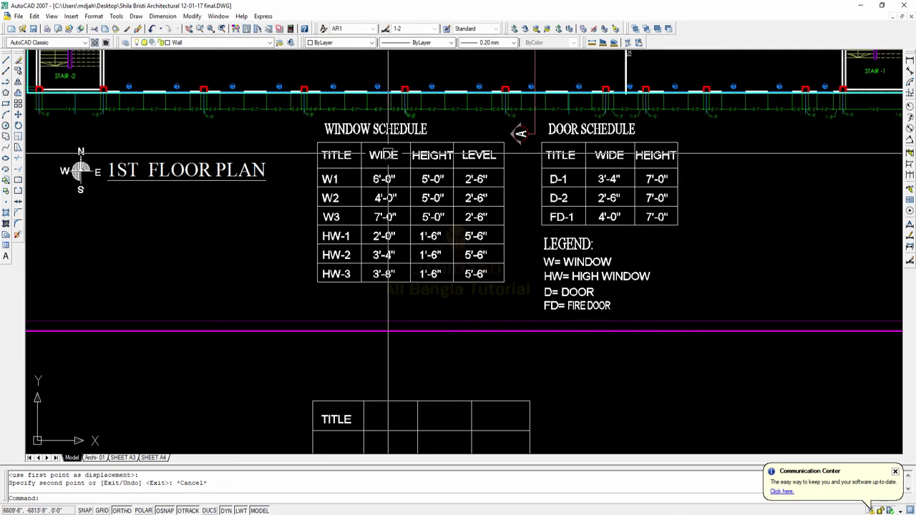
Step: Copy the WIDE, HEIGHT and LEVEL headings from the reference window schedule into the header row of the new table
{"action": "left_click", "coordinate": [384, 156]}
{"action": "left_click", "coordinate": [433, 155]}
{"action": "left_click", "coordinate": [478, 155]}
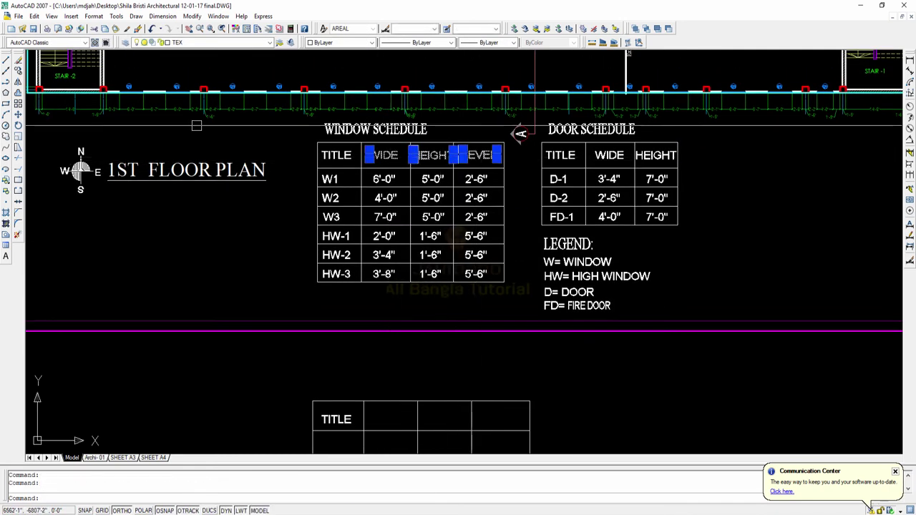
{"action": "left_click", "coordinate": [17, 71]}
{"action": "left_click", "coordinate": [296, 199]}
{"action": "middle_click_drag", "start_coordinate": [286, 305], "coordinate": [286, 224]}
{"action": "middle_click_drag", "start_coordinate": [303, 355], "coordinate": [304, 317]}
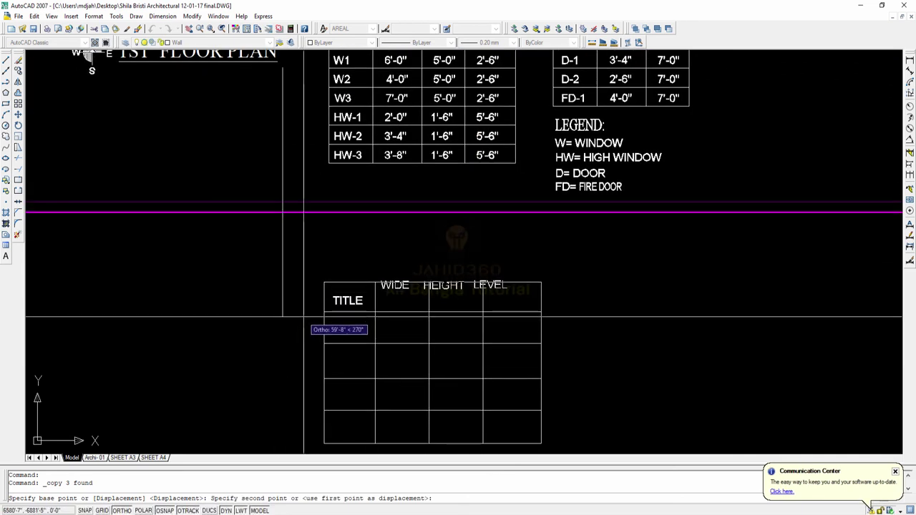
{"action": "left_click", "coordinate": [305, 329]}
{"action": "key", "text": "Escape"}
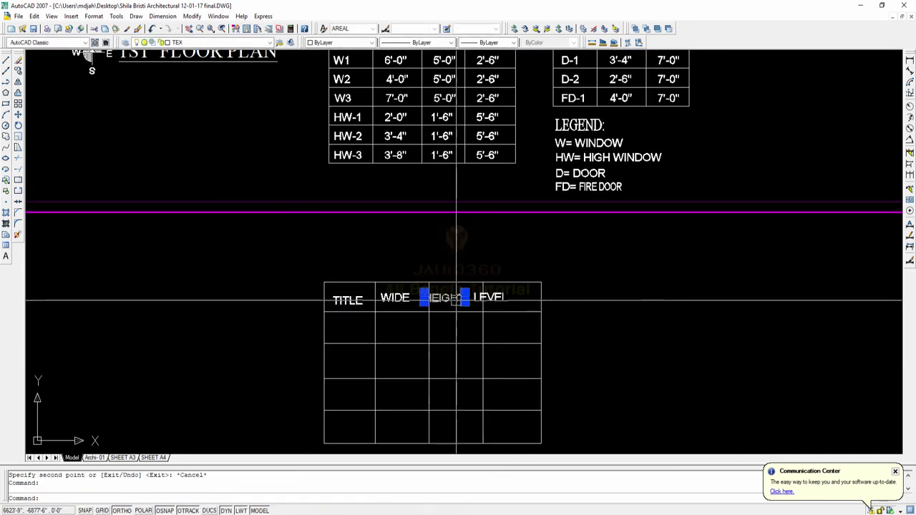
Step: Move the HEIGHT and LEVEL headings so each sits inside its own header cell in the new table's third and fourth columns
{"action": "left_click", "coordinate": [494, 297]}
{"action": "type", "text": "m"}
{"action": "key", "text": "Return"}
{"action": "left_click", "coordinate": [619, 316]}
{"action": "left_click", "coordinate": [636, 319]}
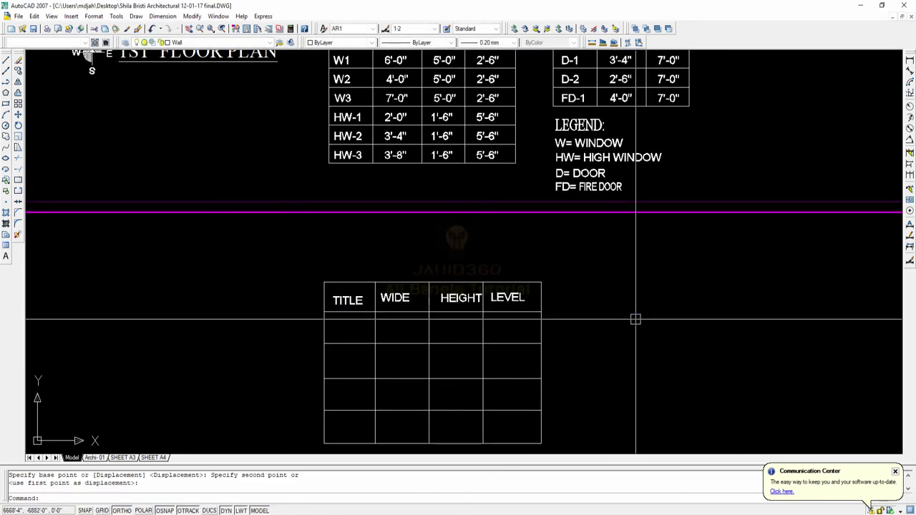
{"action": "key", "text": "space"}
{"action": "left_click", "coordinate": [600, 317]}
{"action": "left_click", "coordinate": [608, 318]}
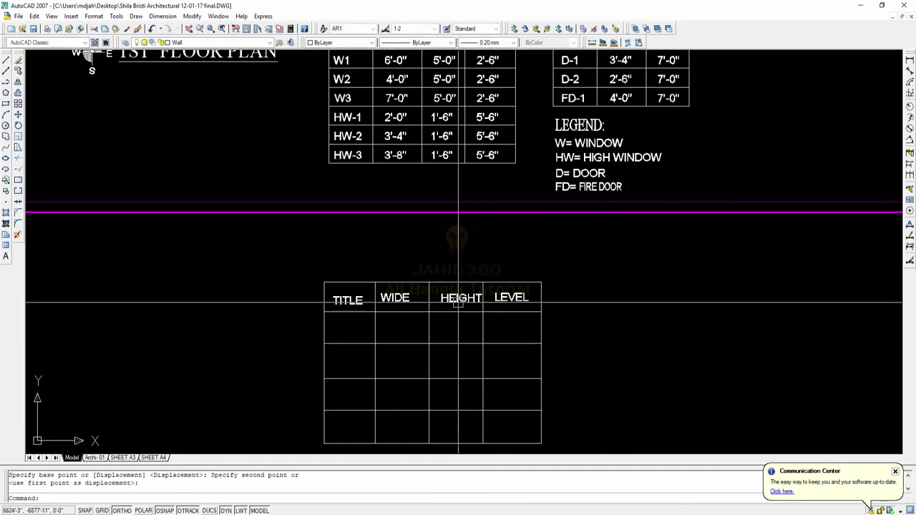
{"action": "left_click", "coordinate": [458, 303]}
{"action": "key", "text": "space"}
{"action": "left_click", "coordinate": [627, 326]}
{"action": "left_click", "coordinate": [623, 326]}
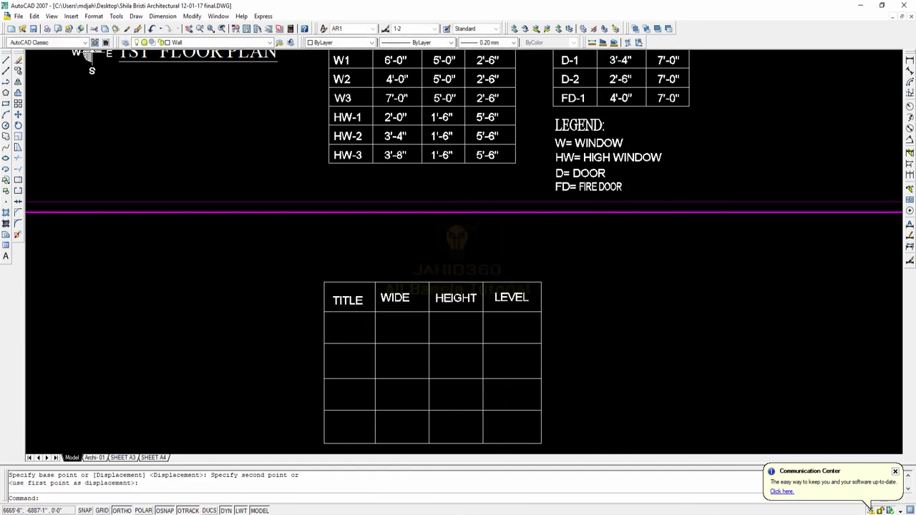
Step: Move the WIDE heading to the middle of the second header cell, in line with the TITLE heading
{"action": "scroll", "coordinate": [542, 231], "scroll_direction": "down", "scroll_amount": 2}
{"action": "scroll", "coordinate": [467, 282], "scroll_direction": "up", "scroll_amount": 5}
{"action": "key", "text": "Escape"}
{"action": "left_click", "coordinate": [419, 257]}
{"action": "type", "text": "m"}
{"action": "key", "text": "Return"}
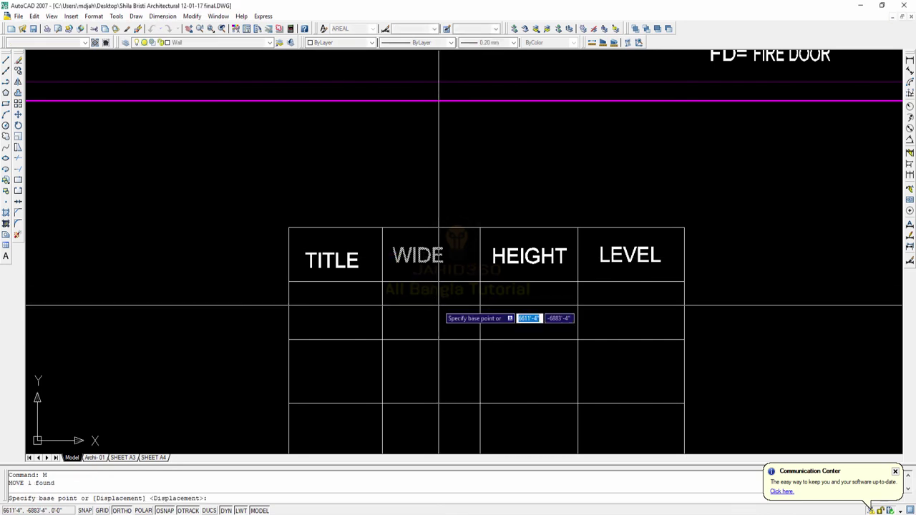
{"action": "left_click", "coordinate": [430, 312]}
{"action": "left_click", "coordinate": [440, 315]}
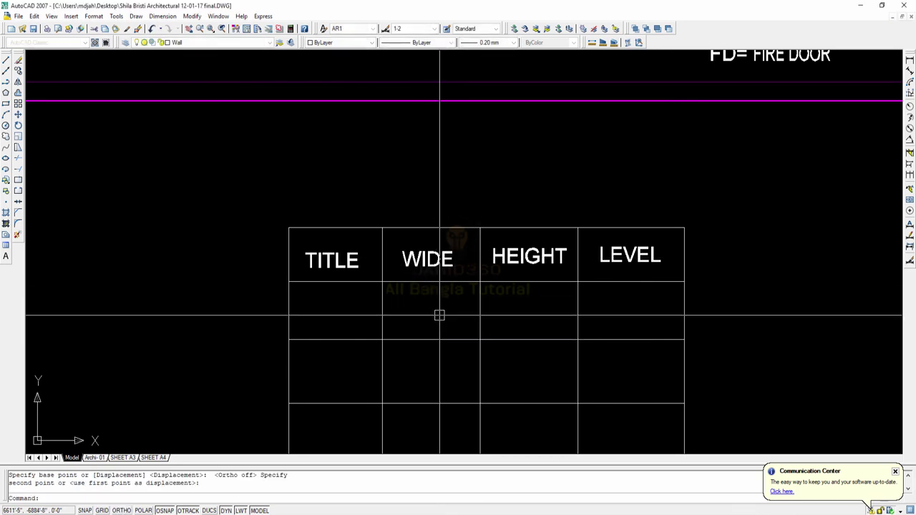
Step: Review the W-1 and D-2 tags around the M-BED and verandah on the residential floor plan
{"action": "scroll", "coordinate": [423, 306], "scroll_direction": "down", "scroll_amount": 3}
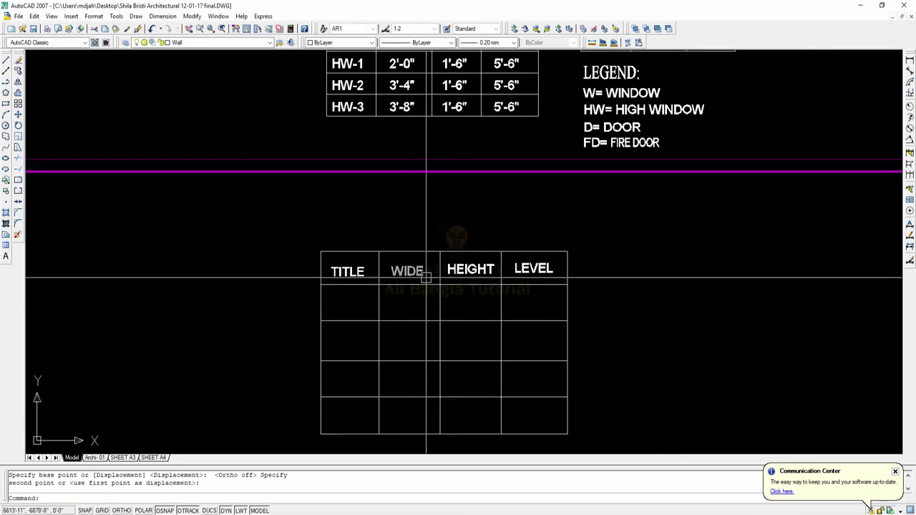
{"action": "mouse_move", "coordinate": [426, 278]}
{"action": "middle_mouse_down"}
{"action": "mouse_move", "coordinate": [385, 286]}
{"action": "mouse_move", "coordinate": [327, 326]}
{"action": "middle_mouse_up"}
{"action": "scroll", "coordinate": [436, 207], "scroll_direction": "up", "scroll_amount": 3}
{"action": "scroll", "coordinate": [443, 243], "scroll_direction": "down", "scroll_amount": 12}
{"action": "middle_click_drag", "start_coordinate": [476, 357], "coordinate": [445, 193]}
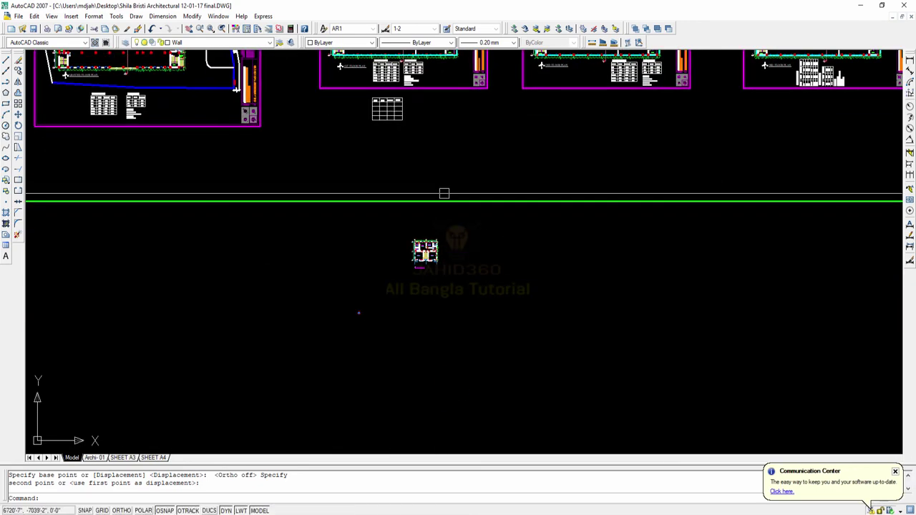
{"action": "middle_click_drag", "start_coordinate": [441, 293], "coordinate": [436, 252]}
{"action": "scroll", "coordinate": [435, 224], "scroll_direction": "up", "scroll_amount": 11}
{"action": "mouse_move", "coordinate": [517, 159]}
{"action": "middle_mouse_down"}
{"action": "mouse_move", "coordinate": [489, 211]}
{"action": "mouse_move", "coordinate": [473, 100]}
{"action": "middle_mouse_up"}
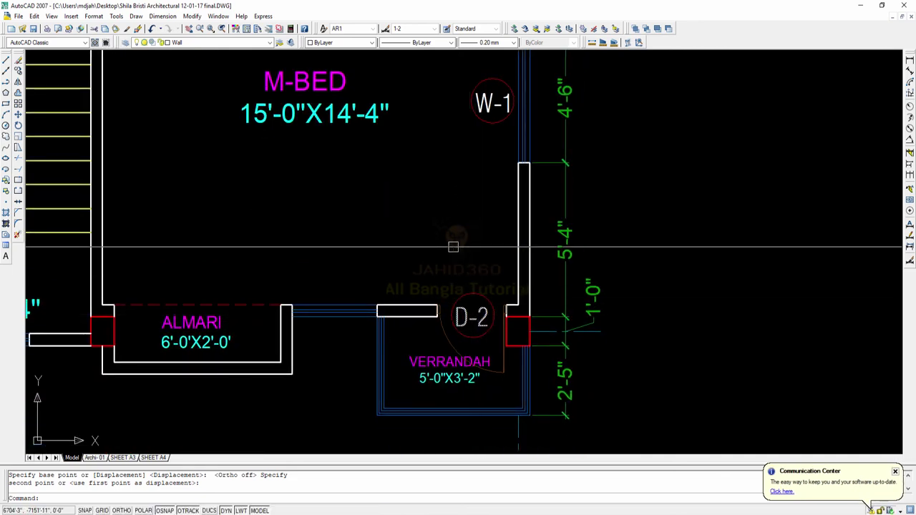
{"action": "scroll", "coordinate": [453, 247], "scroll_direction": "down", "scroll_amount": 12}
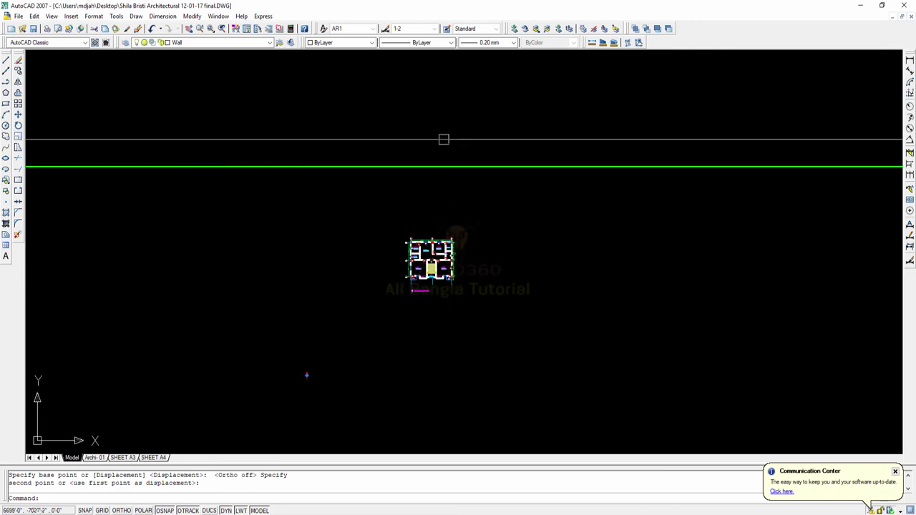
Step: Examine the legend below the reference door schedule for the meanings of W, HW, D and FD
{"action": "middle_click_drag", "start_coordinate": [444, 139], "coordinate": [393, 330]}
{"action": "scroll", "coordinate": [397, 287], "scroll_direction": "down", "scroll_amount": 2}
{"action": "scroll", "coordinate": [356, 186], "scroll_direction": "up", "scroll_amount": 11}
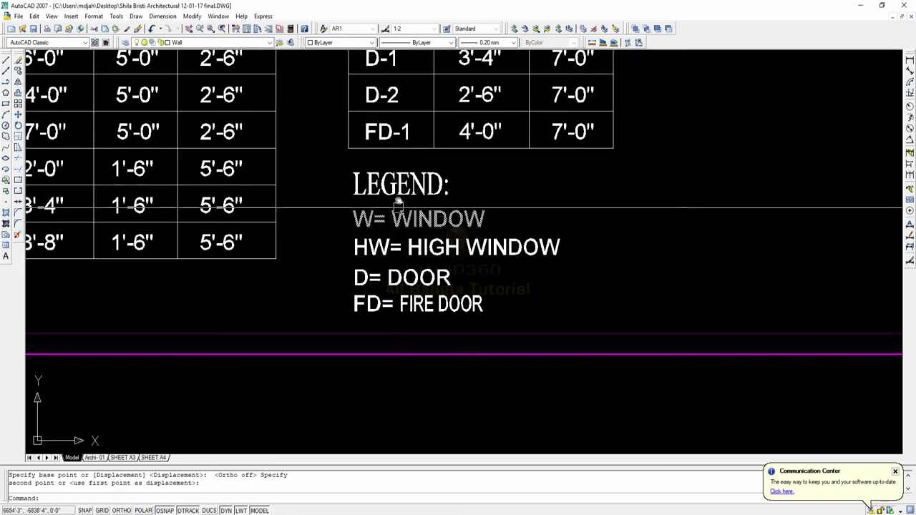
{"action": "middle_click_drag", "start_coordinate": [398, 204], "coordinate": [405, 158]}
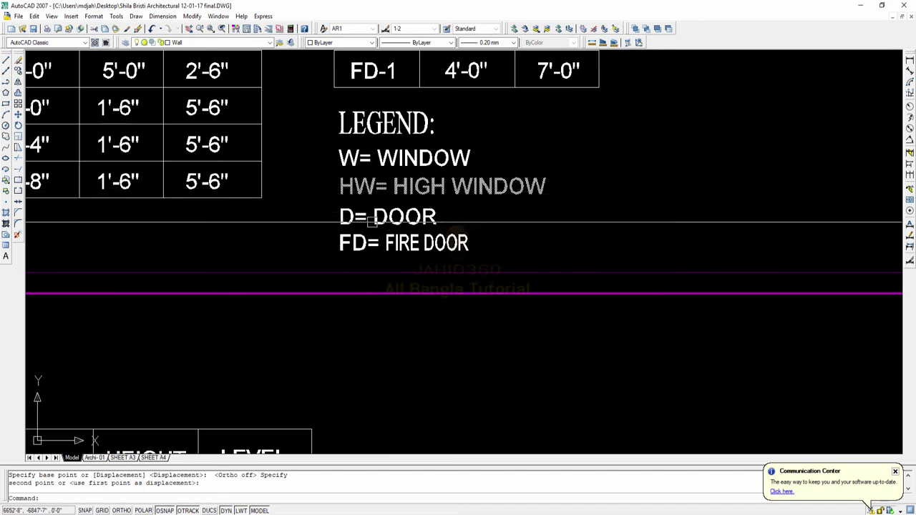
{"action": "middle_click_drag", "start_coordinate": [405, 217], "coordinate": [402, 202]}
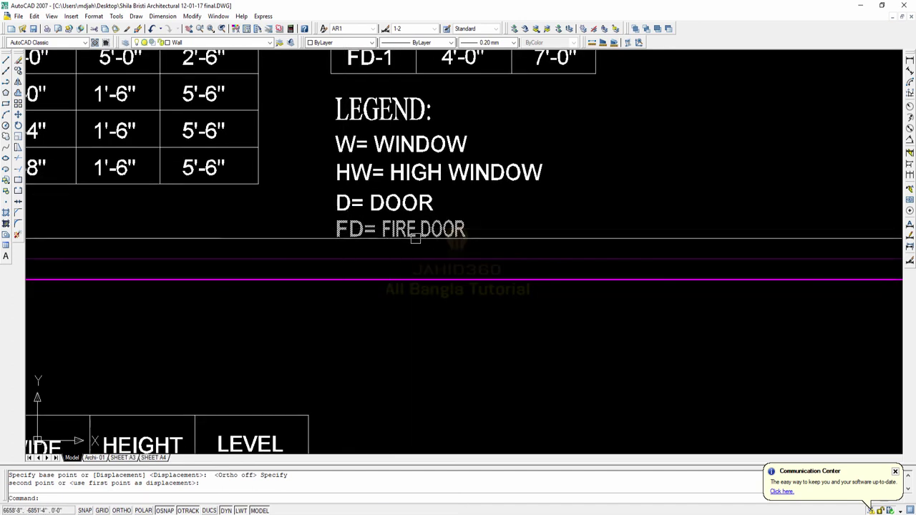
{"action": "scroll", "coordinate": [410, 232], "scroll_direction": "up", "scroll_amount": 5}
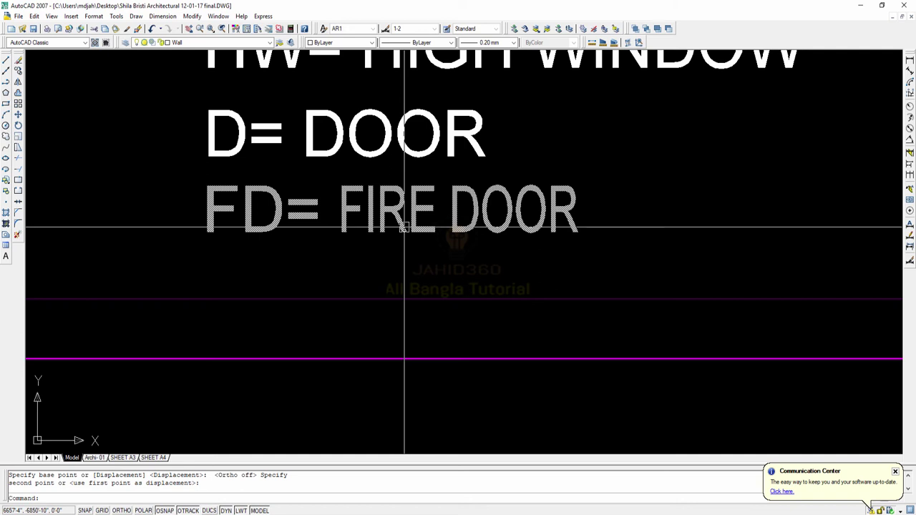
{"action": "scroll", "coordinate": [327, 215], "scroll_direction": "down", "scroll_amount": 5}
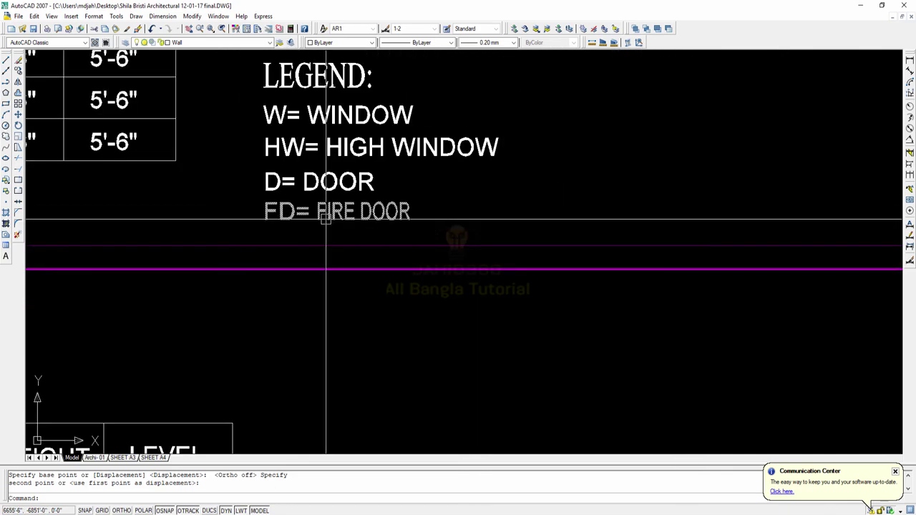
Step: Examine the FD1 fire door and its tag at the STAIR-3 exit on the 1st floor plan
{"action": "scroll", "coordinate": [372, 308], "scroll_direction": "down", "scroll_amount": 8}
{"action": "scroll", "coordinate": [355, 174], "scroll_direction": "up", "scroll_amount": 12}
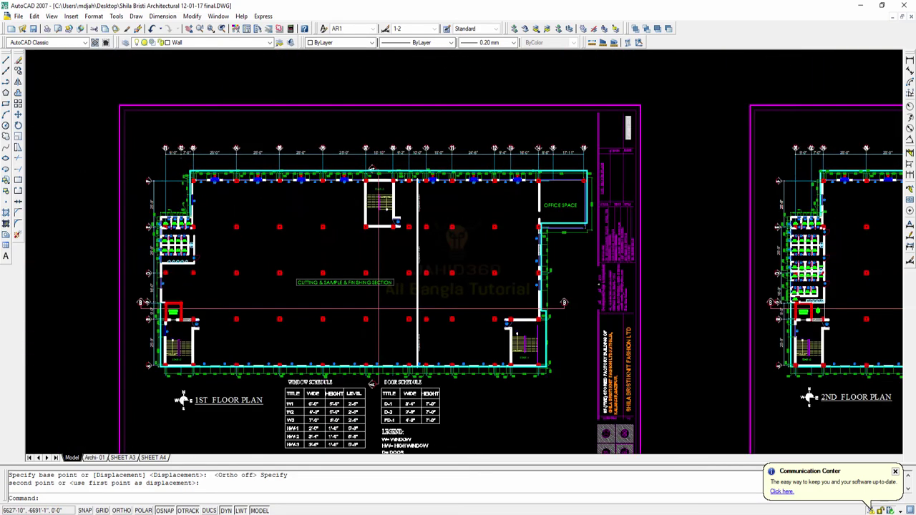
{"action": "middle_click_drag", "start_coordinate": [450, 244], "coordinate": [473, 240]}
{"action": "scroll", "coordinate": [473, 241], "scroll_direction": "down", "scroll_amount": 5}
{"action": "scroll", "coordinate": [438, 236], "scroll_direction": "up", "scroll_amount": 5}
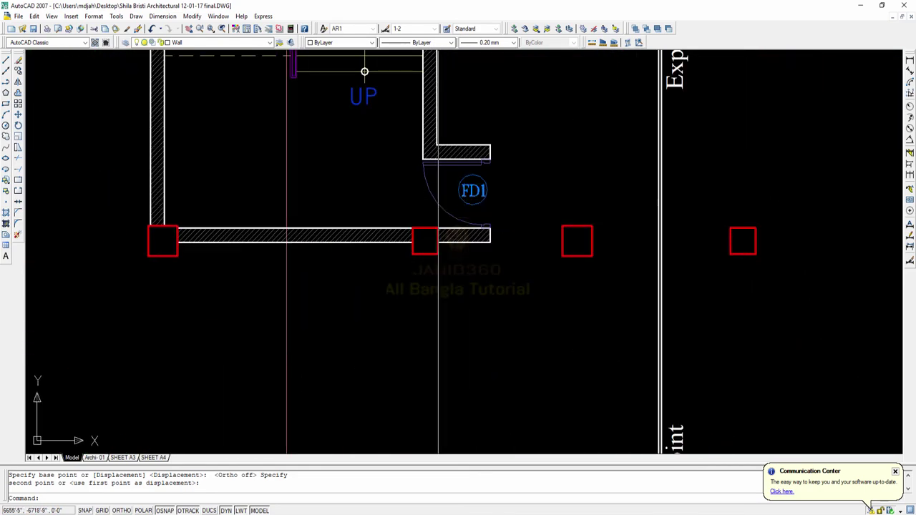
{"action": "scroll", "coordinate": [436, 201], "scroll_direction": "down", "scroll_amount": 2}
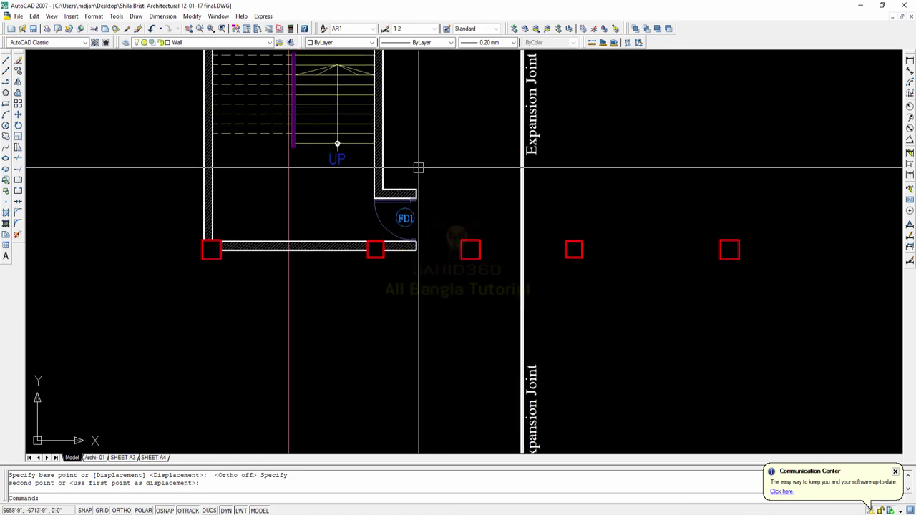
{"action": "scroll", "coordinate": [387, 258], "scroll_direction": "down", "scroll_amount": 3}
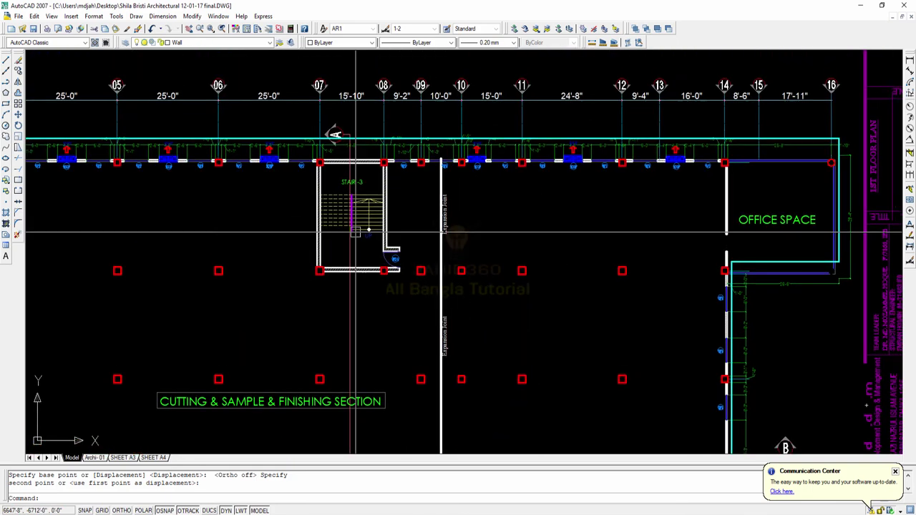
{"action": "scroll", "coordinate": [358, 207], "scroll_direction": "up", "scroll_amount": 5}
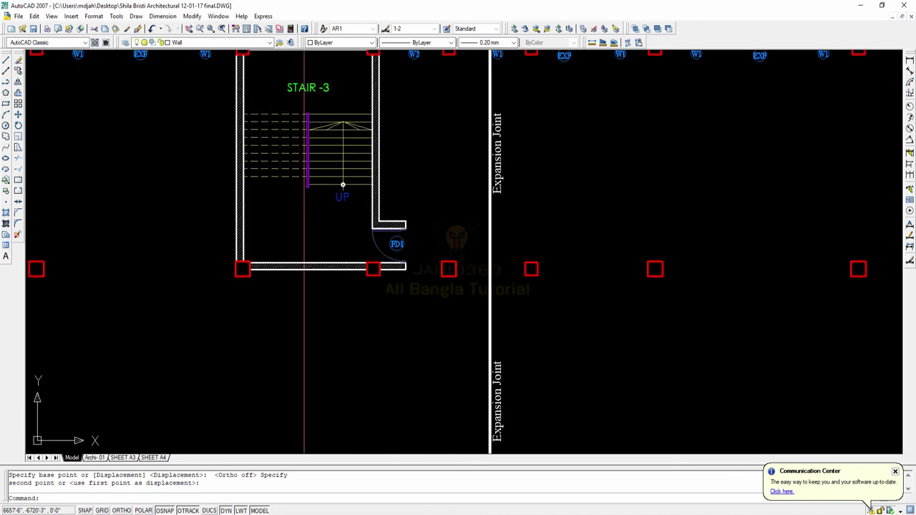
{"action": "scroll", "coordinate": [511, 203], "scroll_direction": "down", "scroll_amount": 2}
{"action": "scroll", "coordinate": [470, 213], "scroll_direction": "up", "scroll_amount": 1}
{"action": "scroll", "coordinate": [415, 229], "scroll_direction": "up", "scroll_amount": 3}
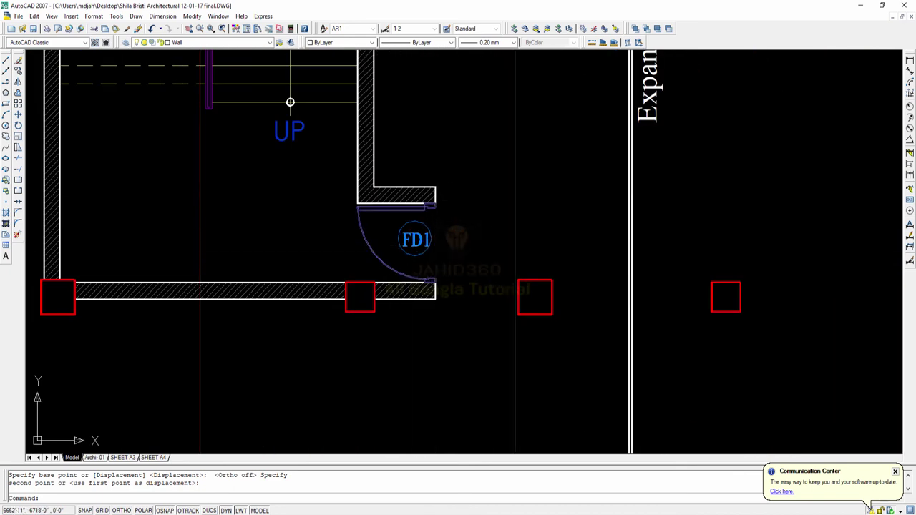
{"action": "scroll", "coordinate": [365, 235], "scroll_direction": "up", "scroll_amount": 4}
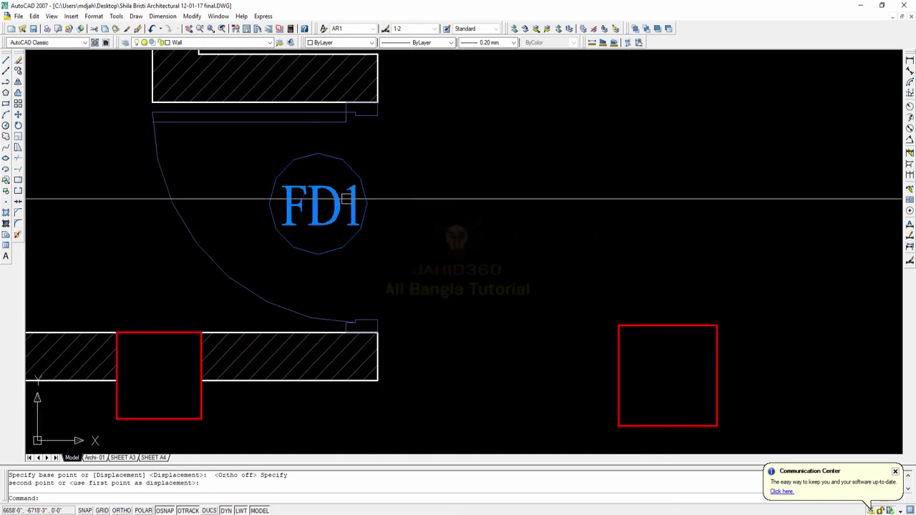
{"action": "scroll", "coordinate": [347, 199], "scroll_direction": "down", "scroll_amount": 7}
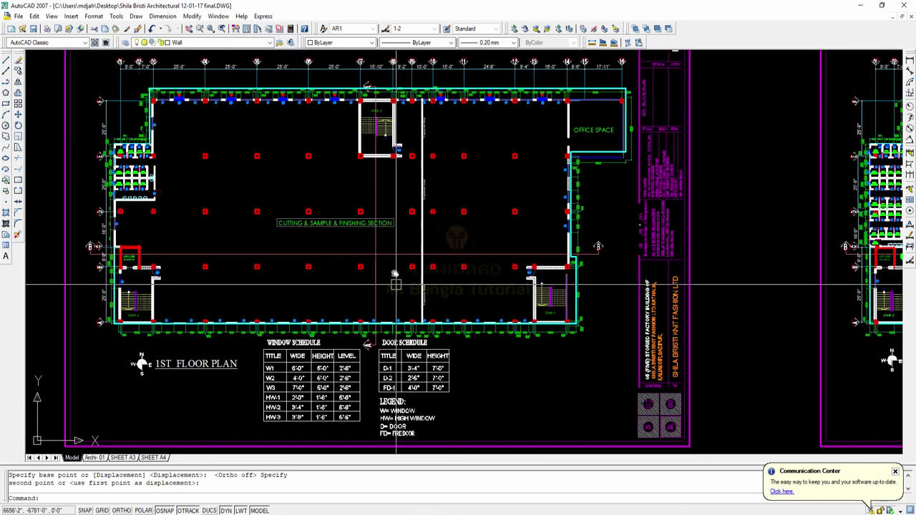
Step: Compare the wide, height and level entries of the W and HW rows in the reference window schedule
{"action": "middle_click_drag", "start_coordinate": [396, 284], "coordinate": [391, 195]}
{"action": "scroll", "coordinate": [268, 277], "scroll_direction": "up", "scroll_amount": 3}
{"action": "middle_click_drag", "start_coordinate": [290, 284], "coordinate": [296, 180]}
{"action": "scroll", "coordinate": [297, 180], "scroll_direction": "down", "scroll_amount": 1}
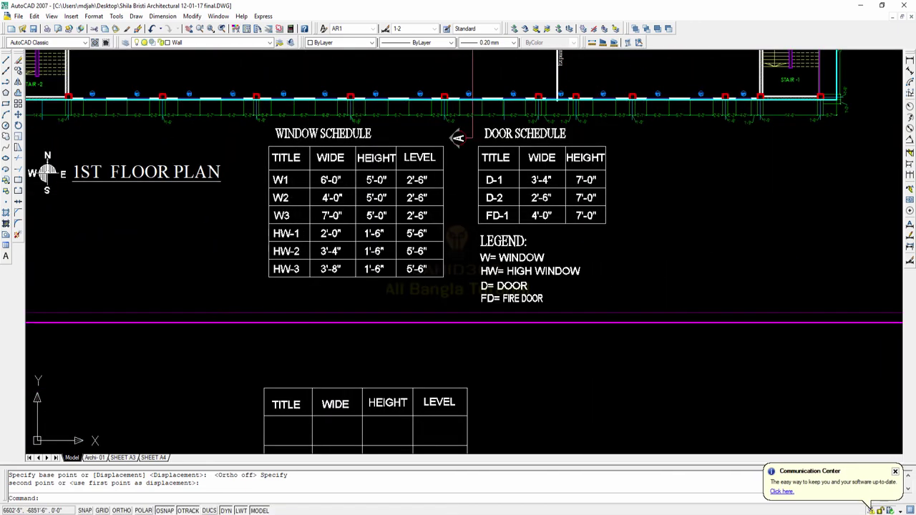
{"action": "mouse_move", "coordinate": [325, 327]}
{"action": "middle_mouse_down"}
{"action": "mouse_move", "coordinate": [350, 218]}
{"action": "mouse_move", "coordinate": [318, 268]}
{"action": "middle_mouse_up"}
{"action": "scroll", "coordinate": [314, 133], "scroll_direction": "up", "scroll_amount": 3}
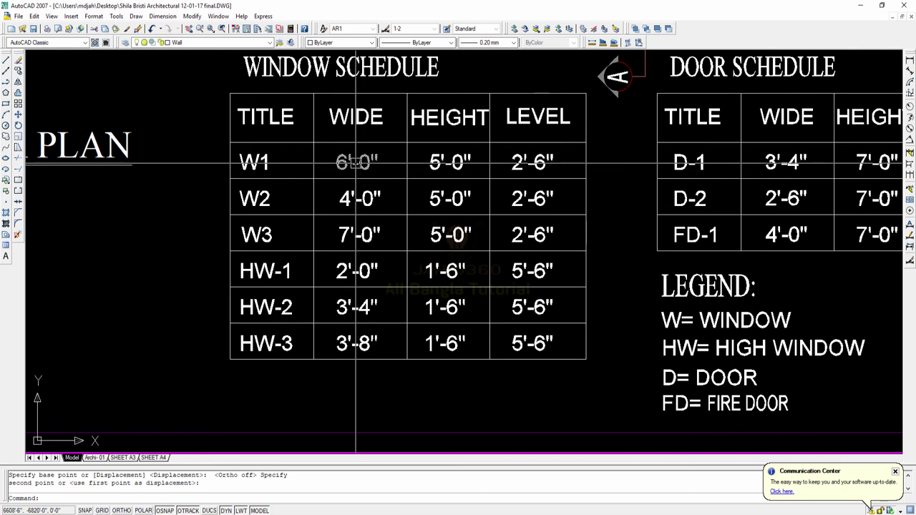
{"action": "middle_click_drag", "start_coordinate": [366, 164], "coordinate": [347, 179]}
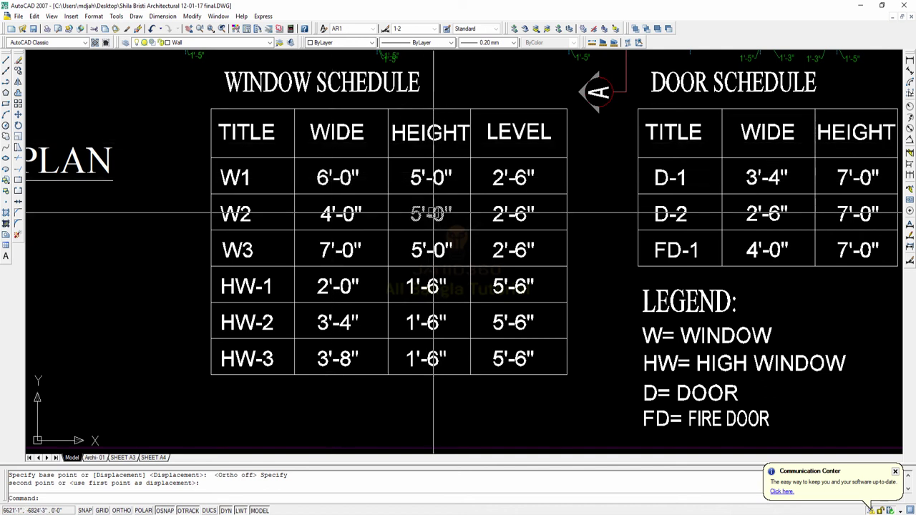
{"action": "middle_click_drag", "start_coordinate": [502, 201], "coordinate": [443, 208]}
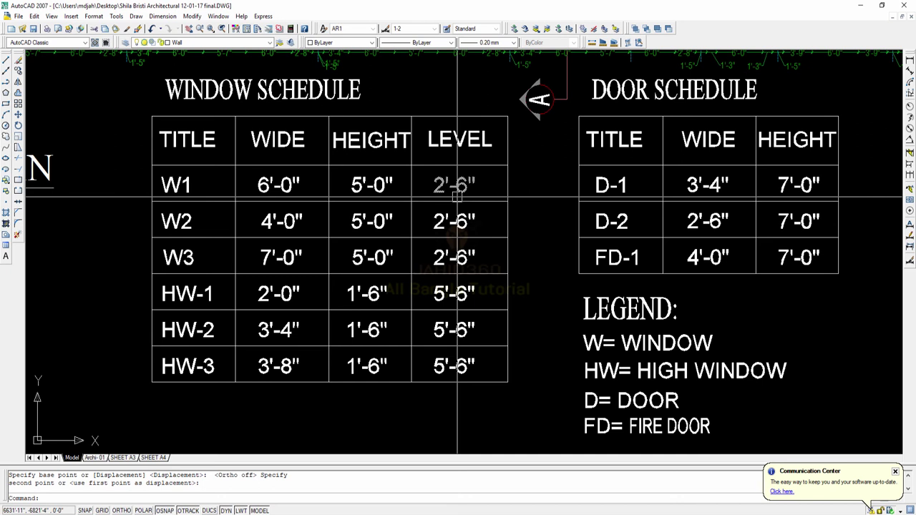
{"action": "mouse_move", "coordinate": [429, 197]}
{"action": "middle_mouse_down"}
{"action": "mouse_move", "coordinate": [403, 196]}
{"action": "mouse_move", "coordinate": [410, 175]}
{"action": "middle_mouse_up"}
{"action": "middle_click_drag", "start_coordinate": [381, 213], "coordinate": [378, 186]}
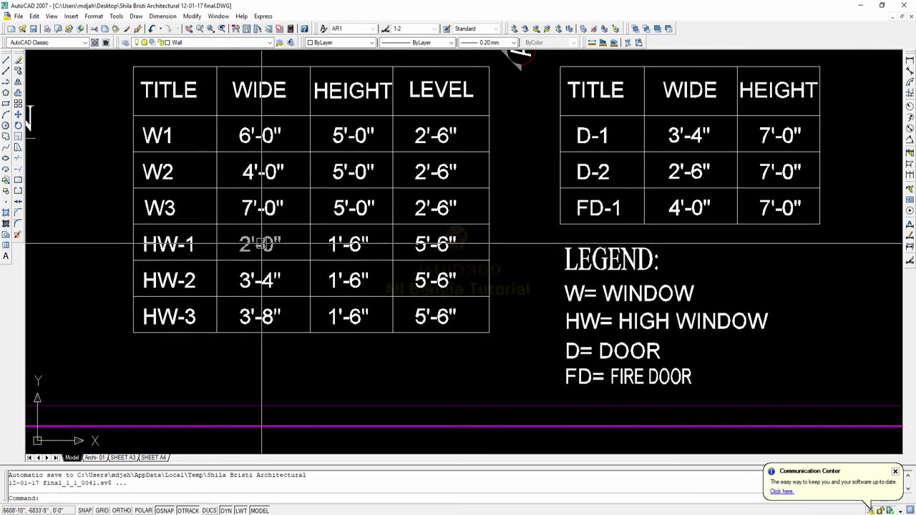
{"action": "mouse_move", "coordinate": [350, 243]}
{"action": "middle_mouse_down"}
{"action": "mouse_move", "coordinate": [339, 255]}
{"action": "mouse_move", "coordinate": [309, 256]}
{"action": "middle_mouse_up"}
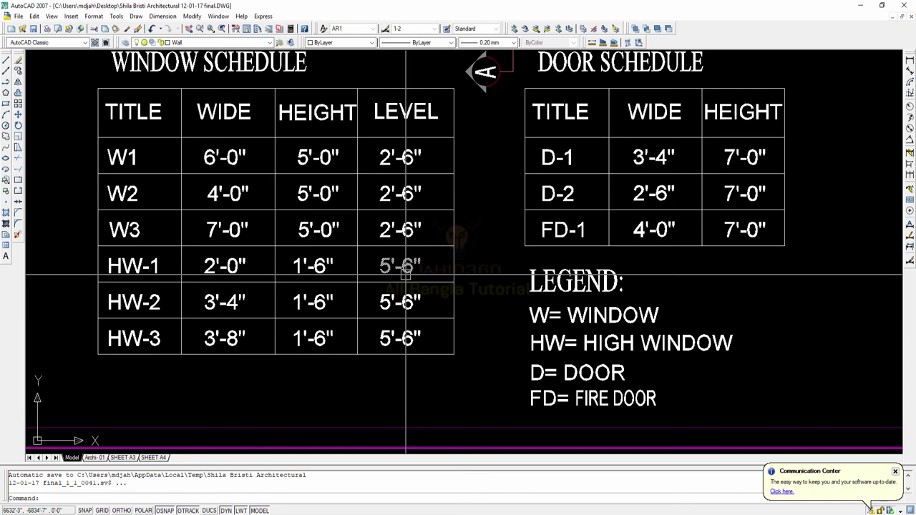
Step: Examine the wide and height entries of the D-1, D-2 and FD-1 rows in the reference door schedule
{"action": "scroll", "coordinate": [401, 261], "scroll_direction": "down", "scroll_amount": 3}
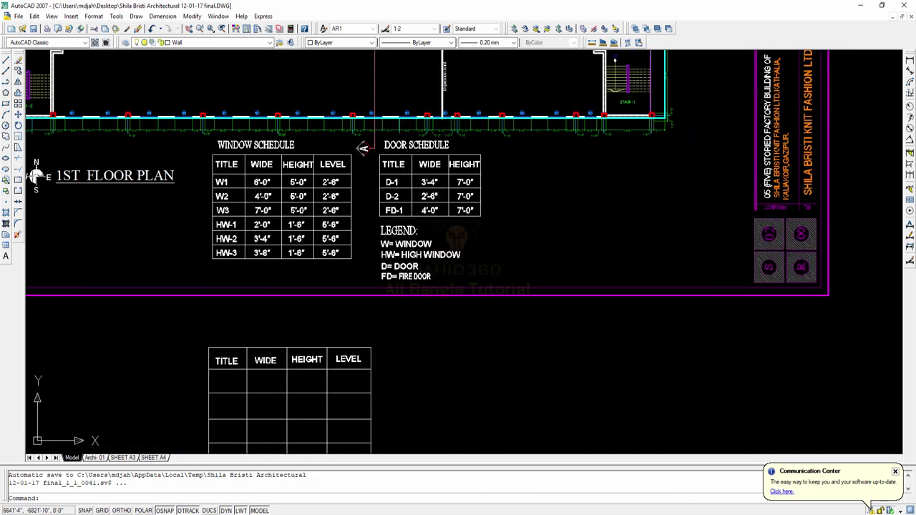
{"action": "scroll", "coordinate": [390, 193], "scroll_direction": "up", "scroll_amount": 4}
{"action": "middle_click_drag", "start_coordinate": [378, 194], "coordinate": [366, 144]}
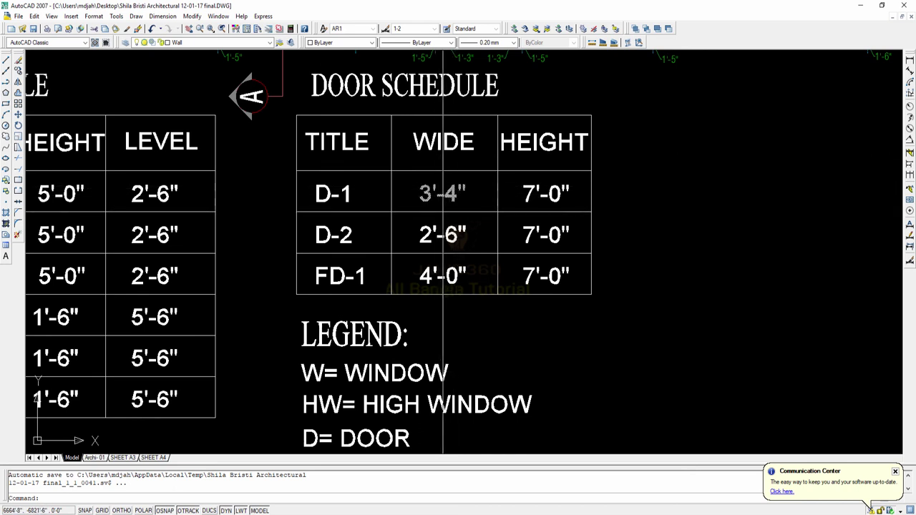
{"action": "scroll", "coordinate": [444, 200], "scroll_direction": "up", "scroll_amount": 2}
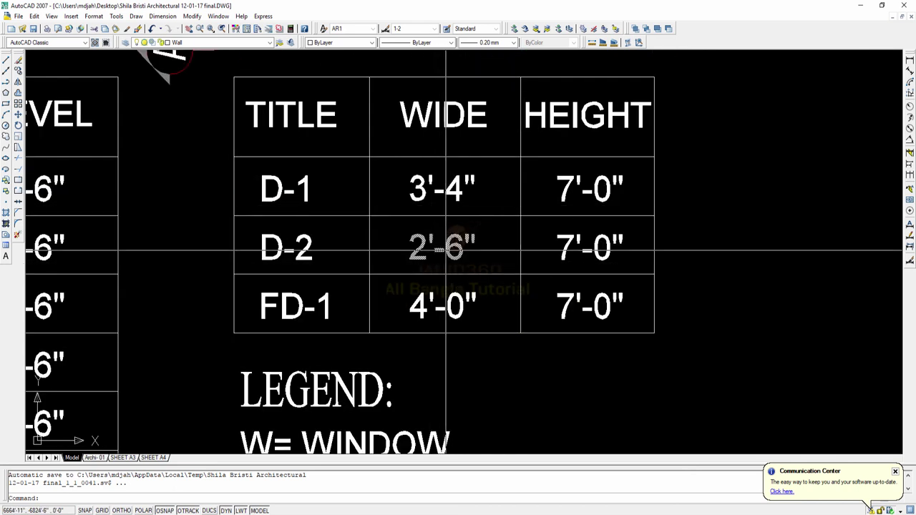
{"action": "middle_click_drag", "start_coordinate": [436, 255], "coordinate": [426, 212]}
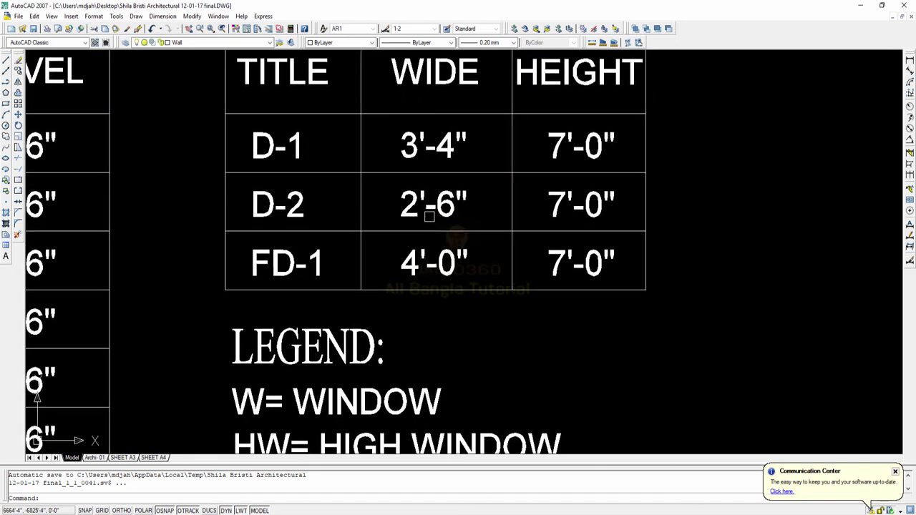
{"action": "middle_click_drag", "start_coordinate": [425, 270], "coordinate": [390, 289]}
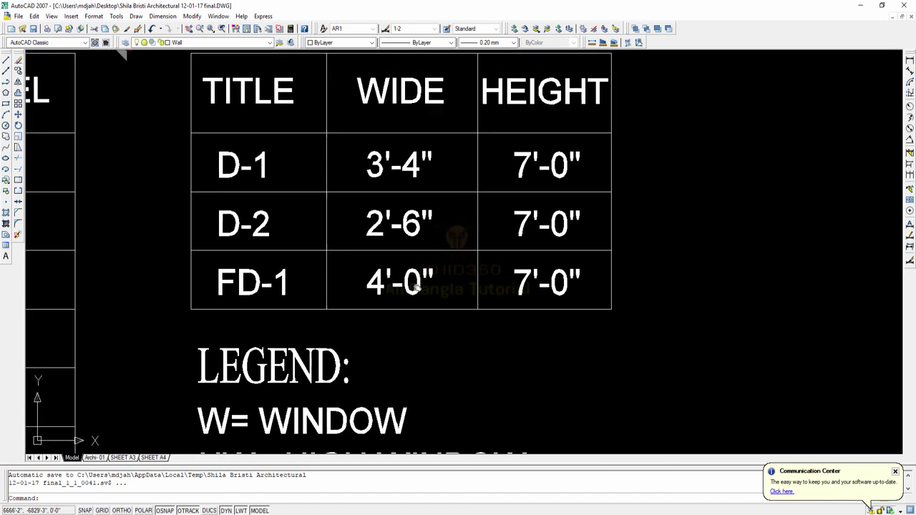
{"action": "scroll", "coordinate": [439, 274], "scroll_direction": "up", "scroll_amount": 2}
{"action": "scroll", "coordinate": [438, 275], "scroll_direction": "down", "scroll_amount": 2}
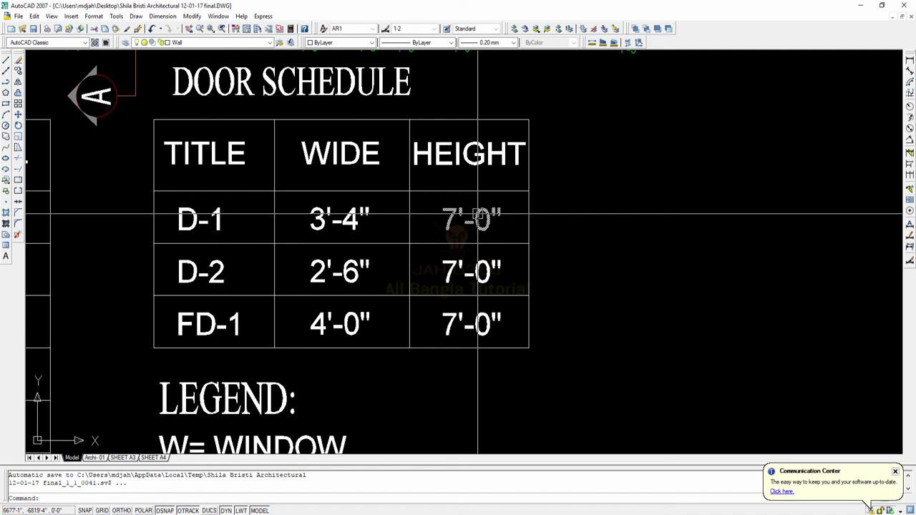
{"action": "scroll", "coordinate": [480, 211], "scroll_direction": "down", "scroll_amount": 4}
{"action": "middle_click_drag", "start_coordinate": [479, 209], "coordinate": [473, 182]}
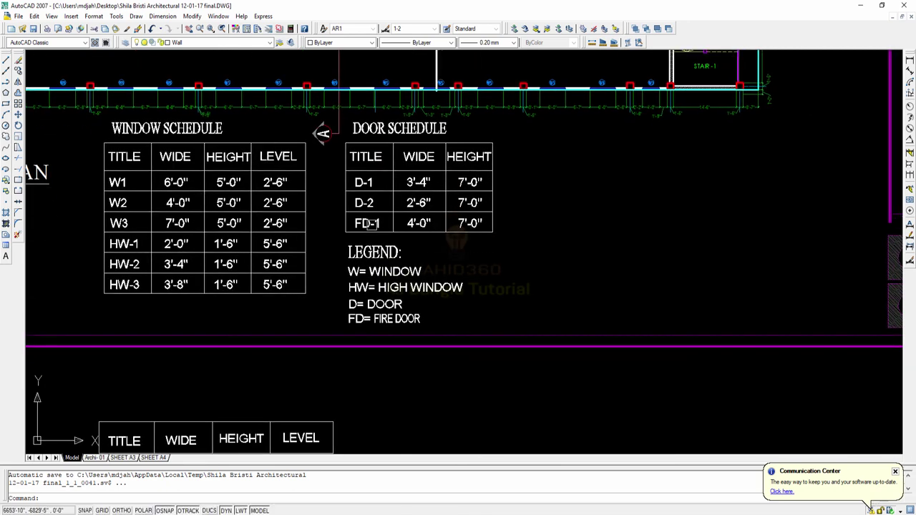
Step: Recheck the W, HW, D and FD abbreviations in the legend beneath the reference door schedule
{"action": "scroll", "coordinate": [396, 304], "scroll_direction": "up", "scroll_amount": 2}
{"action": "scroll", "coordinate": [392, 305], "scroll_direction": "up", "scroll_amount": 1}
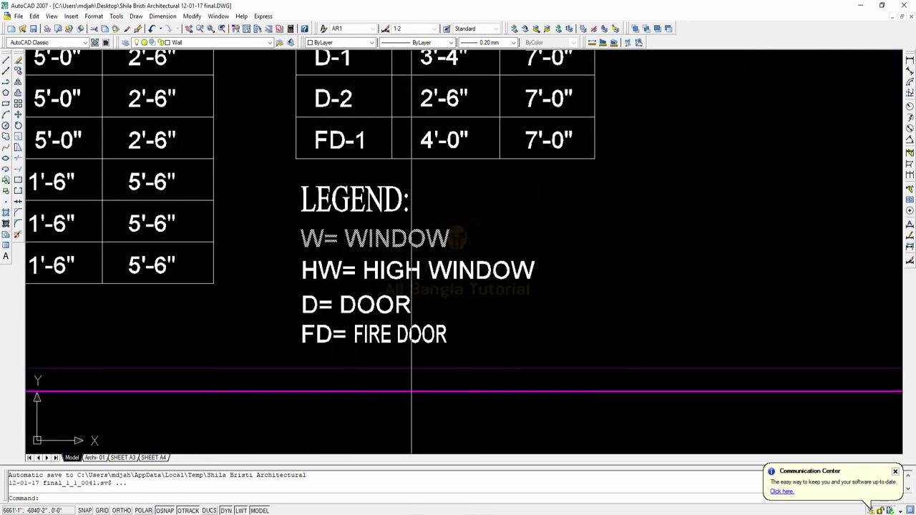
{"action": "middle_click_drag", "start_coordinate": [413, 237], "coordinate": [413, 226]}
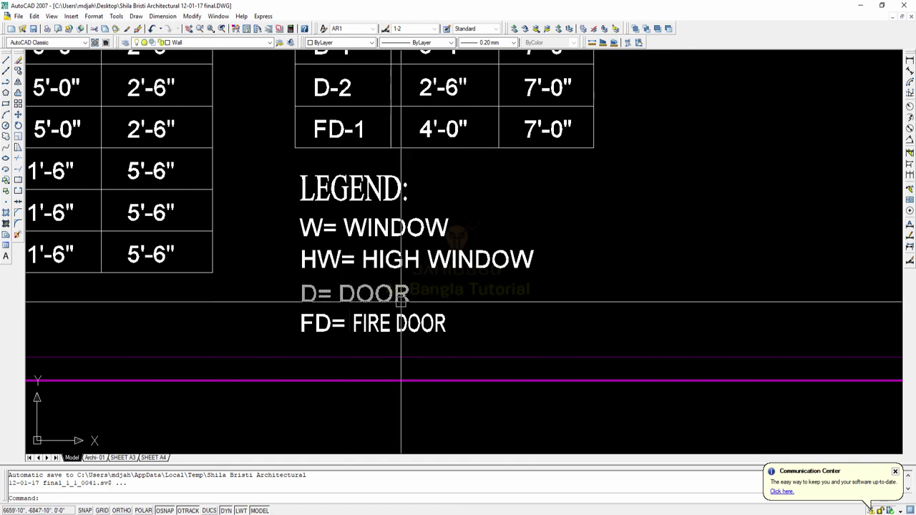
{"action": "middle_click_drag", "start_coordinate": [401, 301], "coordinate": [394, 266]}
{"action": "scroll", "coordinate": [401, 294], "scroll_direction": "down", "scroll_amount": 3}
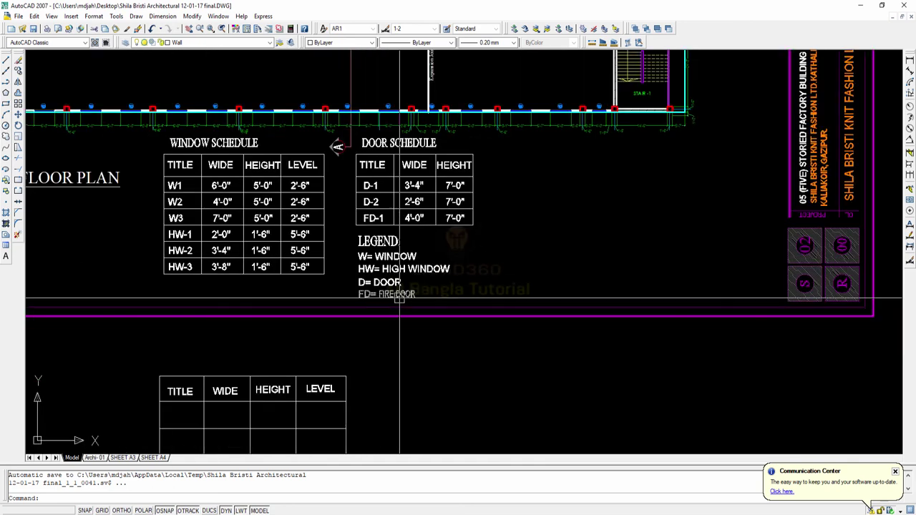
{"action": "scroll", "coordinate": [417, 272], "scroll_direction": "down", "scroll_amount": 1}
{"action": "middle_click_drag", "start_coordinate": [406, 250], "coordinate": [401, 234]}
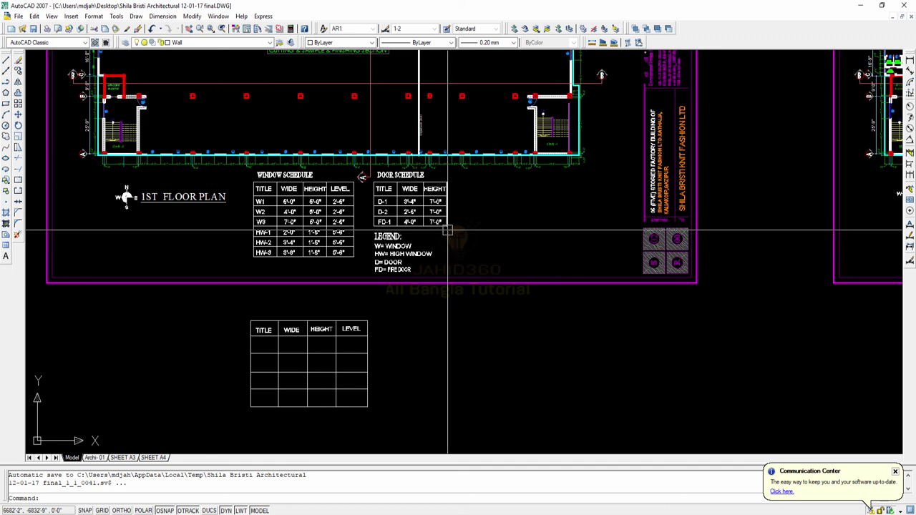
Step: Look over the window and door tags on the whole residential typical floor plan
{"action": "scroll", "coordinate": [447, 226], "scroll_direction": "down", "scroll_amount": 3}
{"action": "middle_click_drag", "start_coordinate": [455, 384], "coordinate": [407, 265]}
{"action": "scroll", "coordinate": [408, 265], "scroll_direction": "up", "scroll_amount": 5}
{"action": "scroll", "coordinate": [314, 285], "scroll_direction": "up", "scroll_amount": 2}
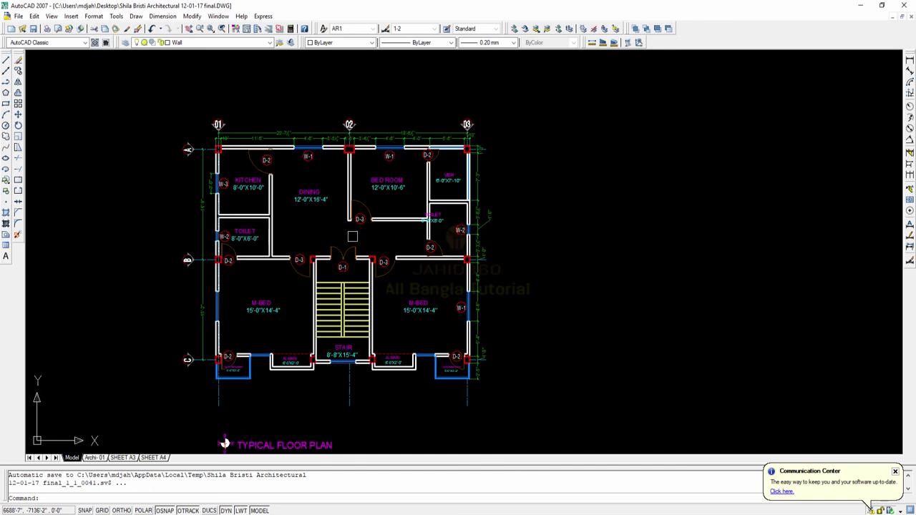
{"action": "middle_click_drag", "start_coordinate": [397, 200], "coordinate": [369, 294]}
Step: Survey the factory building's floor plan and elevation sheets across the drawing, and return to the residential typical floor plan
{"action": "scroll", "coordinate": [372, 282], "scroll_direction": "down", "scroll_amount": 8}
{"action": "middle_click_drag", "start_coordinate": [408, 197], "coordinate": [362, 319]}
{"action": "scroll", "coordinate": [363, 319], "scroll_direction": "down", "scroll_amount": 4}
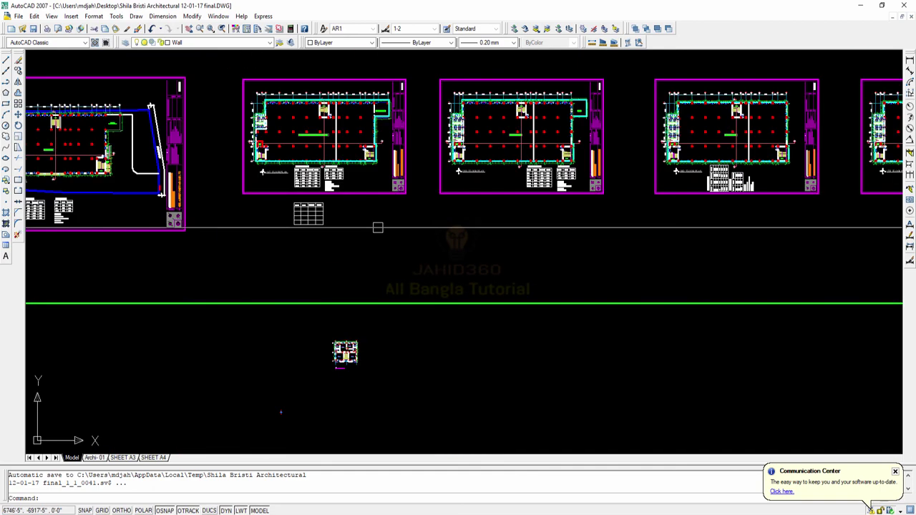
{"action": "scroll", "coordinate": [348, 139], "scroll_direction": "up", "scroll_amount": 3}
{"action": "scroll", "coordinate": [370, 147], "scroll_direction": "up", "scroll_amount": 2}
{"action": "scroll", "coordinate": [370, 169], "scroll_direction": "down", "scroll_amount": 3}
{"action": "scroll", "coordinate": [391, 178], "scroll_direction": "down", "scroll_amount": 5}
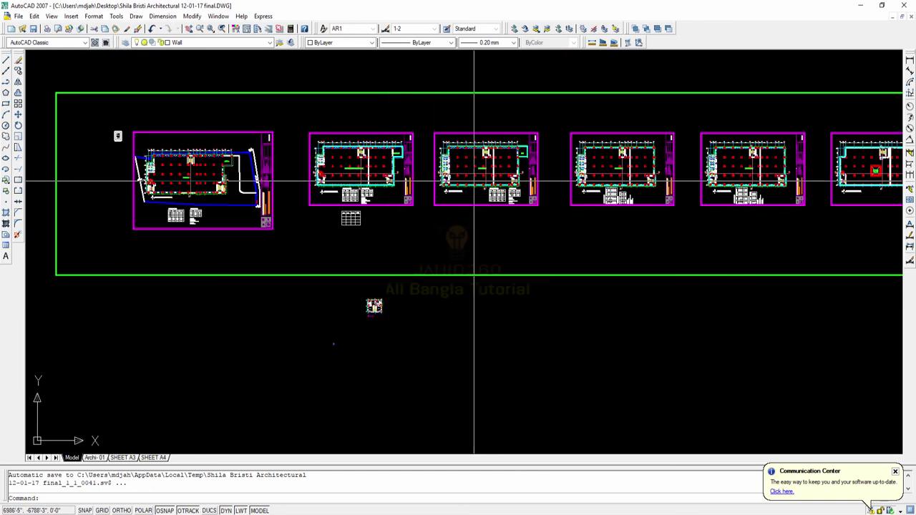
{"action": "middle_click_drag", "start_coordinate": [473, 180], "coordinate": [237, 176]}
{"action": "middle_click_drag", "start_coordinate": [858, 176], "coordinate": [144, 244]}
{"action": "scroll", "coordinate": [573, 198], "scroll_direction": "up", "scroll_amount": 5}
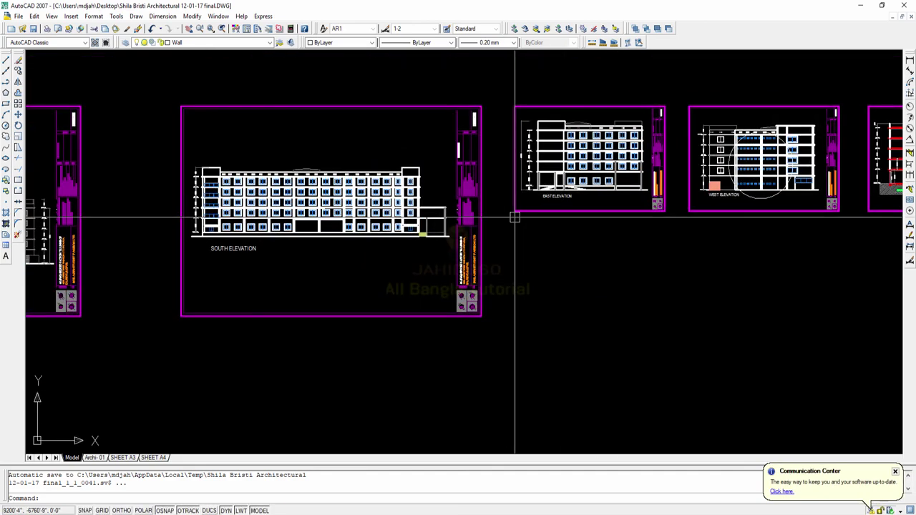
{"action": "scroll", "coordinate": [597, 203], "scroll_direction": "up", "scroll_amount": 2}
{"action": "scroll", "coordinate": [560, 184], "scroll_direction": "down", "scroll_amount": 7}
{"action": "middle_click_drag", "start_coordinate": [428, 301], "coordinate": [515, 91]}
{"action": "scroll", "coordinate": [432, 162], "scroll_direction": "down", "scroll_amount": 6}
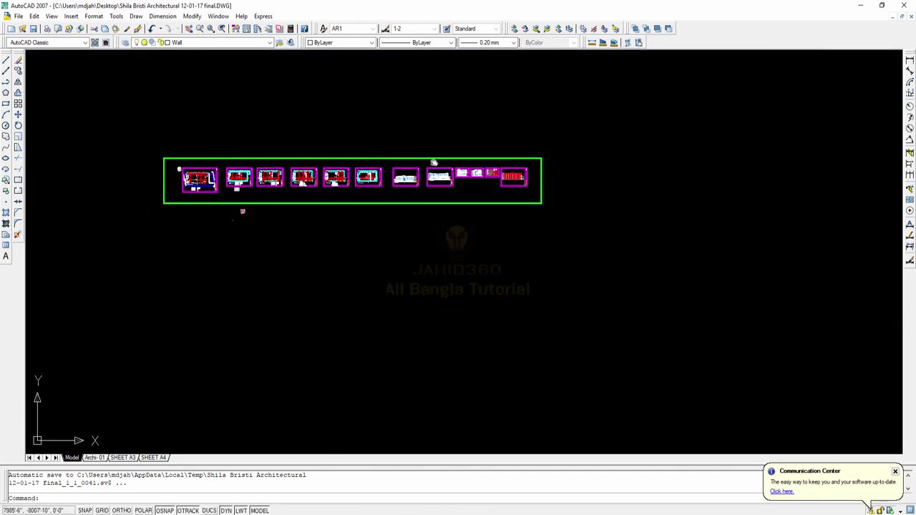
{"action": "scroll", "coordinate": [420, 143], "scroll_direction": "up", "scroll_amount": 6}
{"action": "scroll", "coordinate": [277, 198], "scroll_direction": "down", "scroll_amount": 5}
{"action": "scroll", "coordinate": [448, 151], "scroll_direction": "up", "scroll_amount": 3}
{"action": "scroll", "coordinate": [448, 150], "scroll_direction": "up", "scroll_amount": 6}
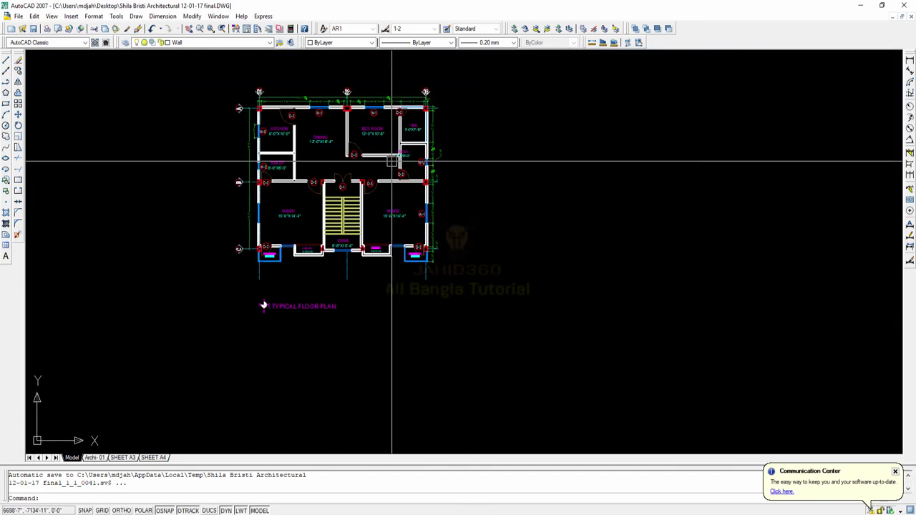